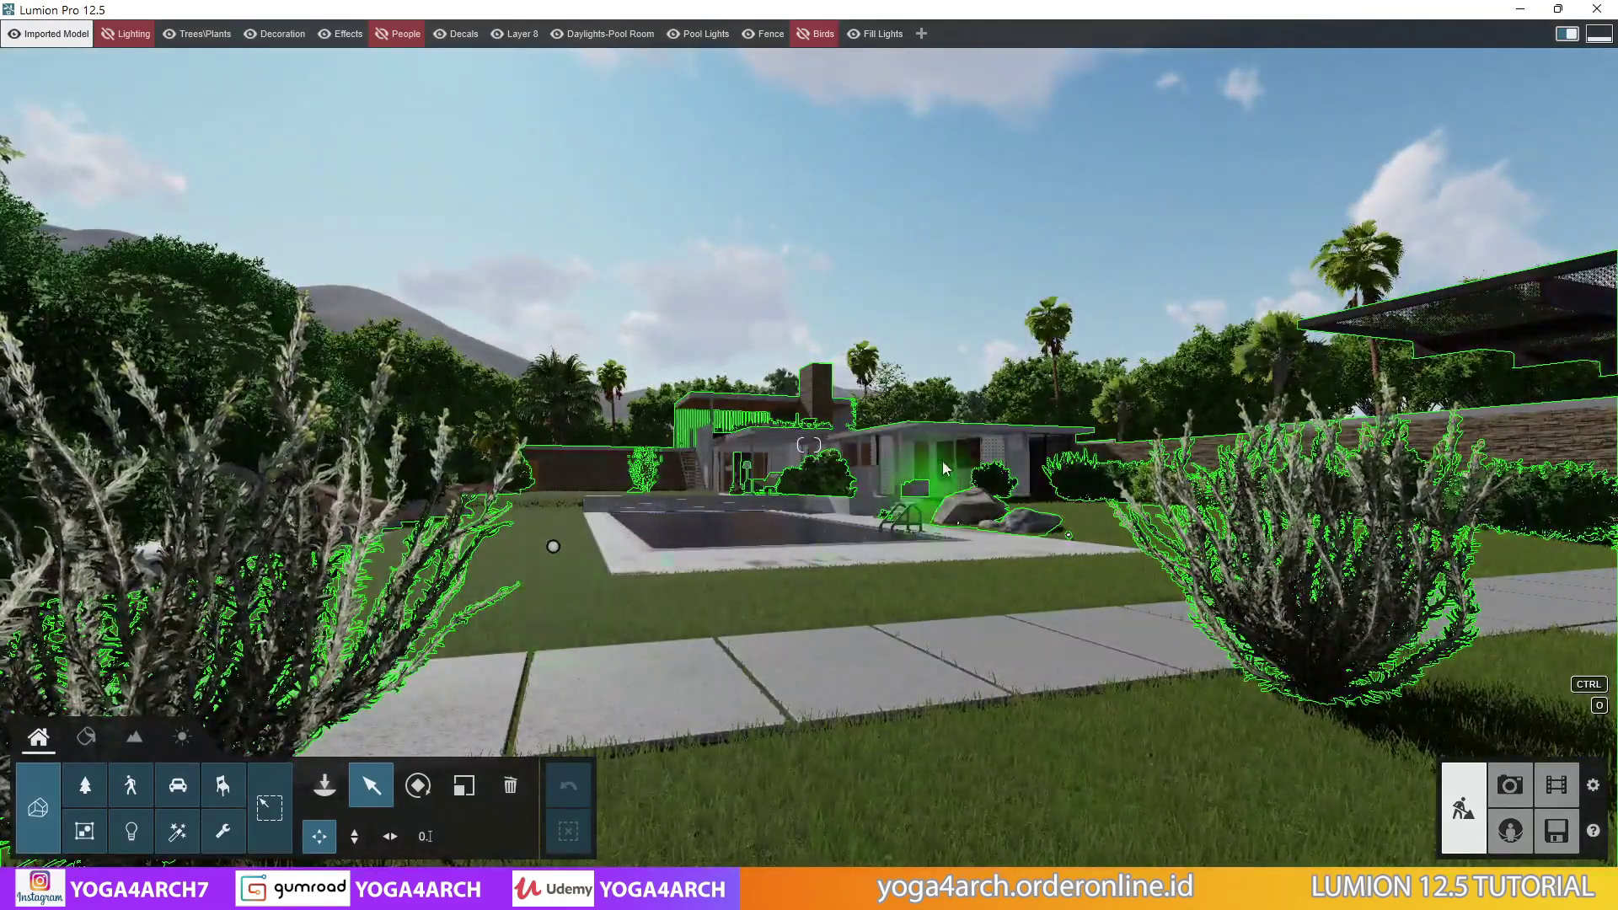
Pull the camera back over the lawn, then fly up to an aerial view of the pool house site
{"action": "right_click_drag", "start_coordinate": [944, 467], "coordinate": [895, 377]}
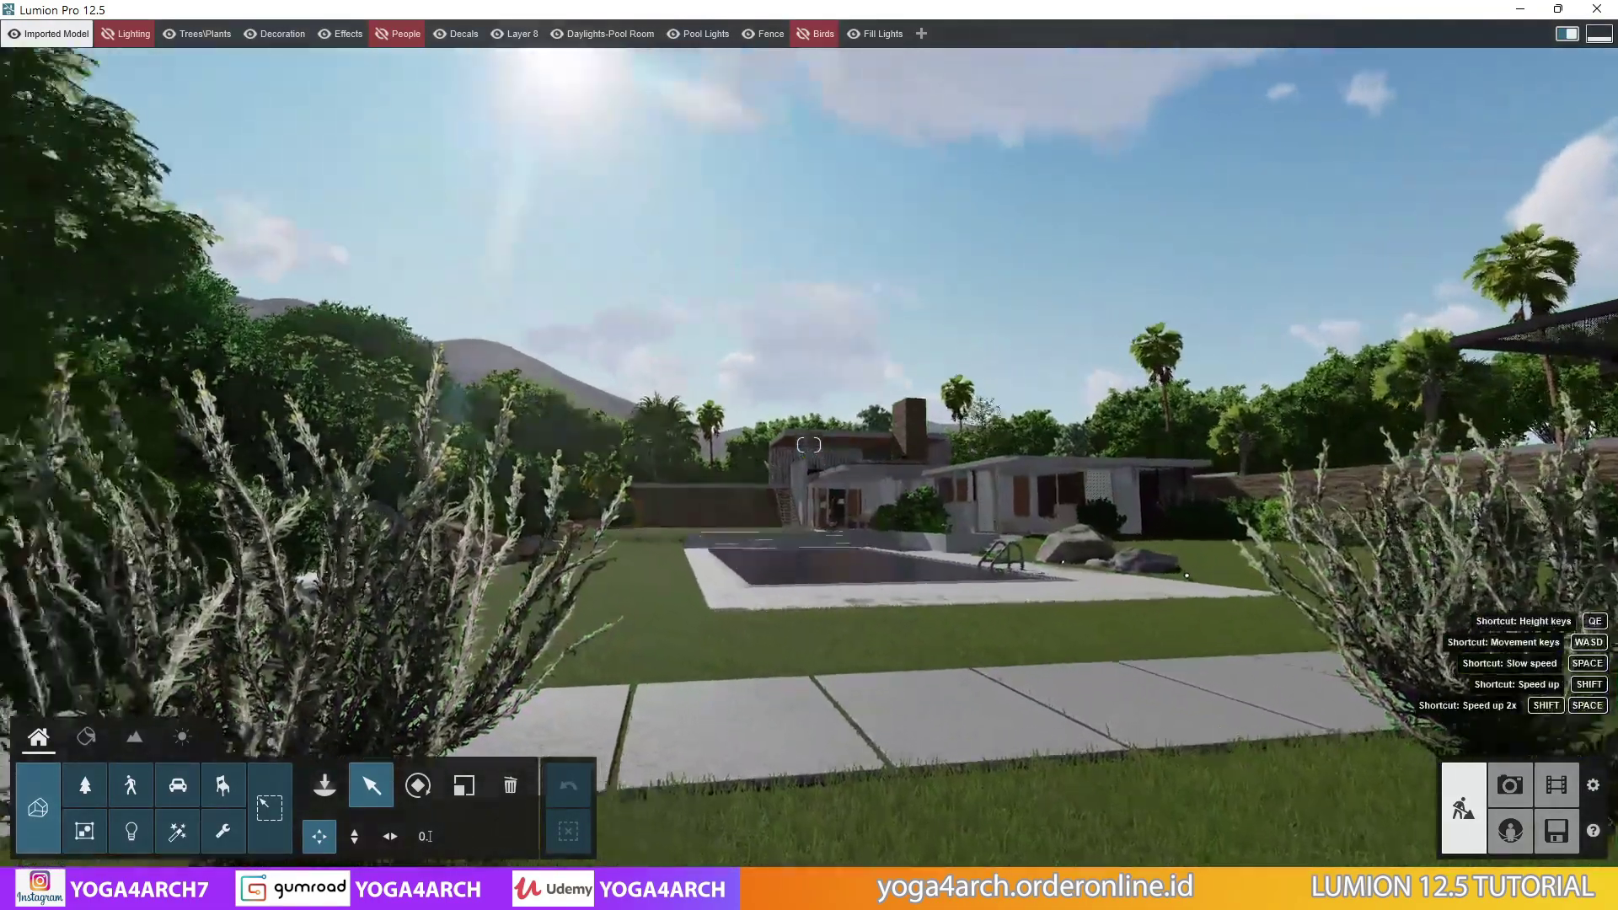
{"action": "key", "text": "ctrl+1"}
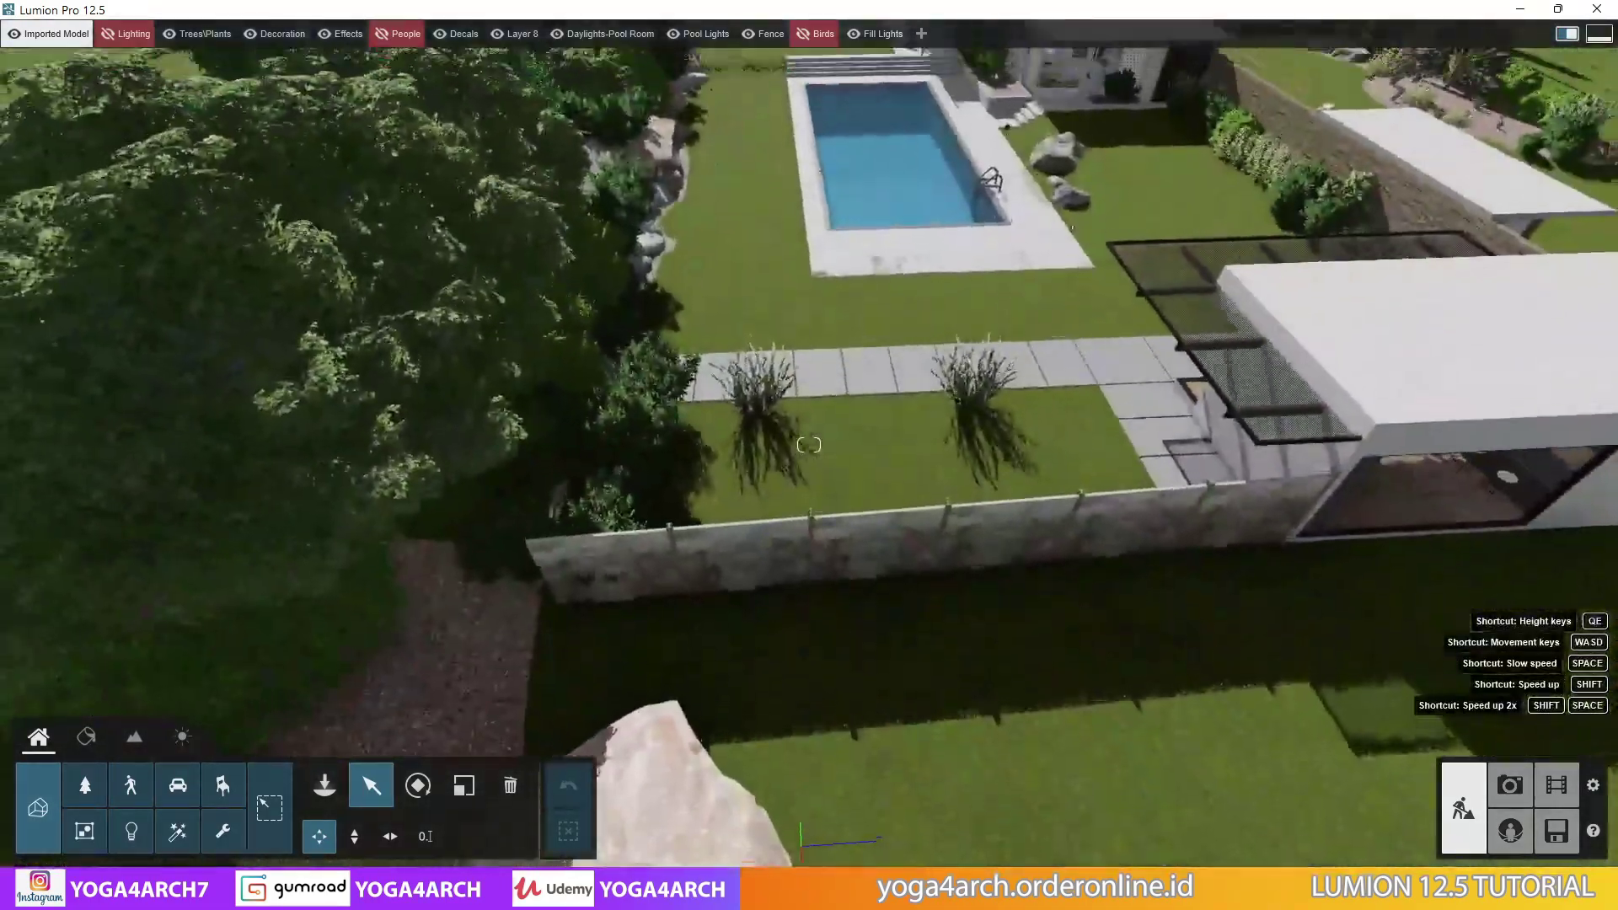
Save the current camera as a new Terrace photo view with the Realistic style
{"action": "left_click", "coordinate": [1509, 784]}
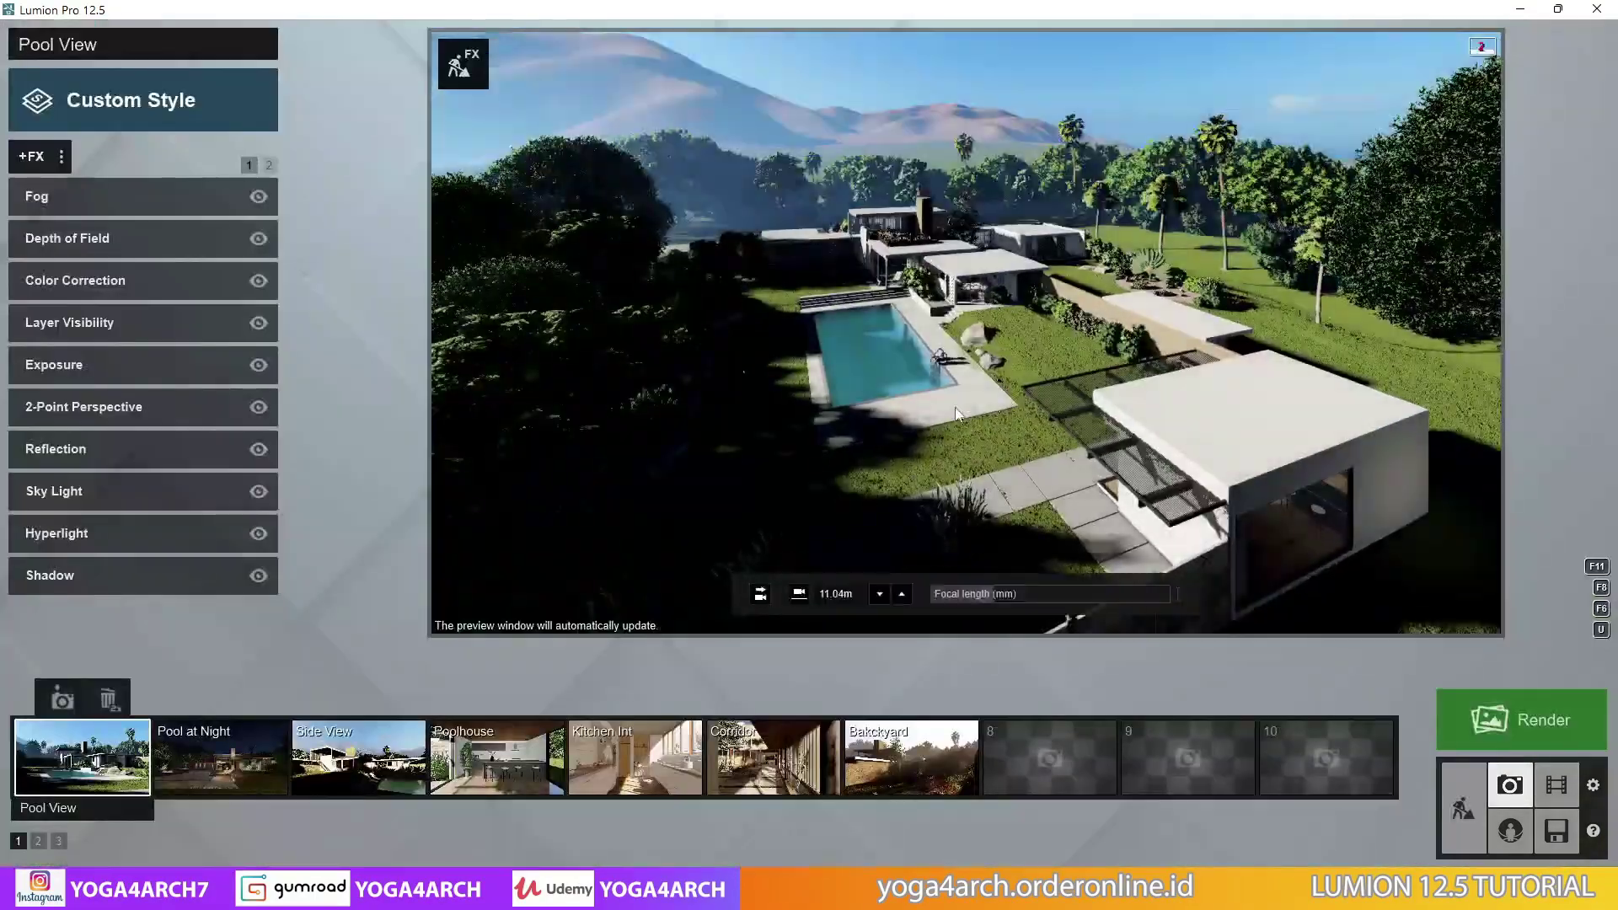
{"action": "mouse_move", "coordinate": [1385, 608]}
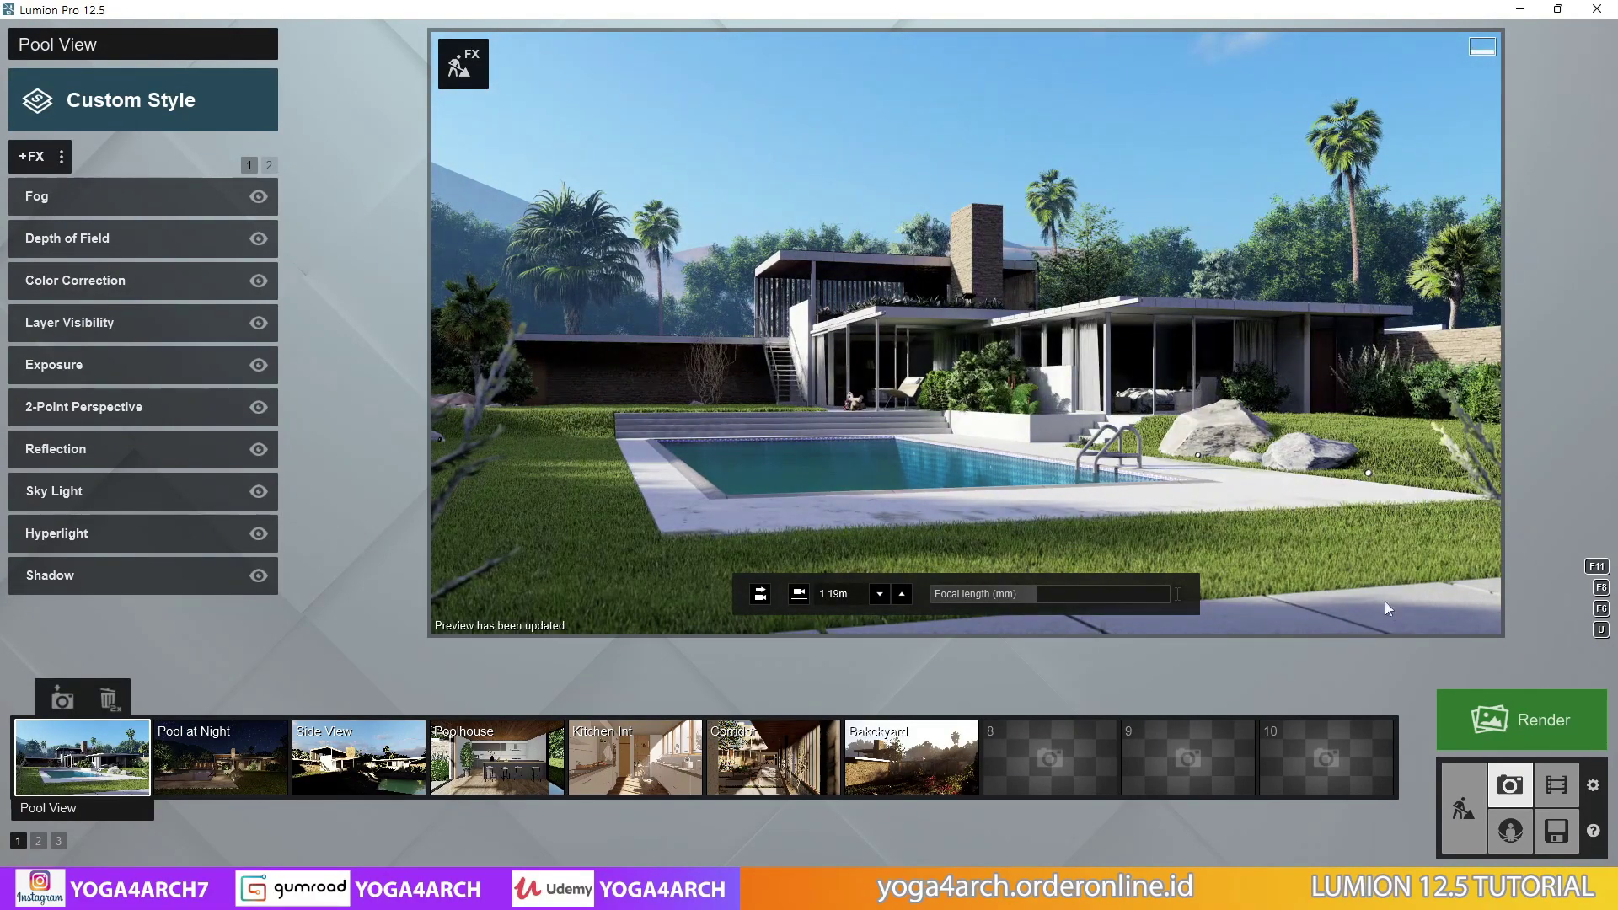
{"action": "left_click", "coordinate": [1033, 701]}
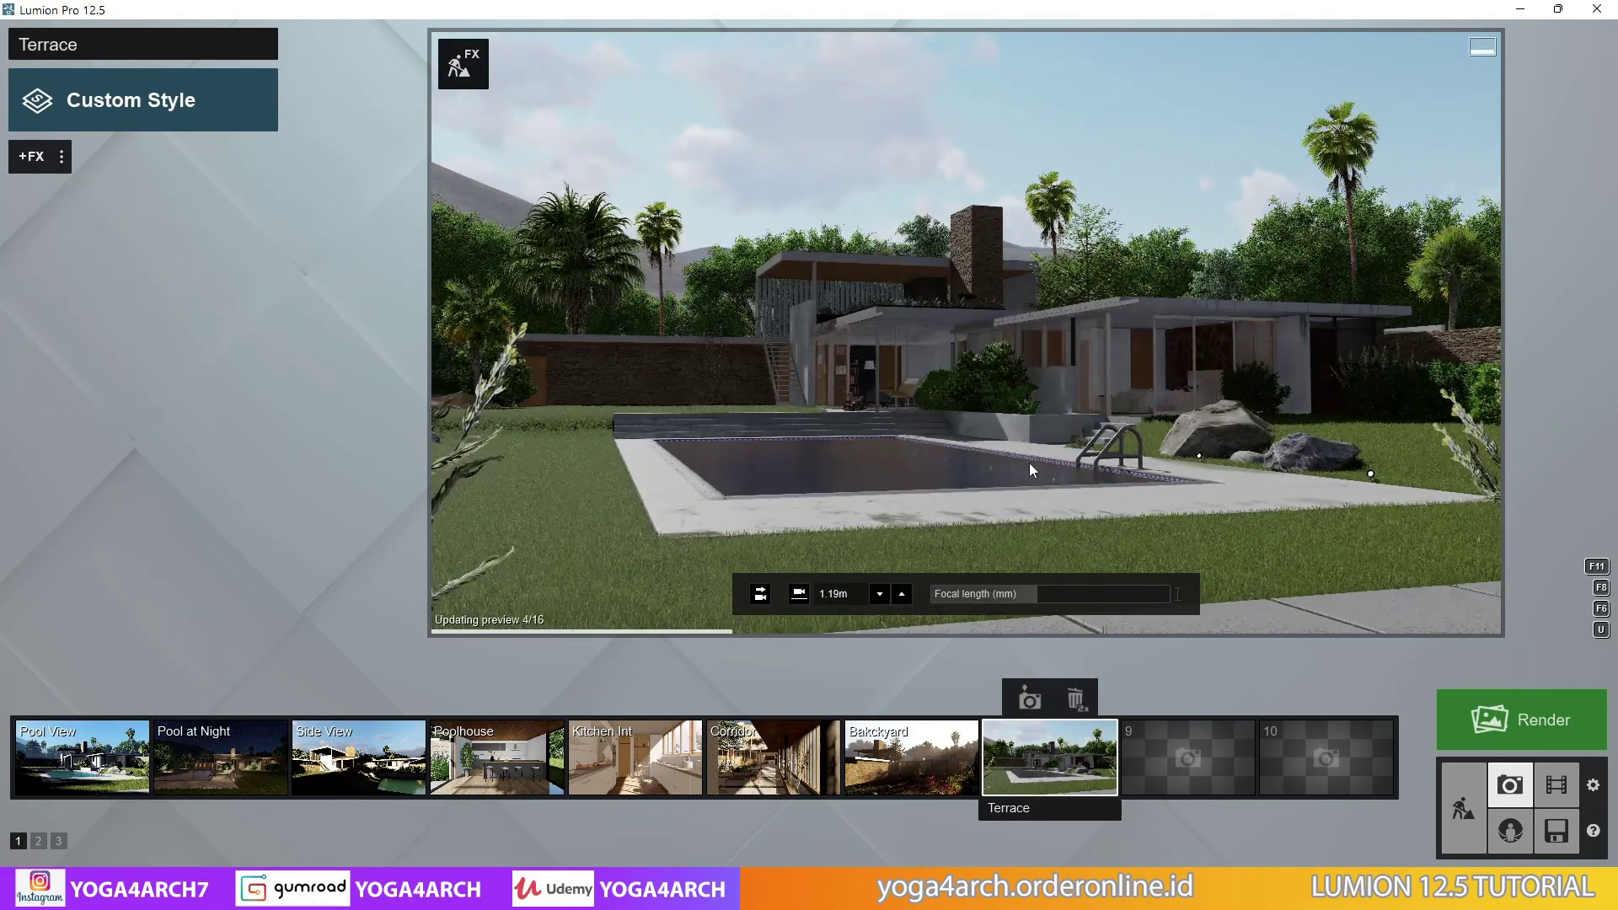
{"action": "left_click", "coordinate": [173, 108]}
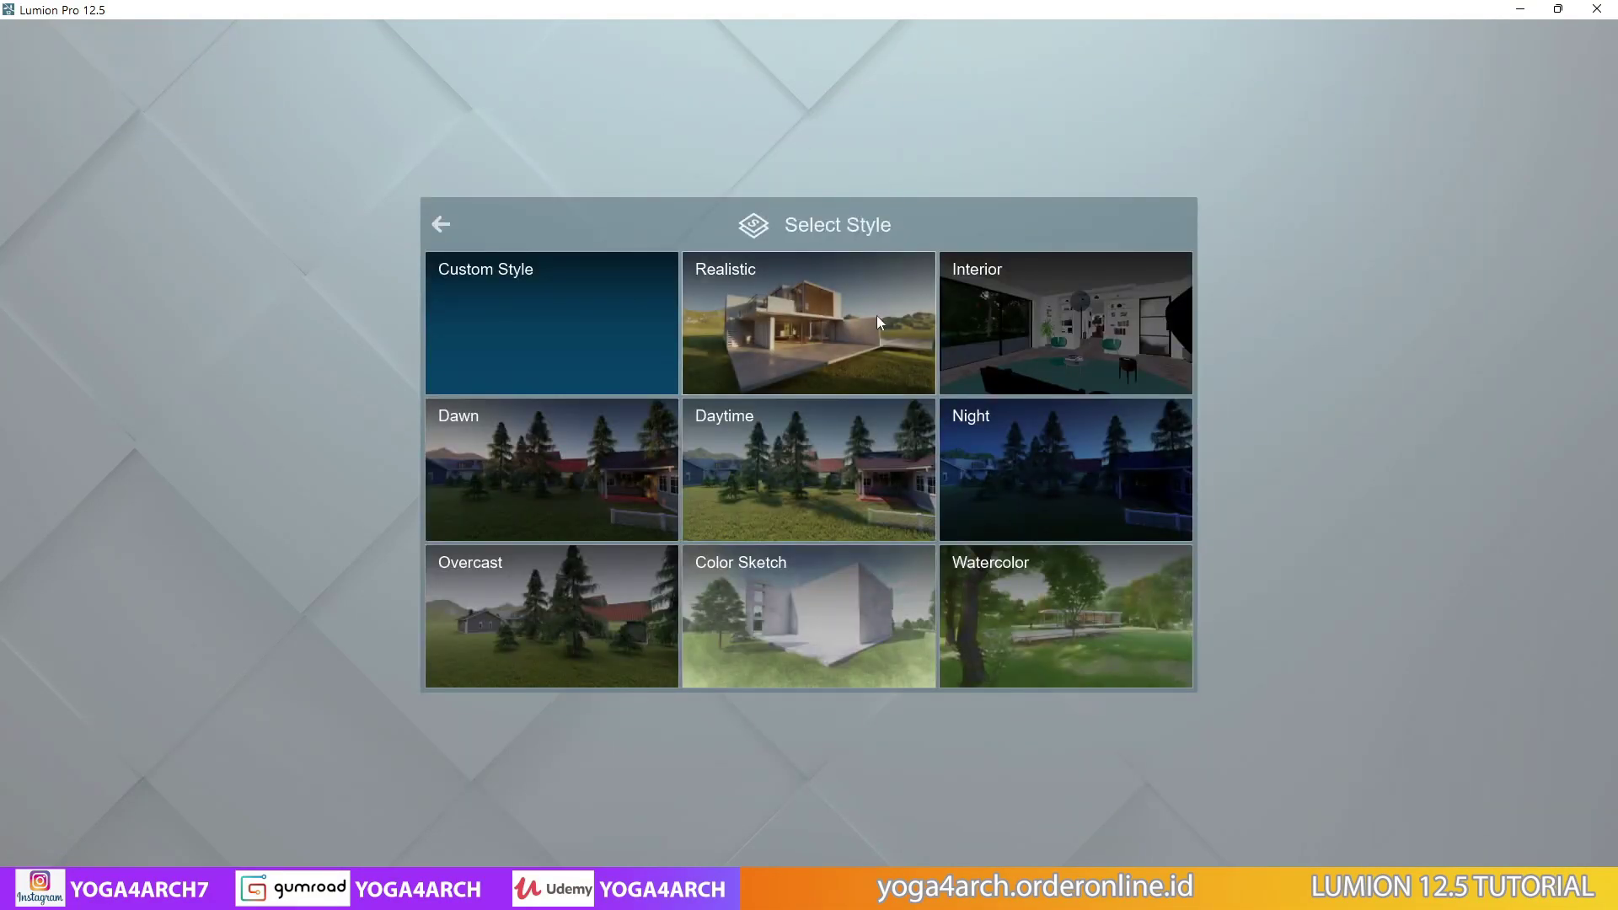
{"action": "left_click", "coordinate": [816, 330]}
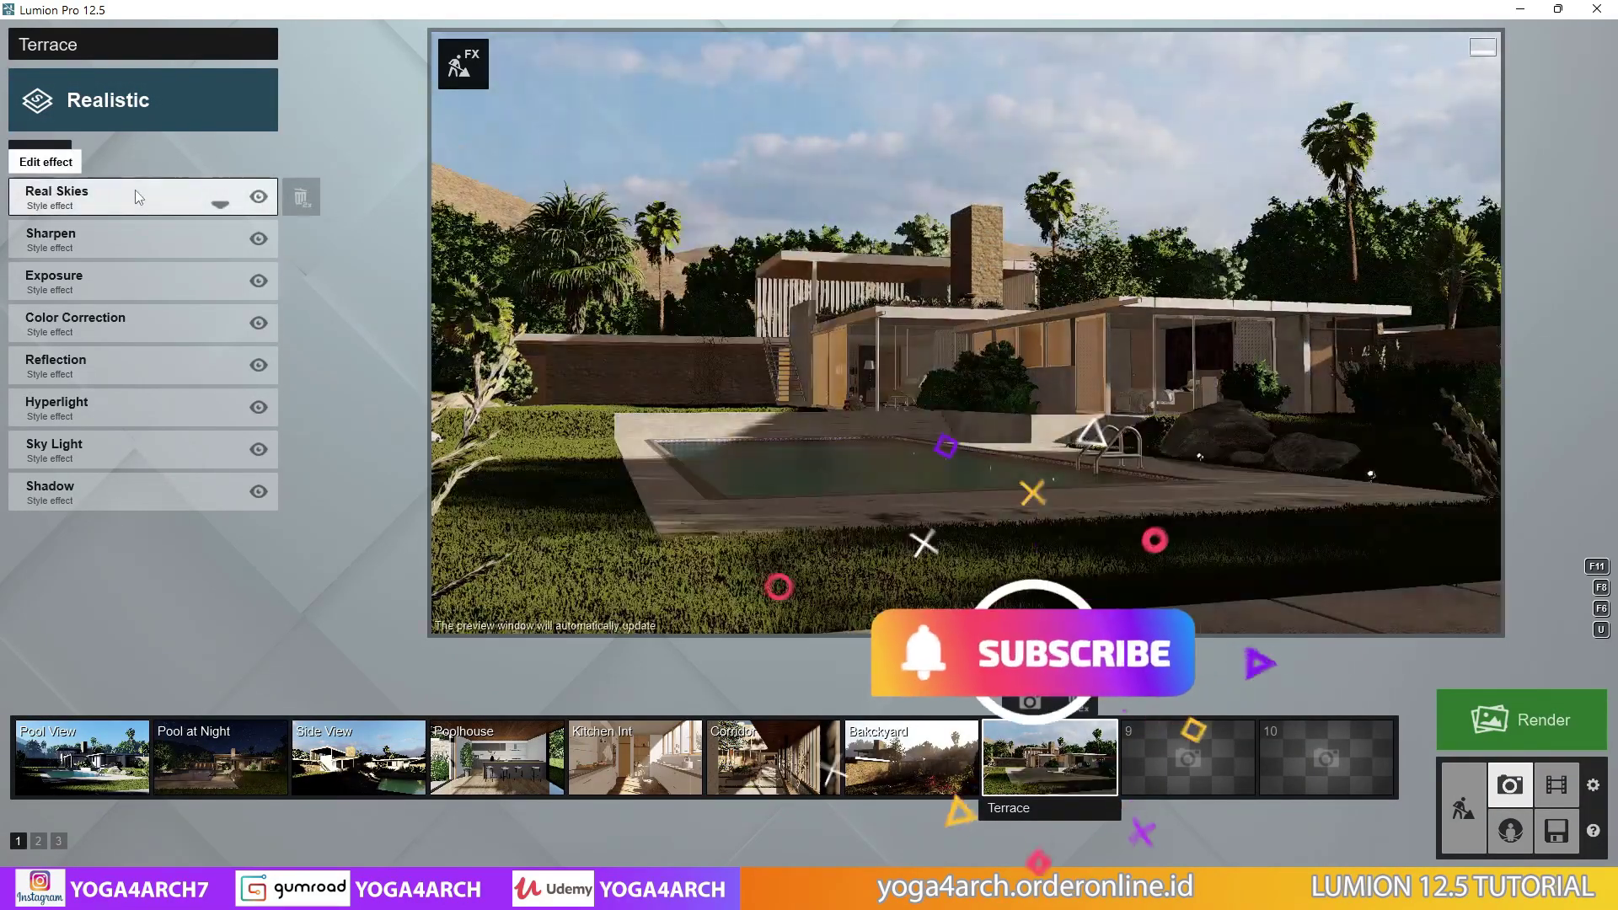
Open Real Skies and show the Sunset sky images
{"action": "left_click", "coordinate": [135, 192]}
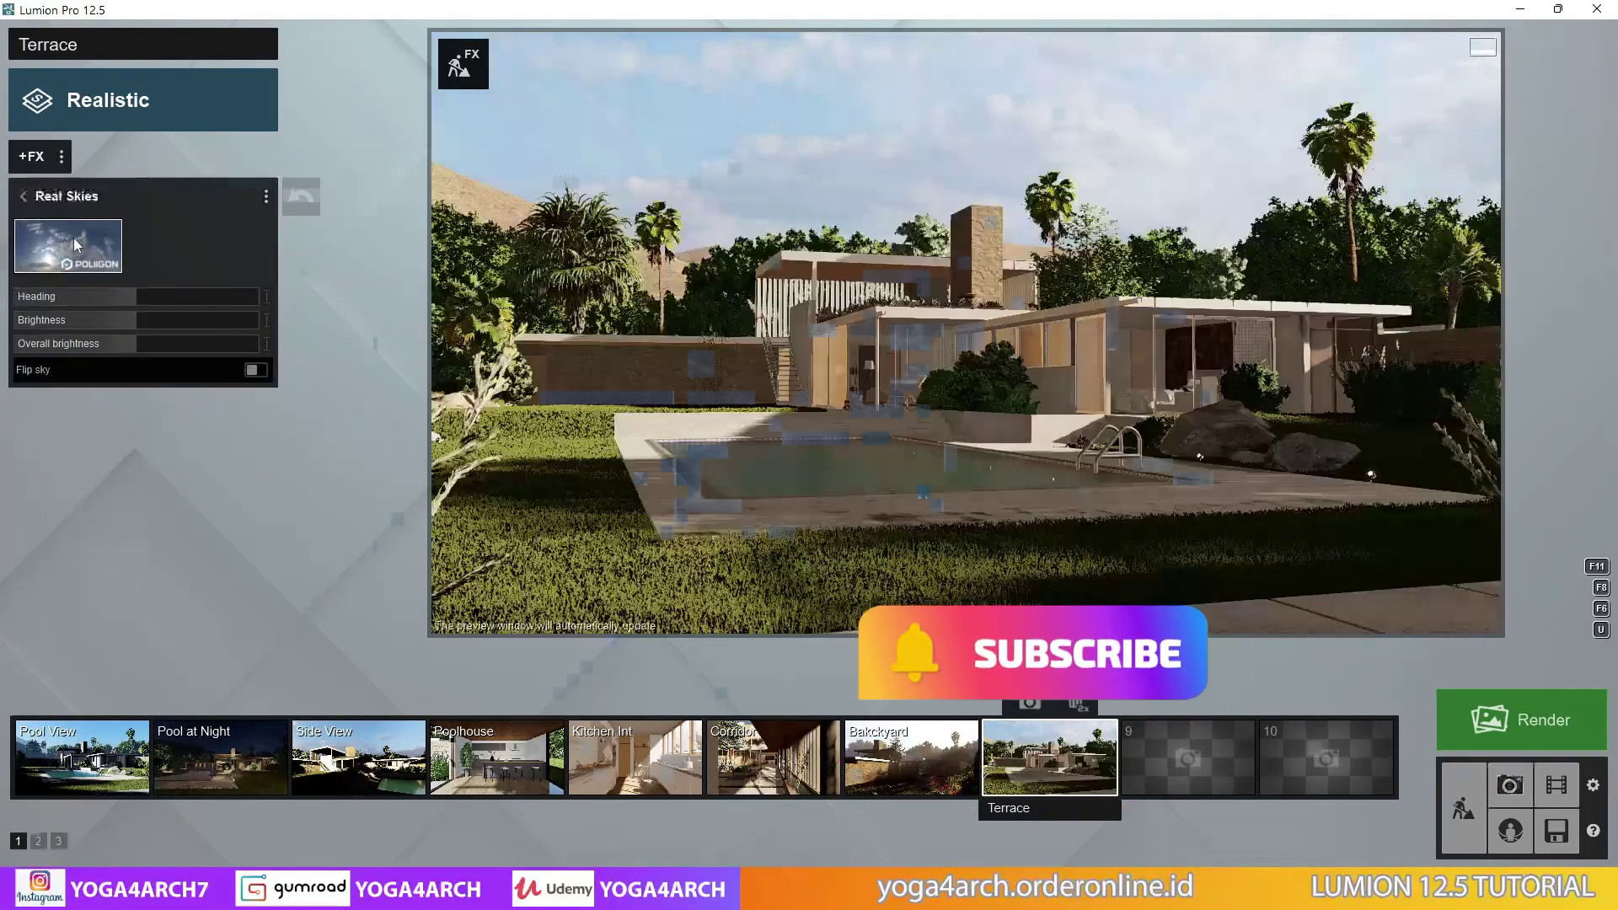
{"action": "left_click", "coordinate": [73, 238]}
{"action": "left_click", "coordinate": [906, 179]}
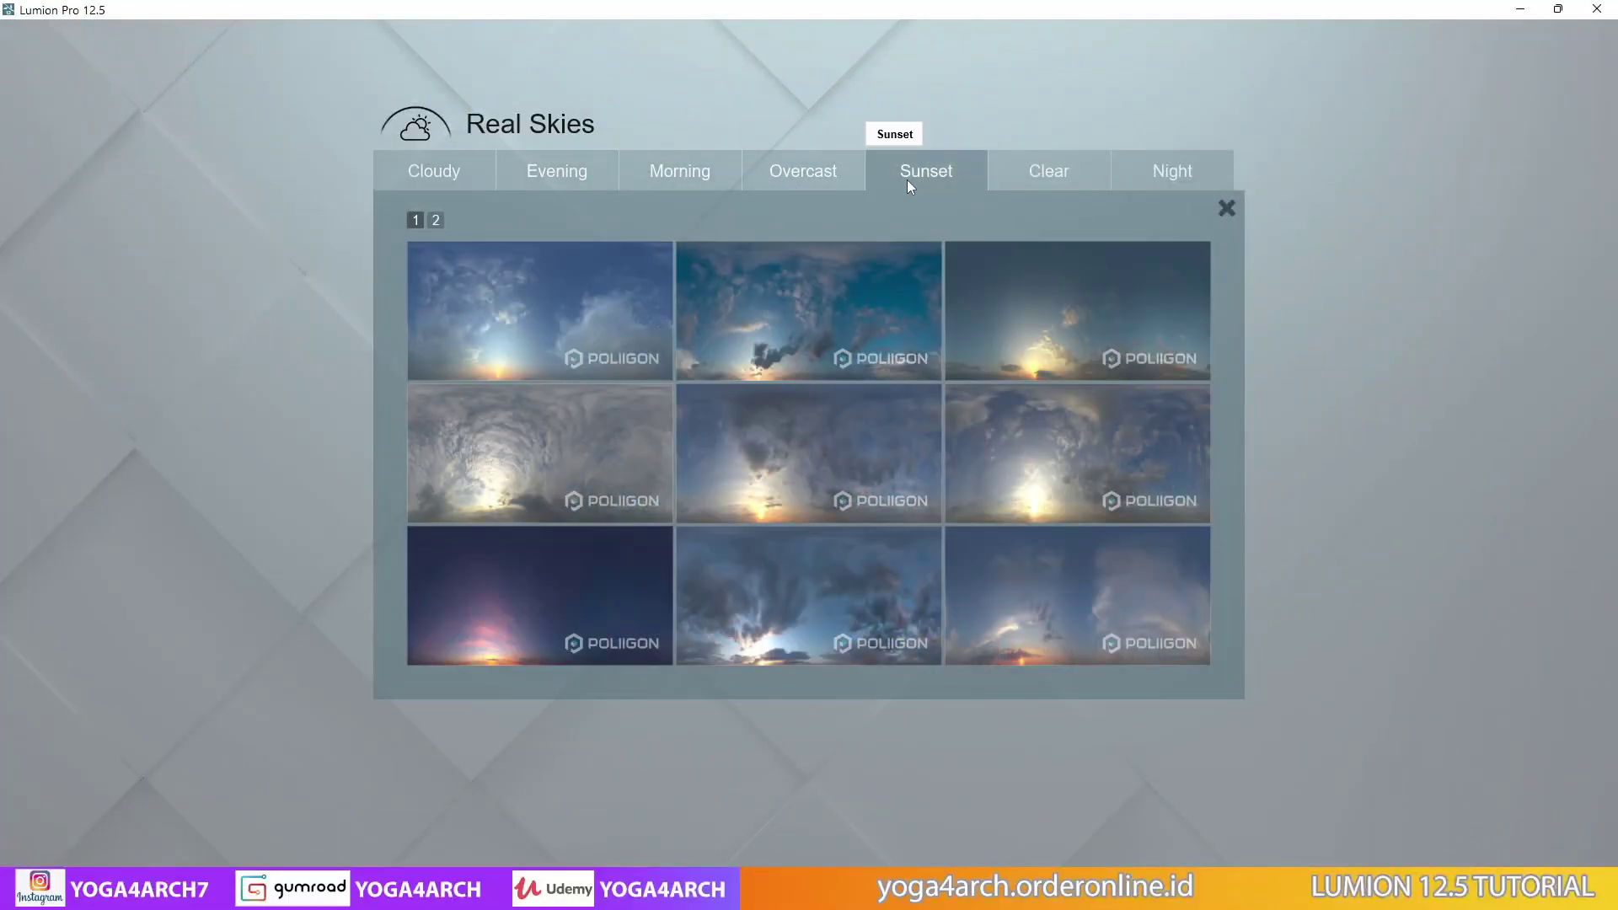
Apply a sunset sky to the Terrace photo and rotate its heading to 18.5°
{"action": "left_click", "coordinate": [1113, 310]}
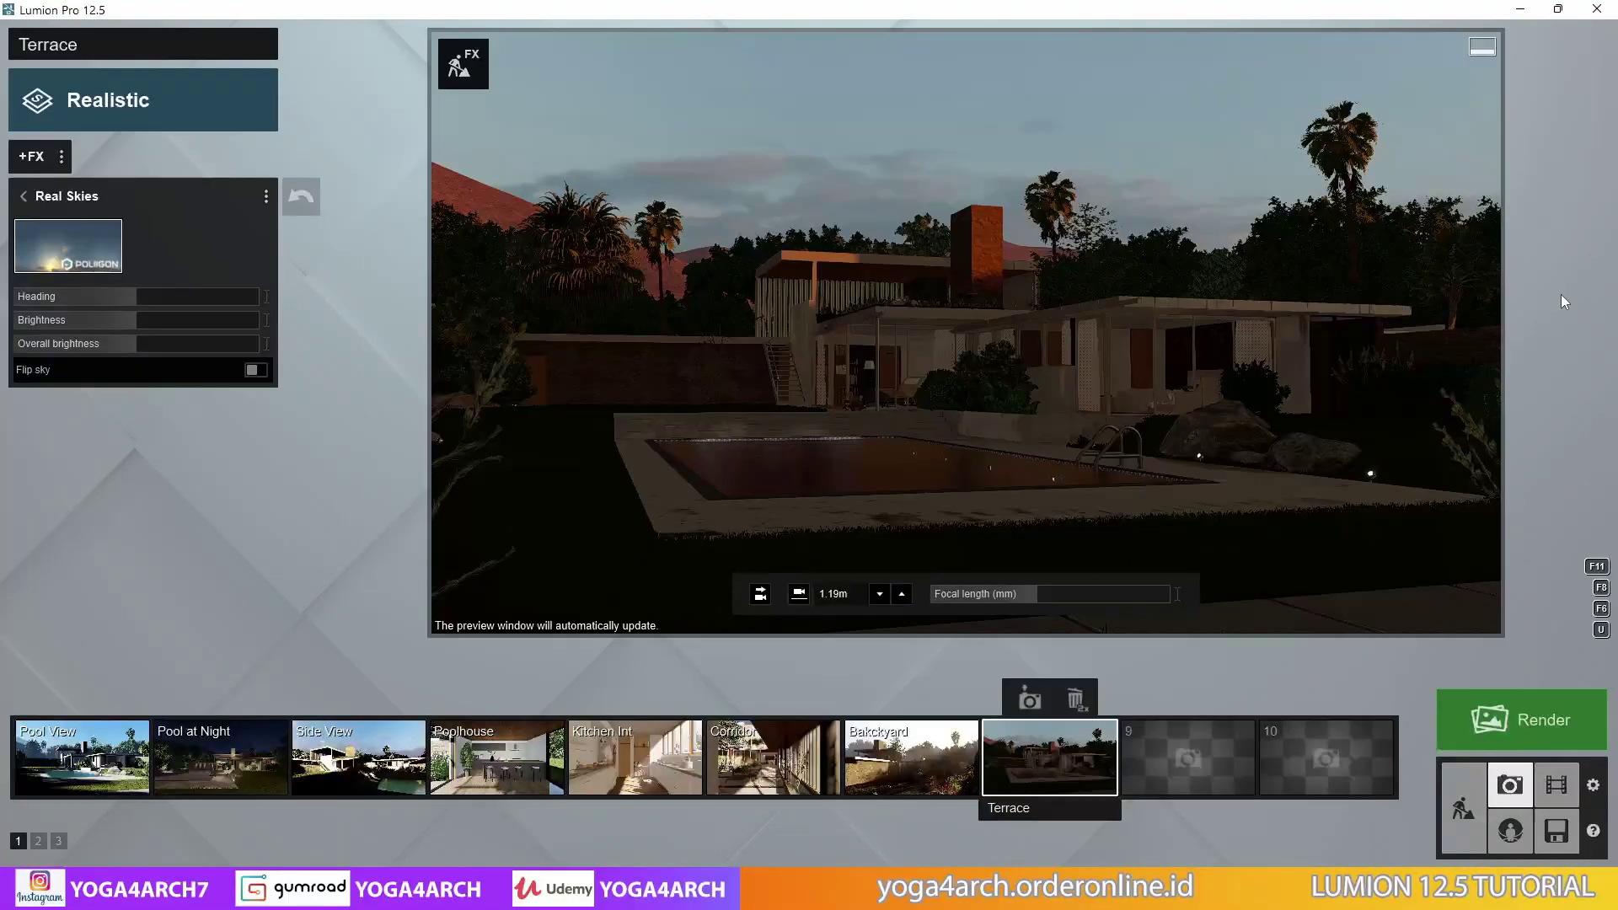
{"action": "left_click_drag", "start_coordinate": [139, 297], "coordinate": [103, 292]}
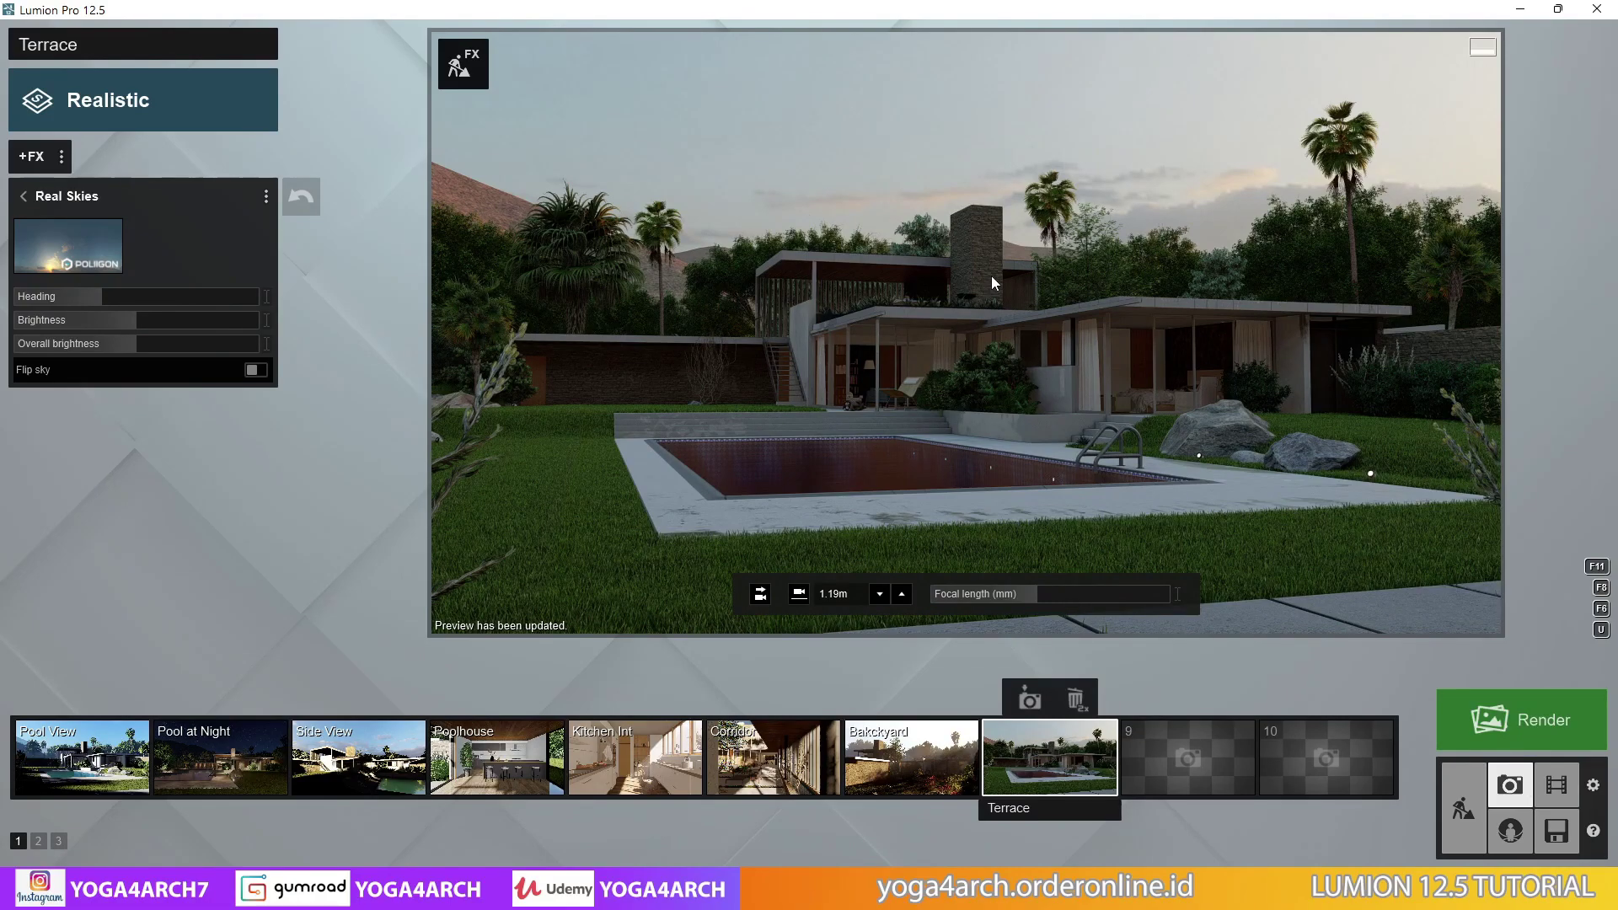
{"action": "left_click", "coordinate": [23, 196]}
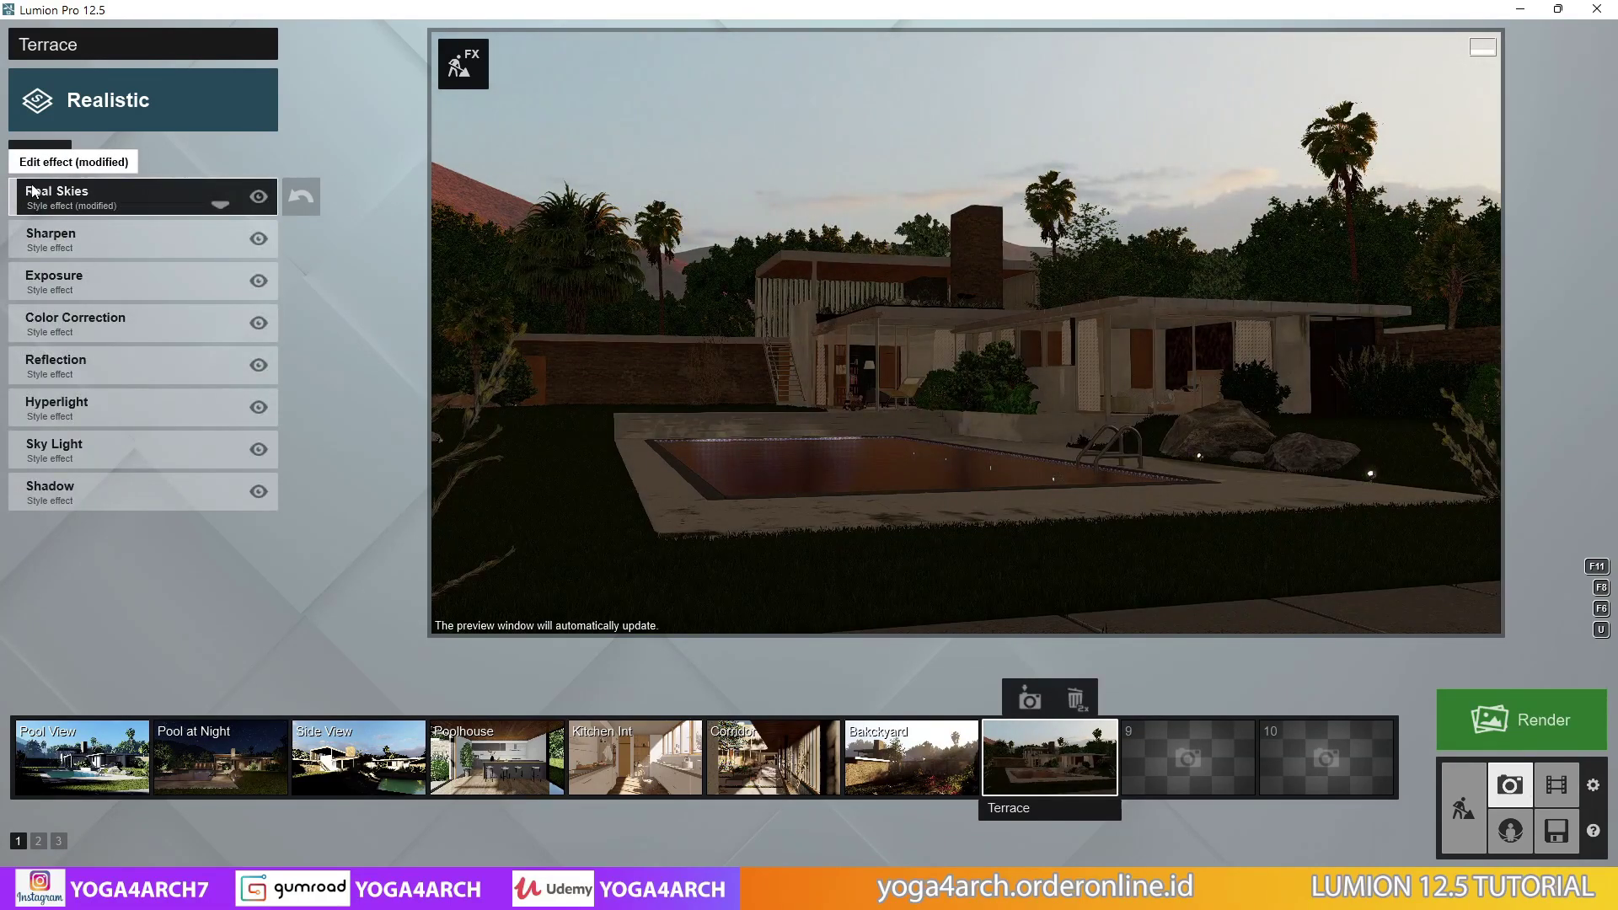
Set Color Correction with high limit about 0.7, adjusted vibrance and contrast 0.6
{"action": "left_click", "coordinate": [133, 330]}
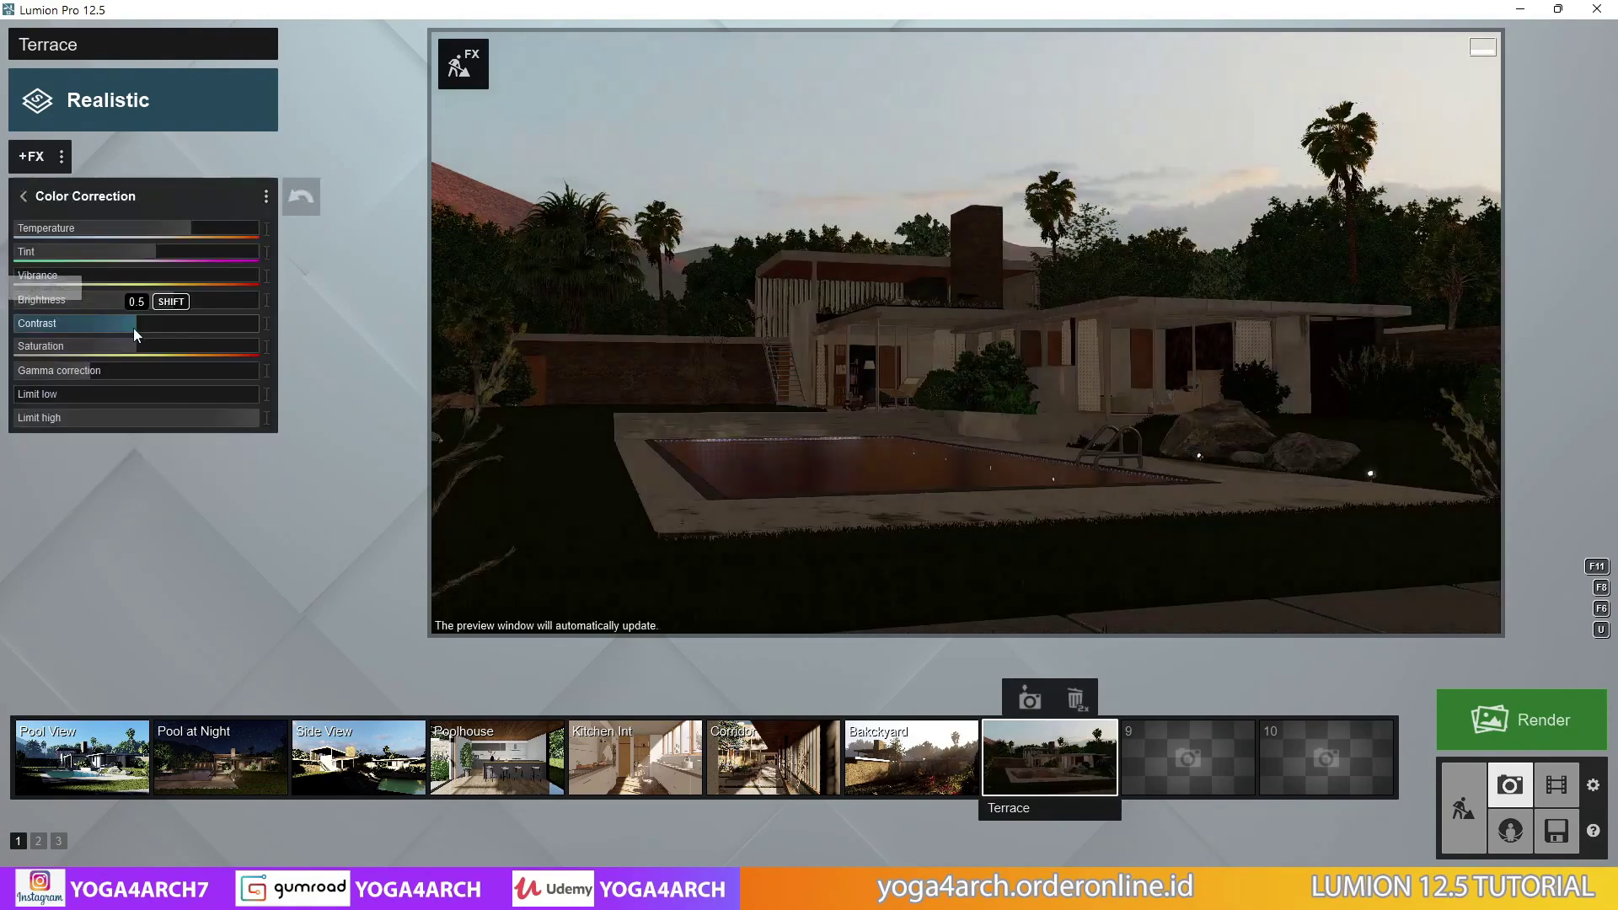
{"action": "left_click_drag", "start_coordinate": [231, 417], "coordinate": [192, 426]}
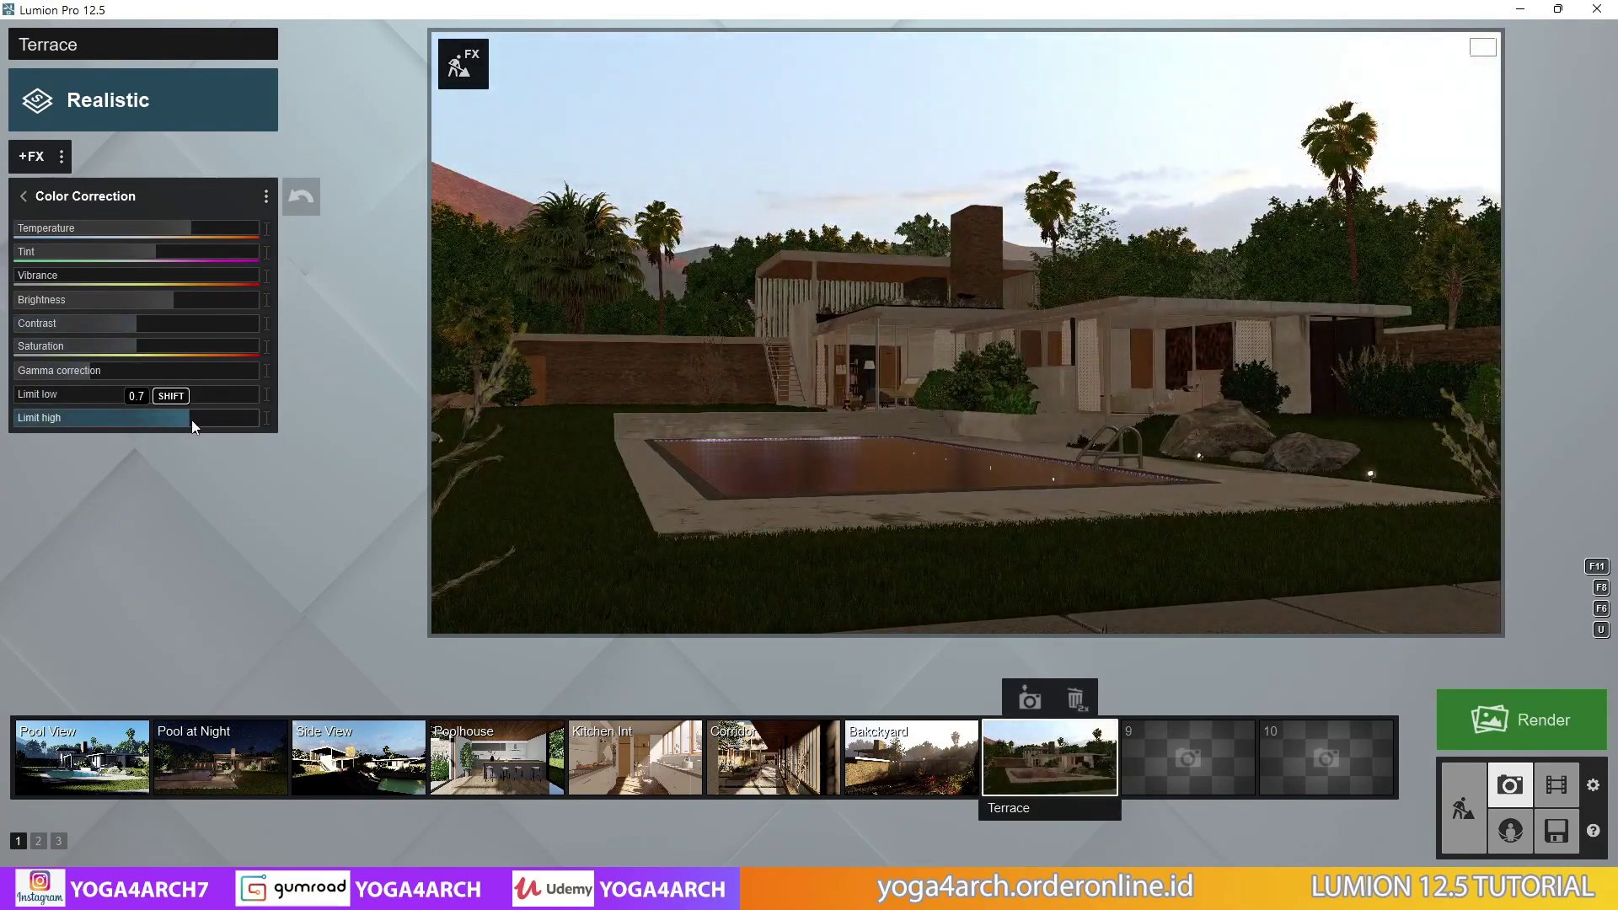
{"action": "left_click", "coordinate": [52, 275]}
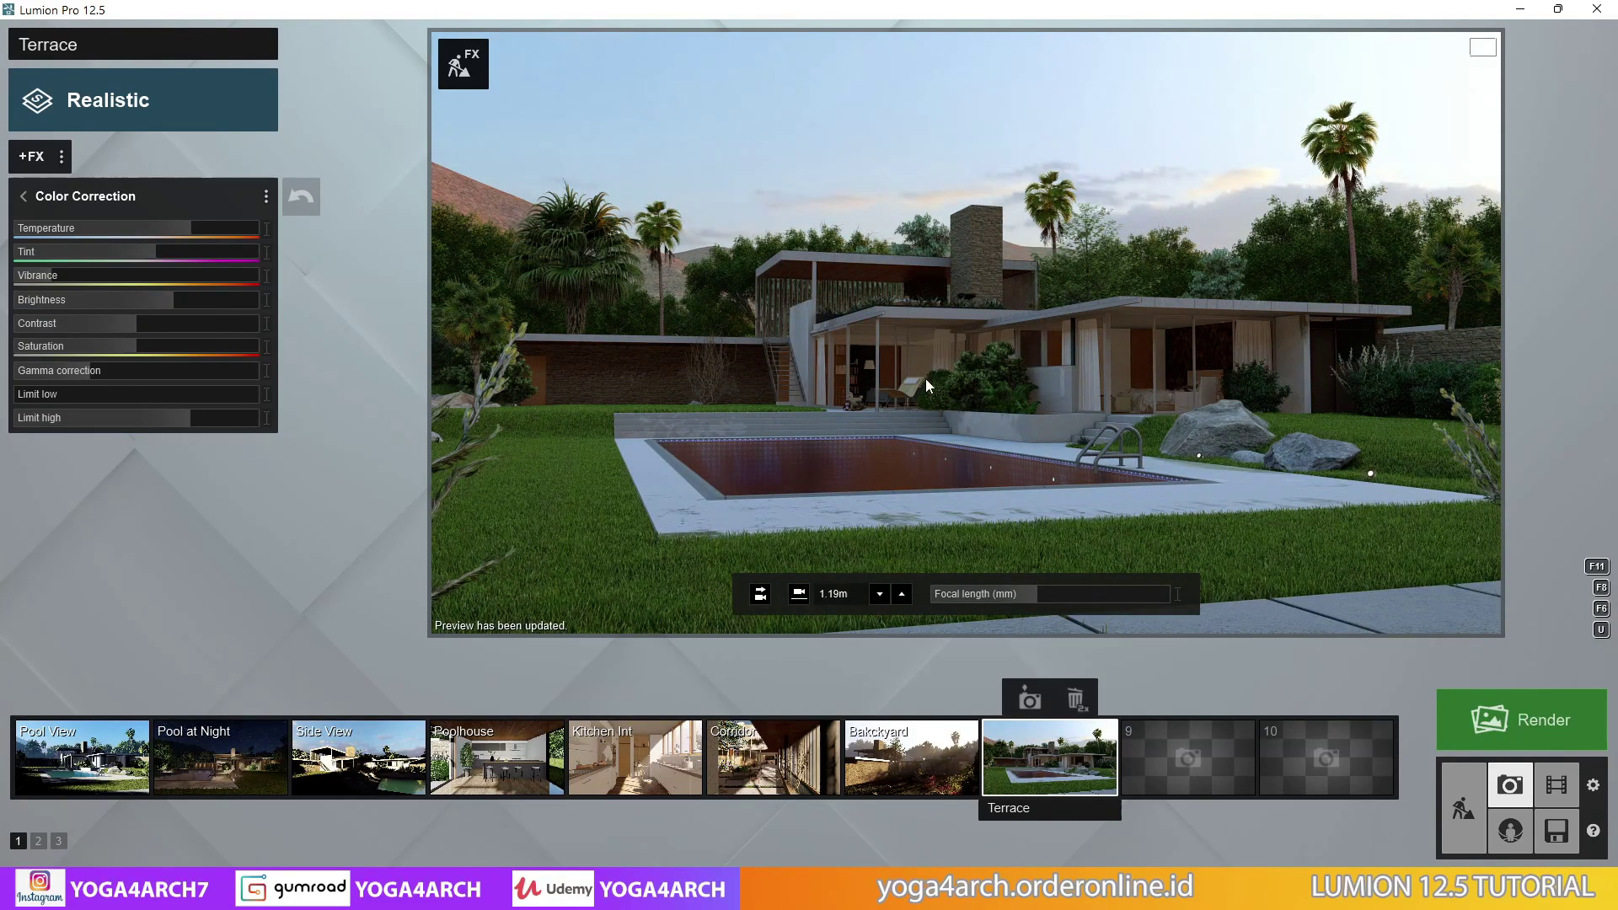
{"action": "left_click_drag", "start_coordinate": [140, 323], "coordinate": [156, 323]}
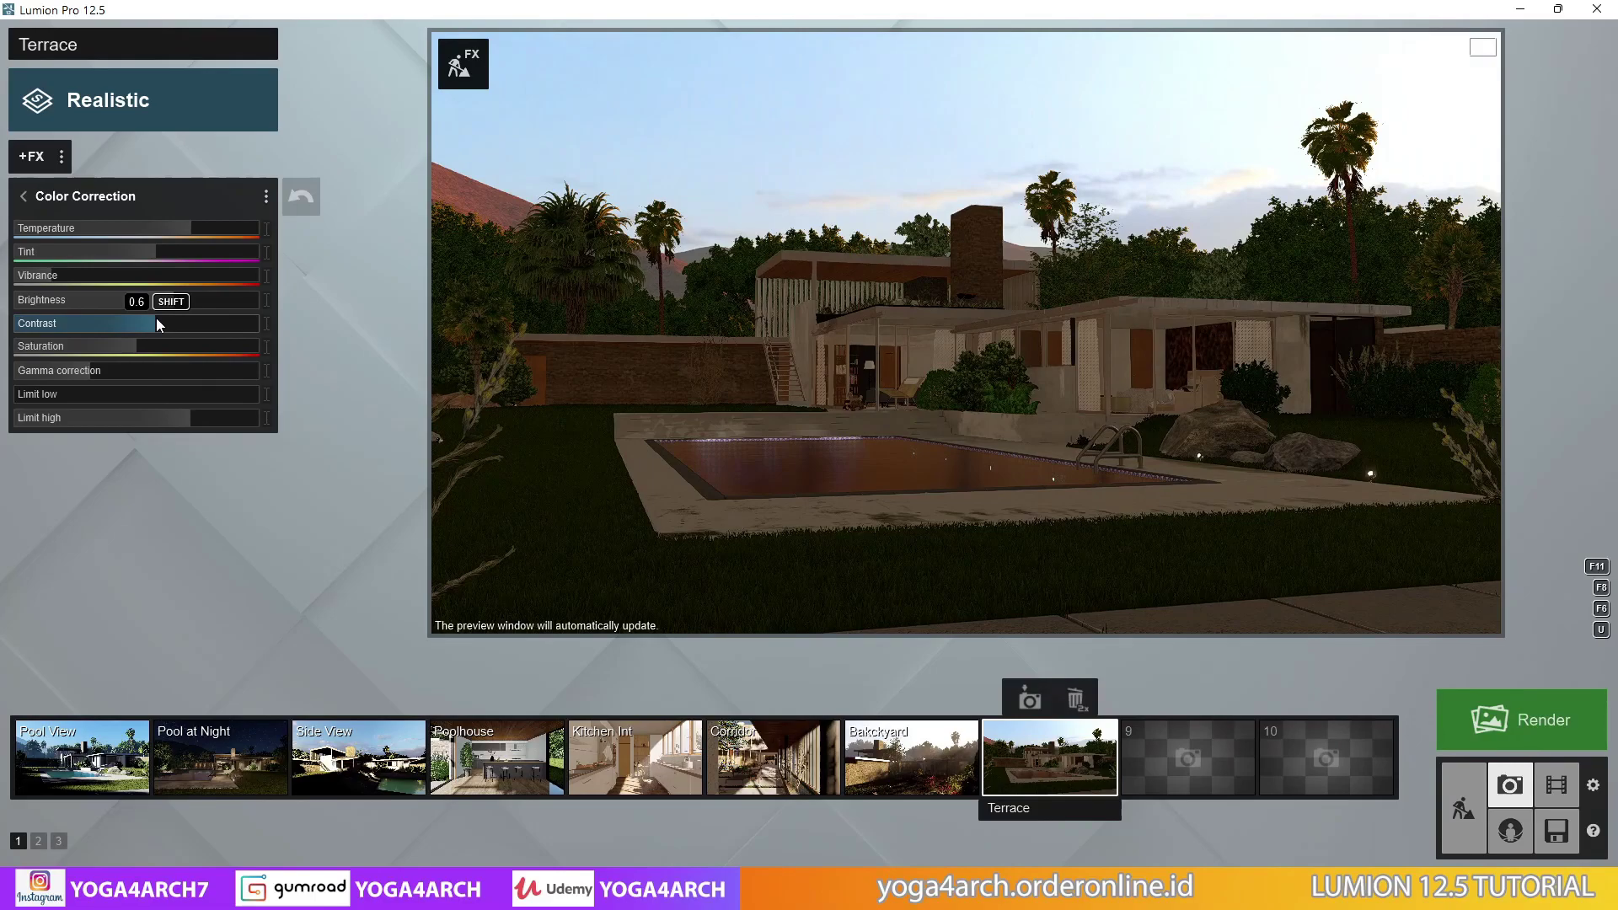
Enable Hyperlight in the preview and slightly raise its amount
{"action": "left_click", "coordinate": [24, 197]}
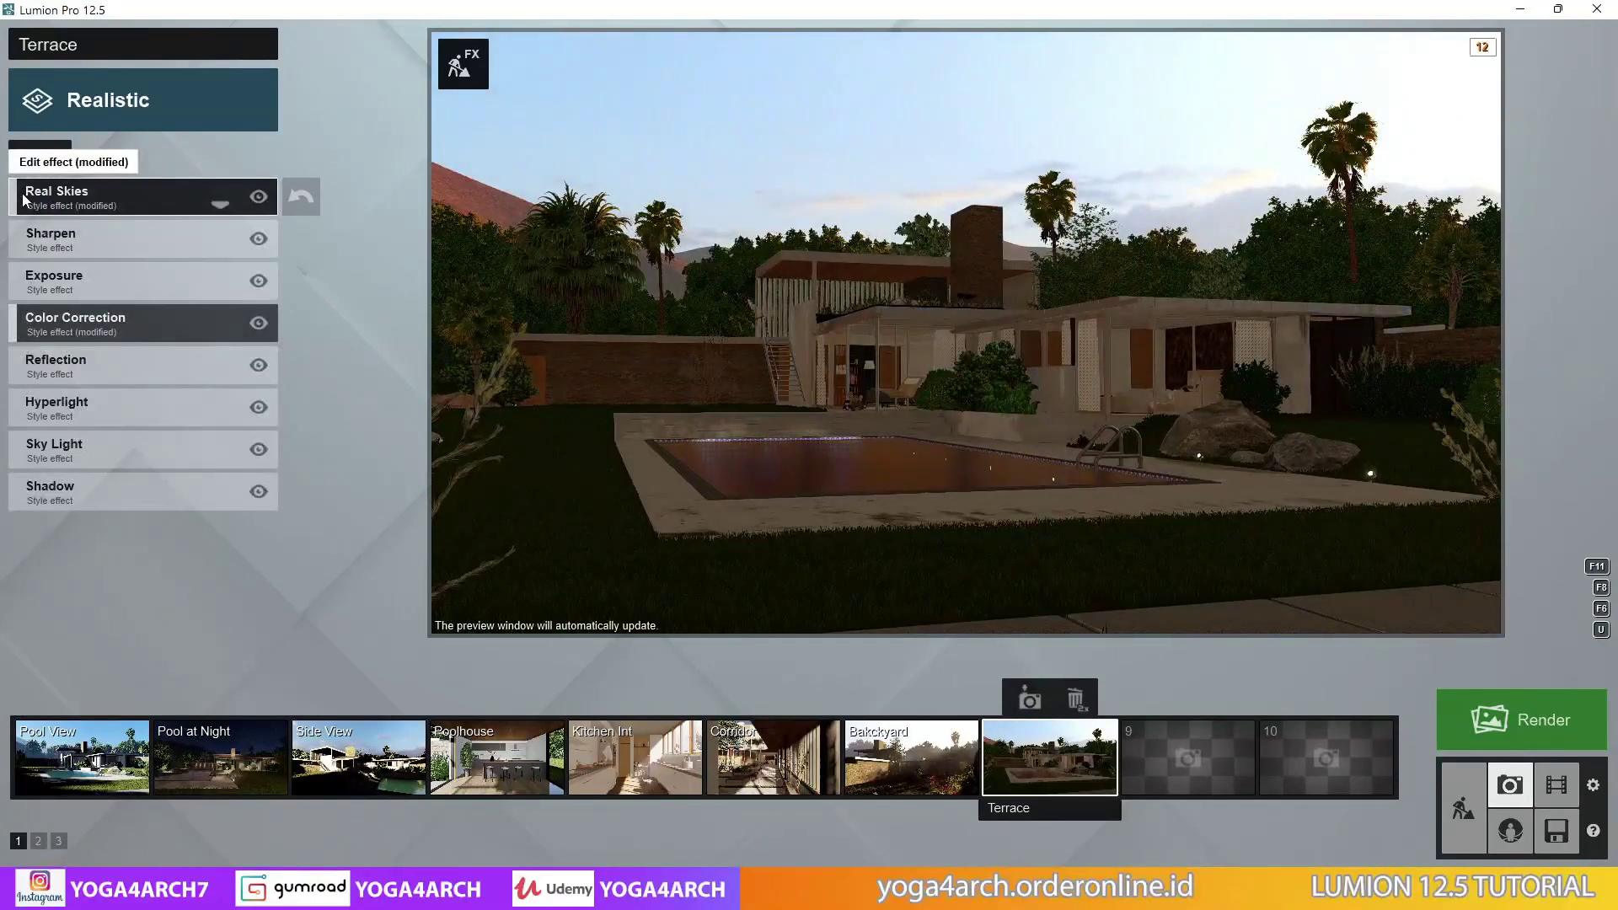
{"action": "left_click", "coordinate": [177, 408]}
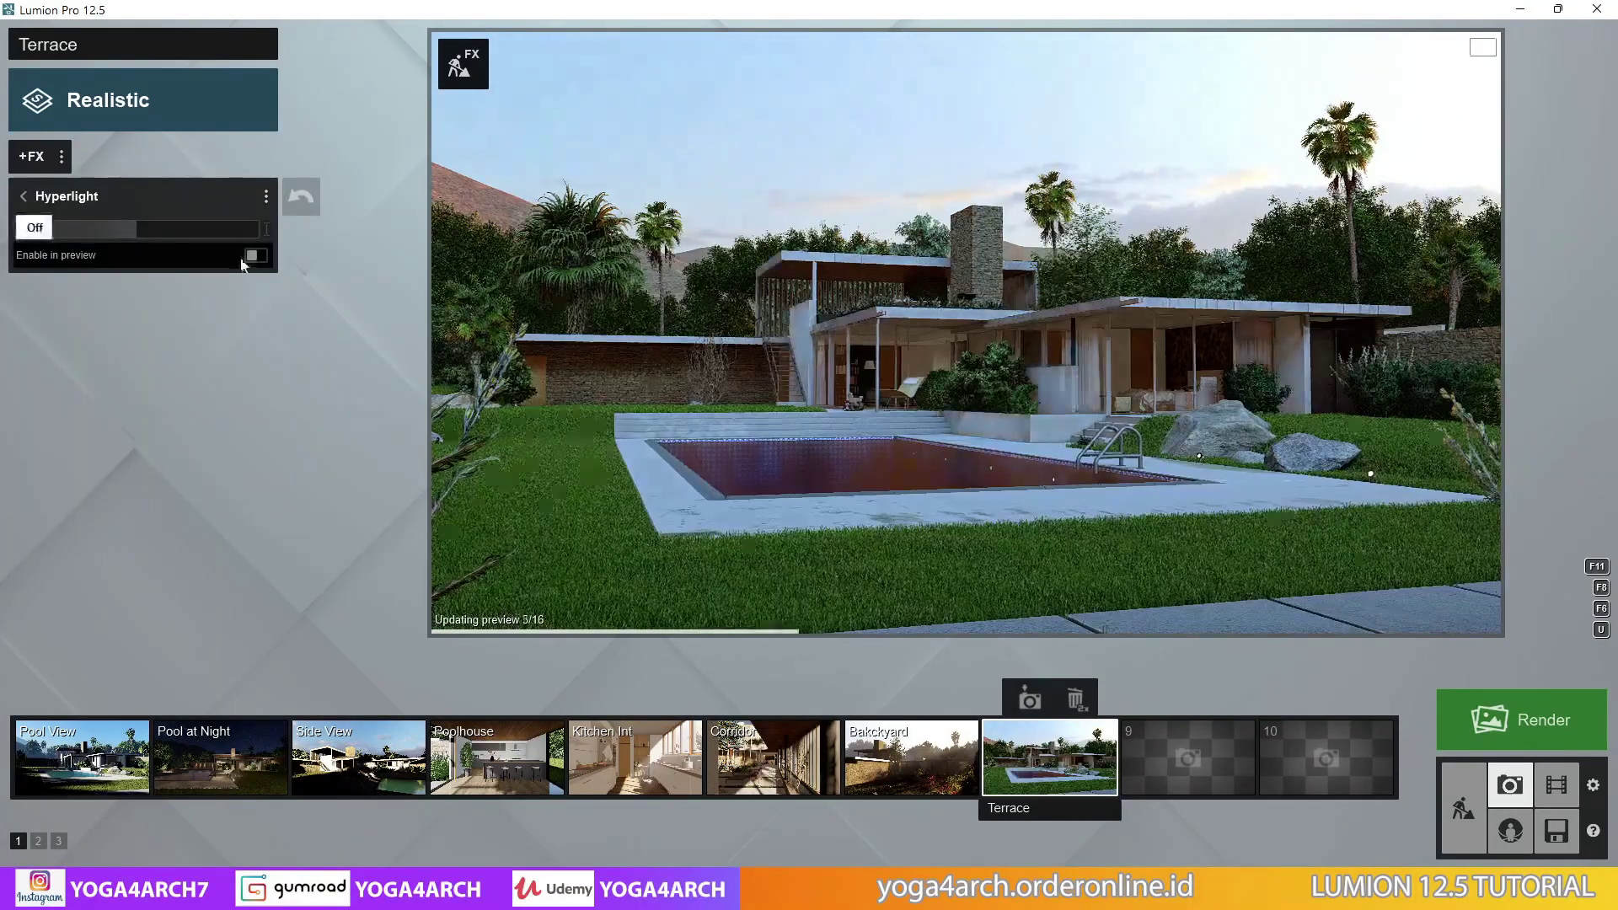
{"action": "left_click", "coordinate": [254, 256]}
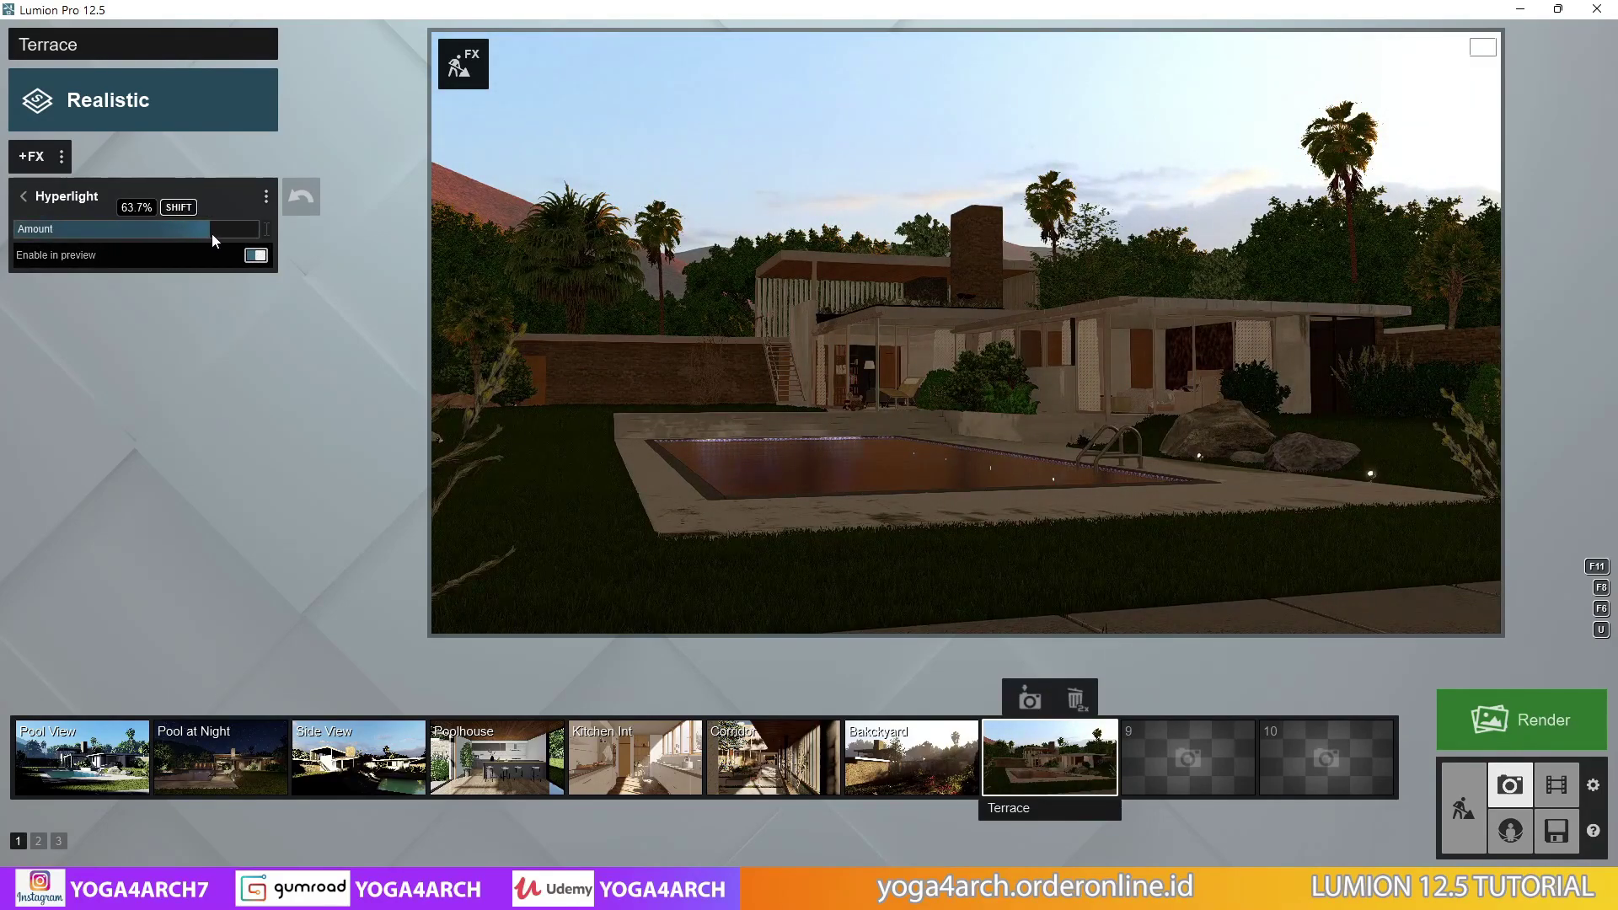
{"action": "left_click_drag", "start_coordinate": [214, 232], "coordinate": [219, 233]}
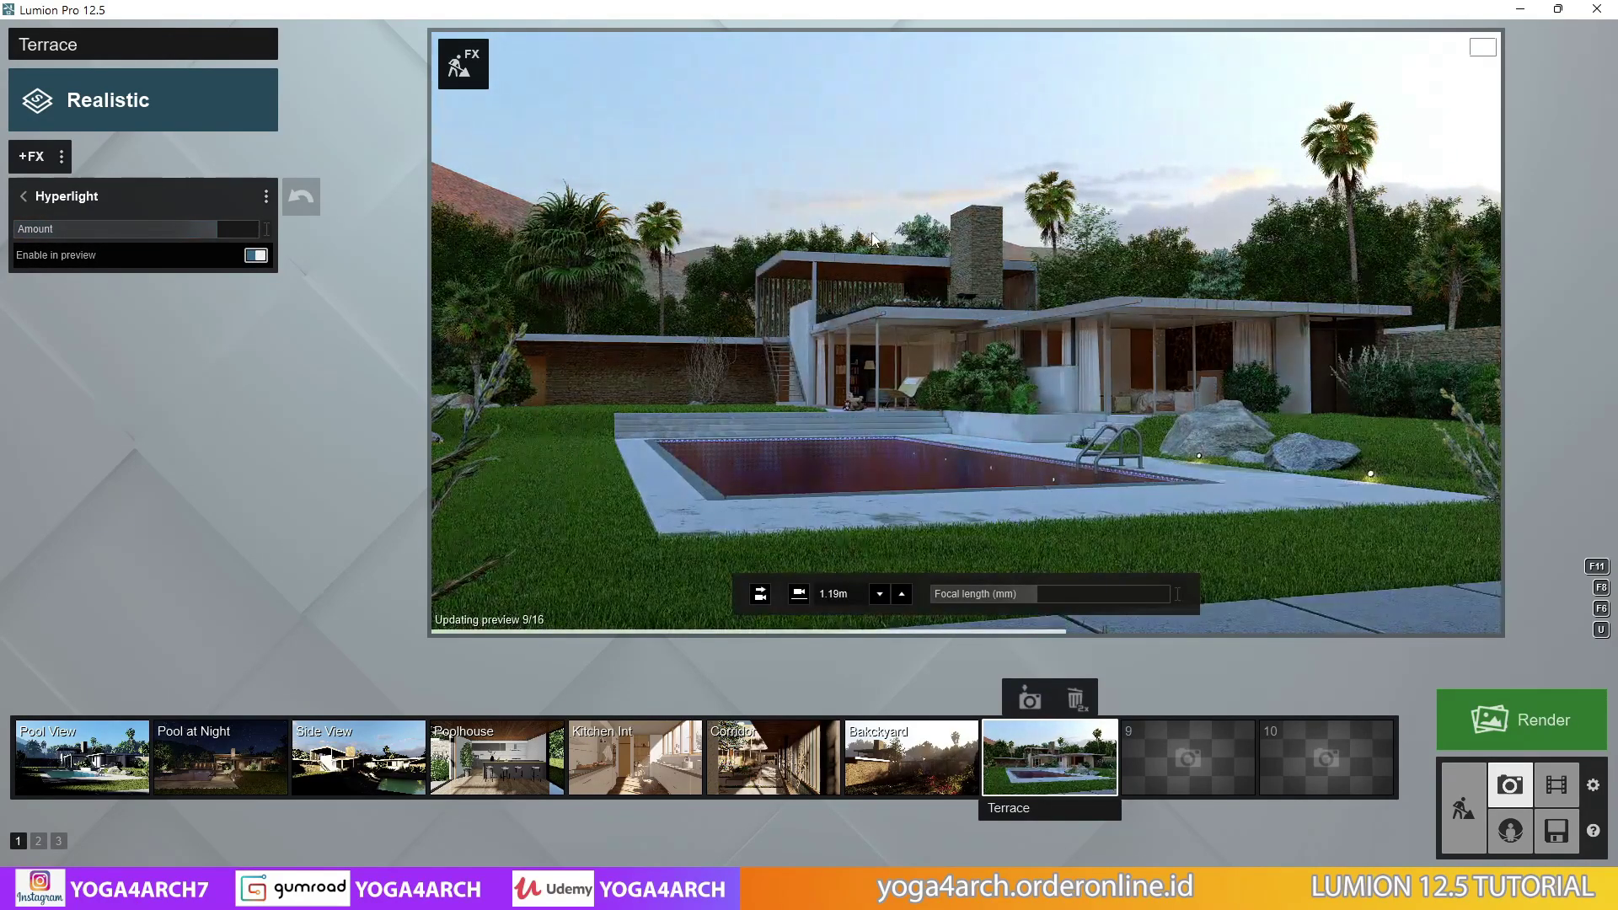
Add a Lighting > Sun effect and drag the sun low, just below the horizon
{"action": "left_click", "coordinate": [31, 156]}
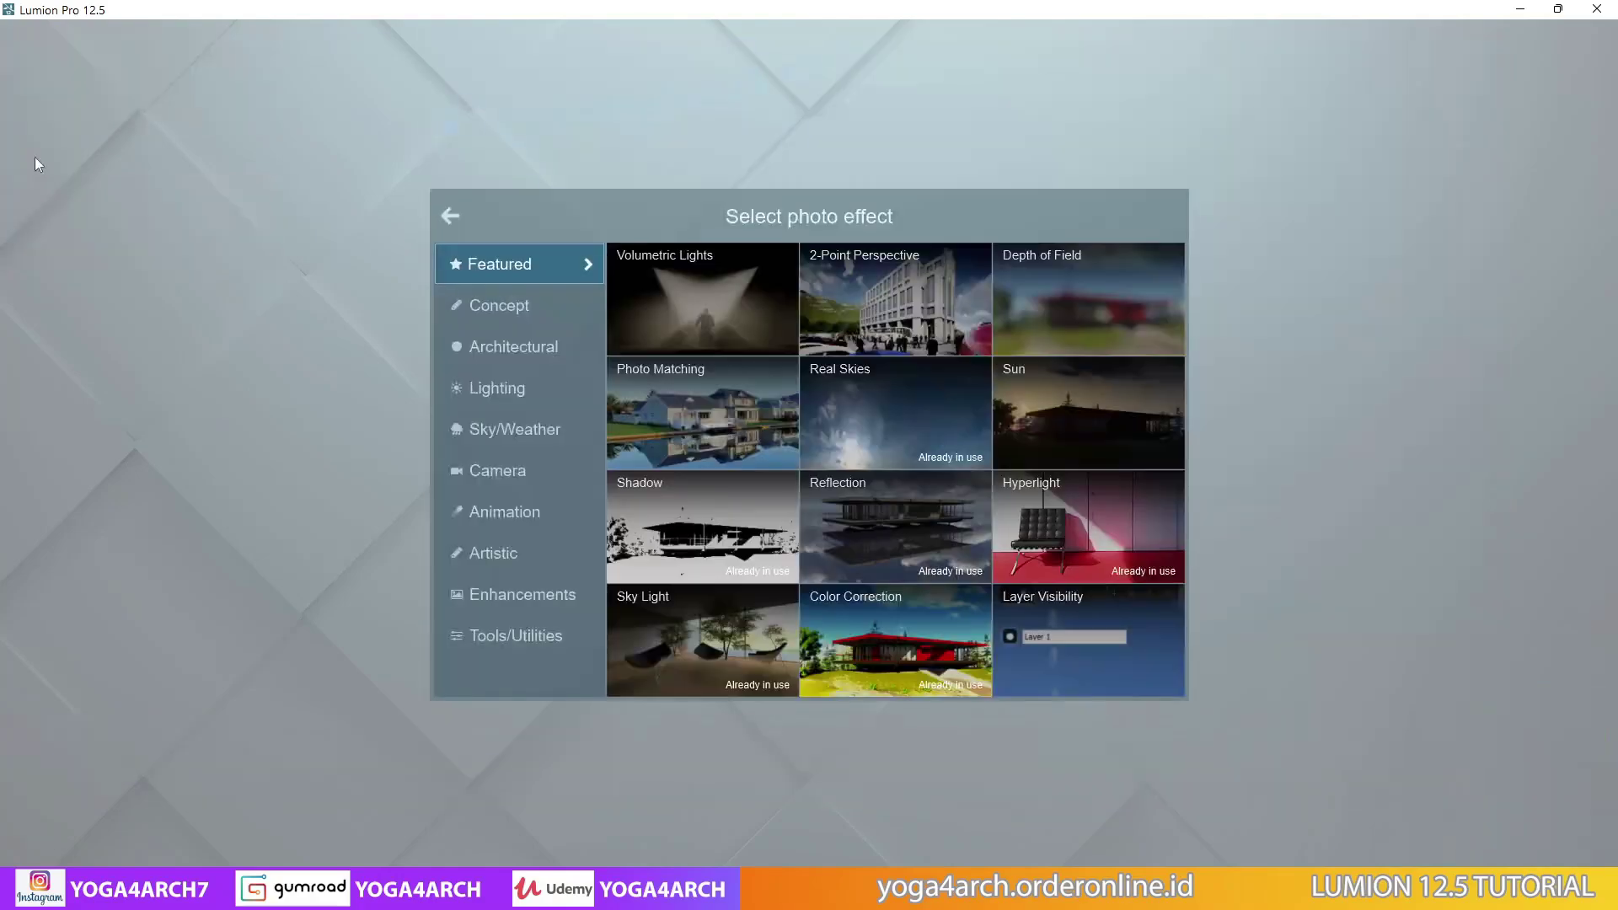
{"action": "left_click", "coordinate": [490, 404]}
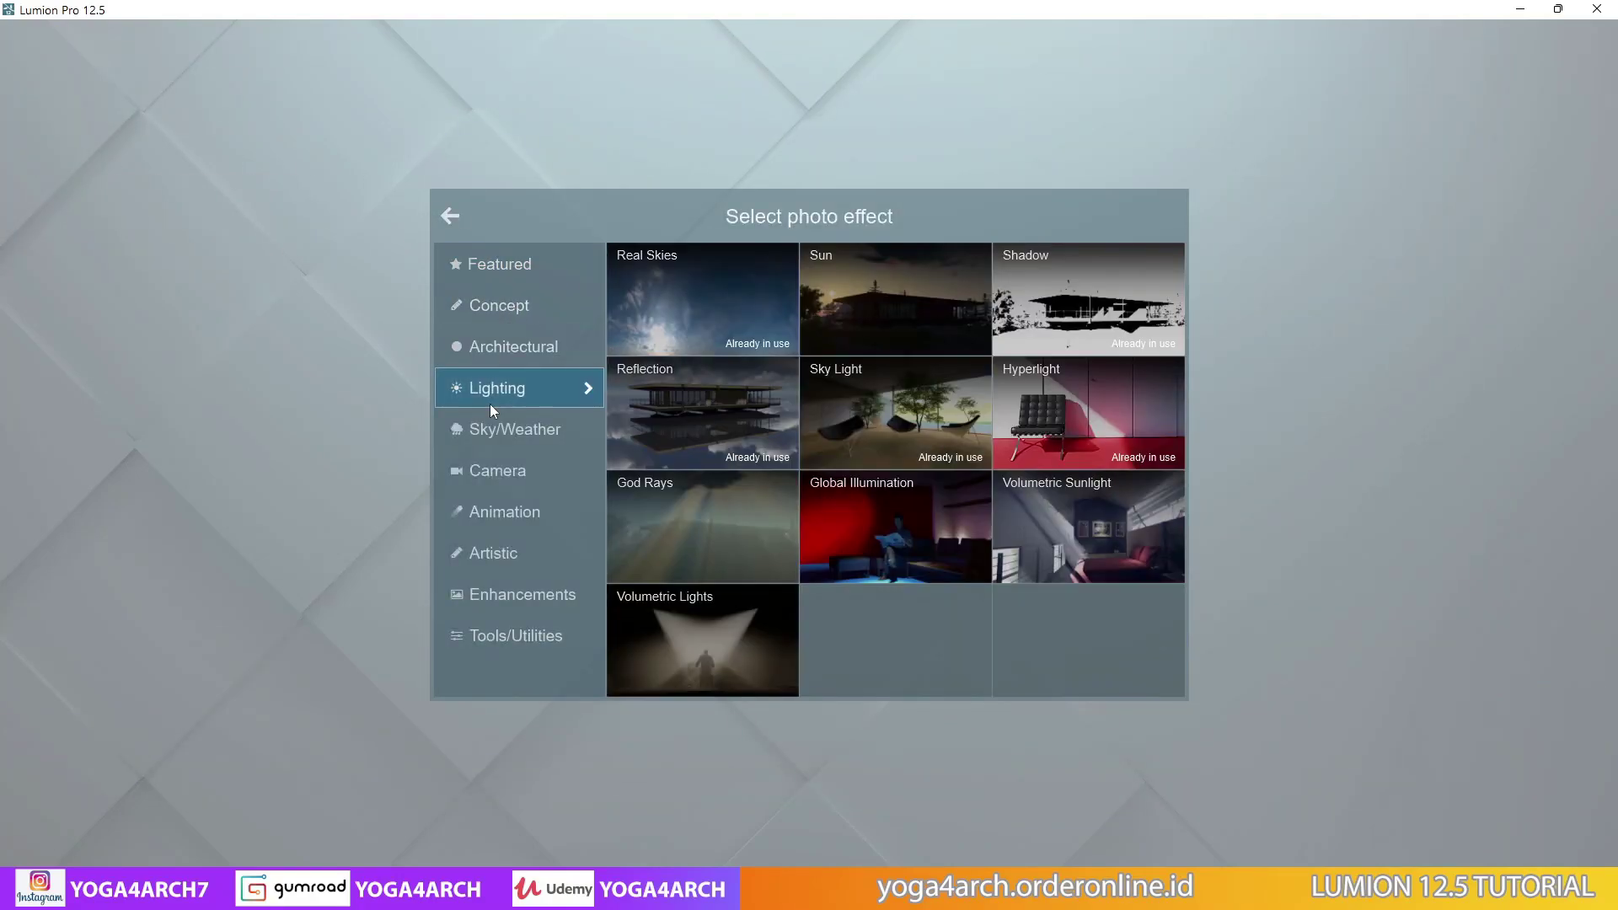
{"action": "left_click", "coordinate": [873, 291]}
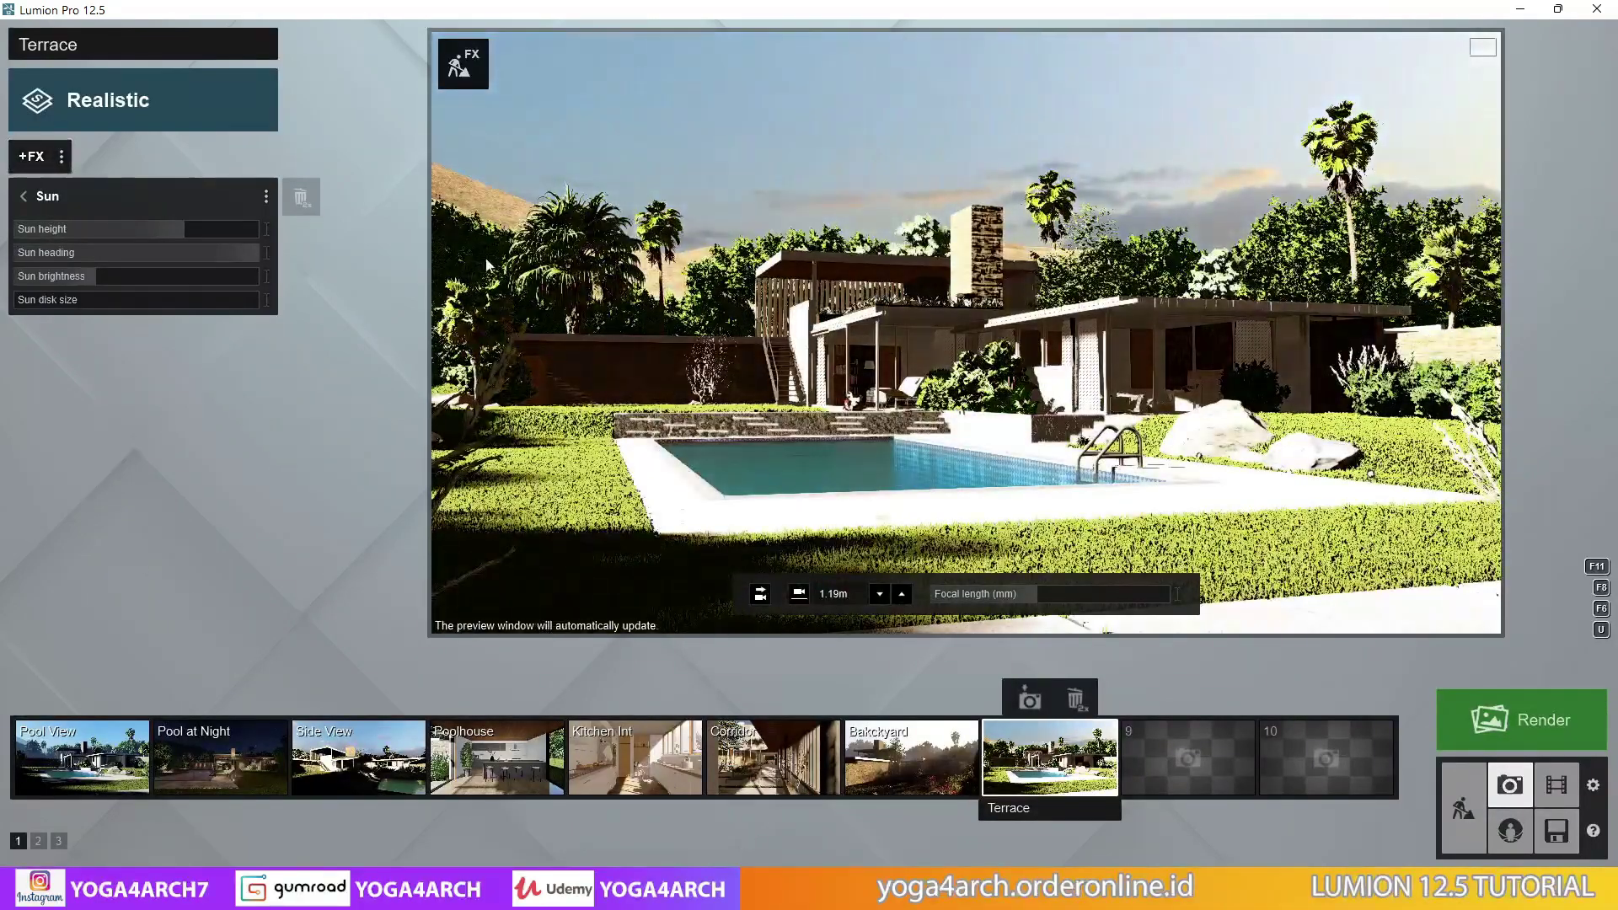
{"action": "left_click_drag", "start_coordinate": [172, 233], "coordinate": [140, 226]}
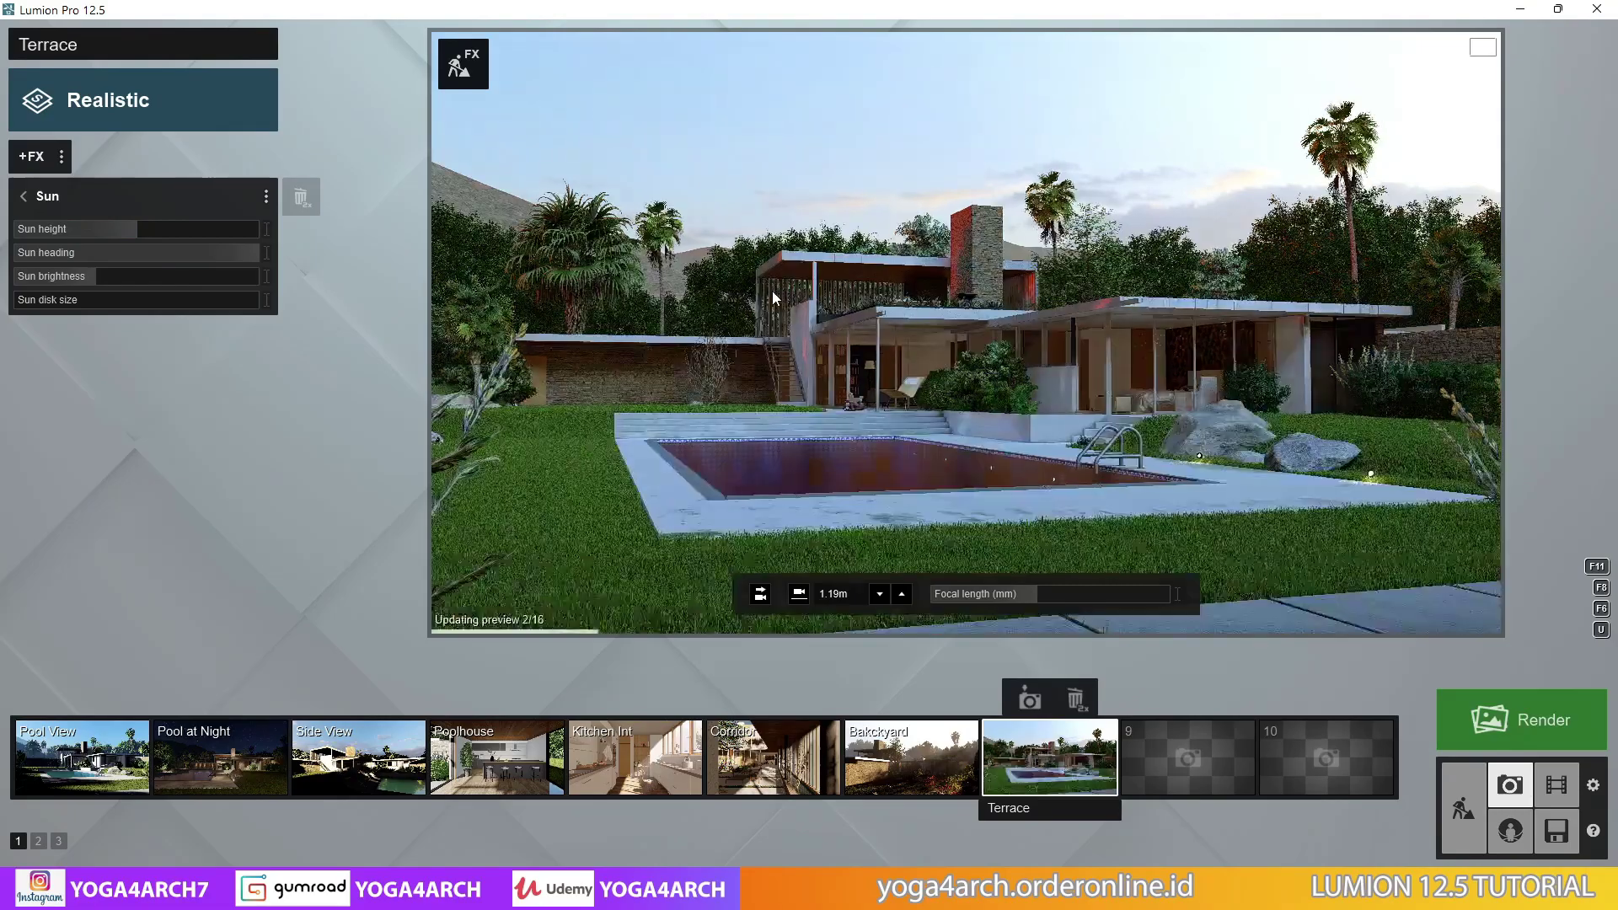
{"action": "mouse_move", "coordinate": [142, 235]}
{"action": "left_mouse_down"}
{"action": "mouse_move", "coordinate": [235, 231]}
{"action": "mouse_move", "coordinate": [39, 229]}
{"action": "mouse_move", "coordinate": [221, 226]}
{"action": "mouse_move", "coordinate": [174, 251]}
{"action": "left_mouse_up"}
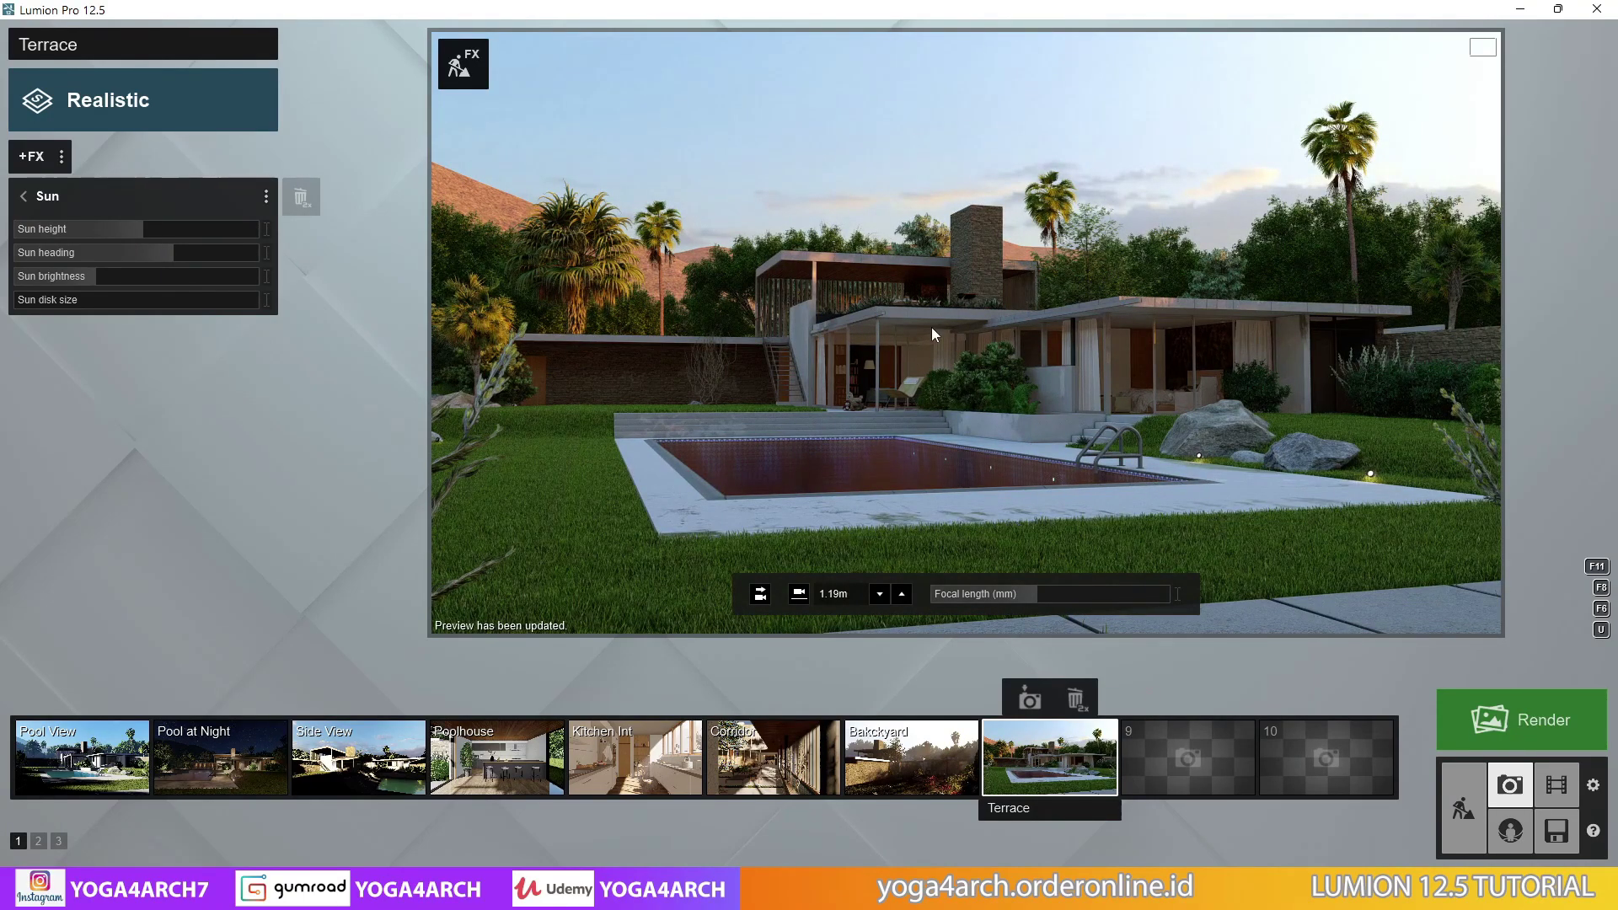
Add Volumetric Sunlight to the Terrace photo with brightness lowered to 0.1
{"action": "left_click", "coordinate": [33, 157]}
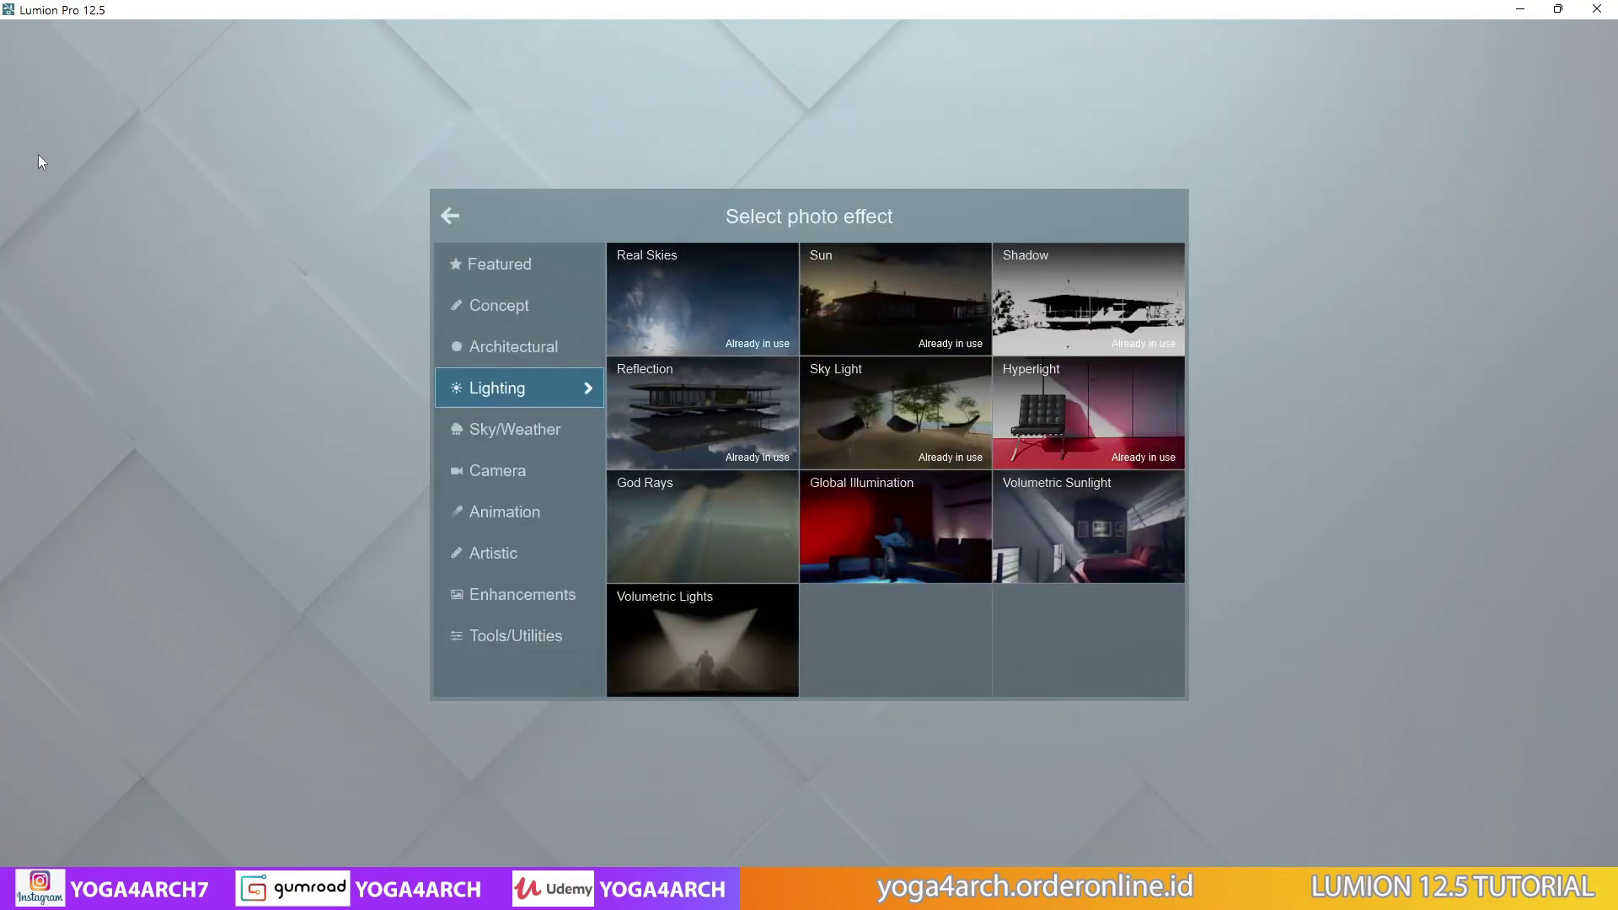
{"action": "left_click", "coordinate": [1100, 512]}
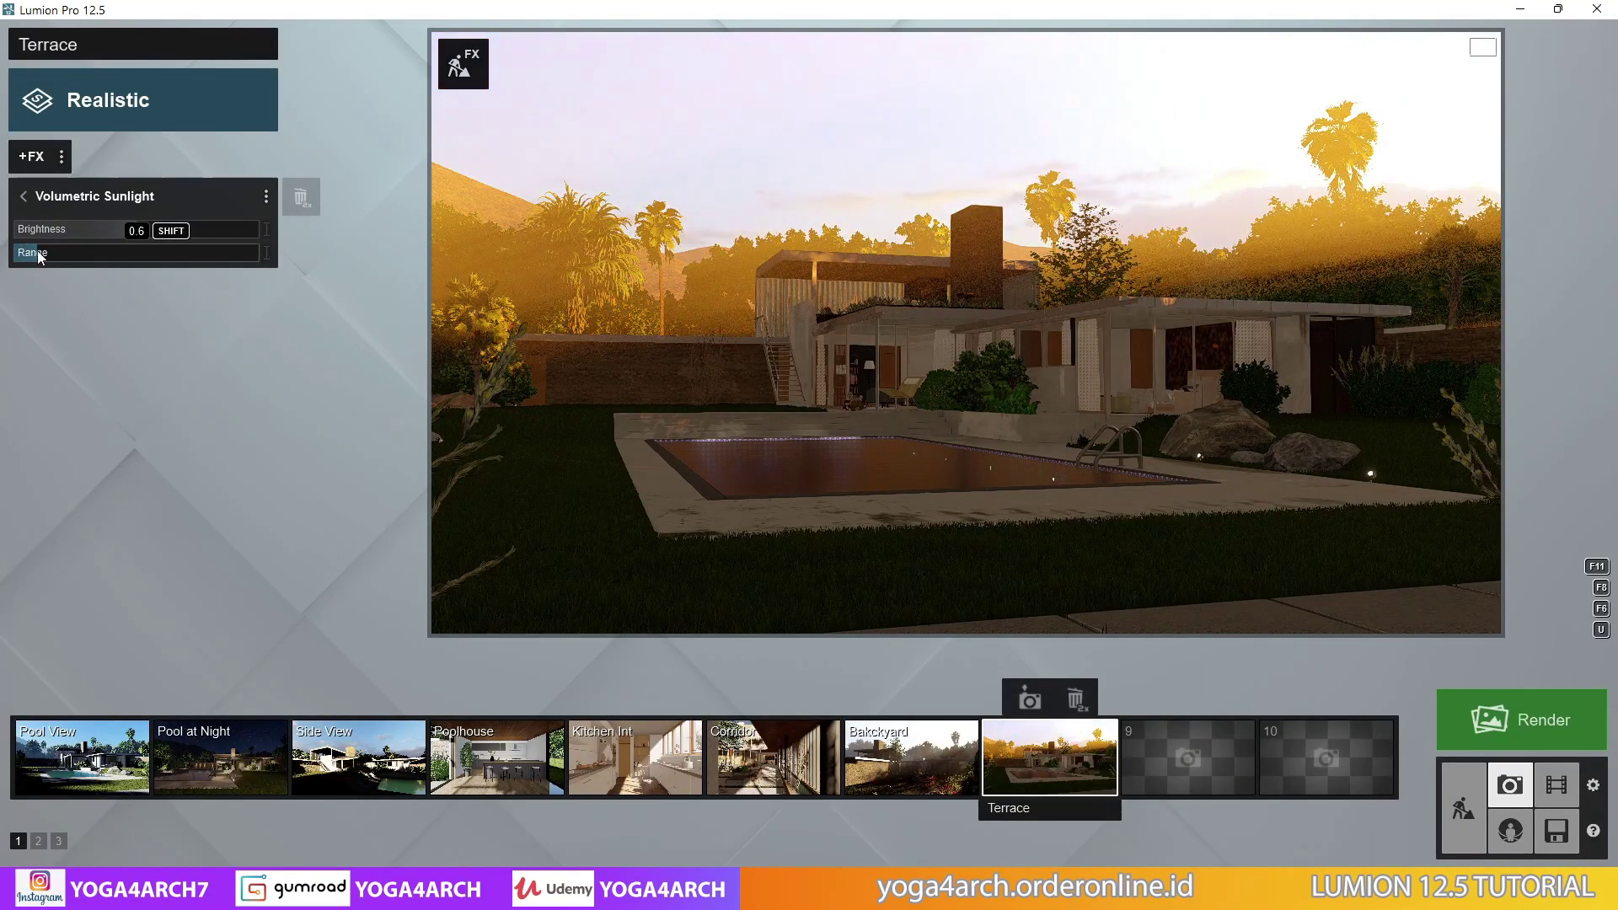
{"action": "left_click", "coordinate": [34, 231]}
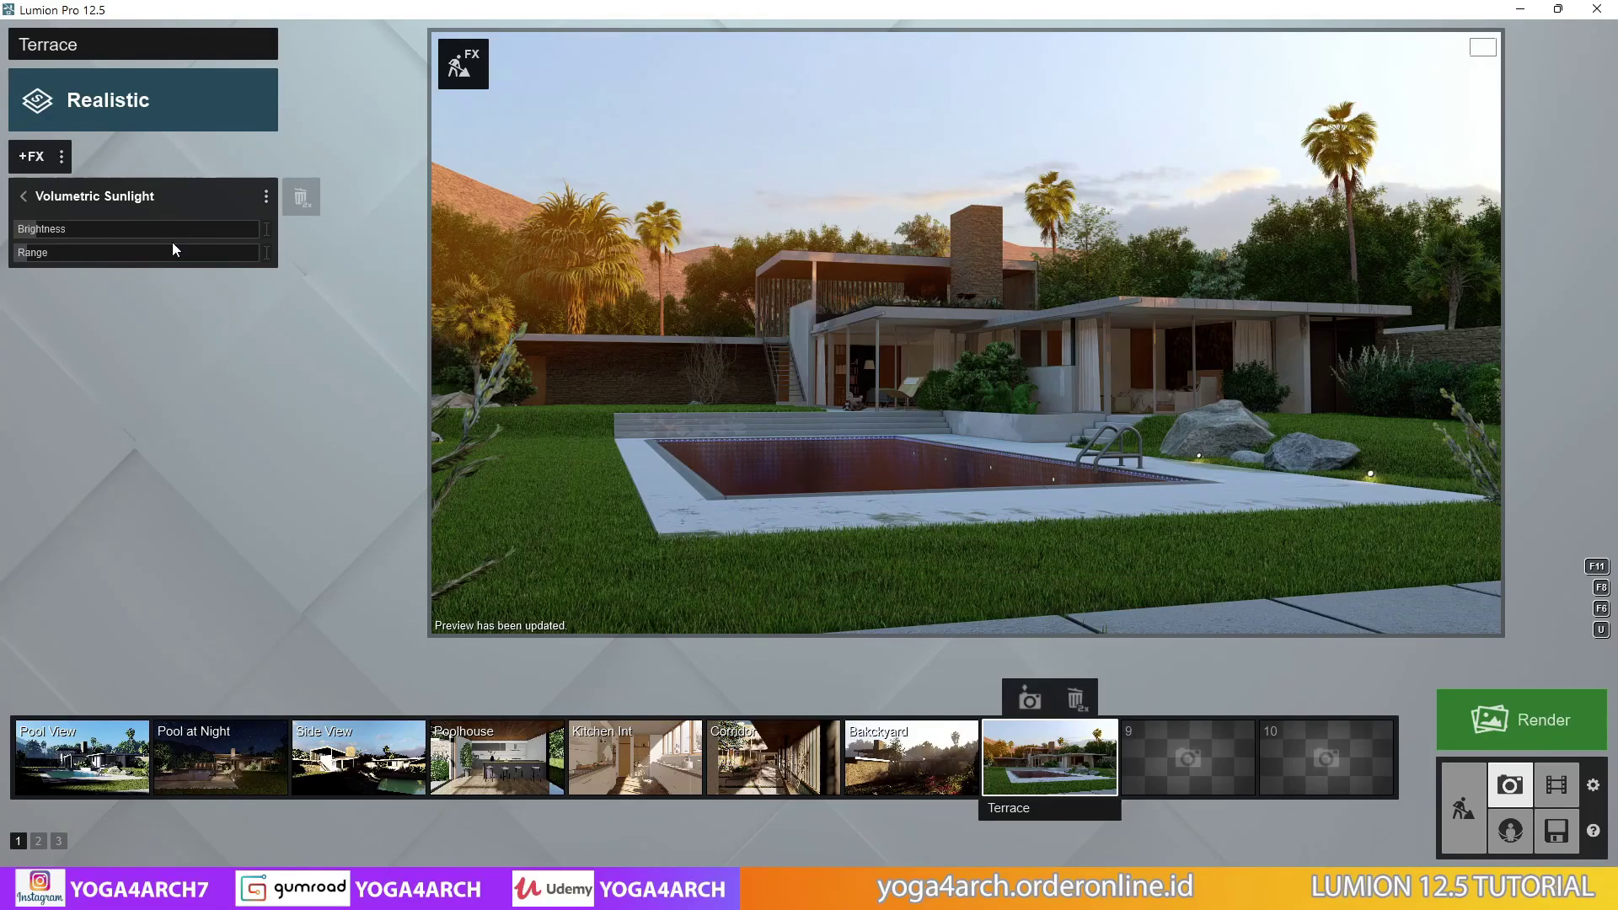
{"action": "mouse_move", "coordinate": [136, 229]}
{"action": "left_click", "coordinate": [23, 195]}
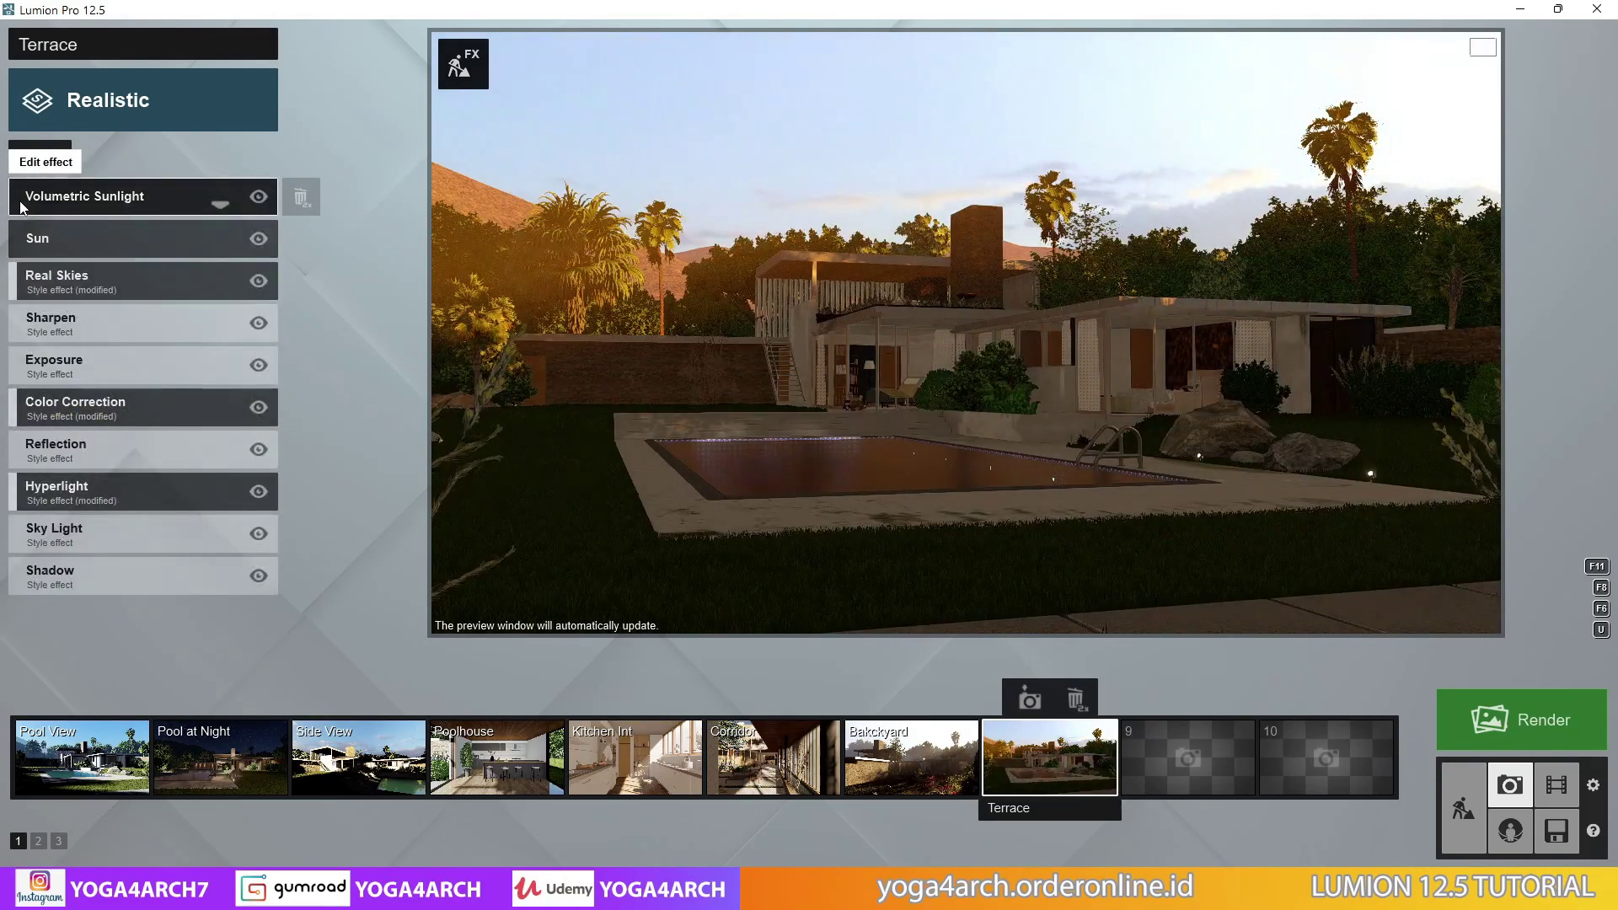
{"action": "left_click", "coordinate": [34, 156]}
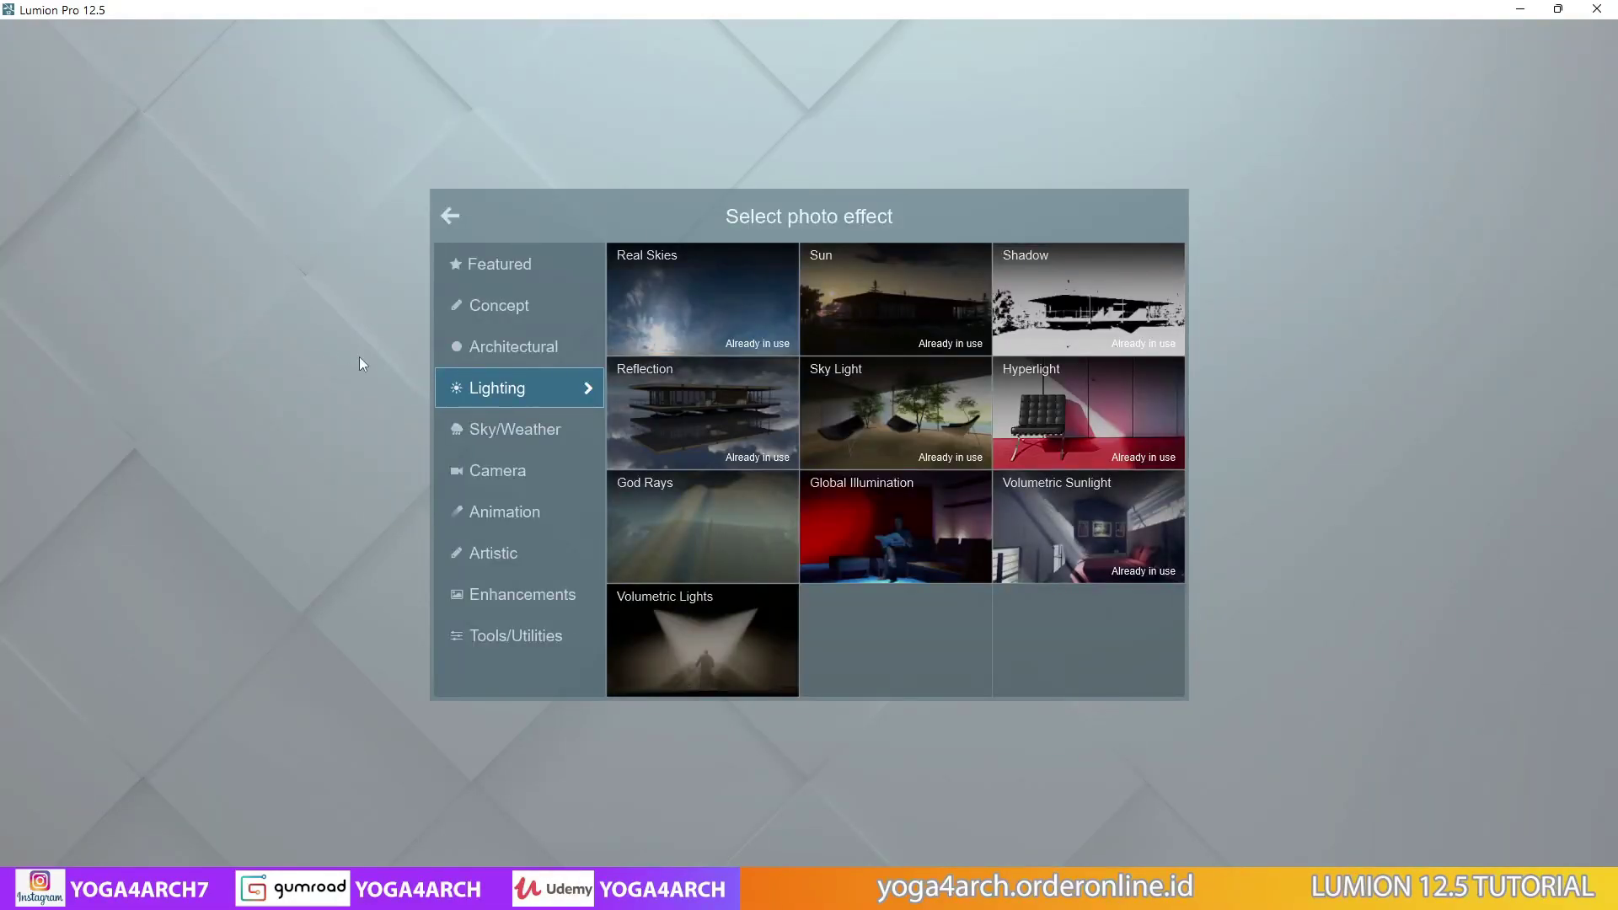
Add a Sky/Weather Fog effect with adjusted density and lowered fog brightness
{"action": "left_click", "coordinate": [532, 433]}
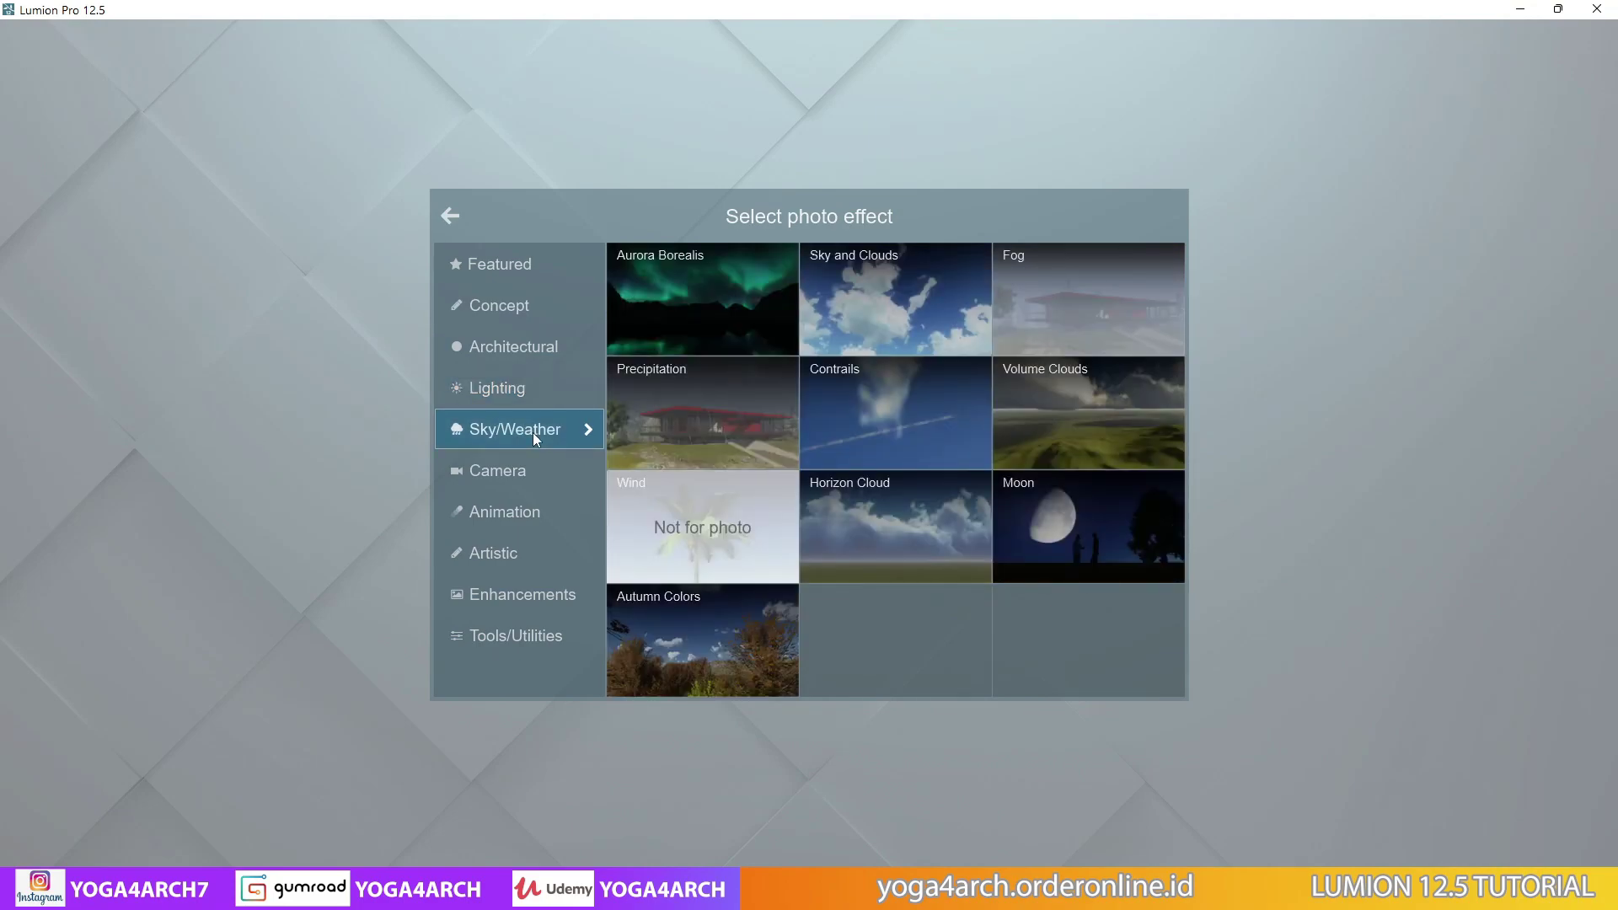
{"action": "left_click", "coordinate": [1067, 301]}
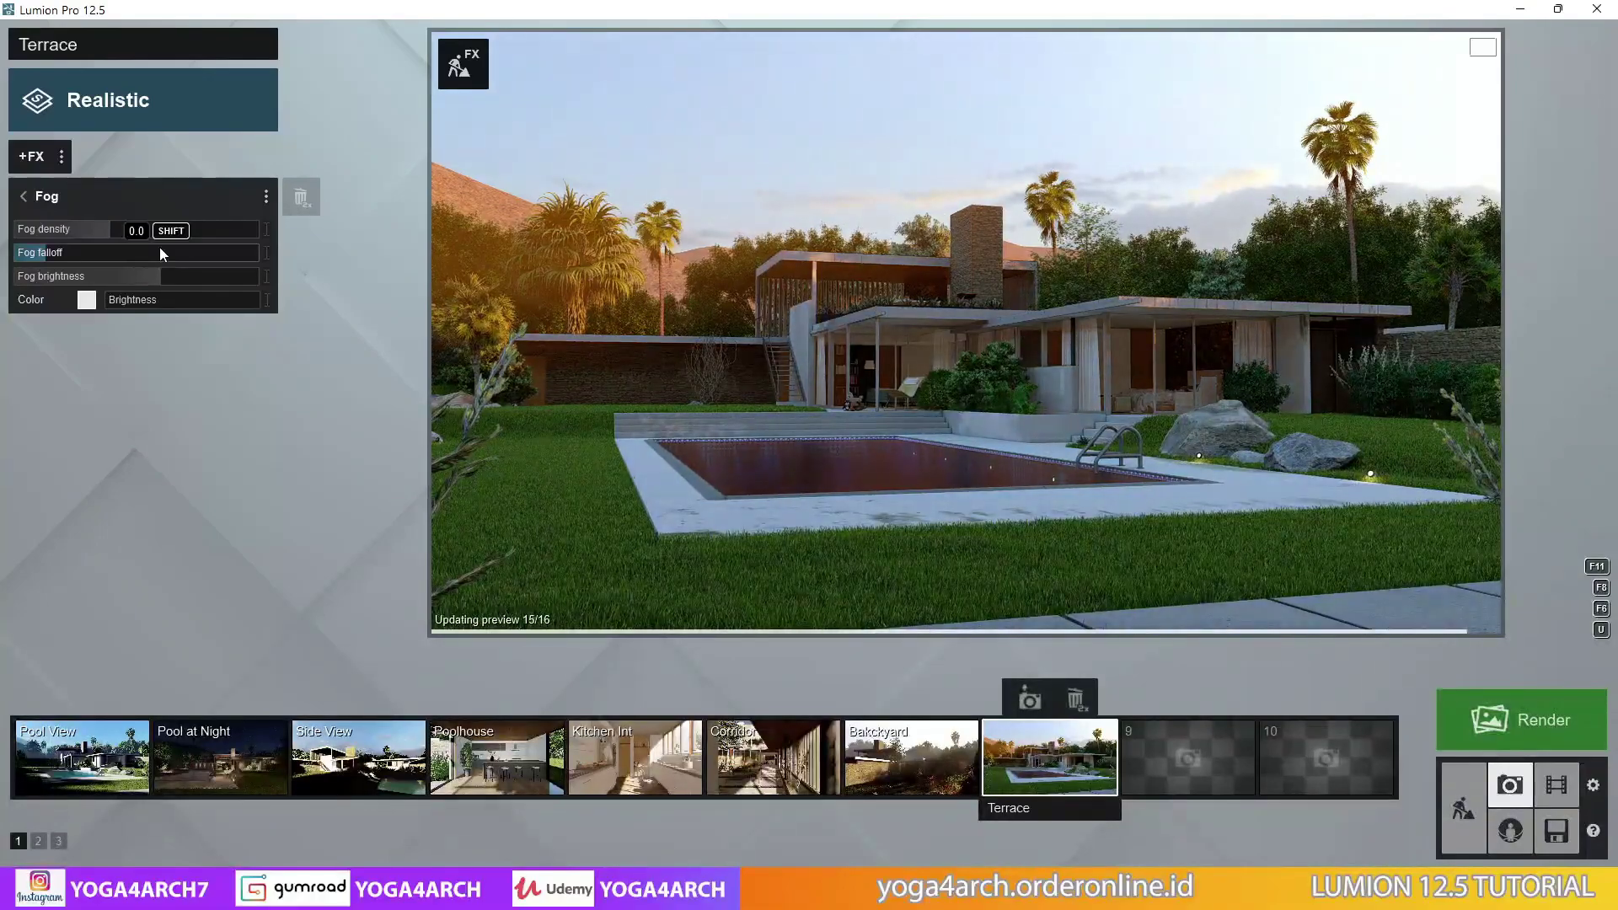
{"action": "mouse_move", "coordinate": [101, 229]}
{"action": "left_mouse_down"}
{"action": "mouse_move", "coordinate": [134, 225]}
{"action": "mouse_move", "coordinate": [99, 221]}
{"action": "left_mouse_up"}
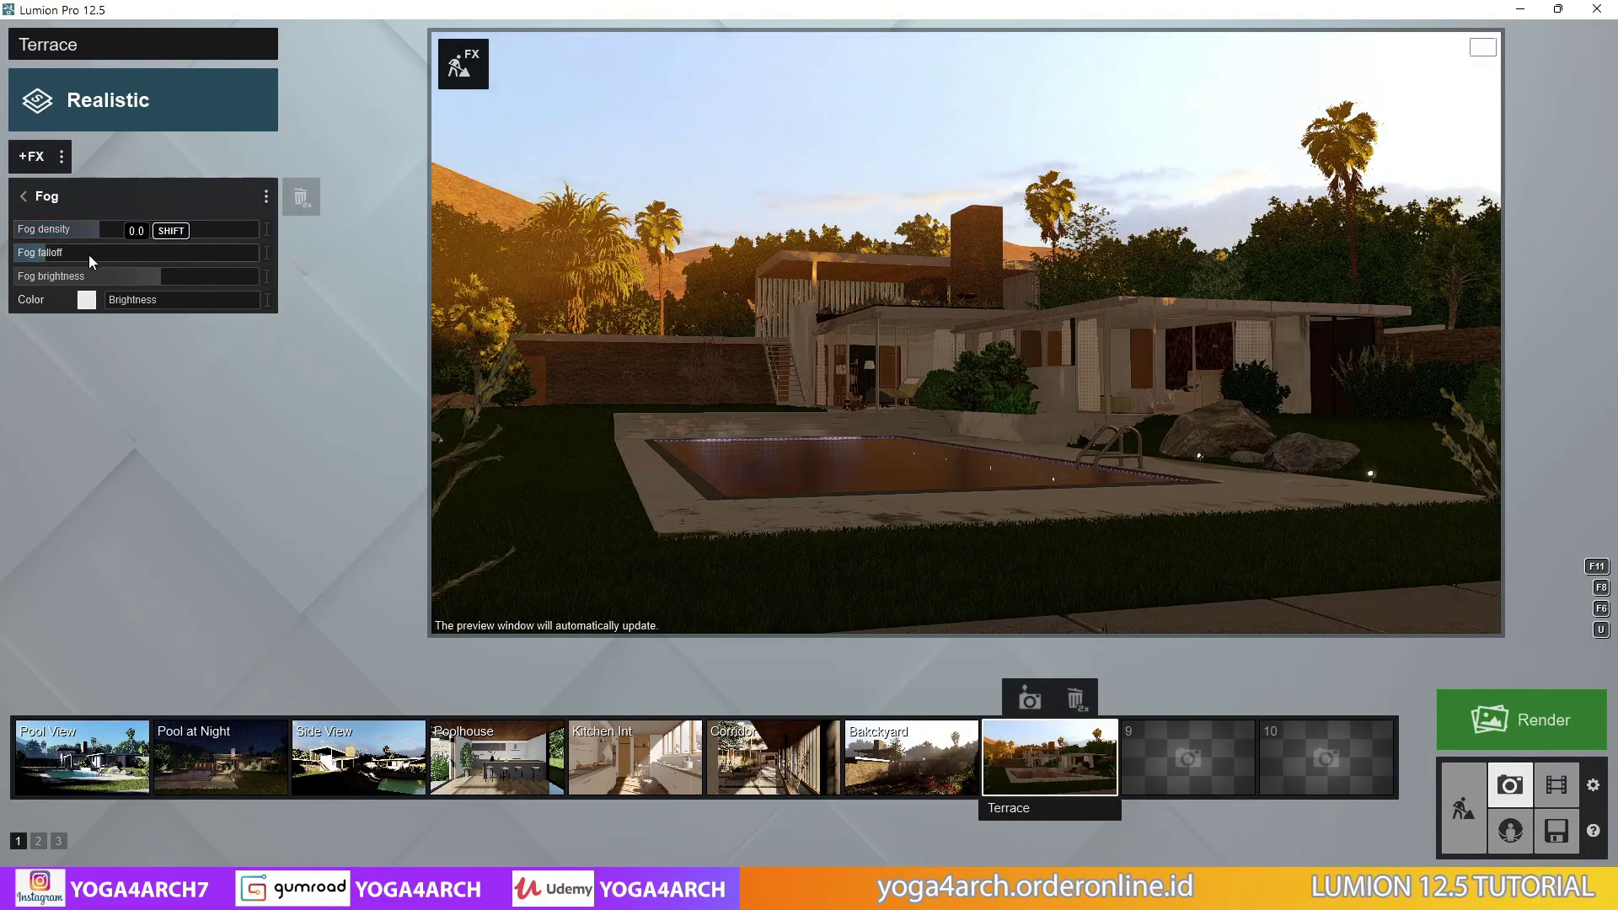
{"action": "left_click_drag", "start_coordinate": [130, 276], "coordinate": [126, 276]}
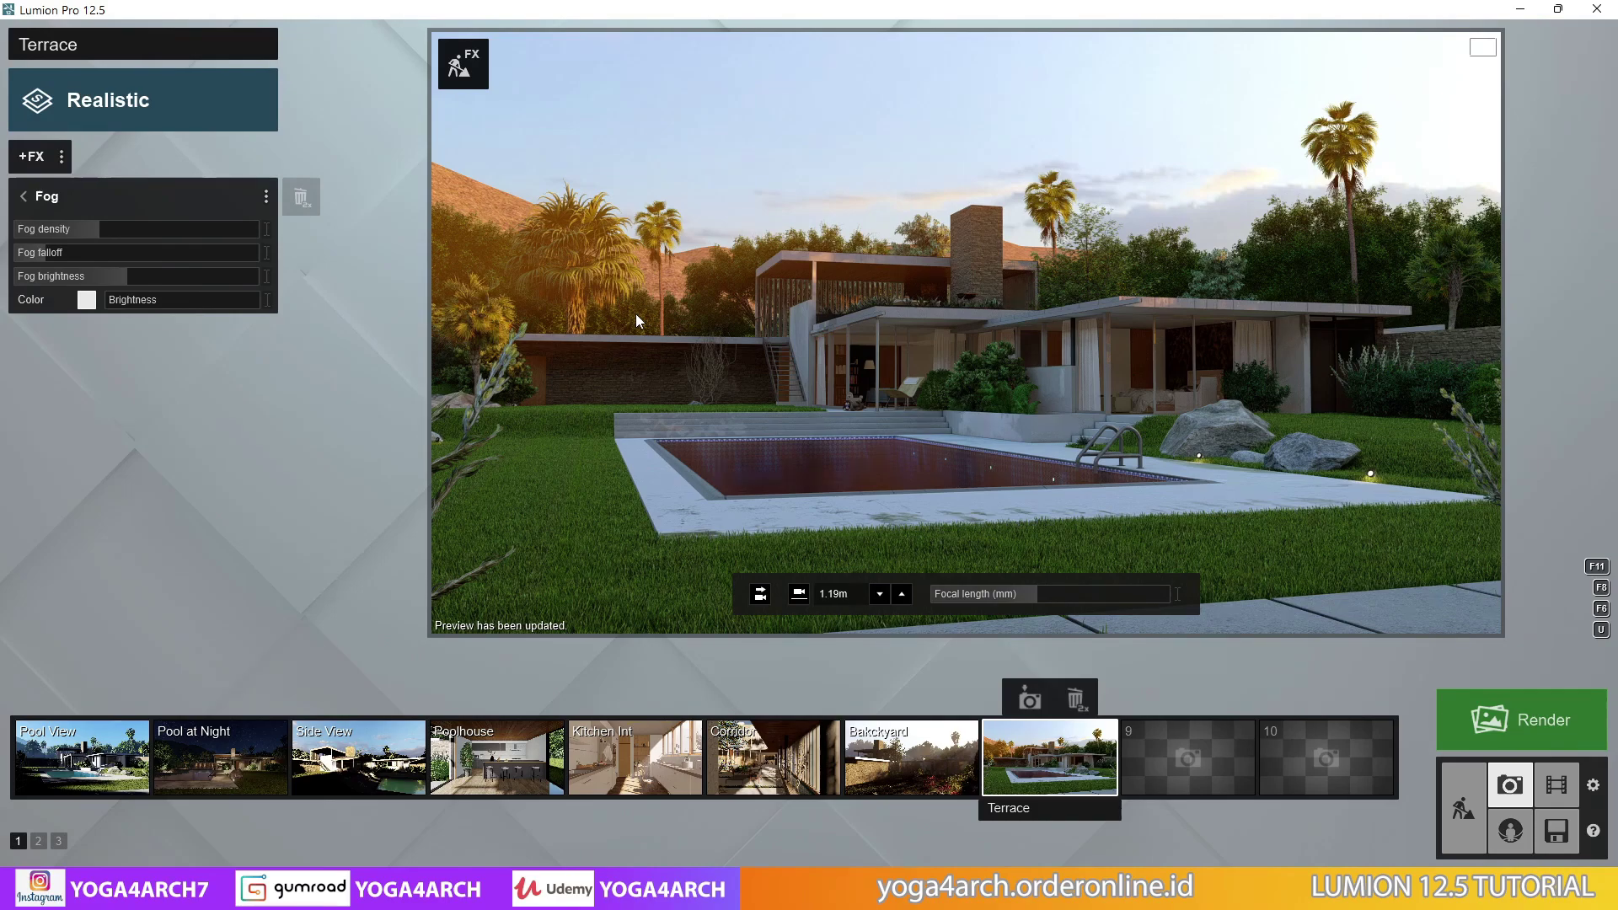
Toggle the Sun effect off and back on to compare the lighting
{"action": "left_click", "coordinate": [23, 196]}
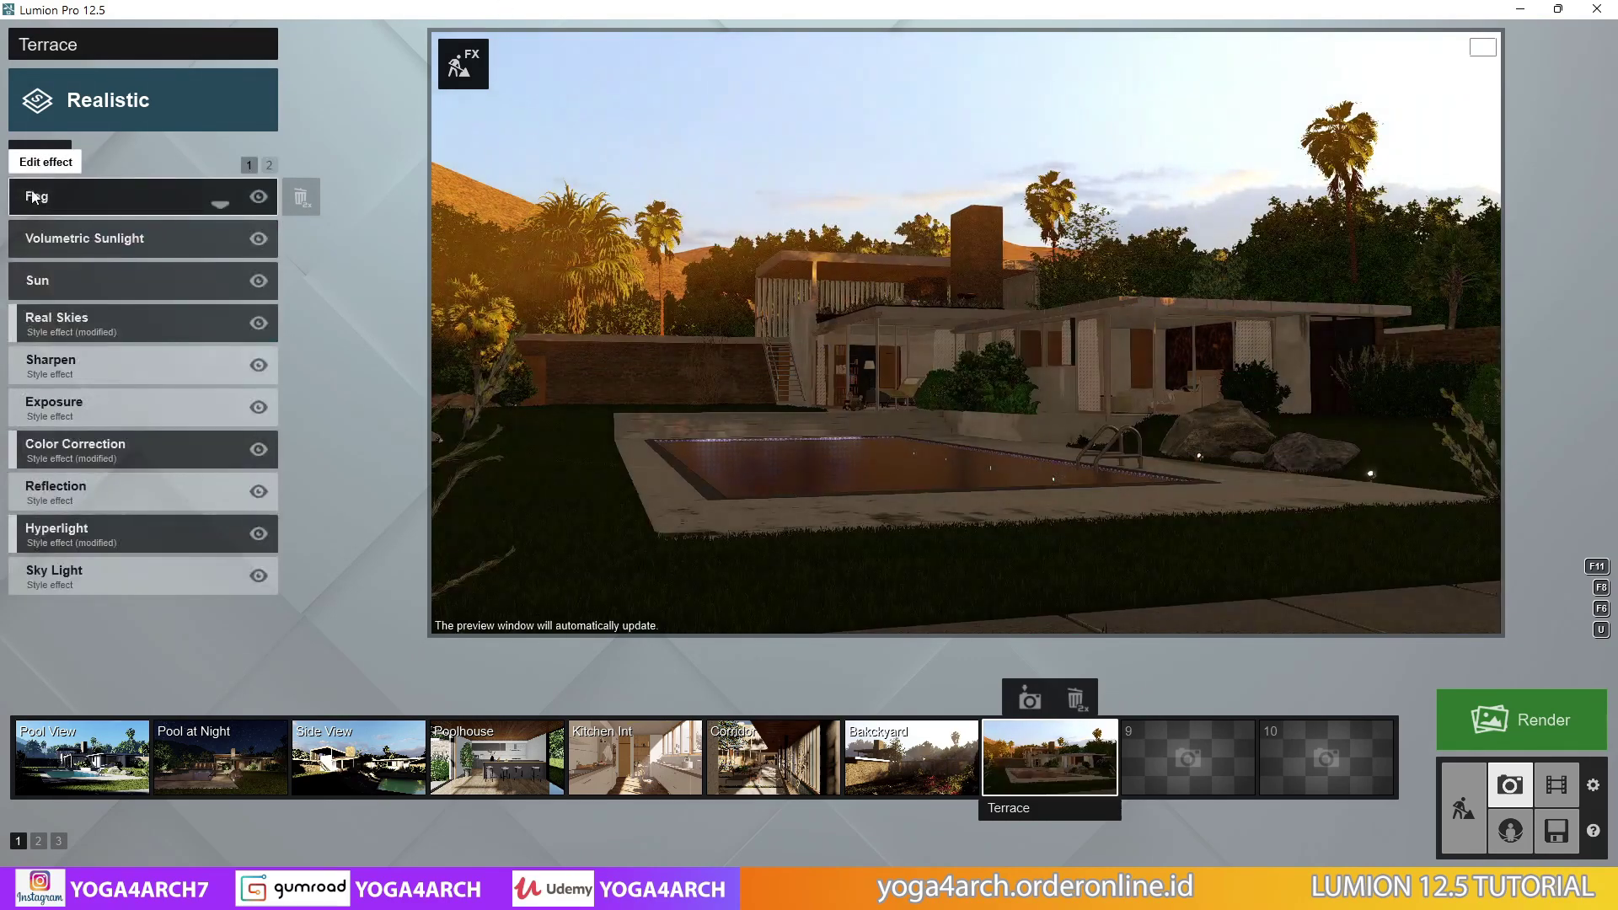
{"action": "left_click", "coordinate": [259, 281]}
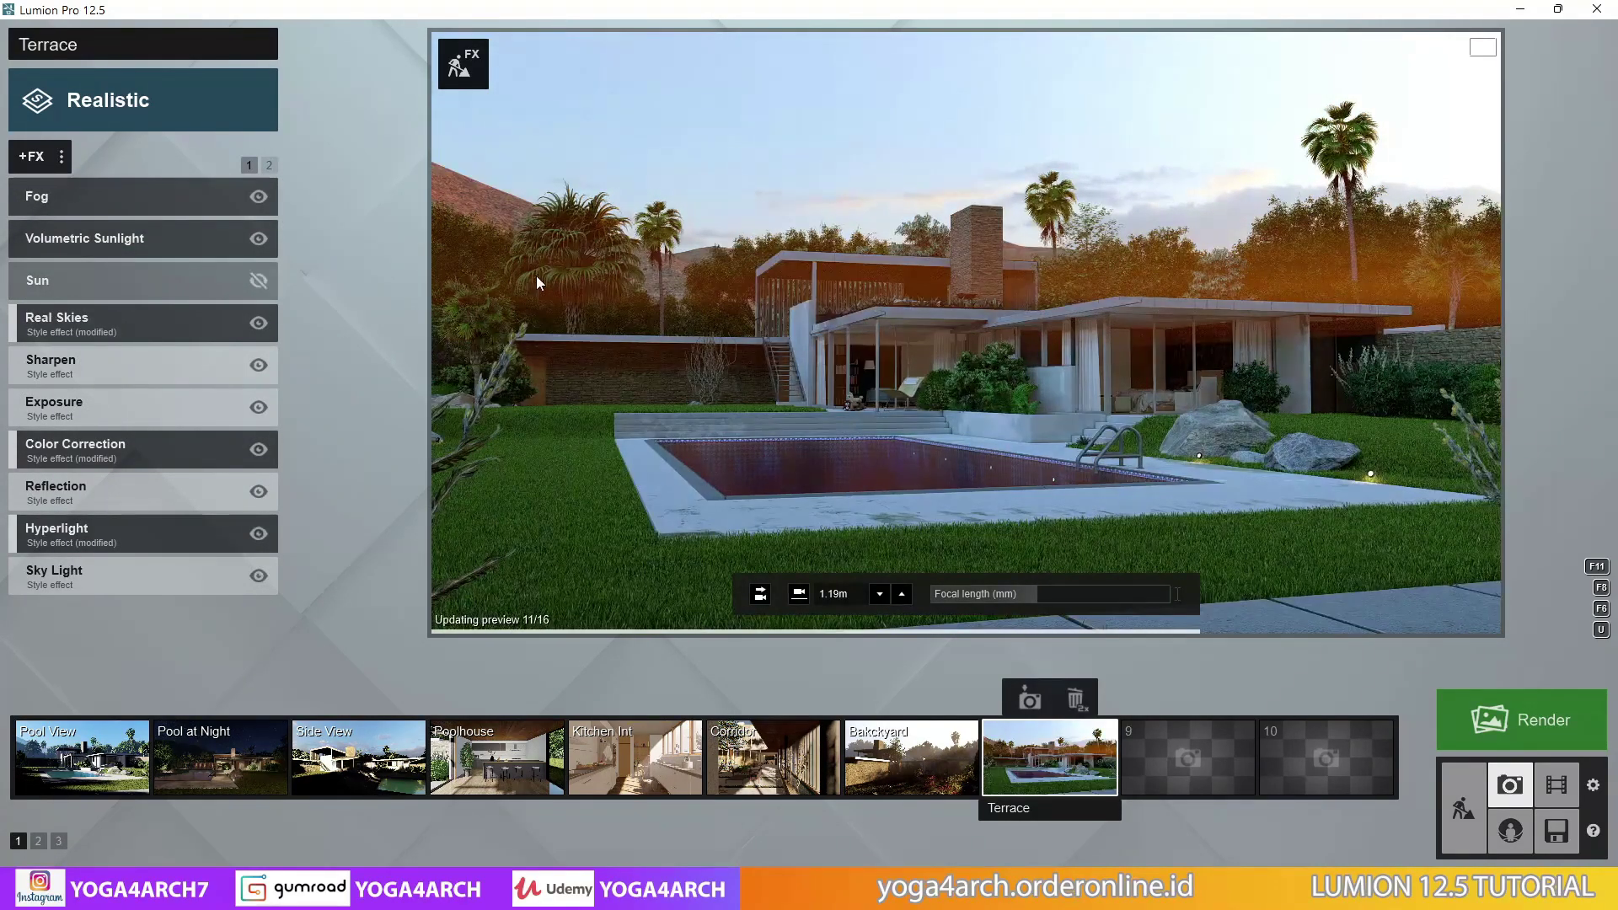
{"action": "left_click", "coordinate": [258, 280]}
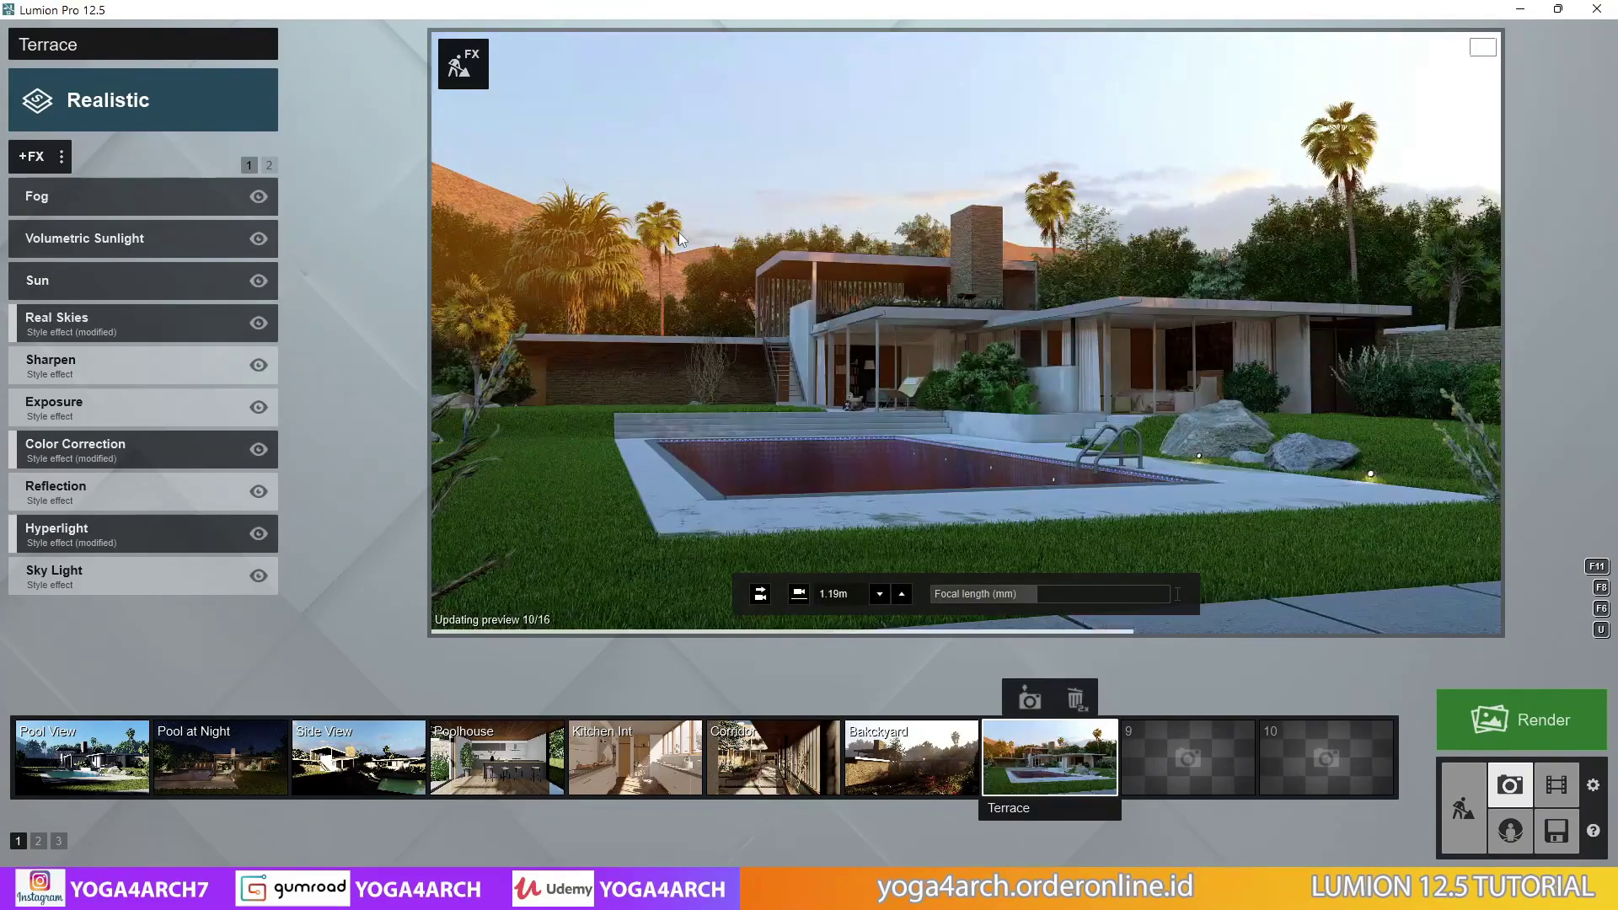
Make the Lighting and Birds layers visible, recheck the Terrace view, then return to Build mode
{"action": "left_click", "coordinate": [1449, 783]}
{"action": "left_click", "coordinate": [129, 42]}
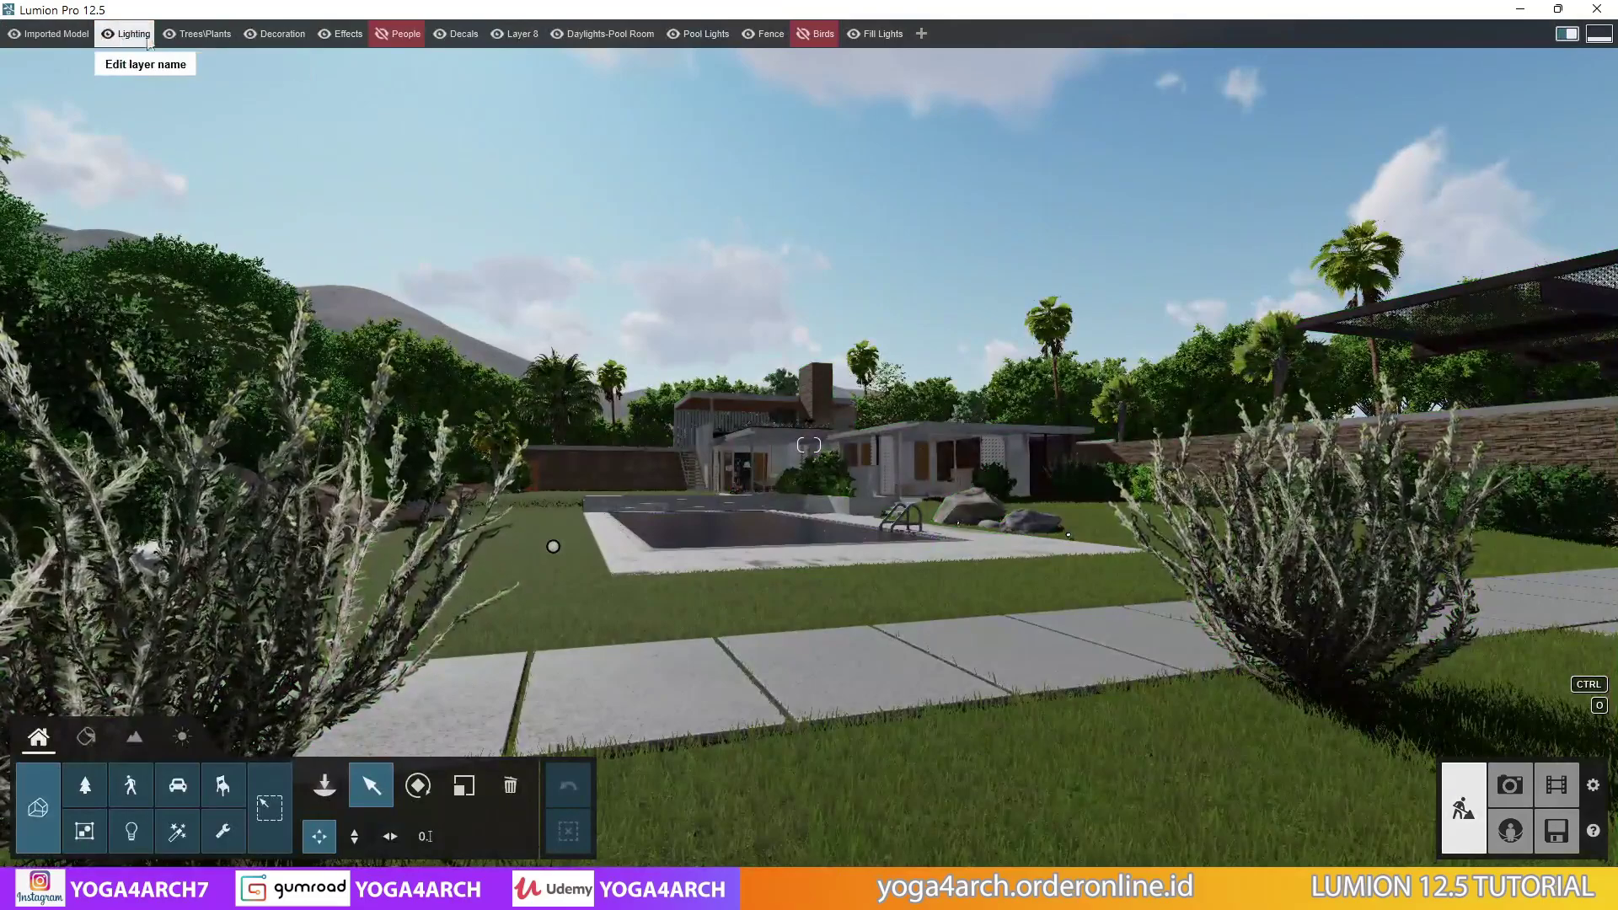
{"action": "left_click", "coordinate": [803, 38]}
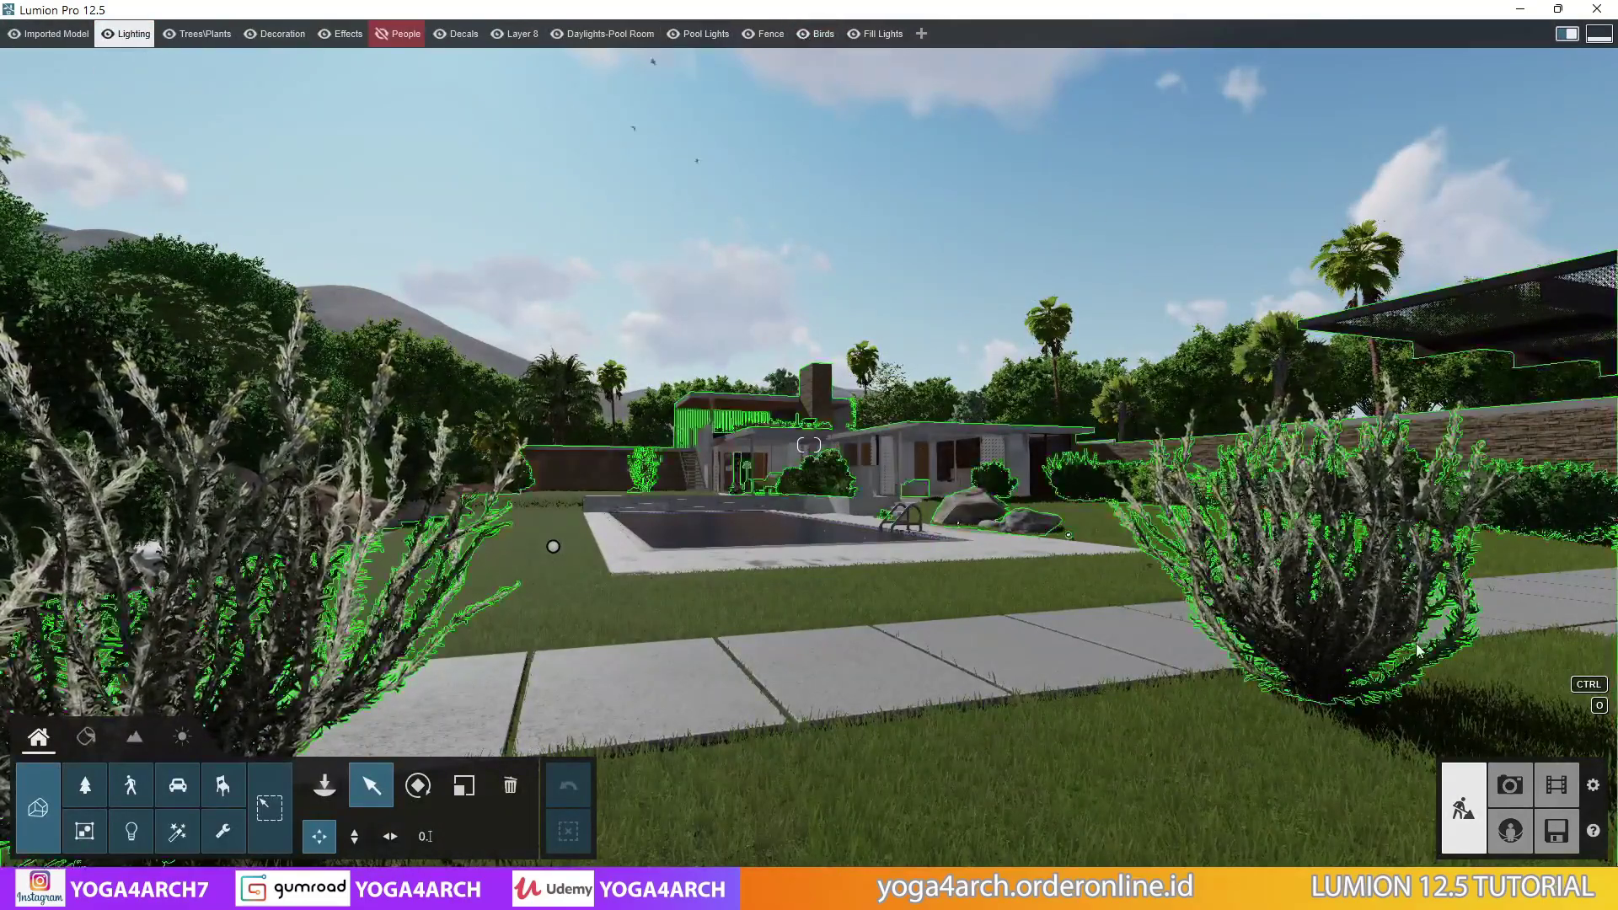
{"action": "left_click", "coordinate": [1510, 785]}
{"action": "left_click", "coordinate": [1060, 765]}
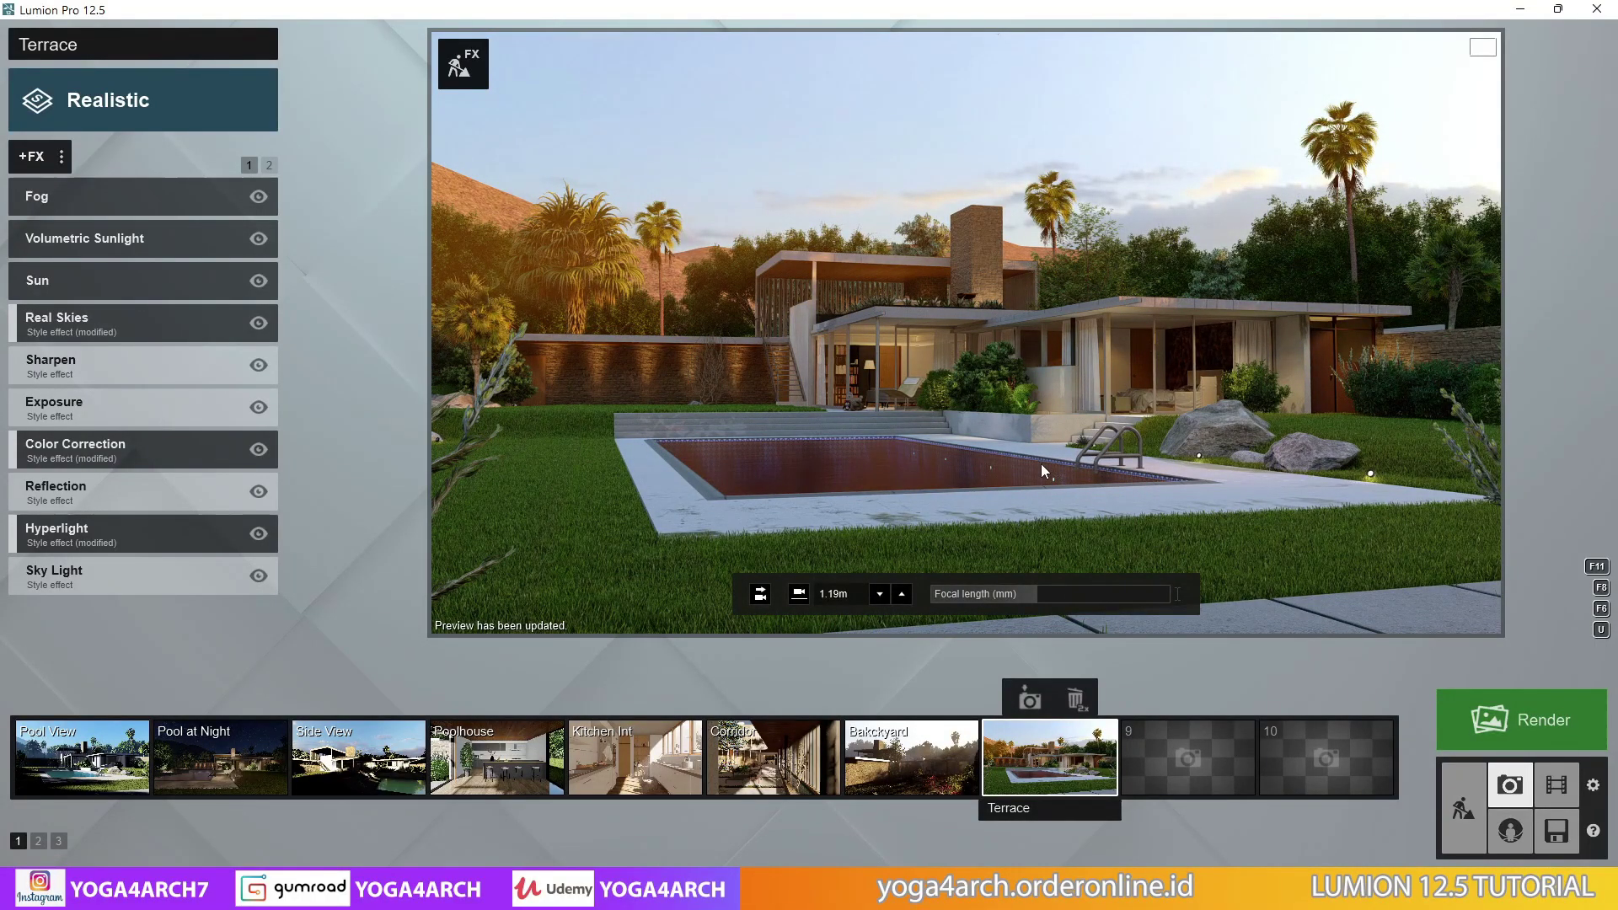
{"action": "left_click", "coordinate": [1463, 809]}
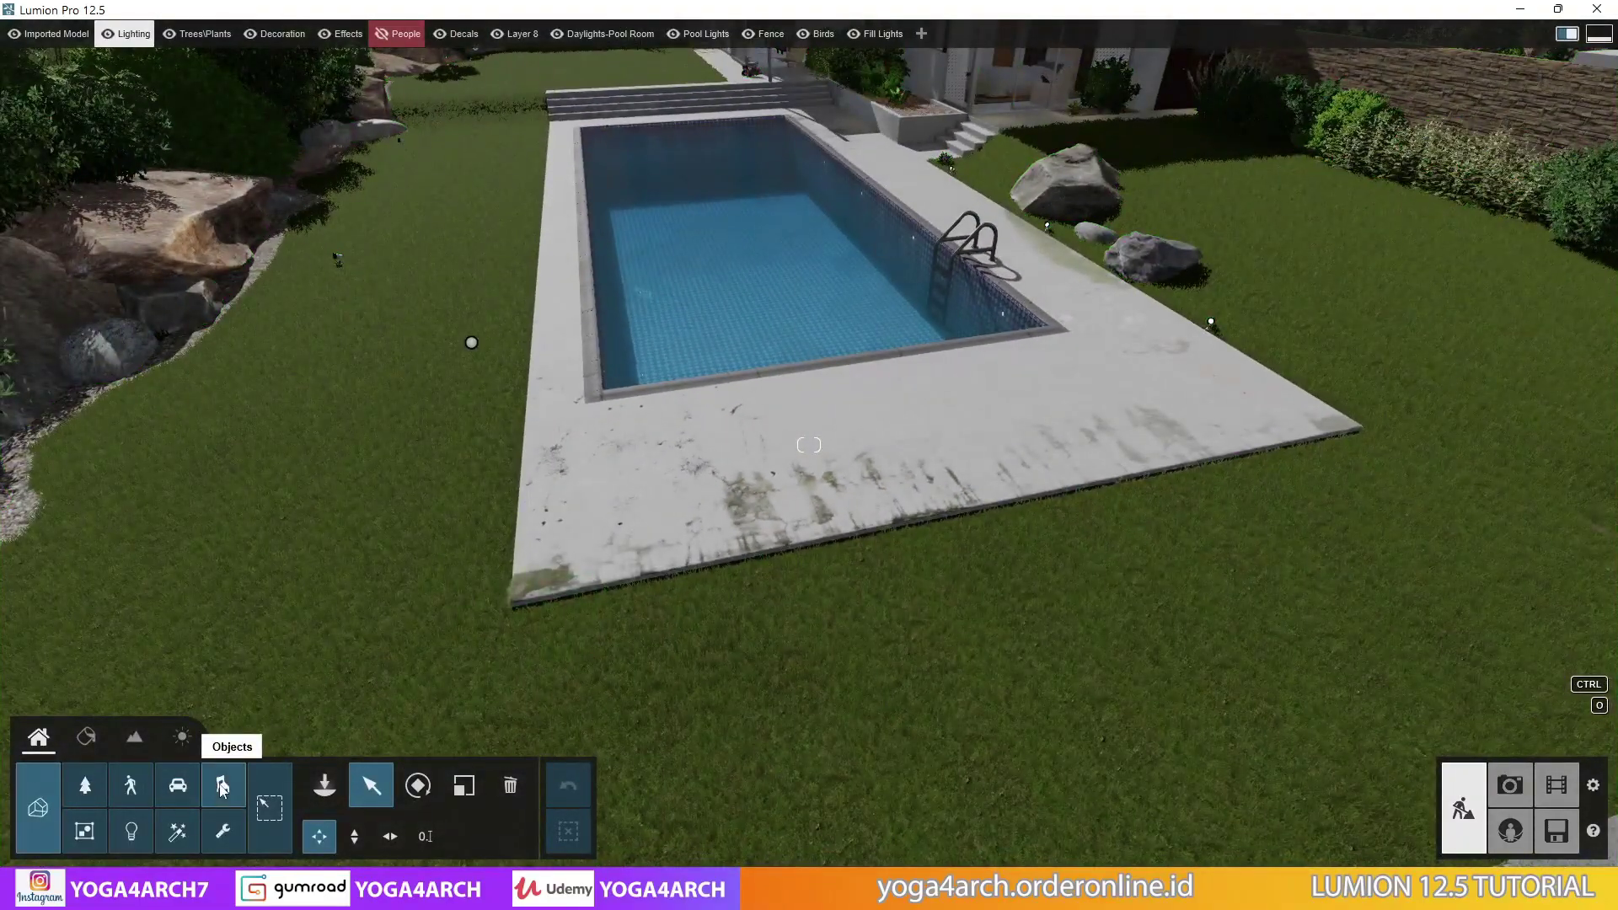
Browse the Objects library's Tables, Storage, Food and drink and Outdoor pages, shrinking the thumbnails
{"action": "left_click", "coordinate": [221, 787]}
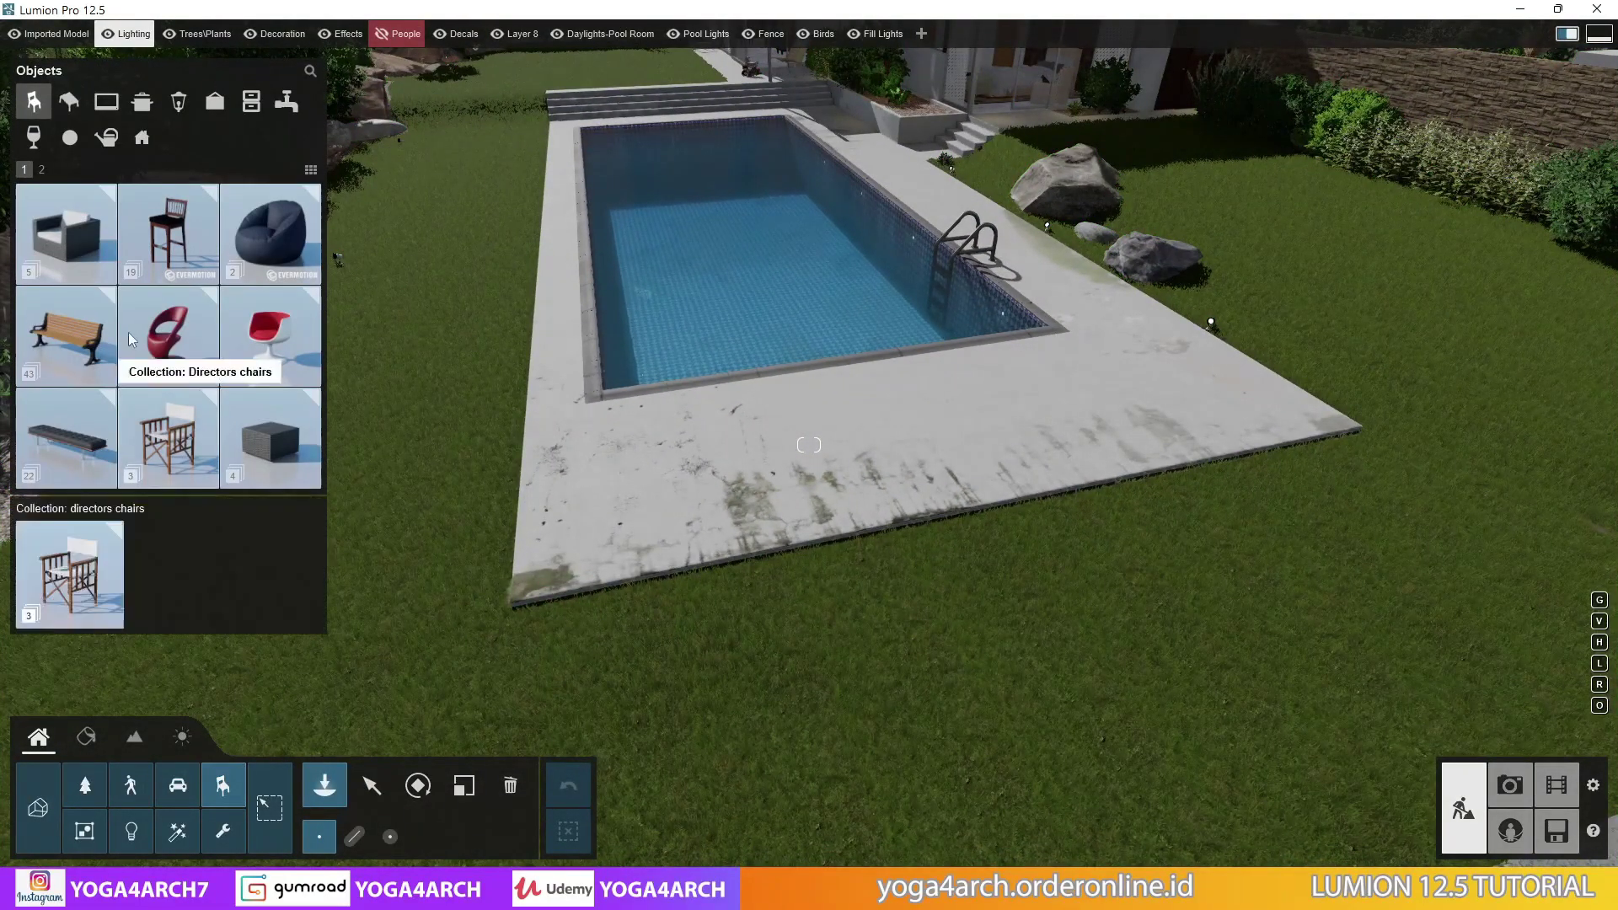
{"action": "left_click", "coordinate": [69, 103]}
{"action": "left_click", "coordinate": [41, 169]}
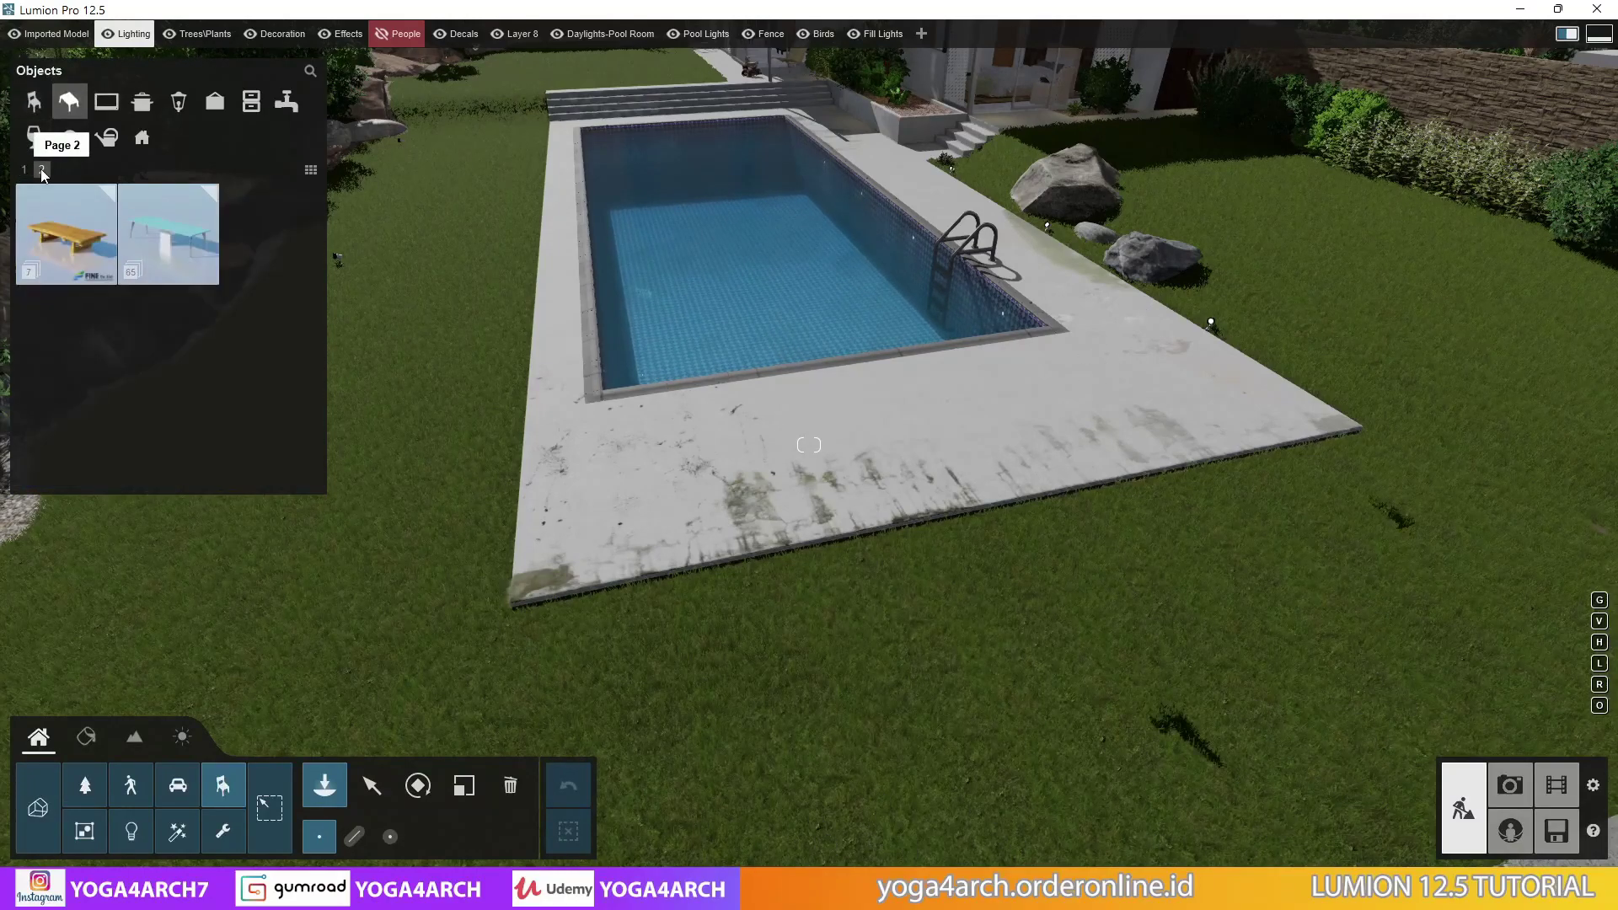
{"action": "left_click", "coordinate": [25, 169]}
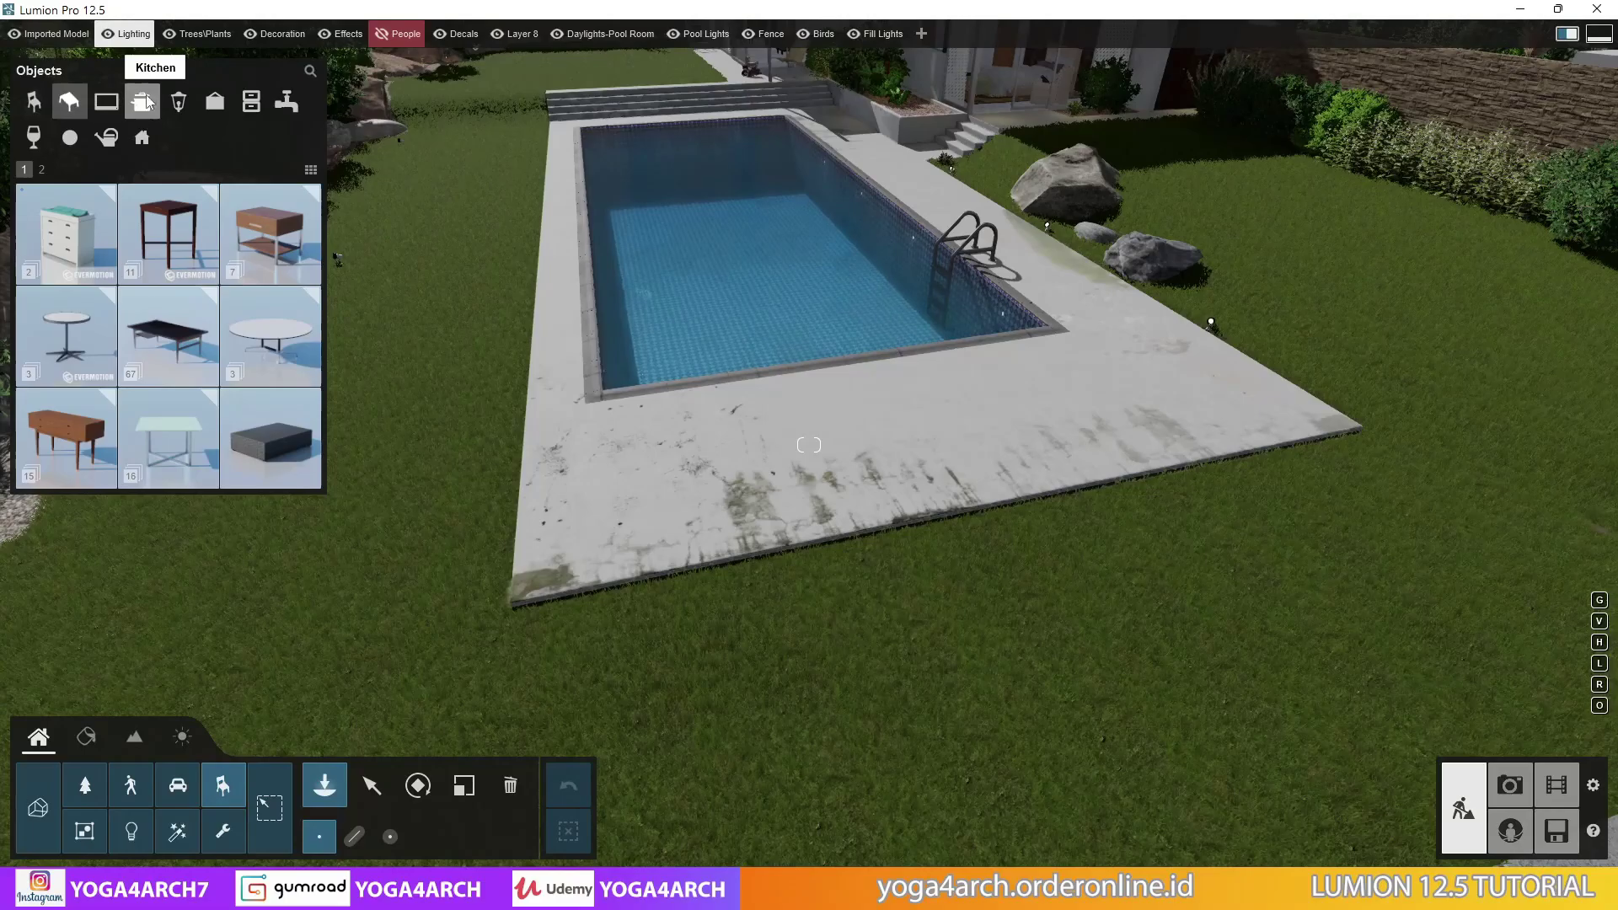
{"action": "left_click", "coordinate": [215, 102]}
{"action": "left_click", "coordinate": [249, 102]}
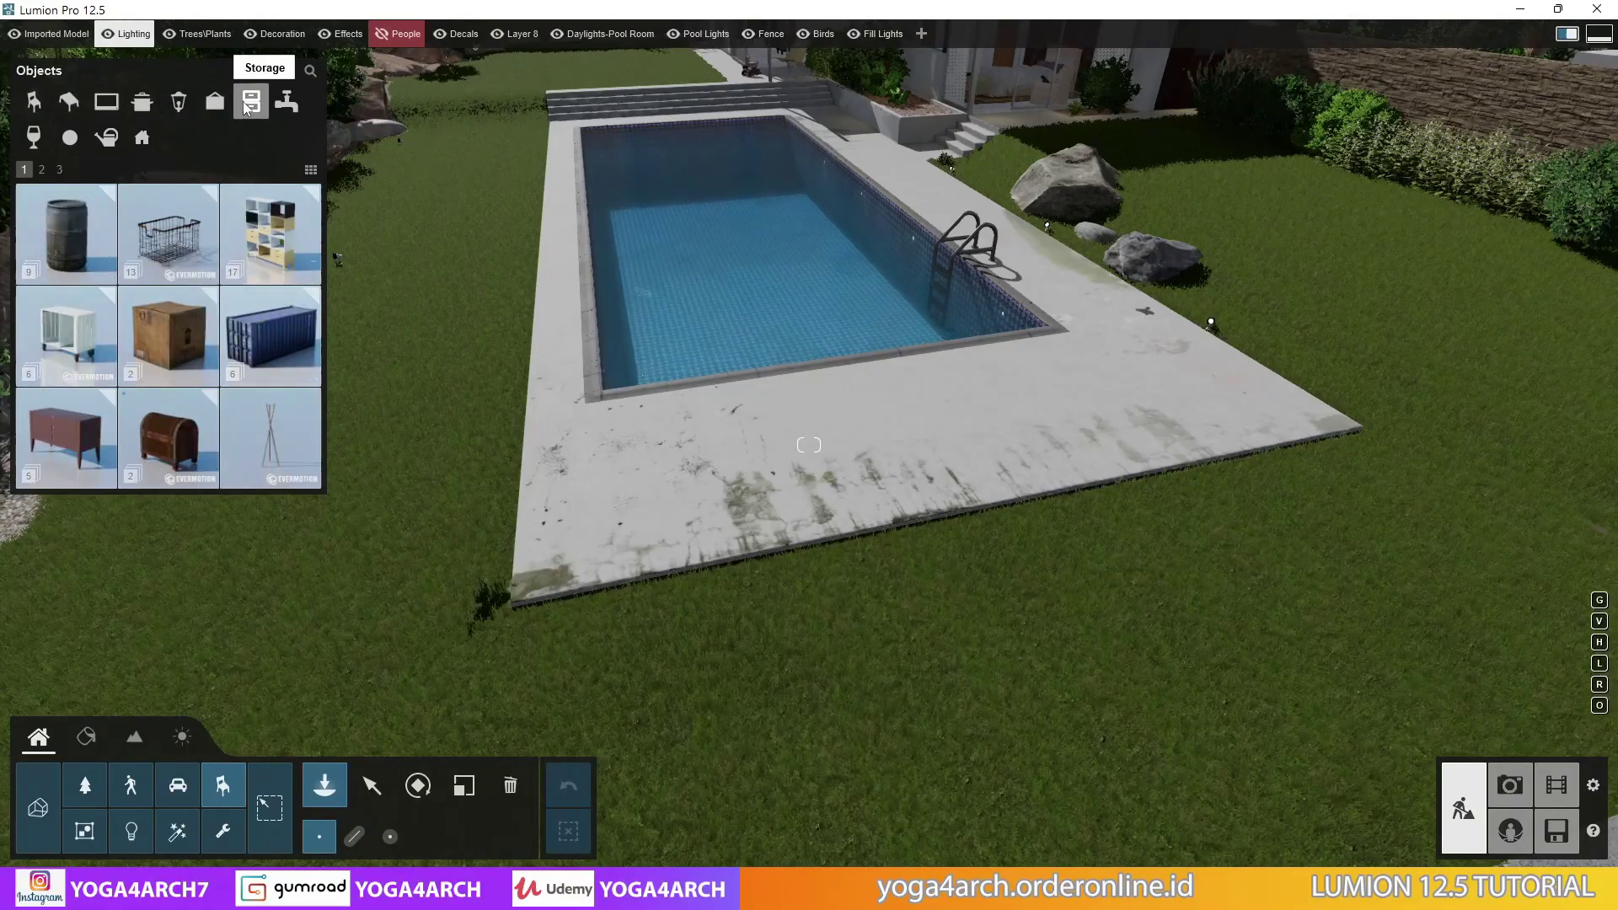
{"action": "left_click", "coordinate": [34, 138]}
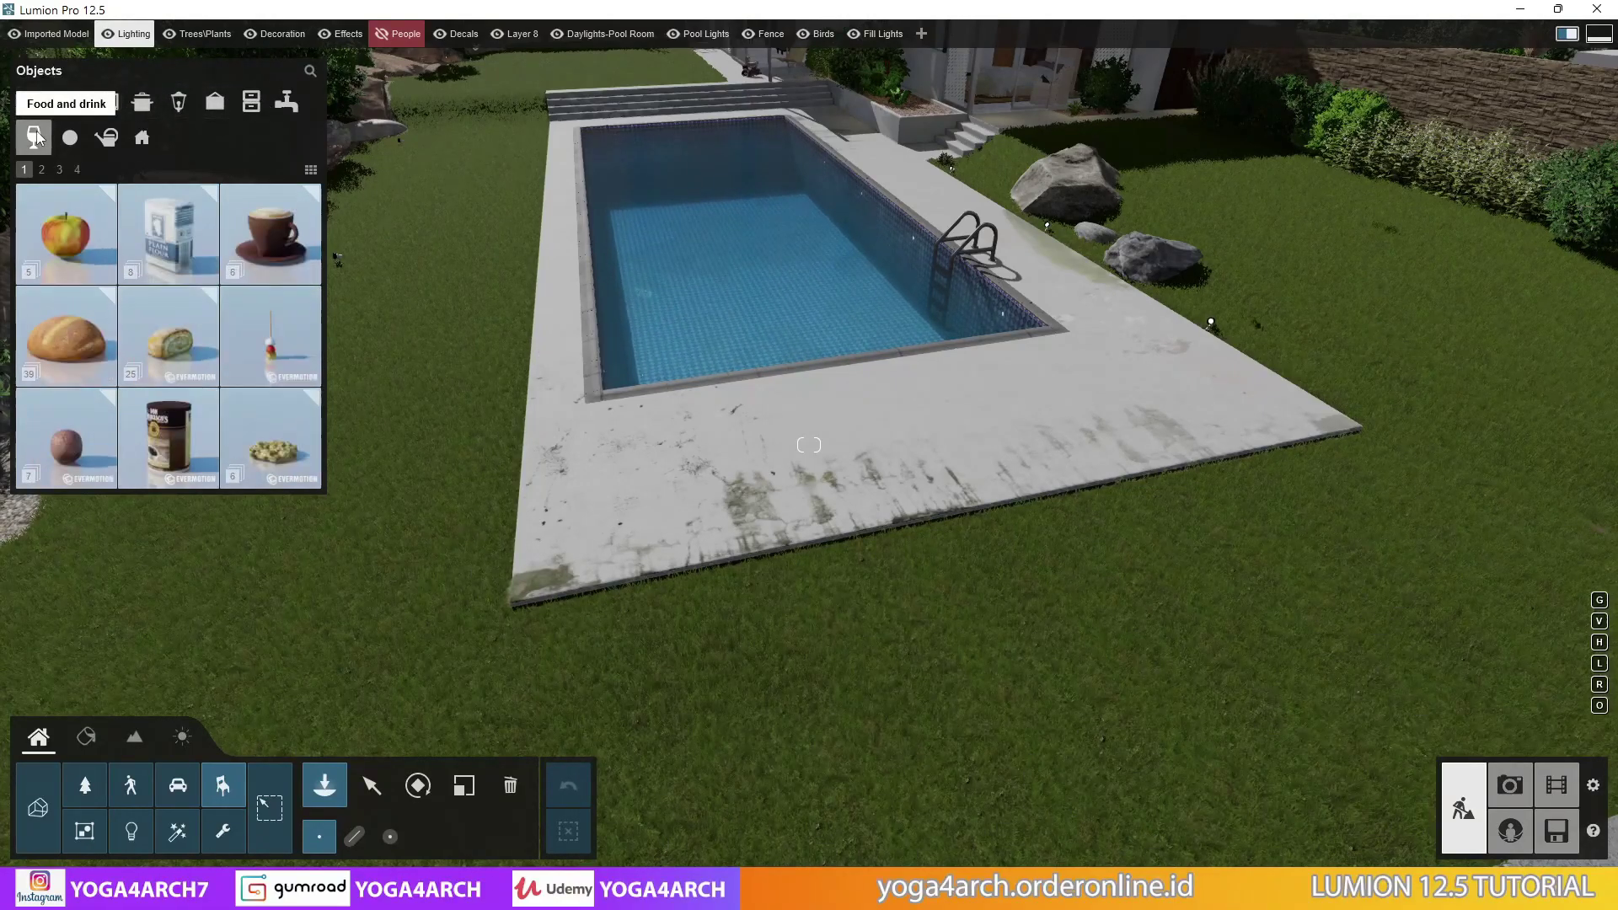
{"action": "left_click", "coordinate": [135, 139]}
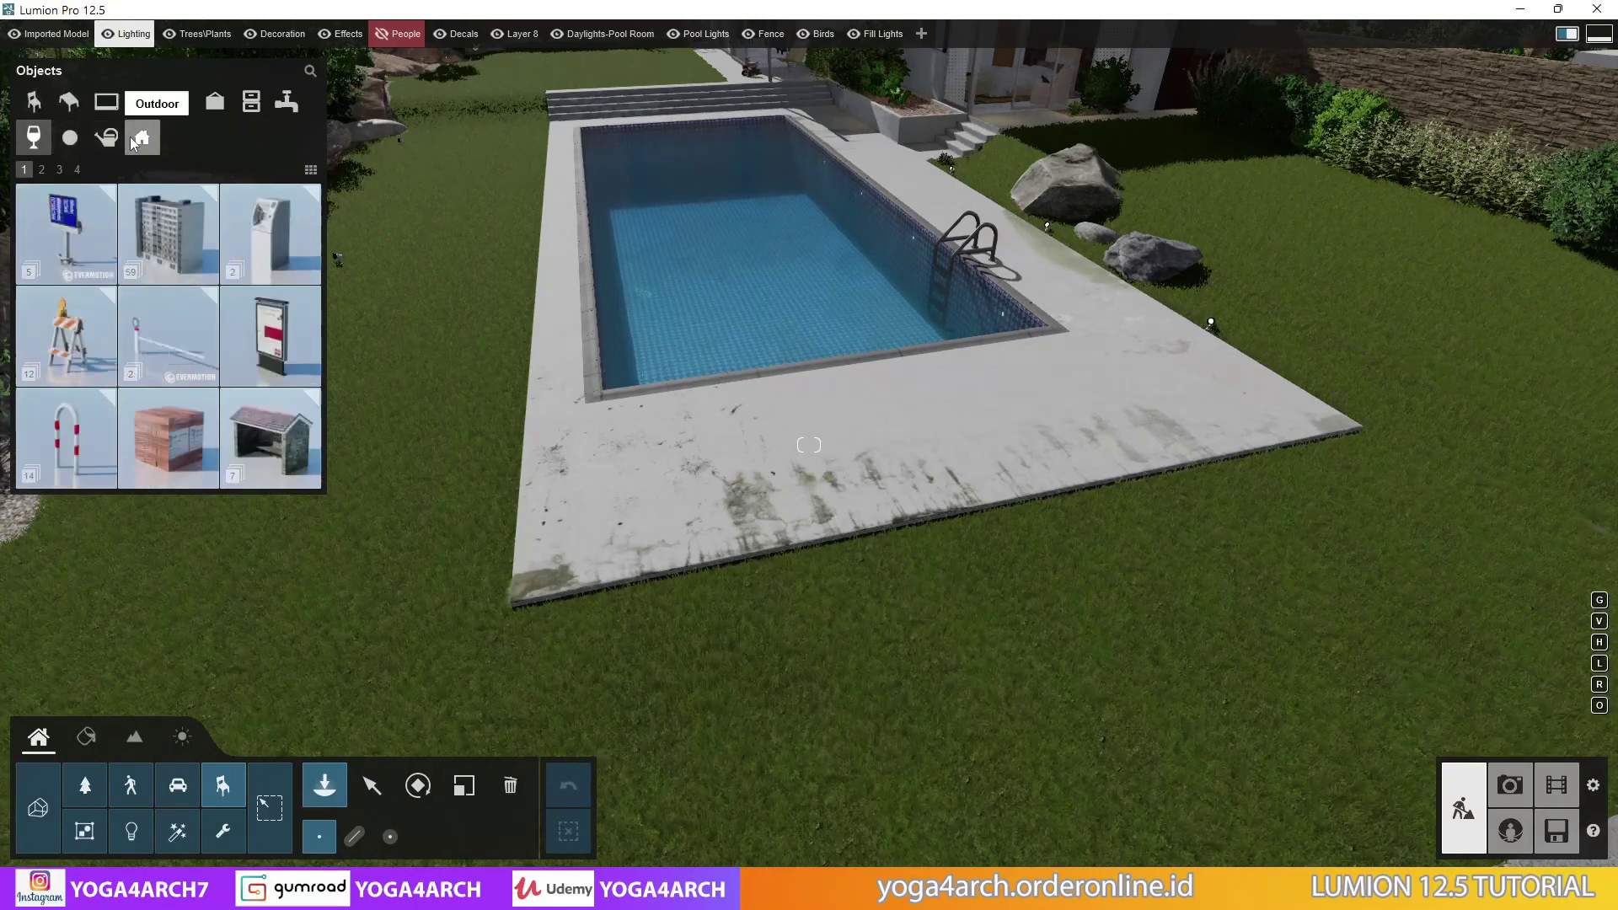
{"action": "left_click", "coordinate": [44, 169]}
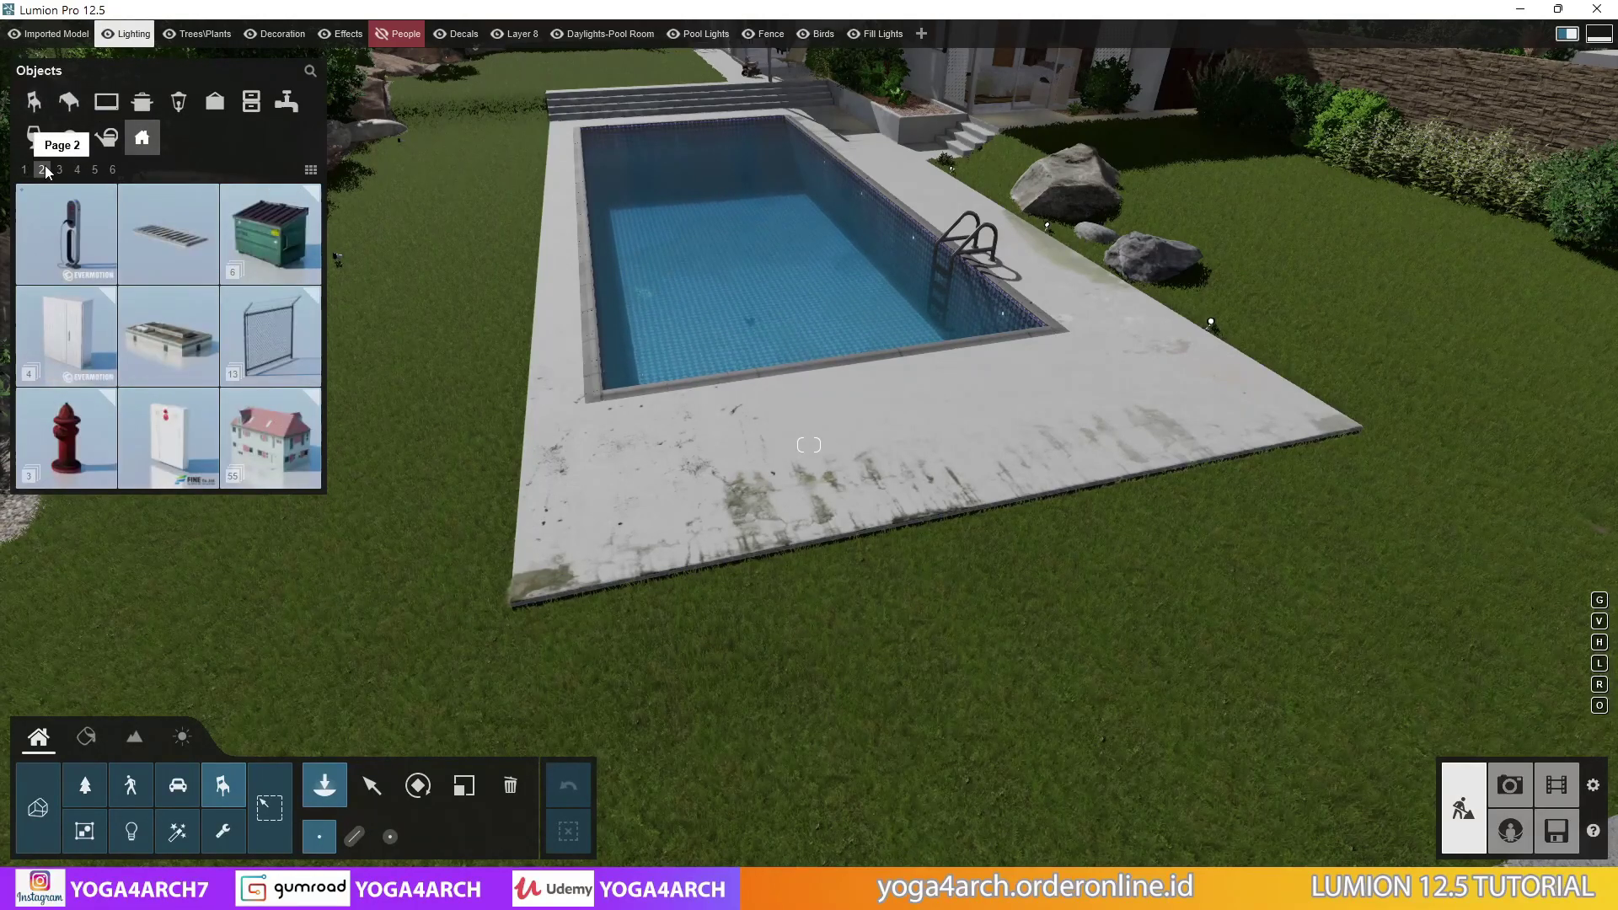
{"action": "left_click", "coordinate": [77, 169]}
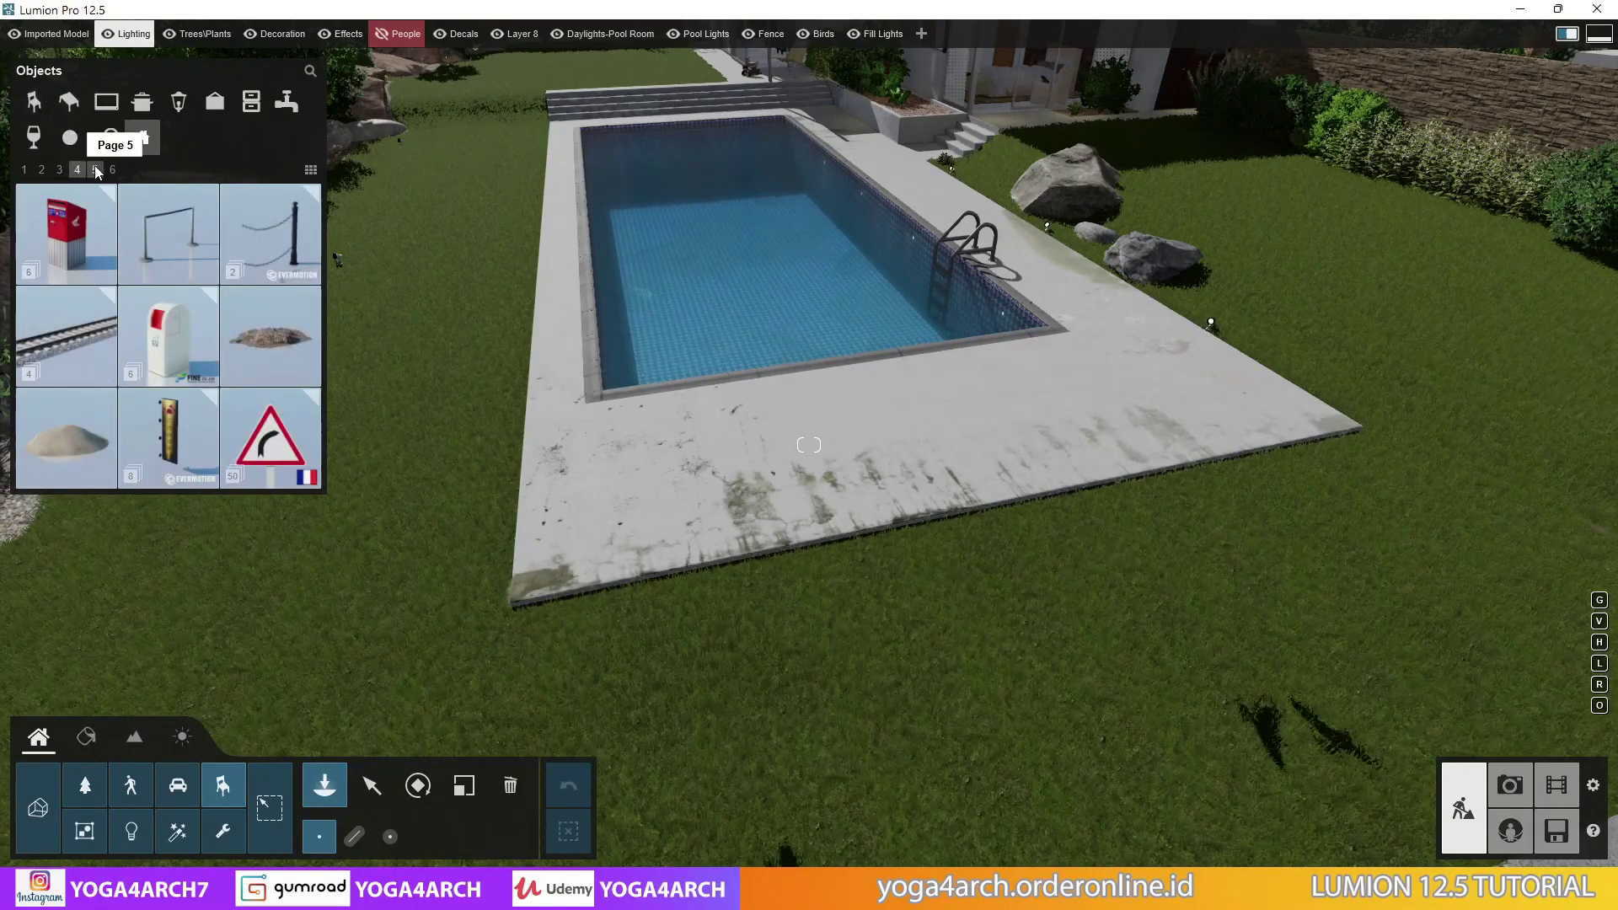
{"action": "left_click", "coordinate": [94, 170]}
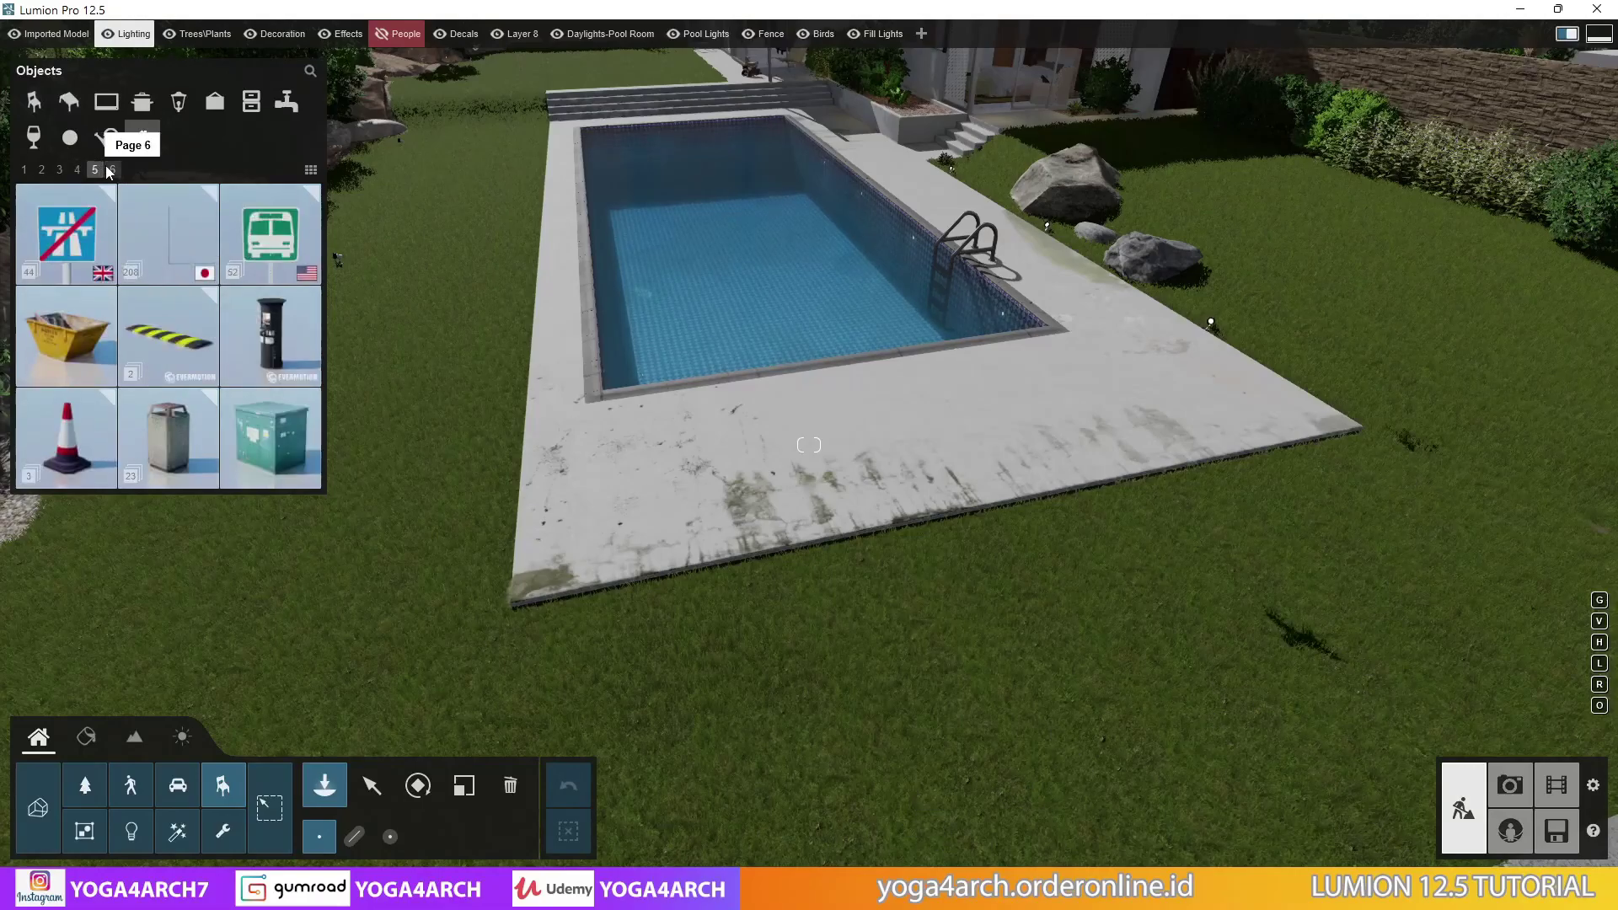
{"action": "left_click", "coordinate": [70, 107]}
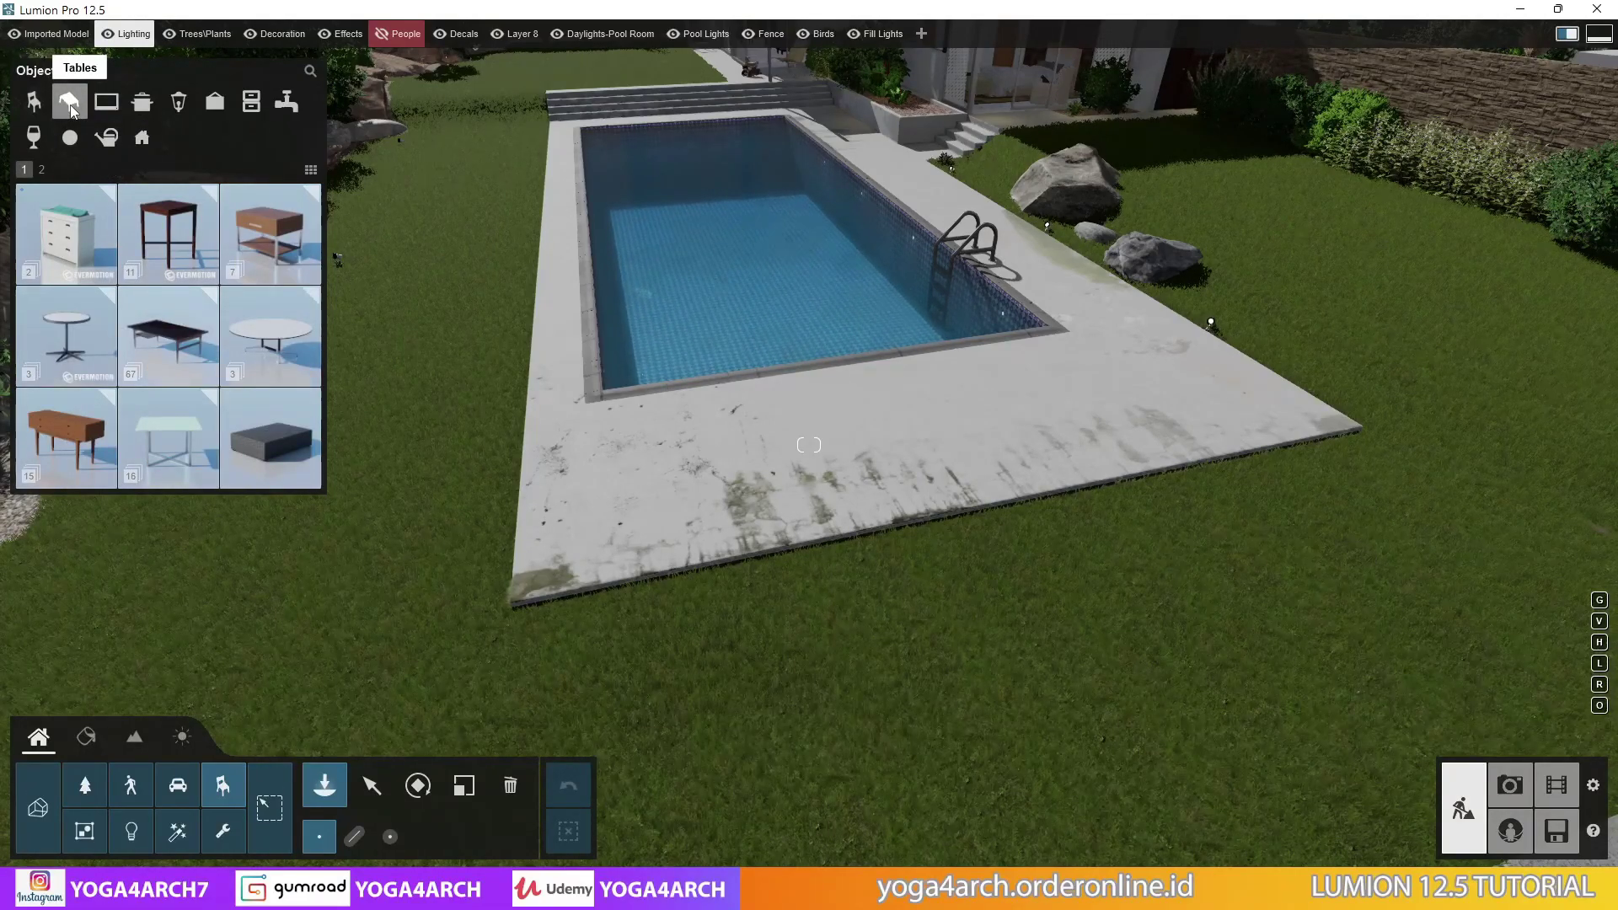
{"action": "left_click", "coordinate": [310, 169]}
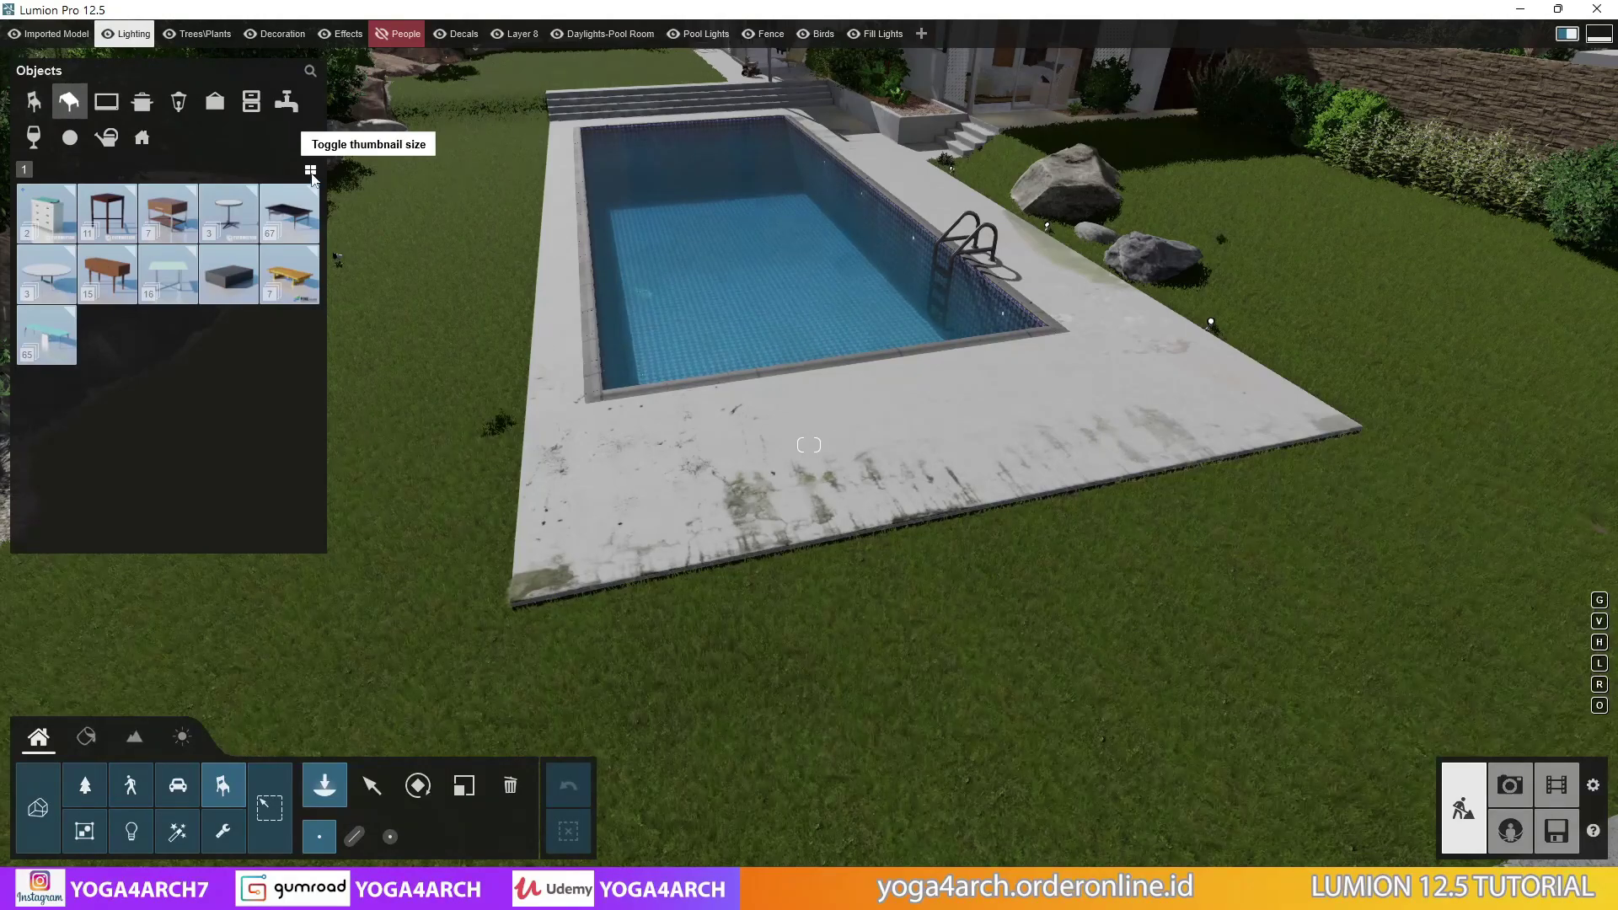
Preview the Directors chairs, lounge benches and Bar chairs collections in the seating category
{"action": "mouse_move", "coordinate": [289, 275]}
{"action": "left_click", "coordinate": [34, 101]}
{"action": "mouse_move", "coordinate": [167, 214]}
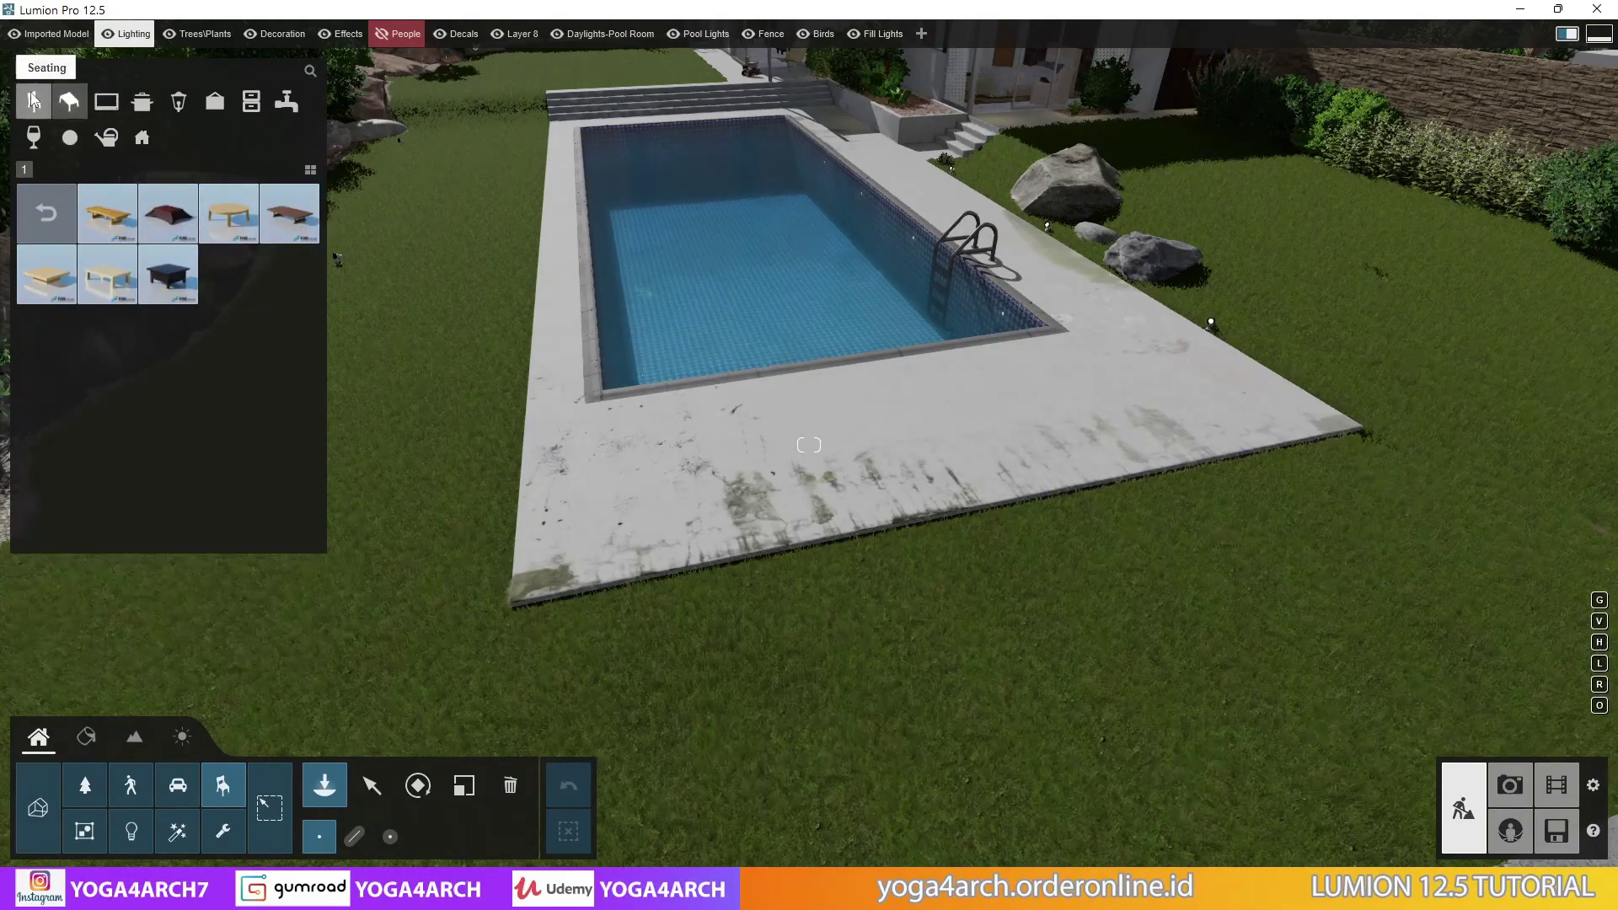
{"action": "left_click", "coordinate": [166, 278]}
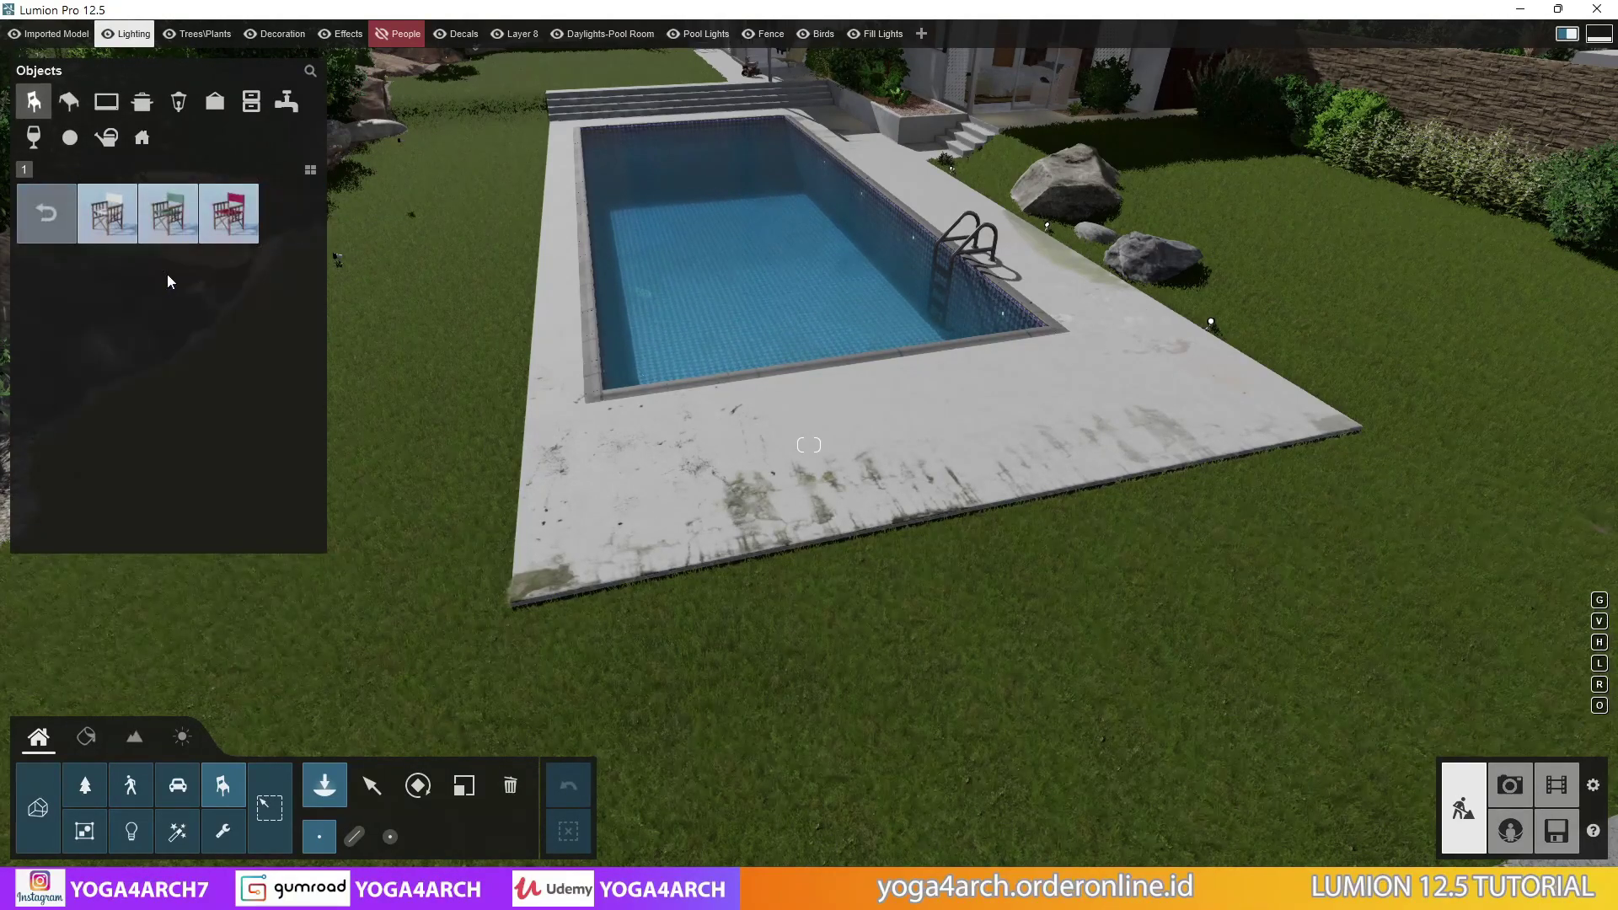
{"action": "left_click", "coordinate": [41, 206]}
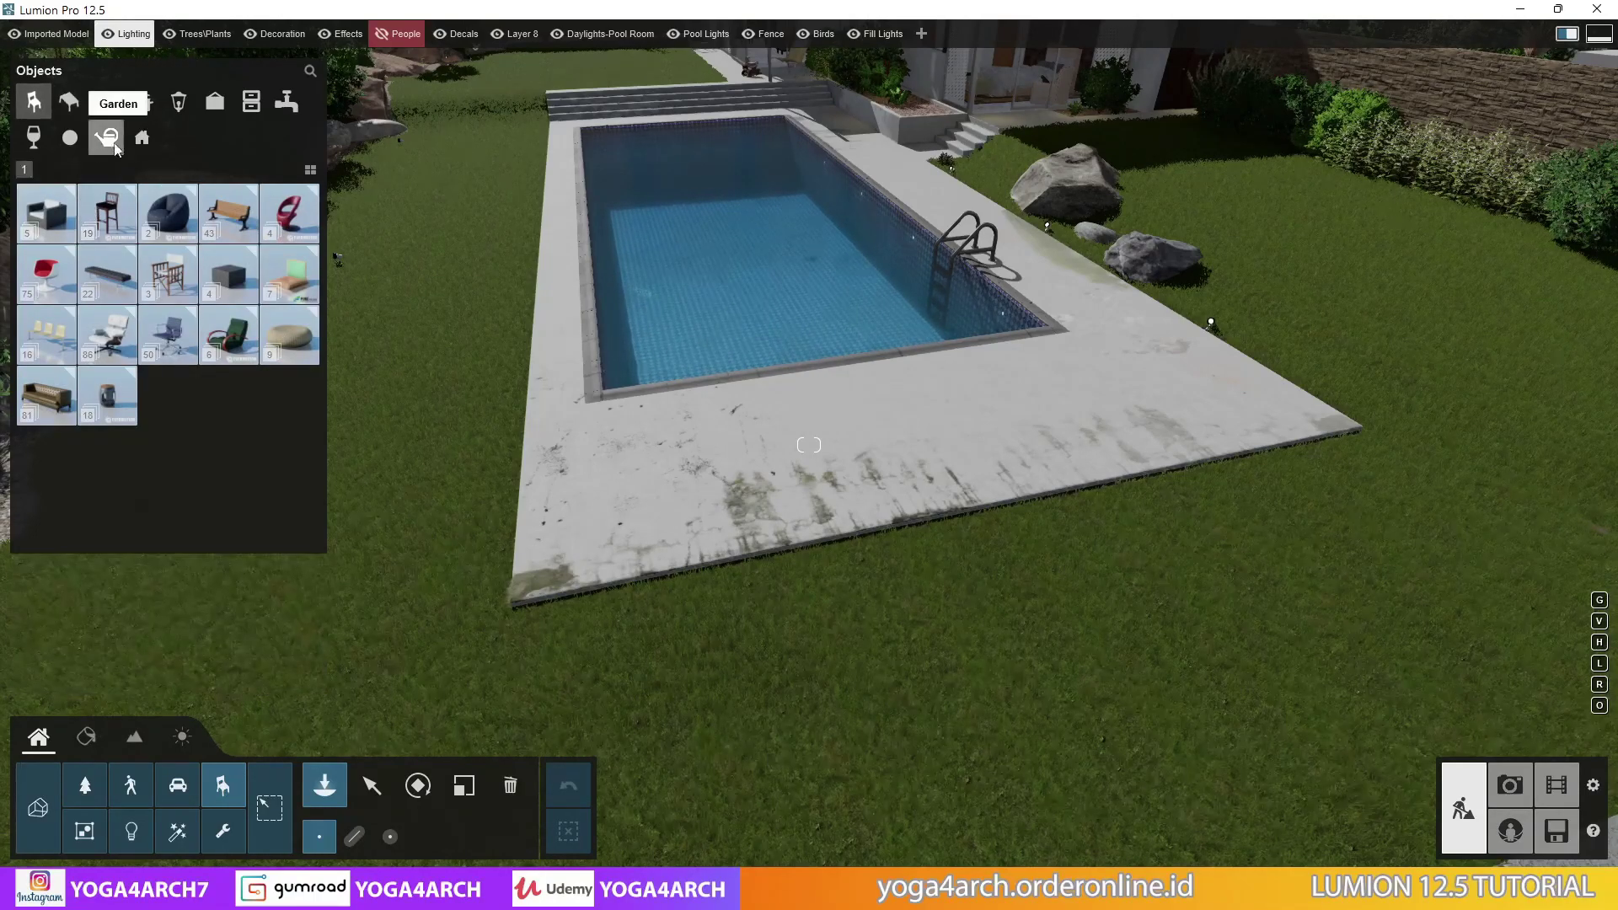
{"action": "mouse_move", "coordinate": [47, 333]}
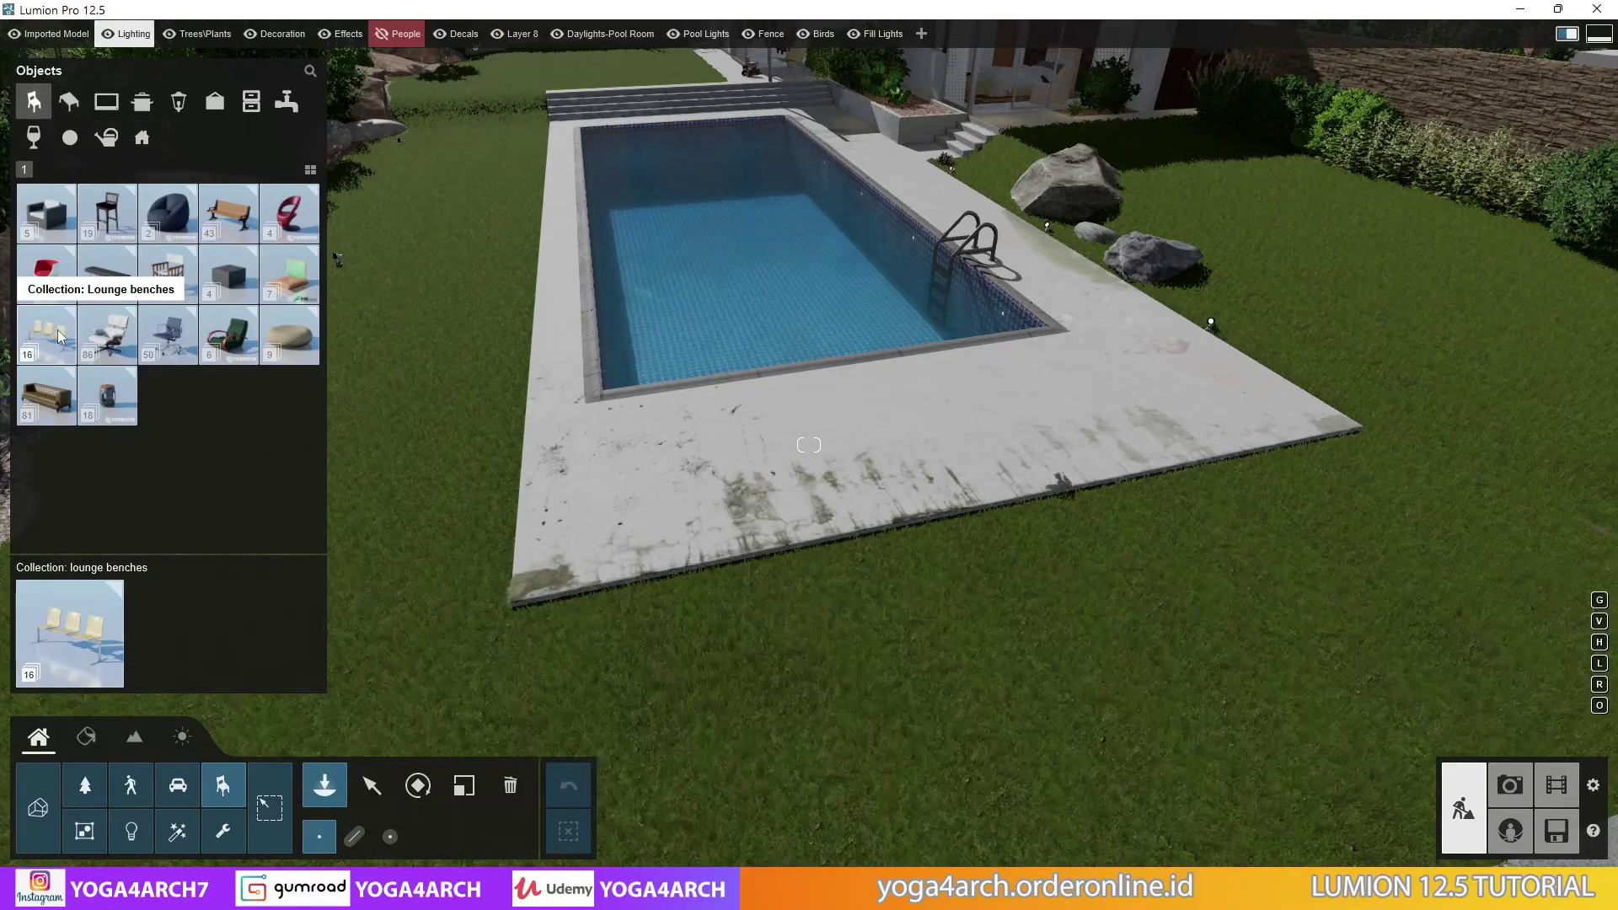
{"action": "left_click", "coordinate": [60, 337]}
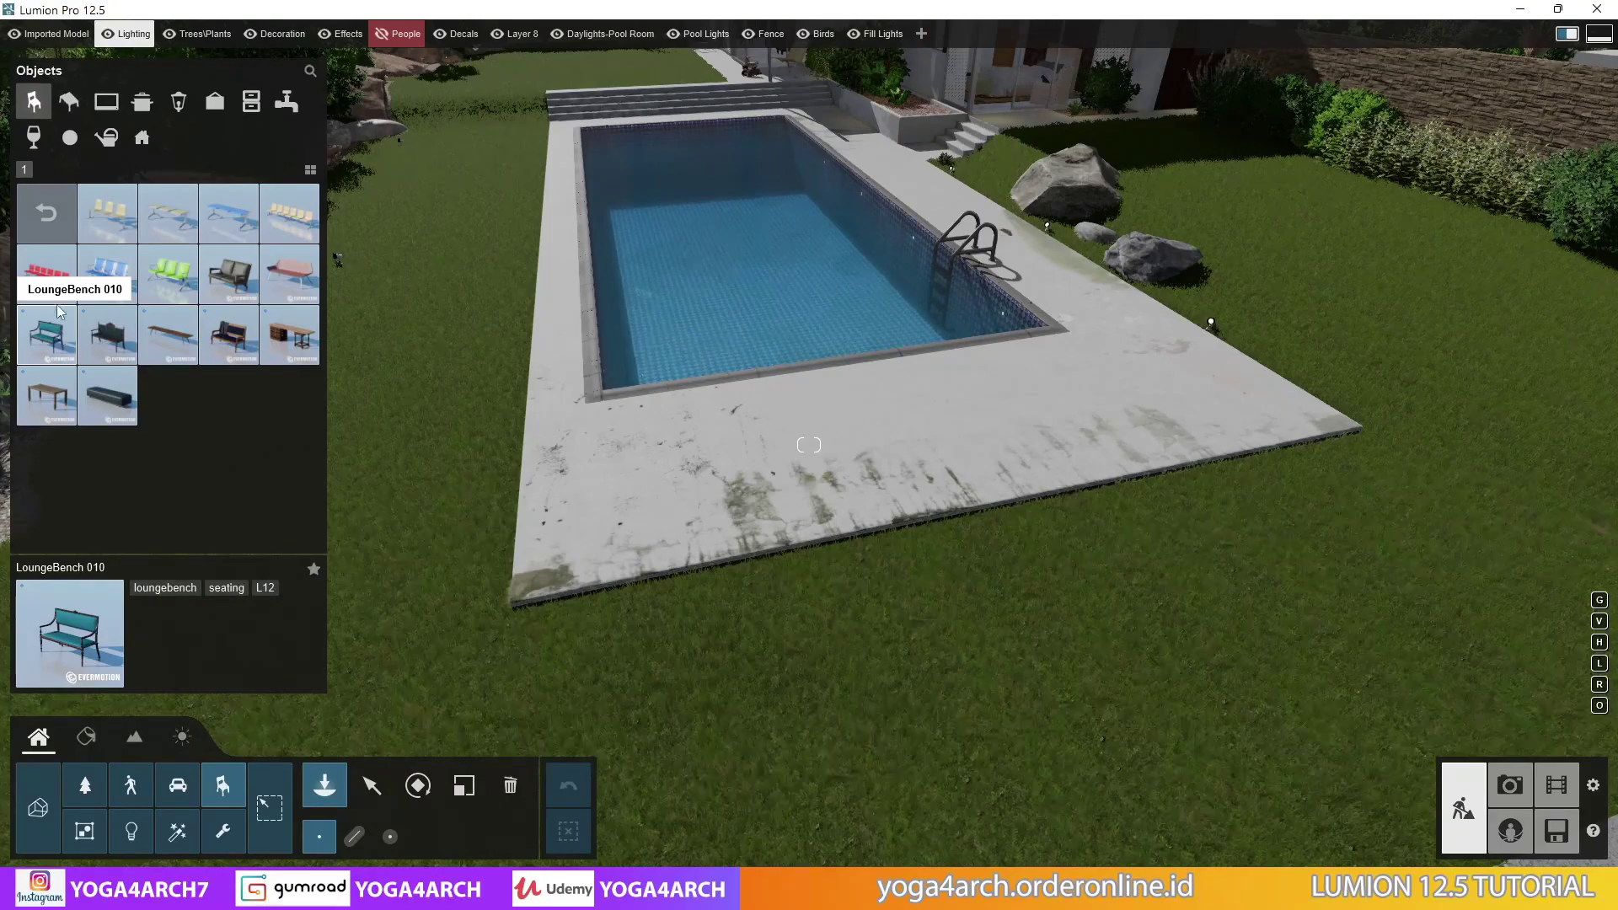
{"action": "left_click", "coordinate": [47, 213]}
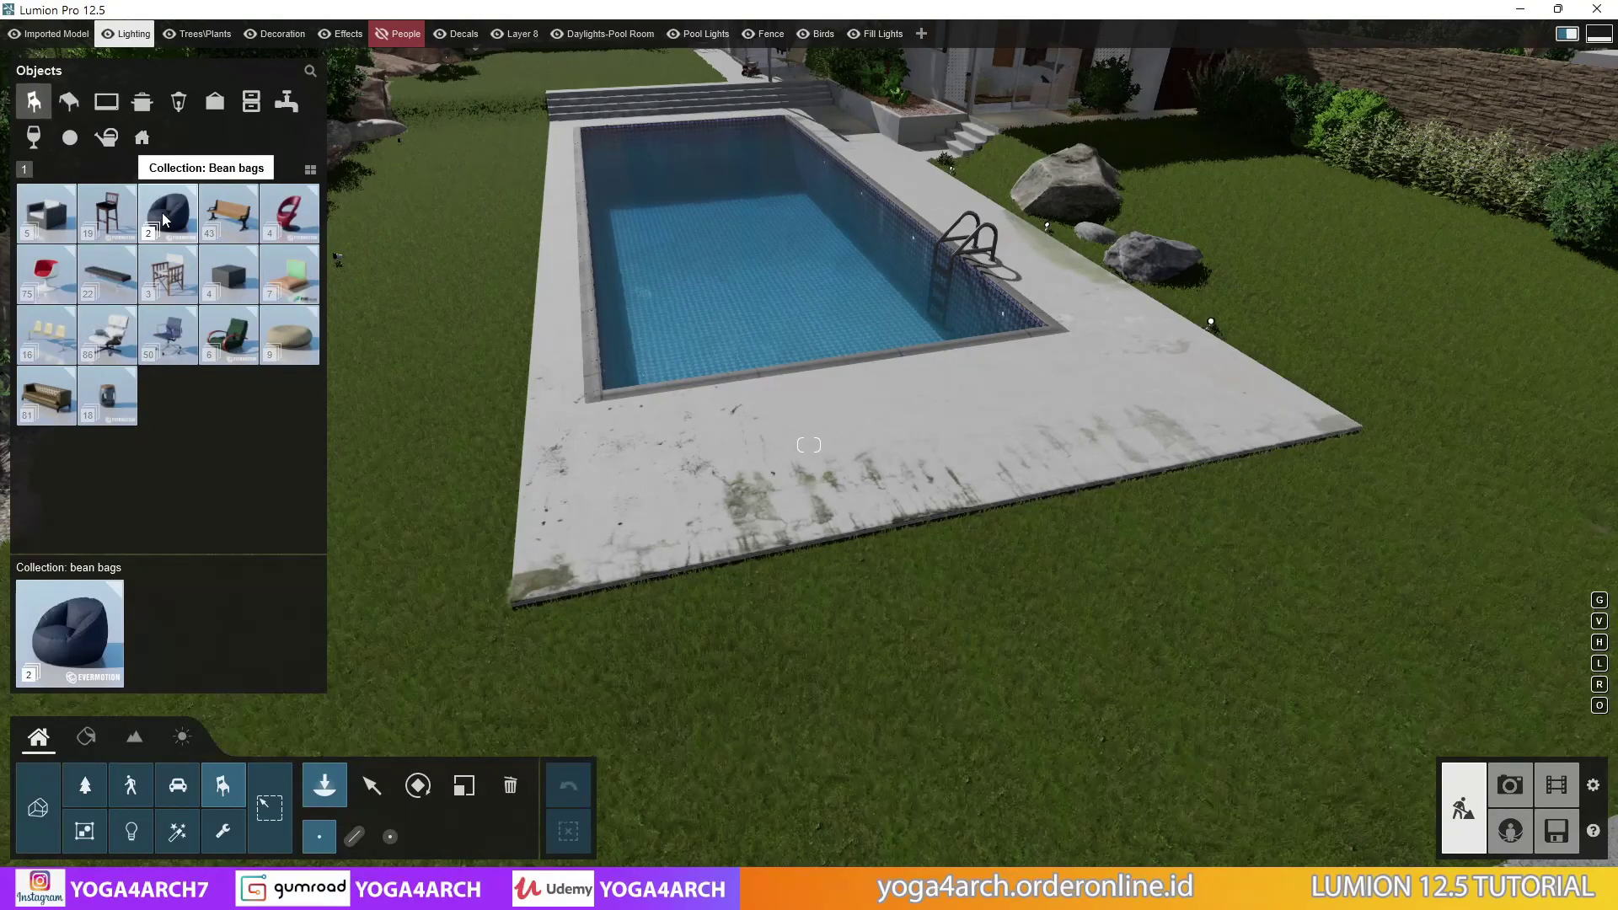
{"action": "left_click", "coordinate": [107, 213]}
{"action": "left_click", "coordinate": [47, 213]}
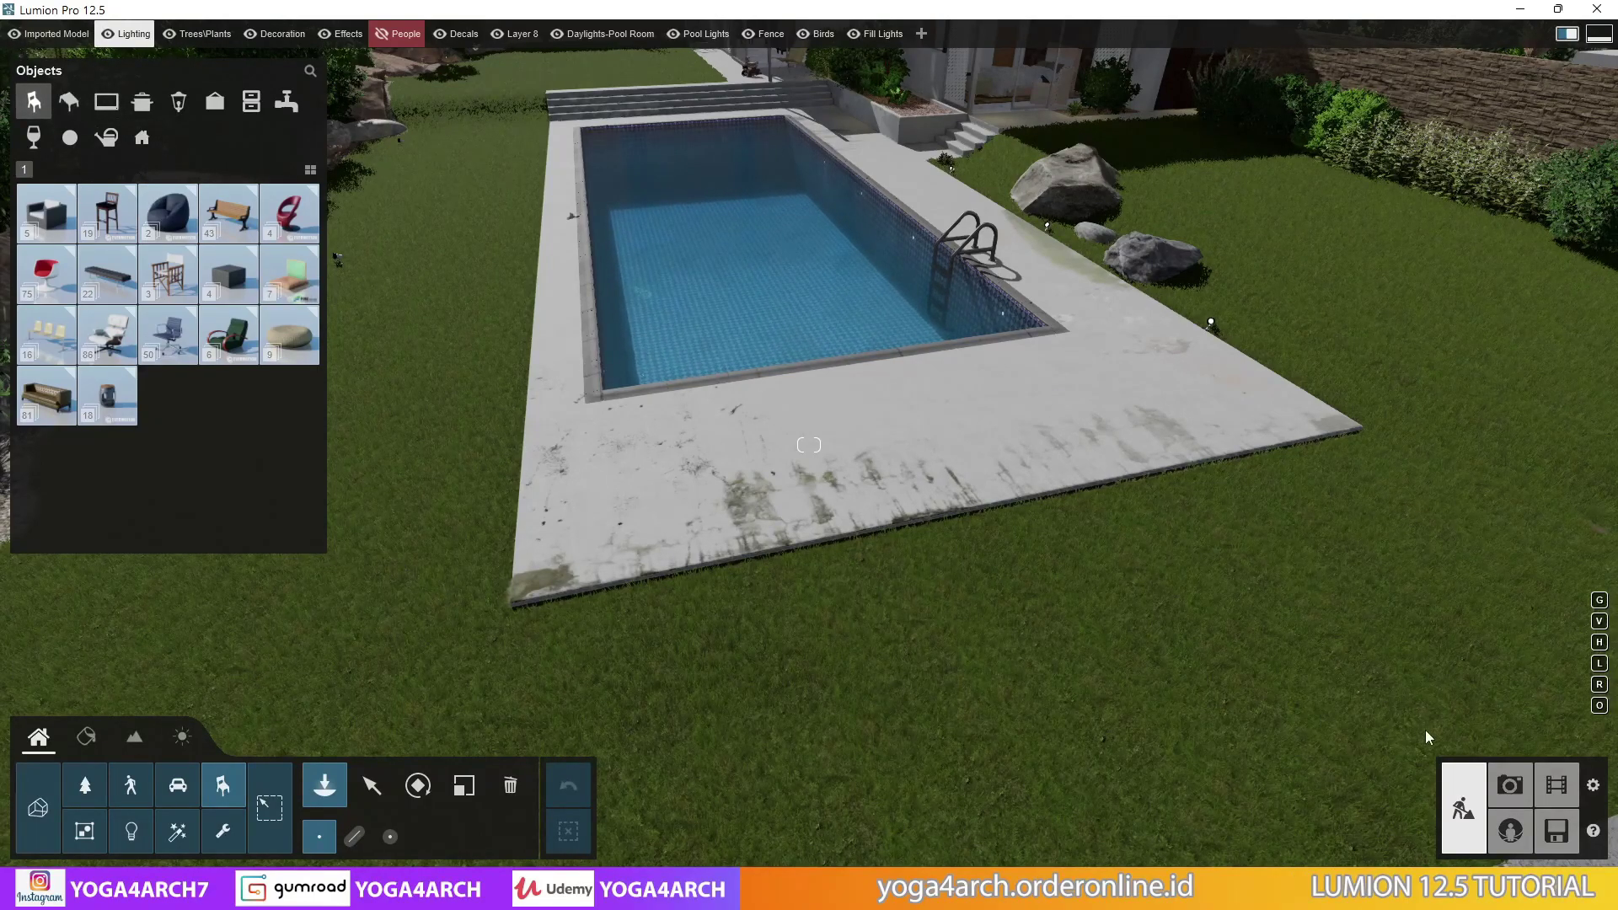
Apply the Various > 3D grass material Clean Cut Grass 02 to the lawn beside the pool
{"action": "left_click", "coordinate": [108, 737]}
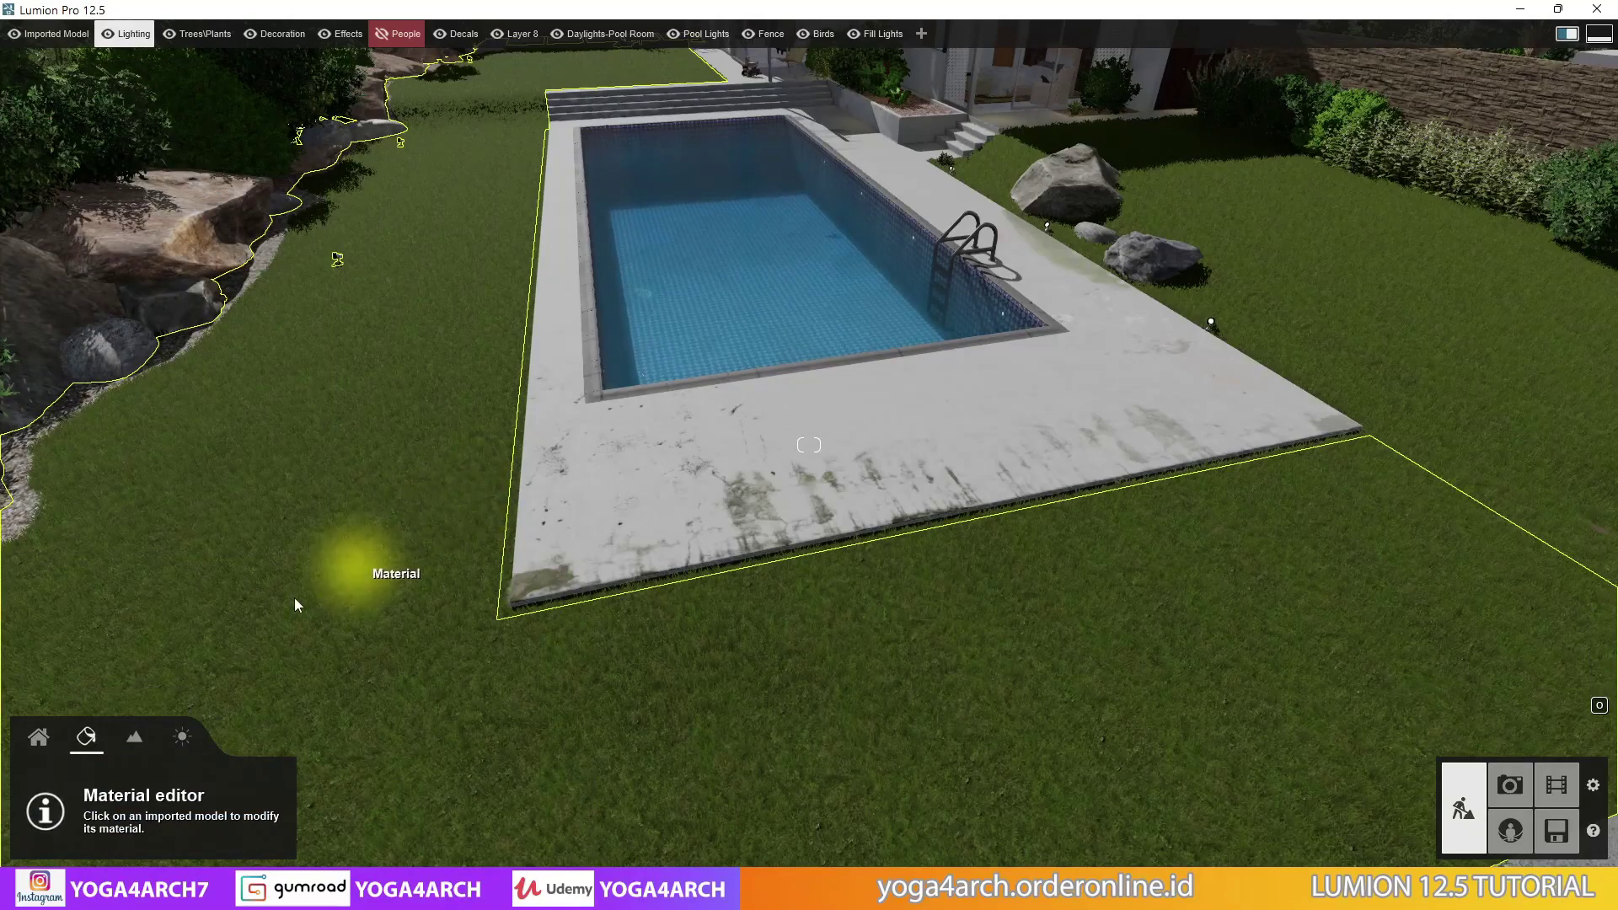
{"action": "left_click", "coordinate": [270, 564]}
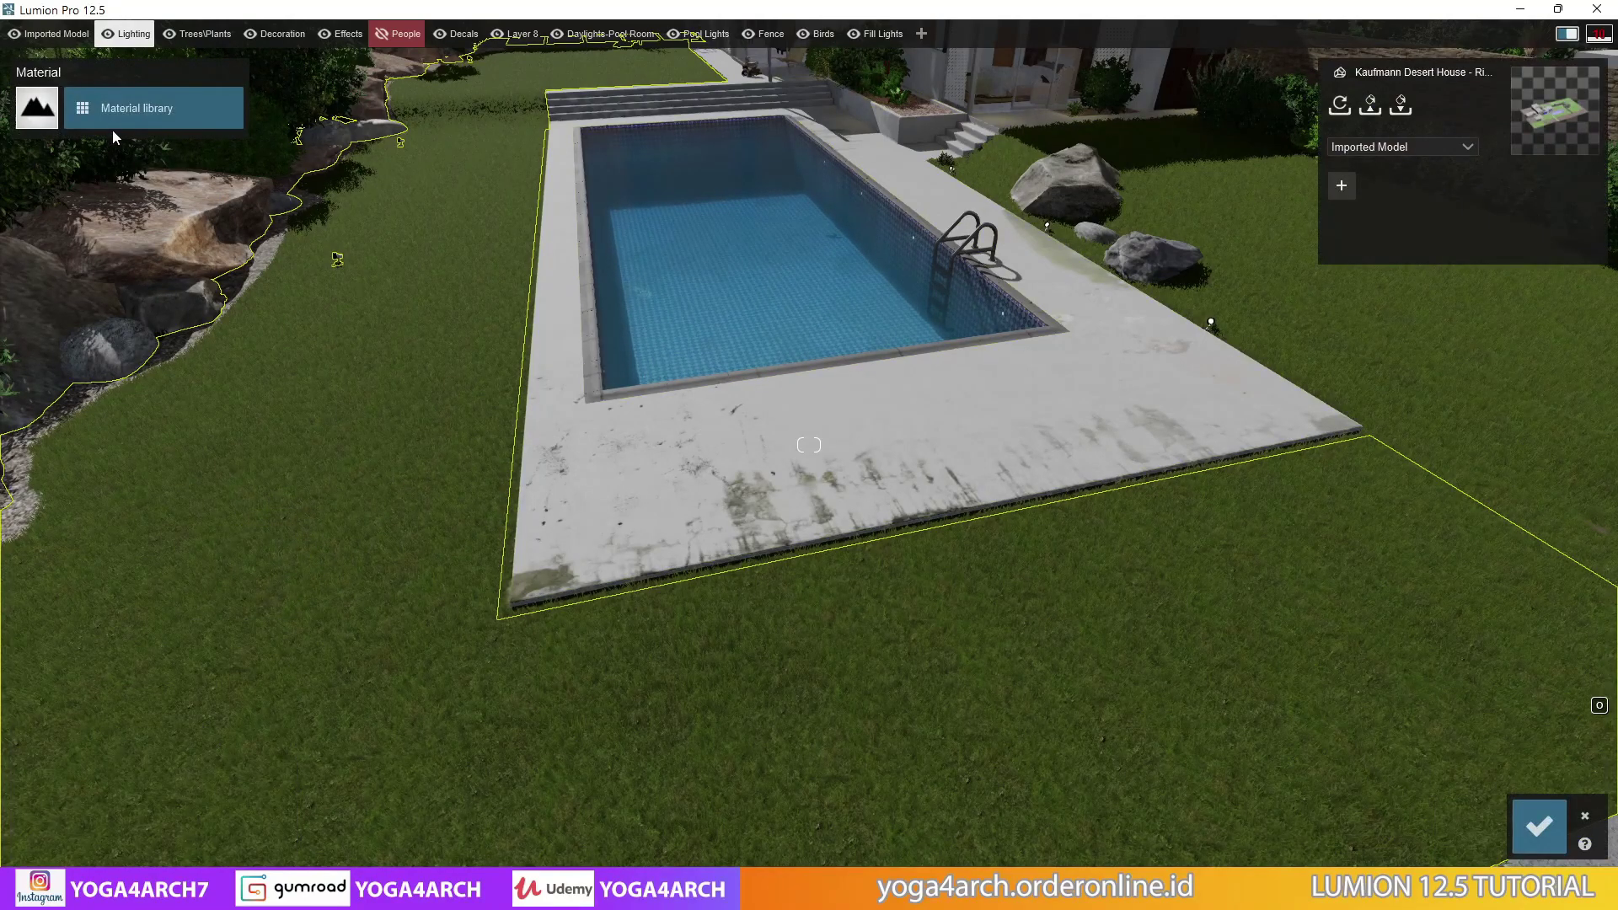
{"action": "left_click", "coordinate": [195, 115]}
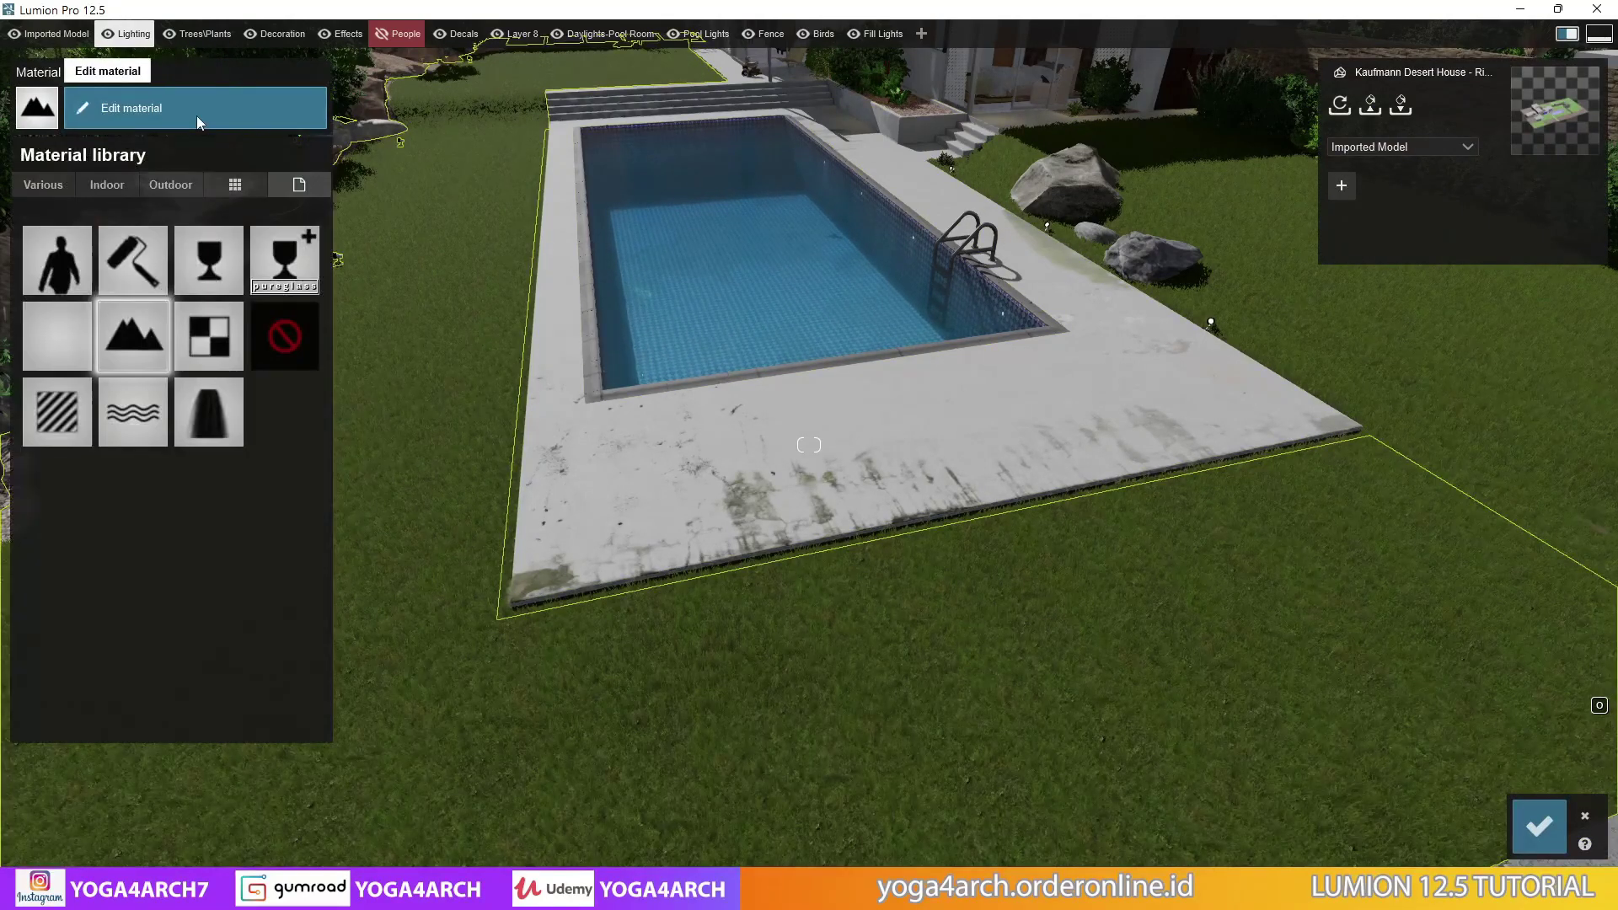
{"action": "left_click", "coordinate": [41, 187]}
{"action": "left_click", "coordinate": [97, 234]}
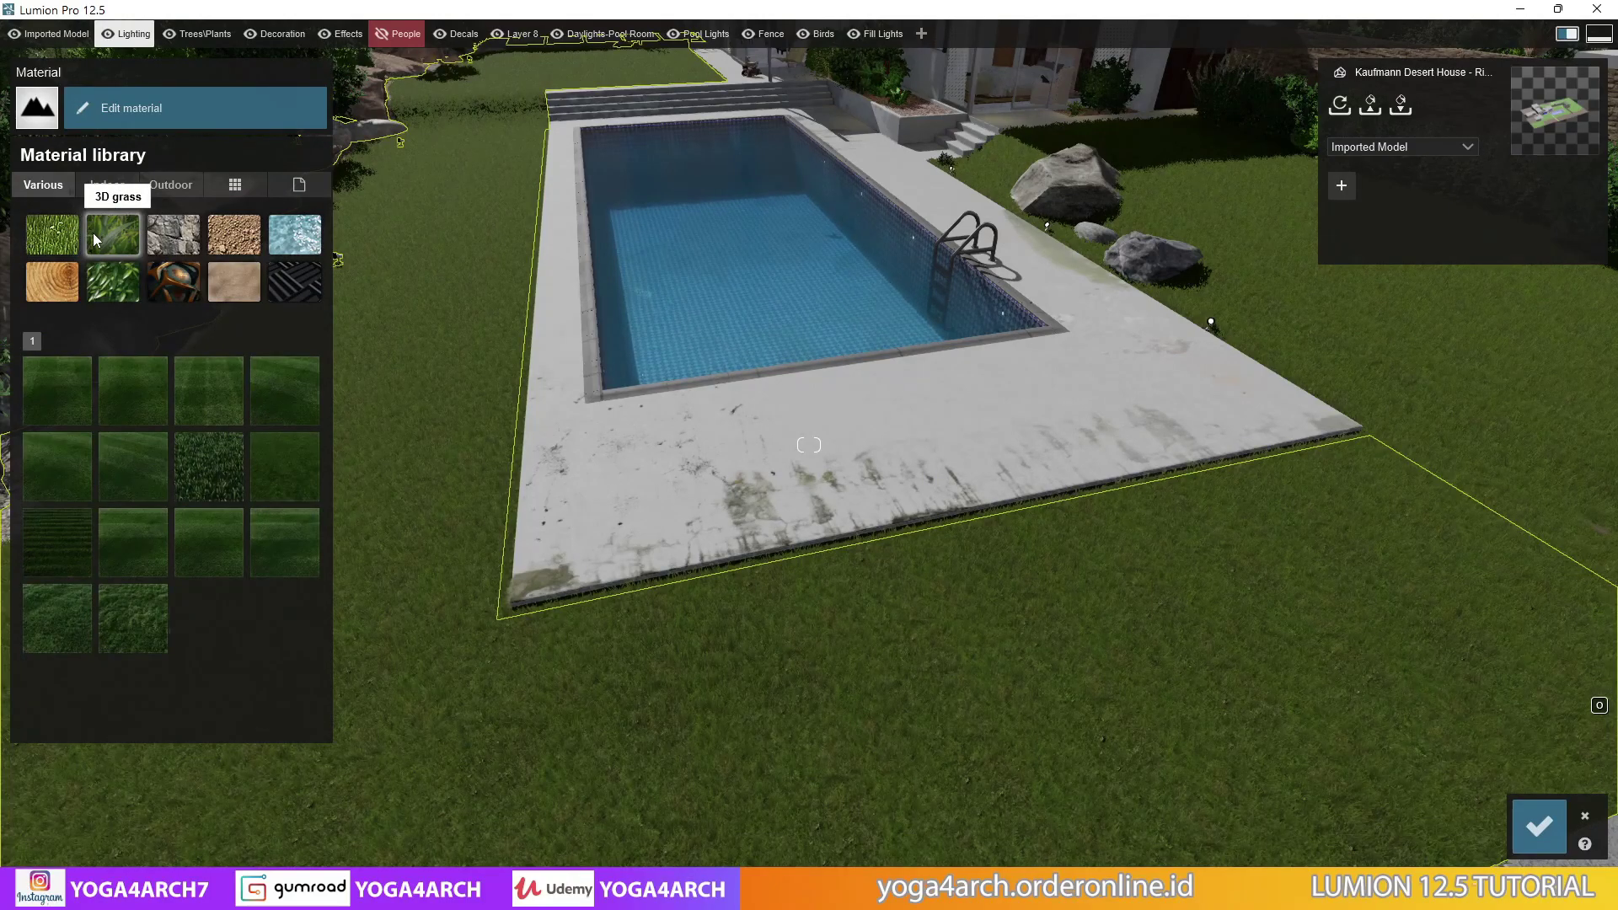
{"action": "left_click", "coordinate": [67, 622]}
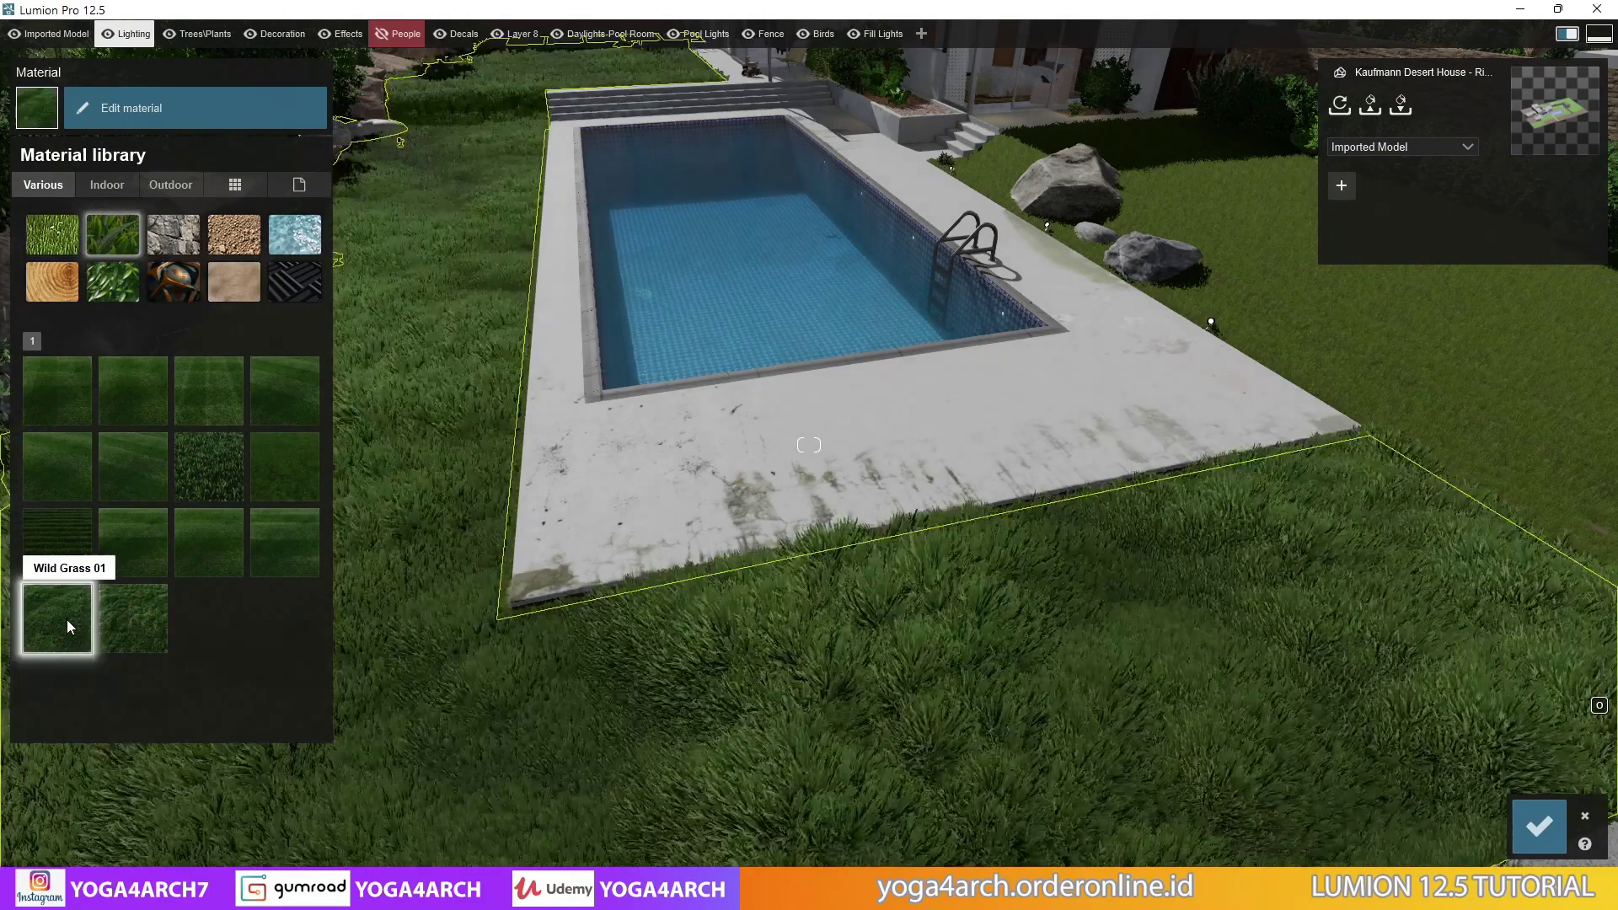
{"action": "left_click", "coordinate": [286, 470]}
Bring up the Clean Cut Grass 02 settings for the lawn
{"action": "scroll", "coordinate": [705, 504], "scroll_direction": "up", "scroll_amount": 5}
{"action": "scroll", "coordinate": [705, 498], "scroll_direction": "down", "scroll_amount": 5}
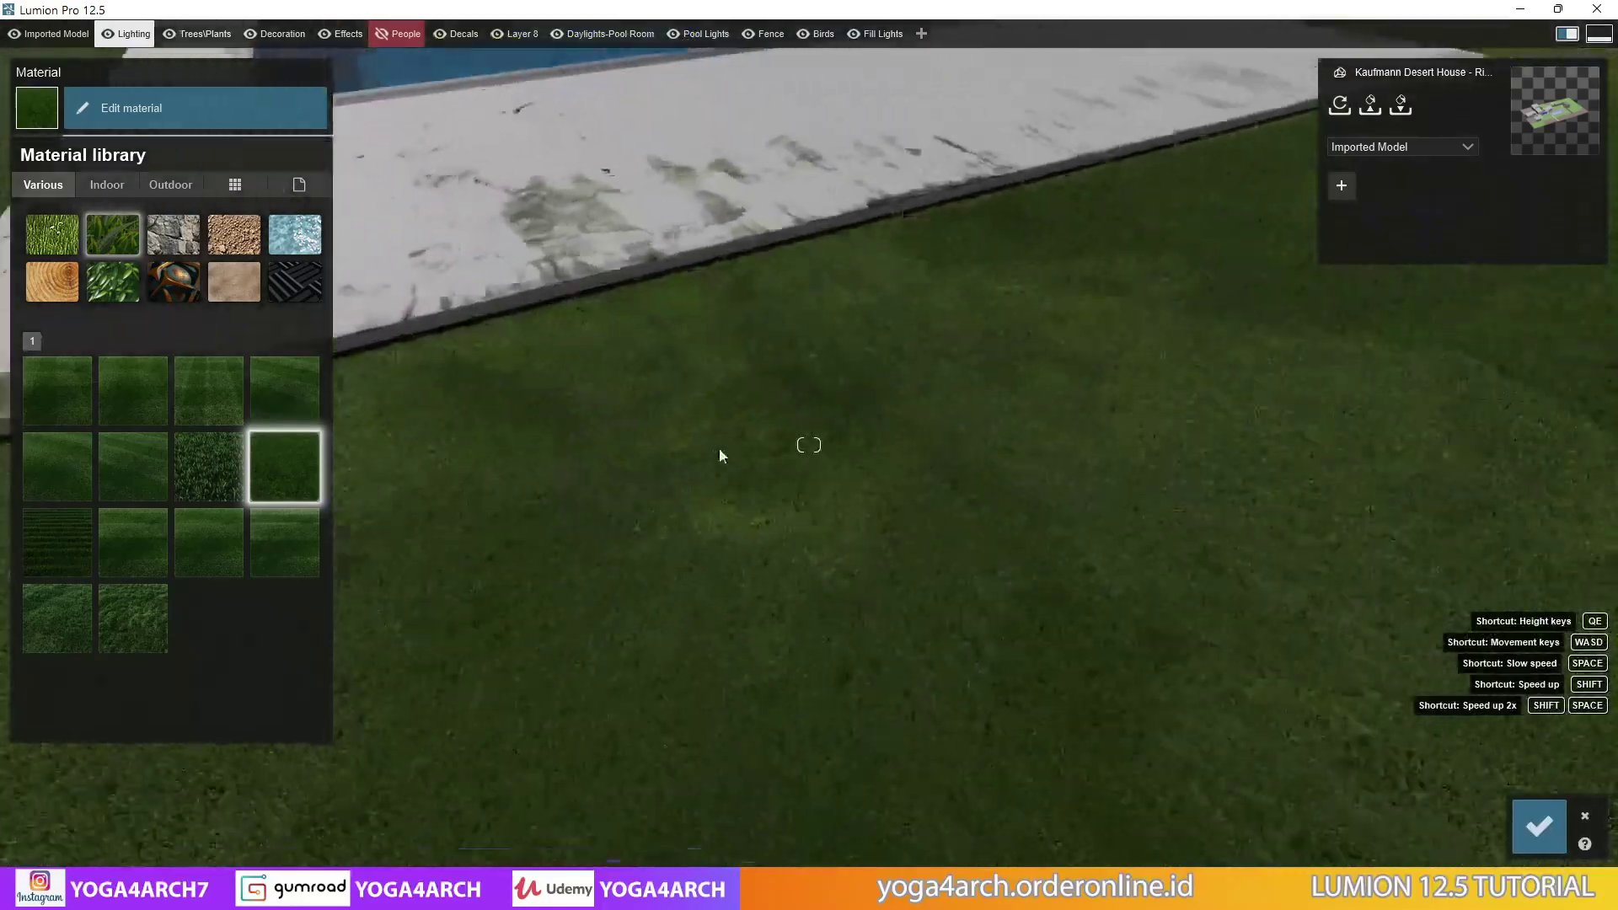
{"action": "scroll", "coordinate": [722, 534], "scroll_direction": "down", "scroll_amount": 3}
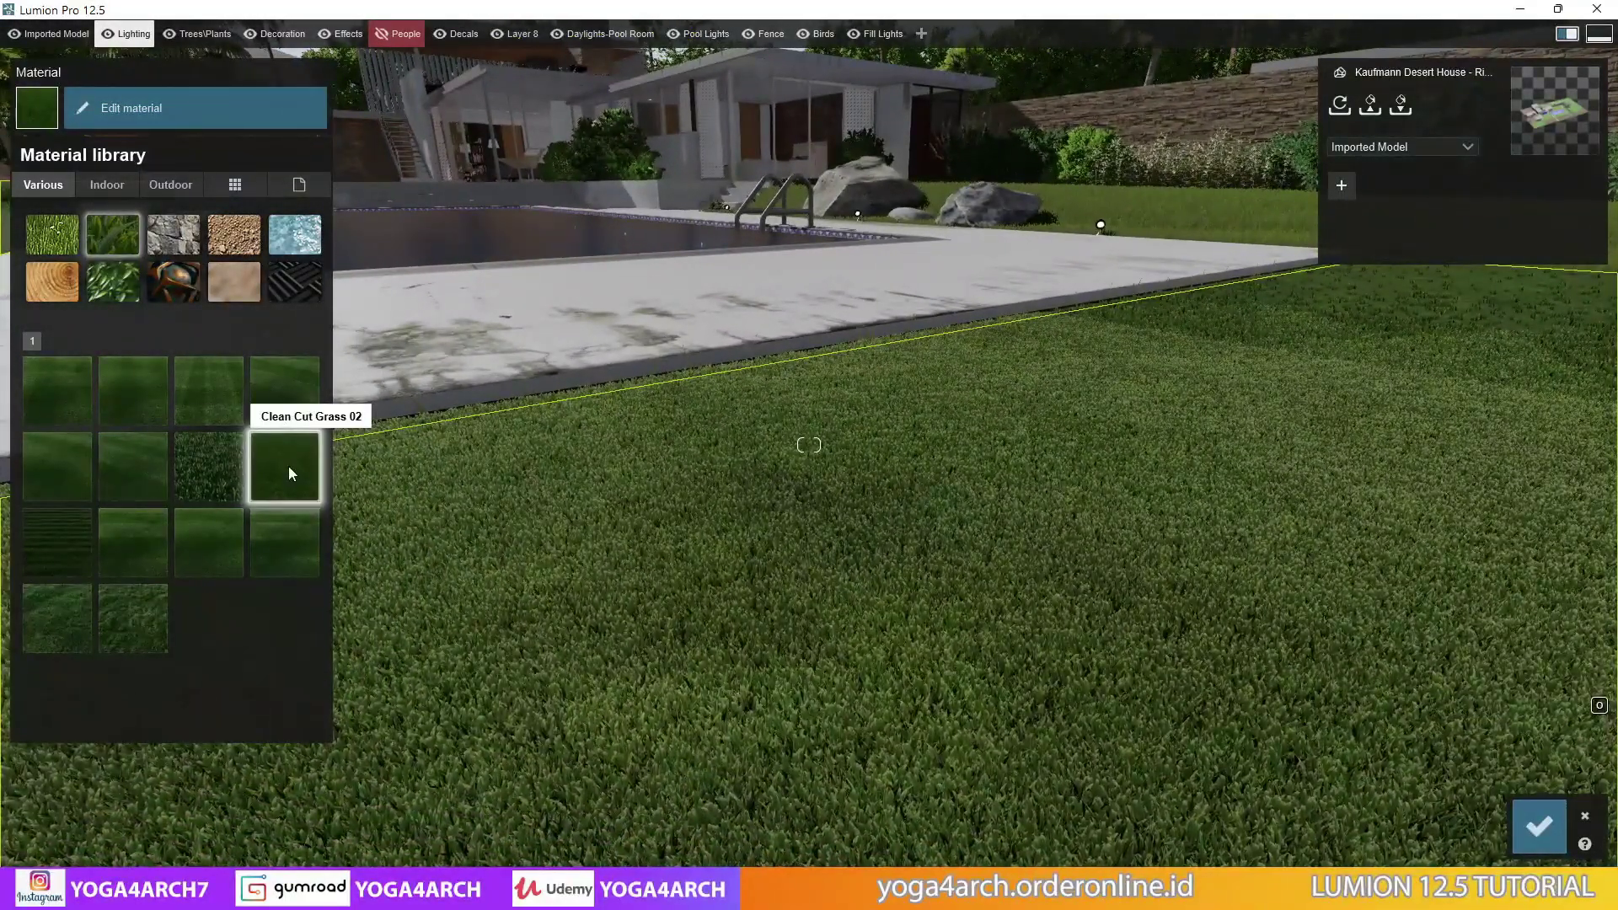
{"action": "left_click", "coordinate": [288, 467]}
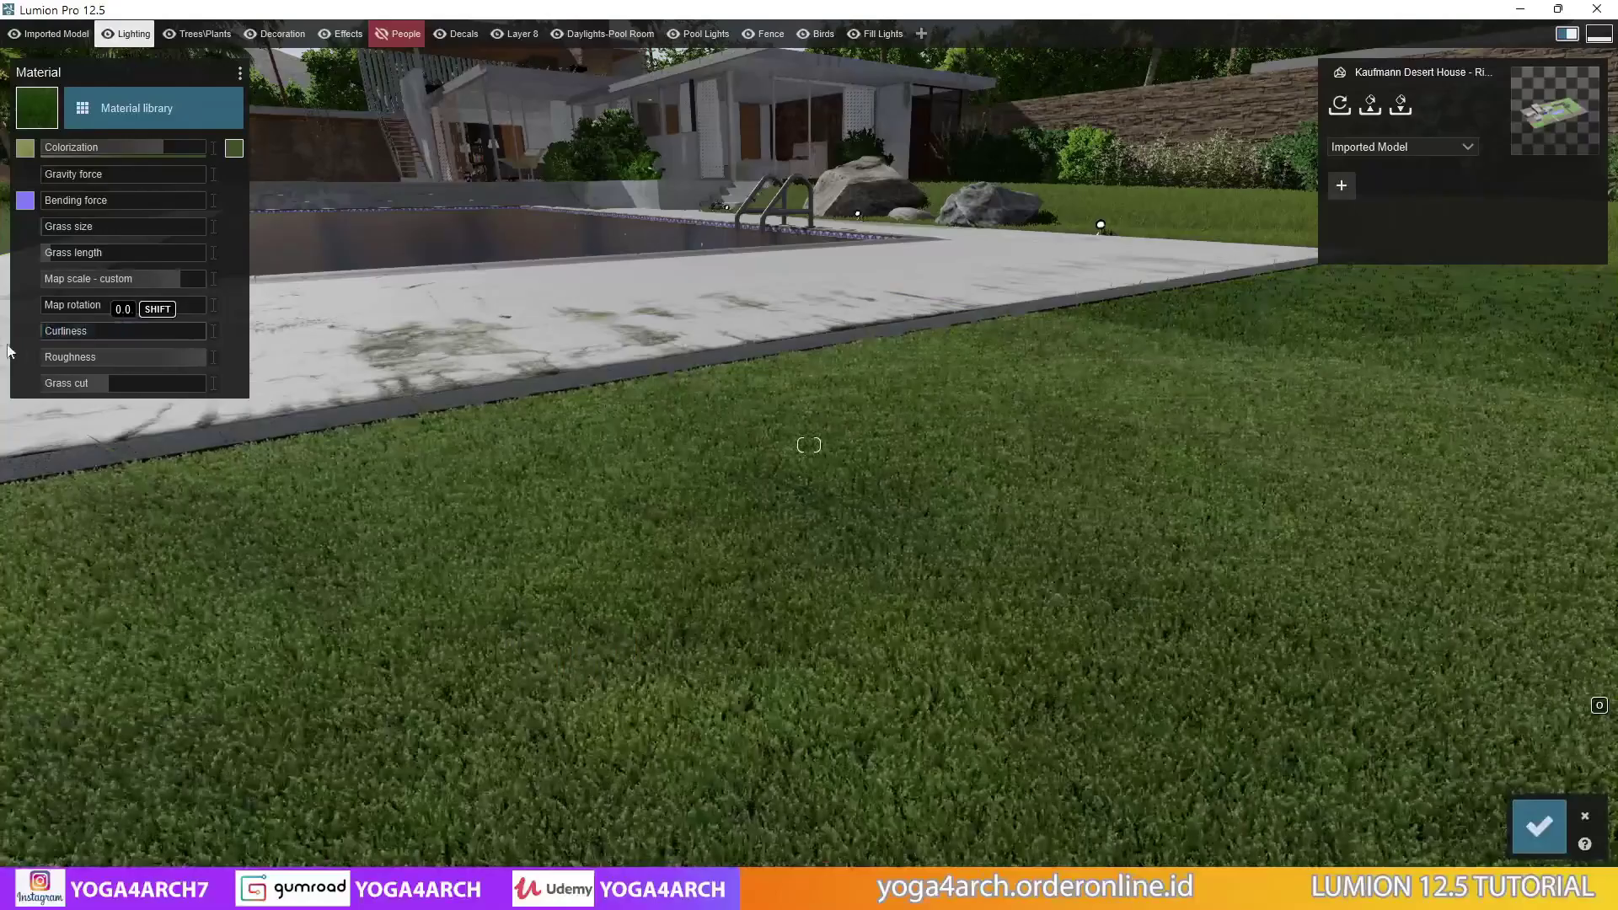
Tune the lawn grass: raise curliness, lengthen blades, lower grass cut, add slight bending force
{"action": "left_click_drag", "start_coordinate": [135, 356], "coordinate": [82, 316]}
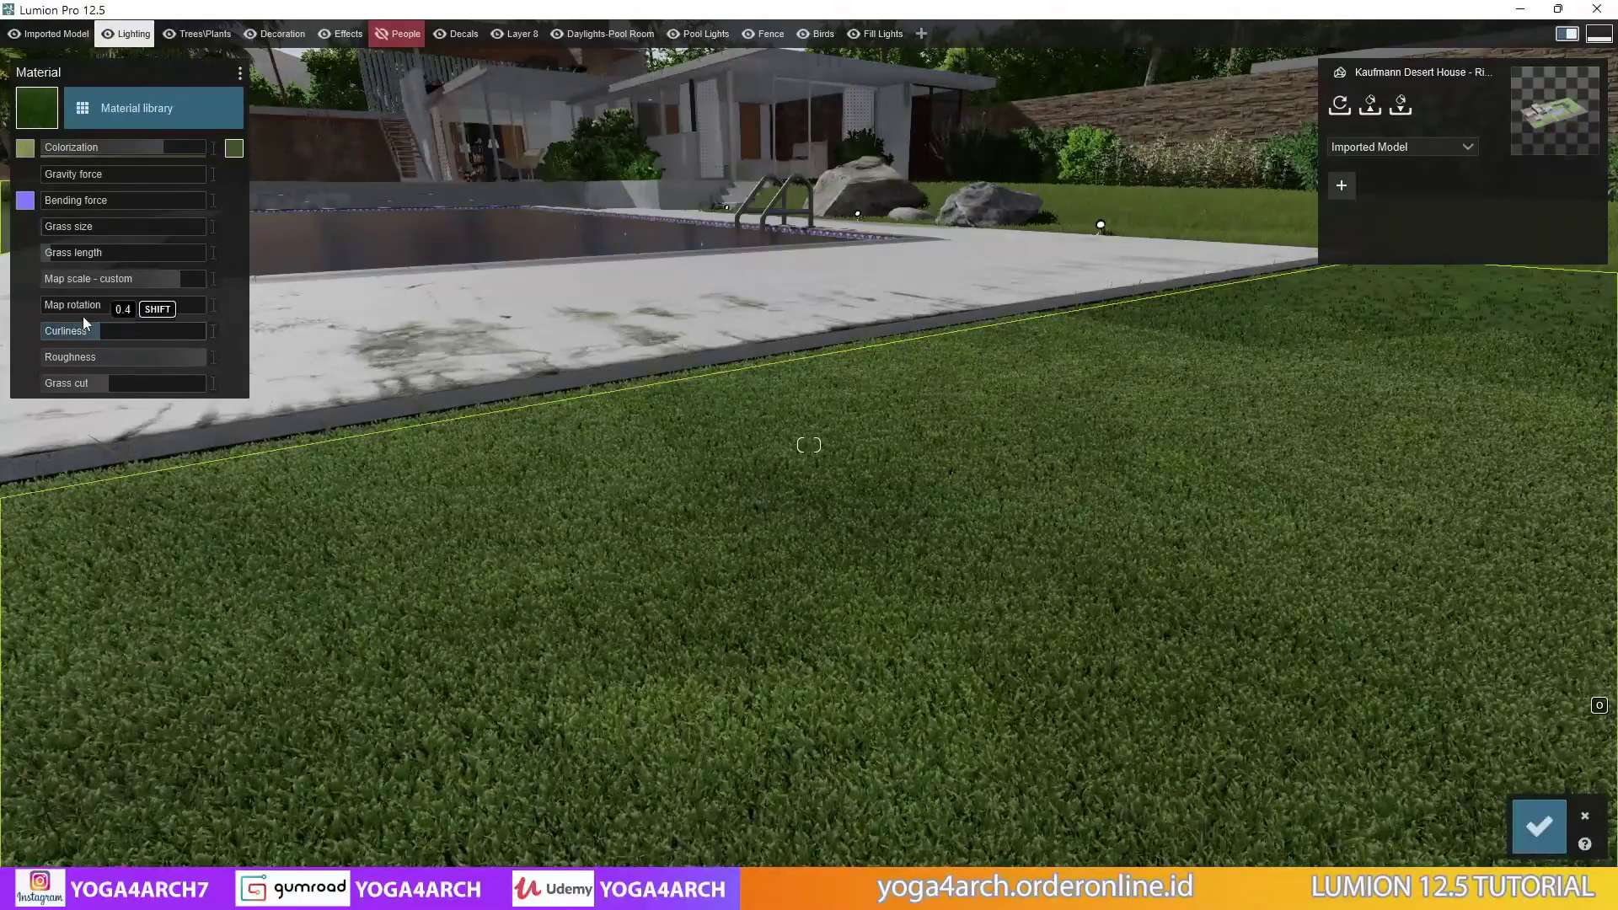
{"action": "left_click_drag", "start_coordinate": [50, 260], "coordinate": [92, 255]}
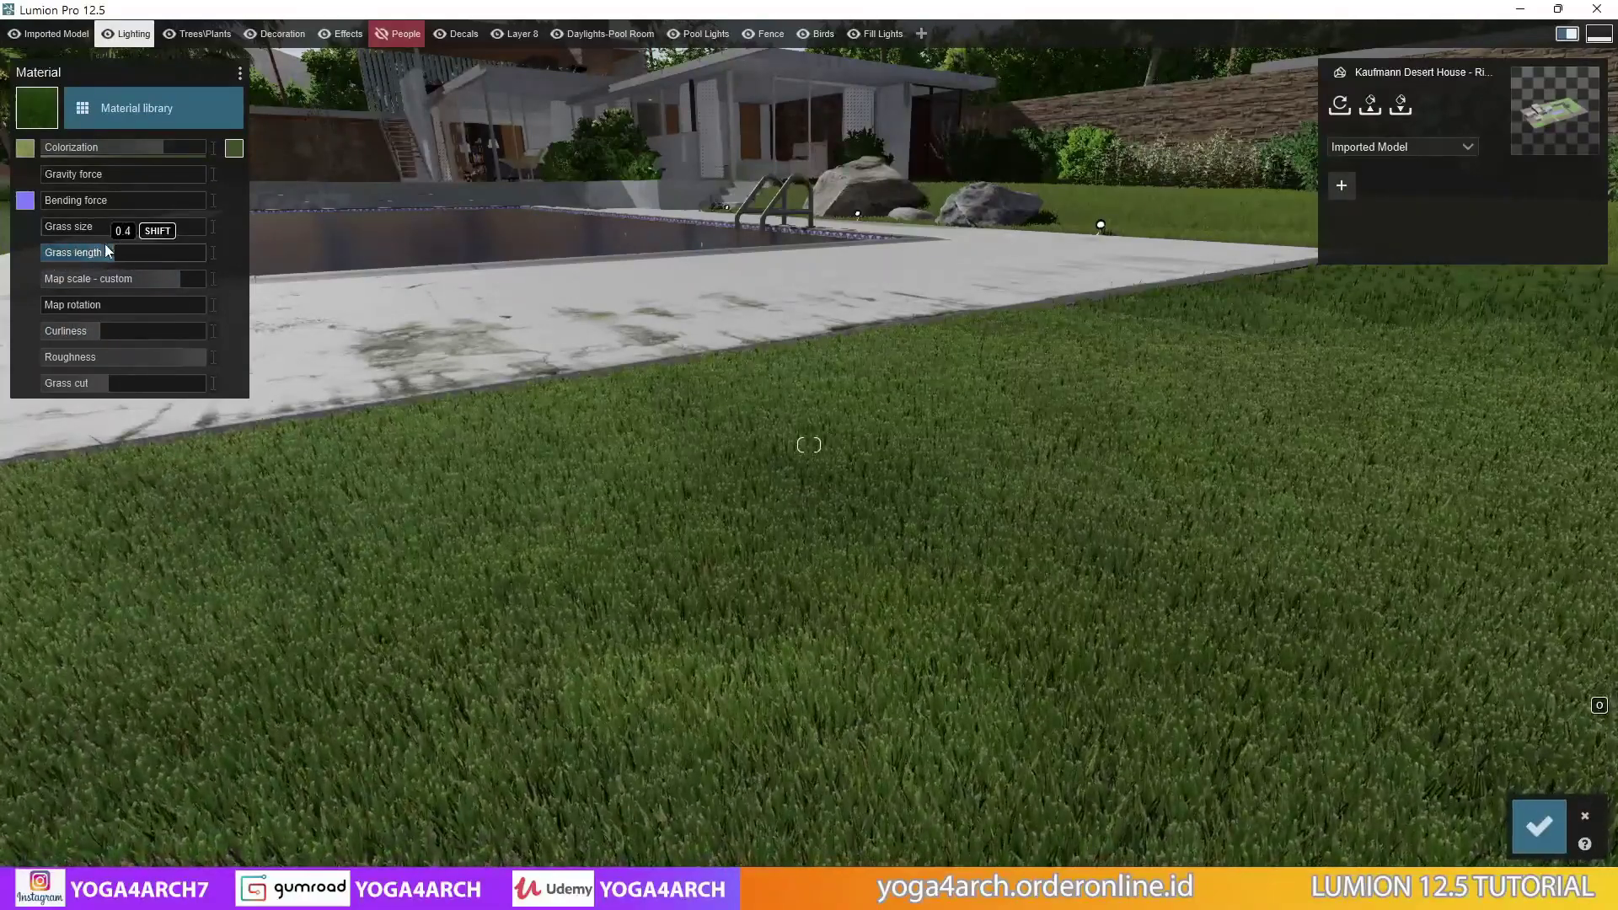
{"action": "mouse_move", "coordinate": [100, 328]}
{"action": "left_mouse_down"}
{"action": "mouse_move", "coordinate": [13, 330]}
{"action": "mouse_move", "coordinate": [149, 336]}
{"action": "left_mouse_up"}
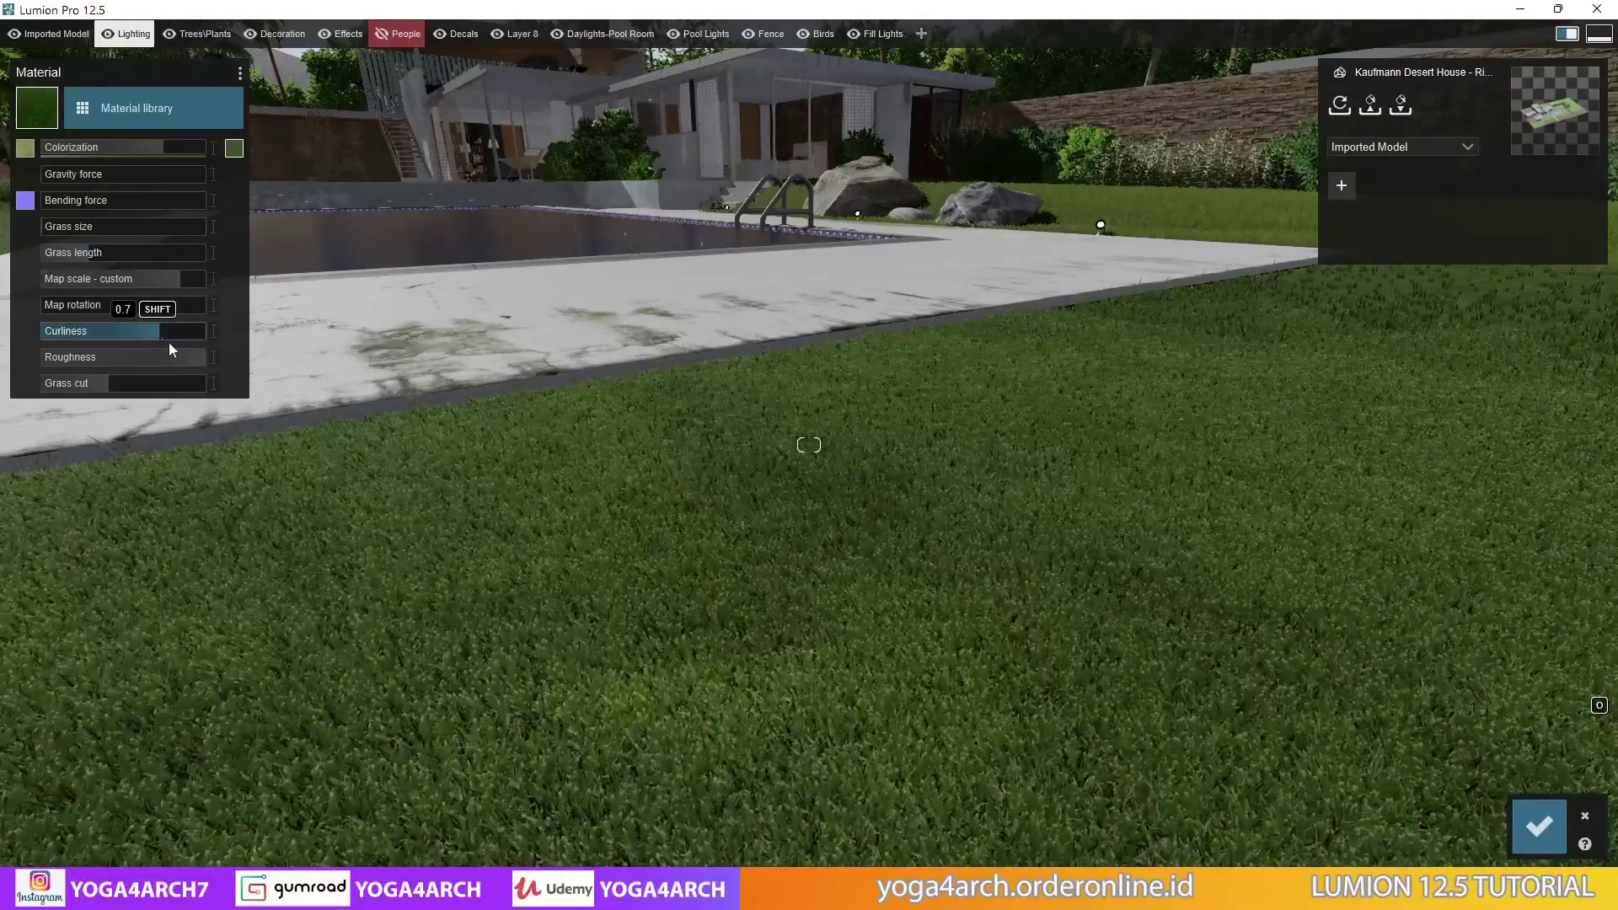
{"action": "left_click_drag", "start_coordinate": [46, 385], "coordinate": [78, 393]}
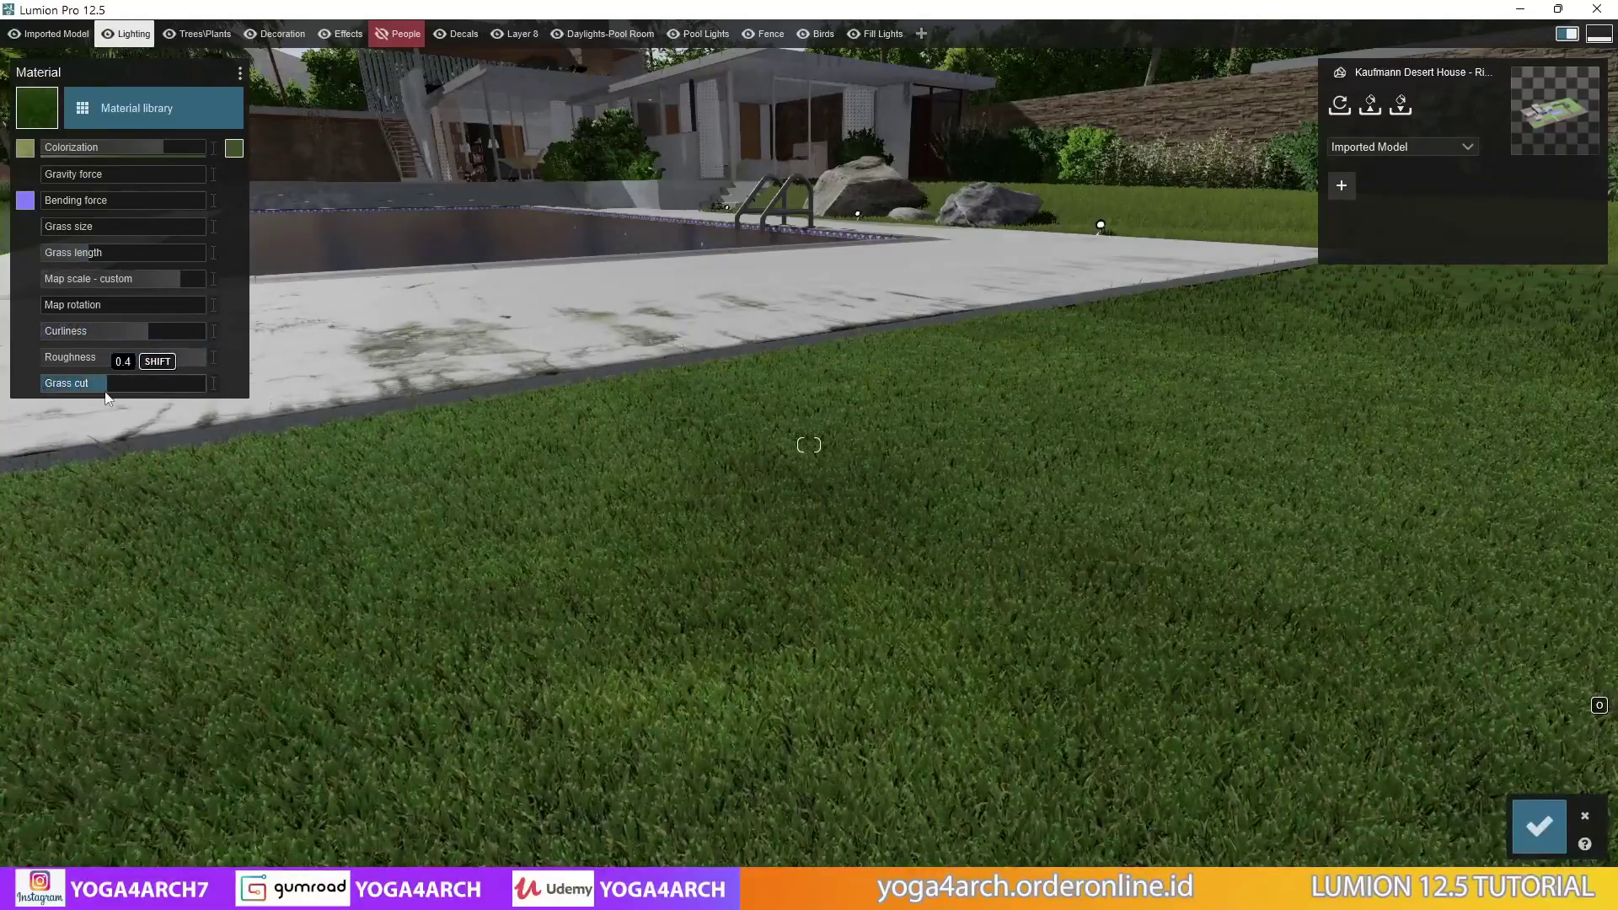
{"action": "left_click", "coordinate": [129, 205]}
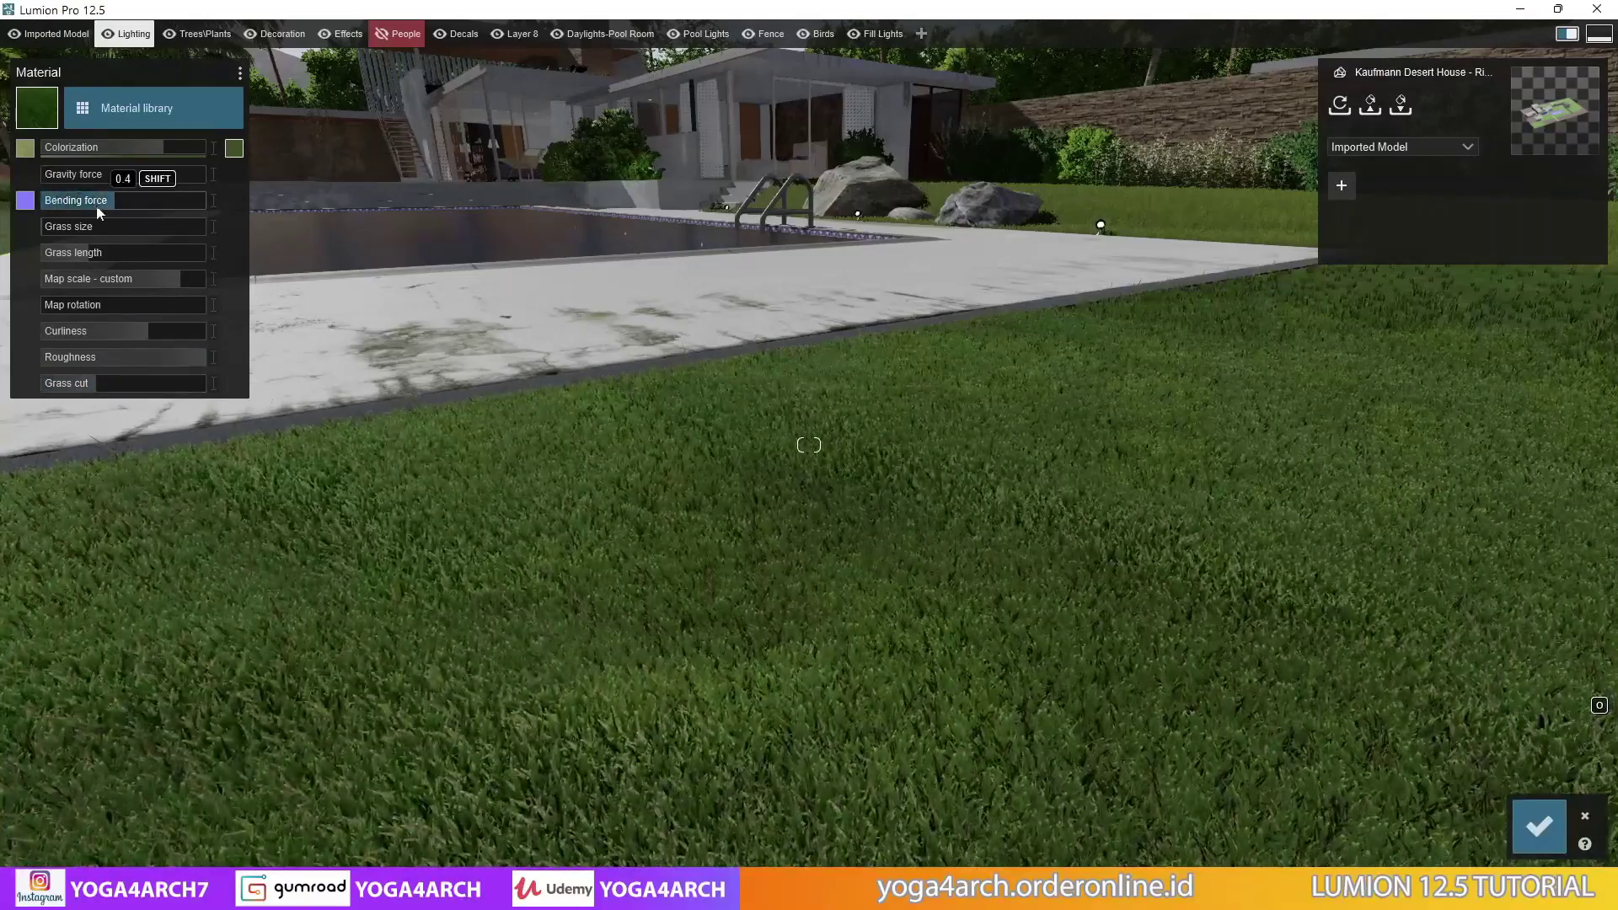
{"action": "left_click_drag", "start_coordinate": [99, 212], "coordinate": [96, 214]}
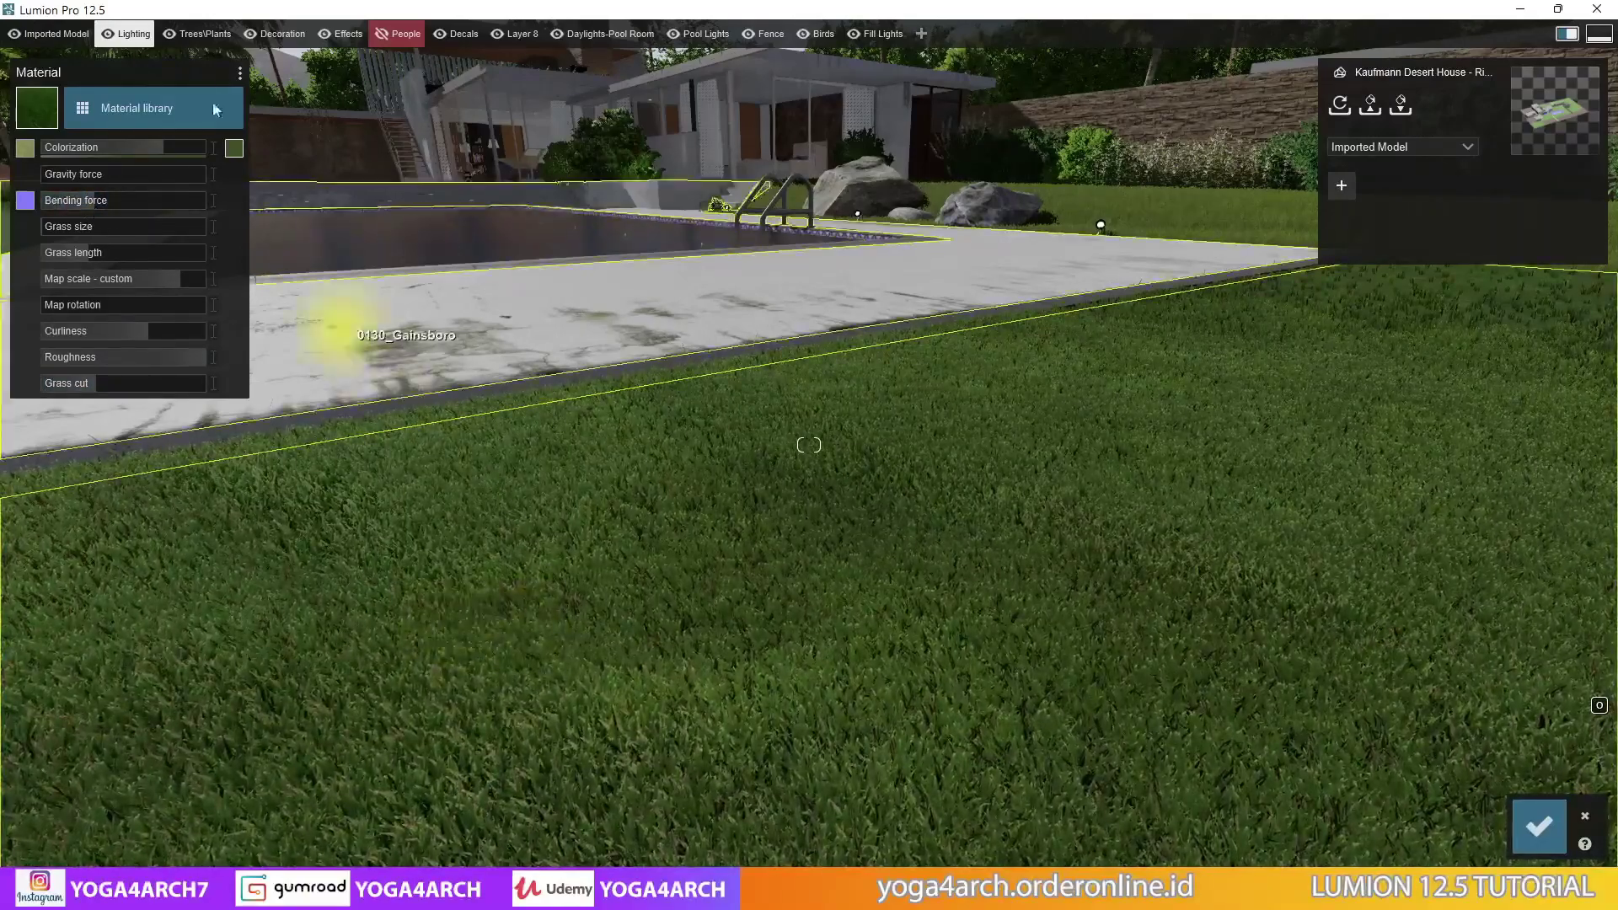
{"action": "left_click", "coordinate": [239, 74]}
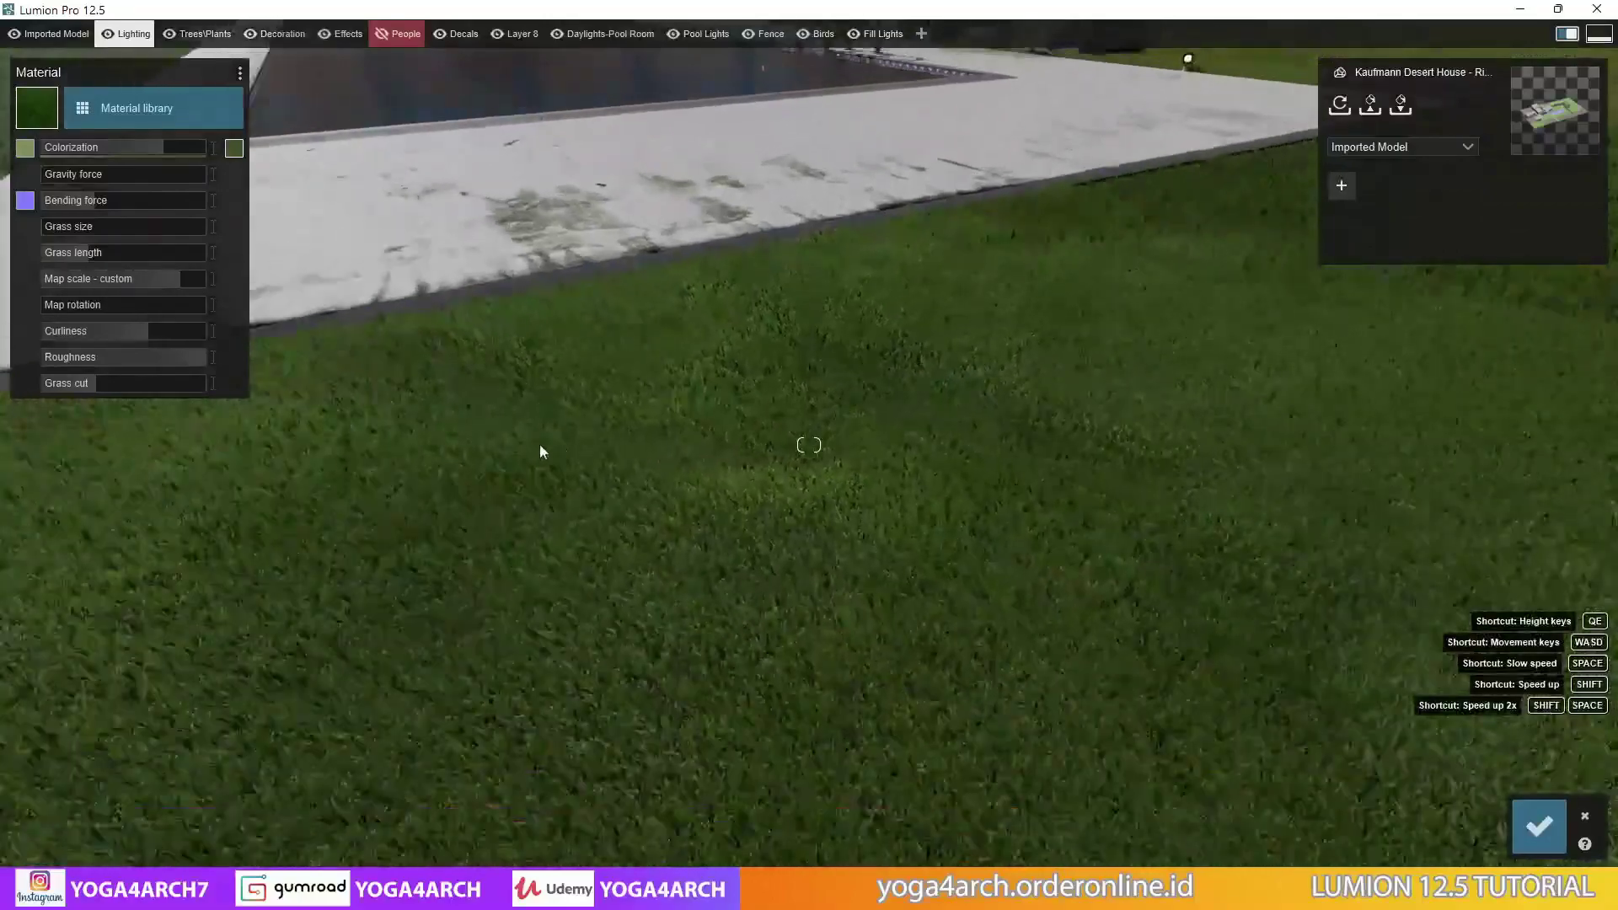
Give the Grass Dark Green lawn a new material and paste the tuned grass settings onto it
{"action": "right_click_drag", "start_coordinate": [539, 444], "coordinate": [1008, 300]}
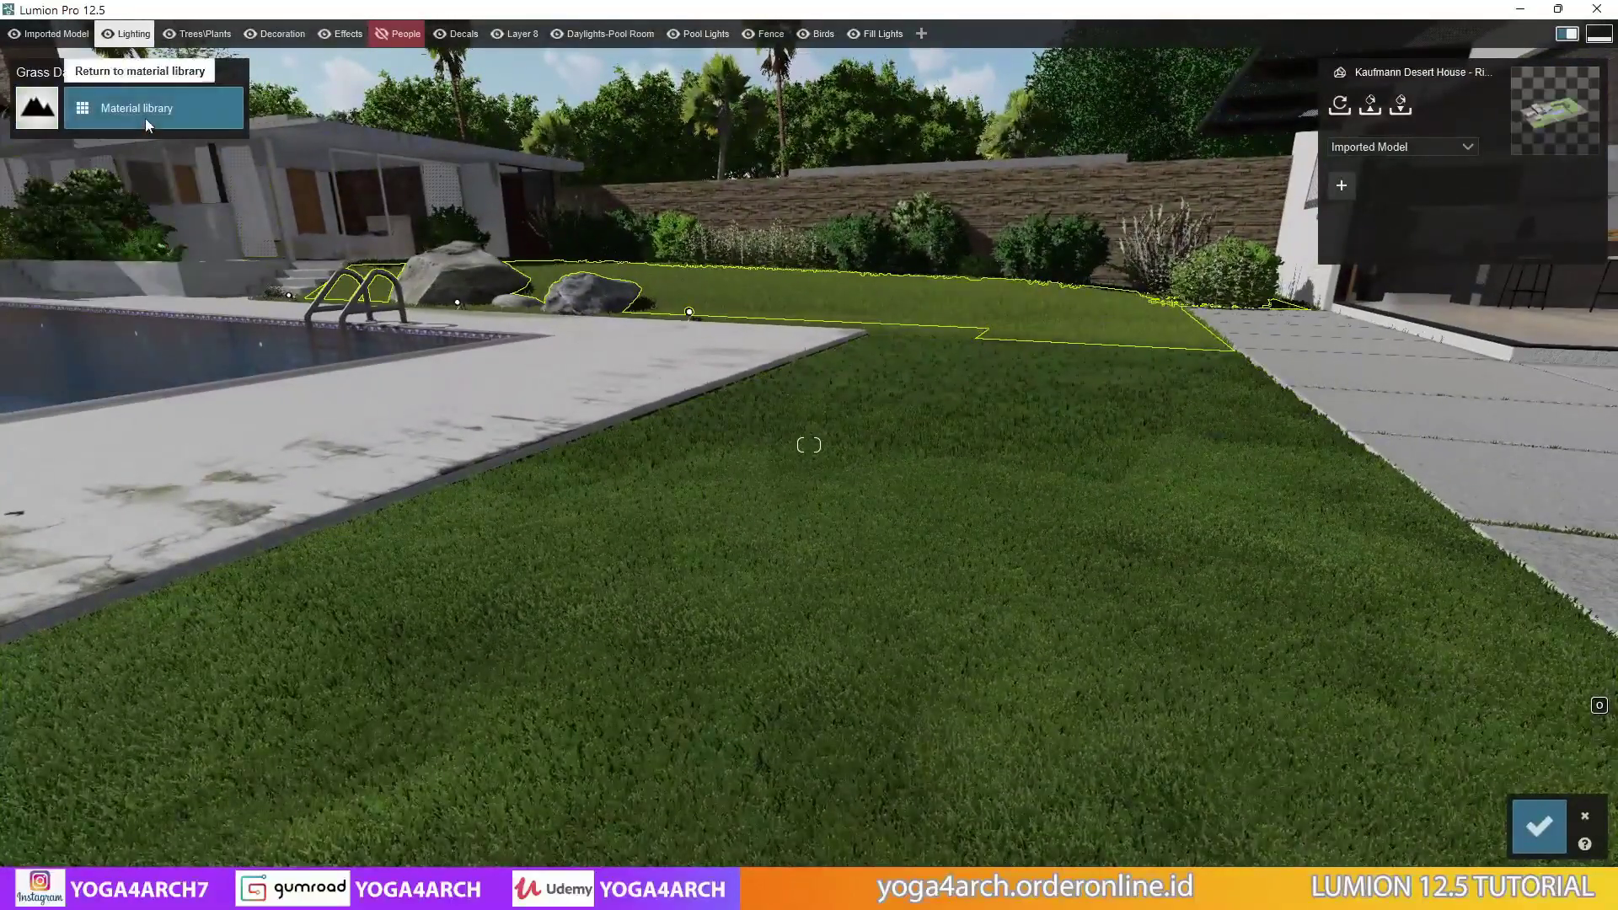
{"action": "left_click", "coordinate": [143, 118]}
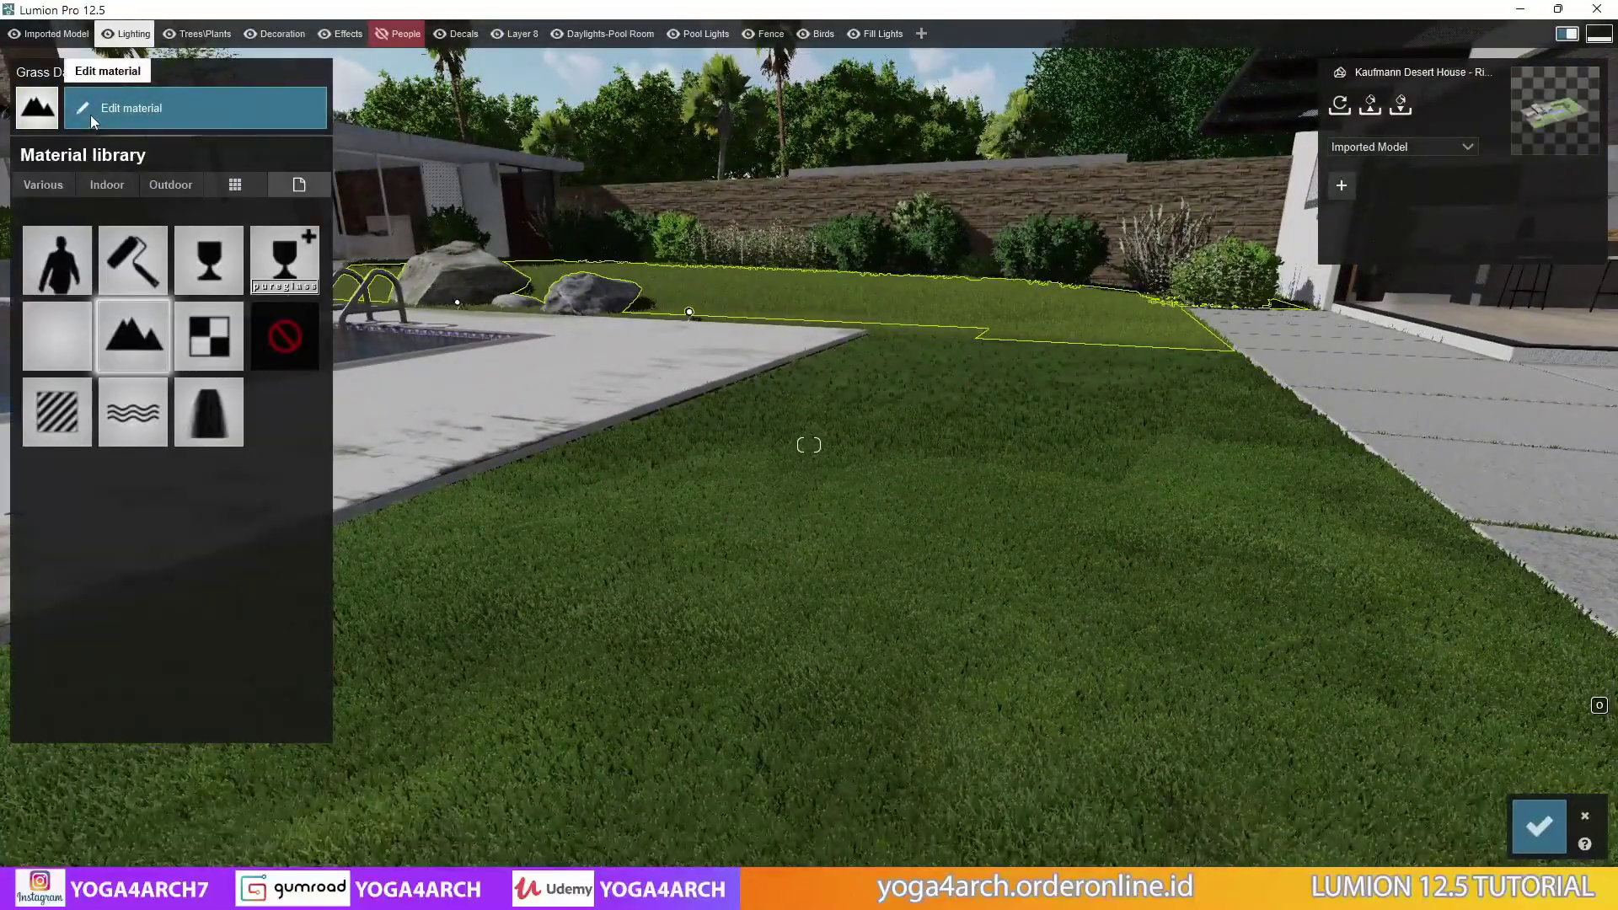
{"action": "left_click", "coordinate": [59, 413]}
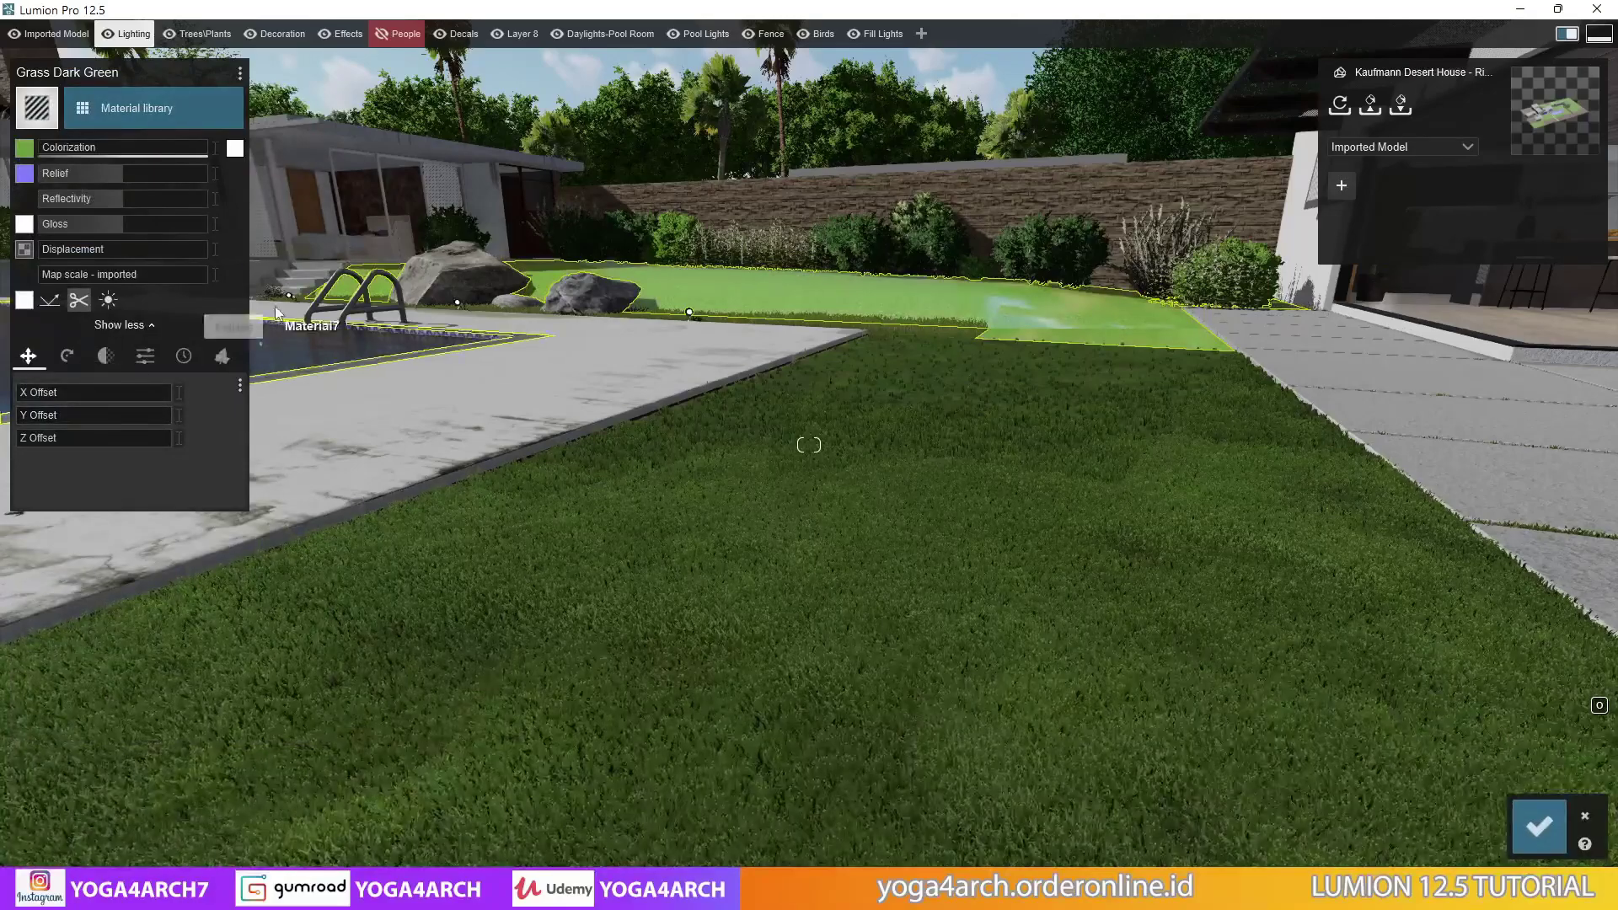
{"action": "left_click", "coordinate": [240, 74]}
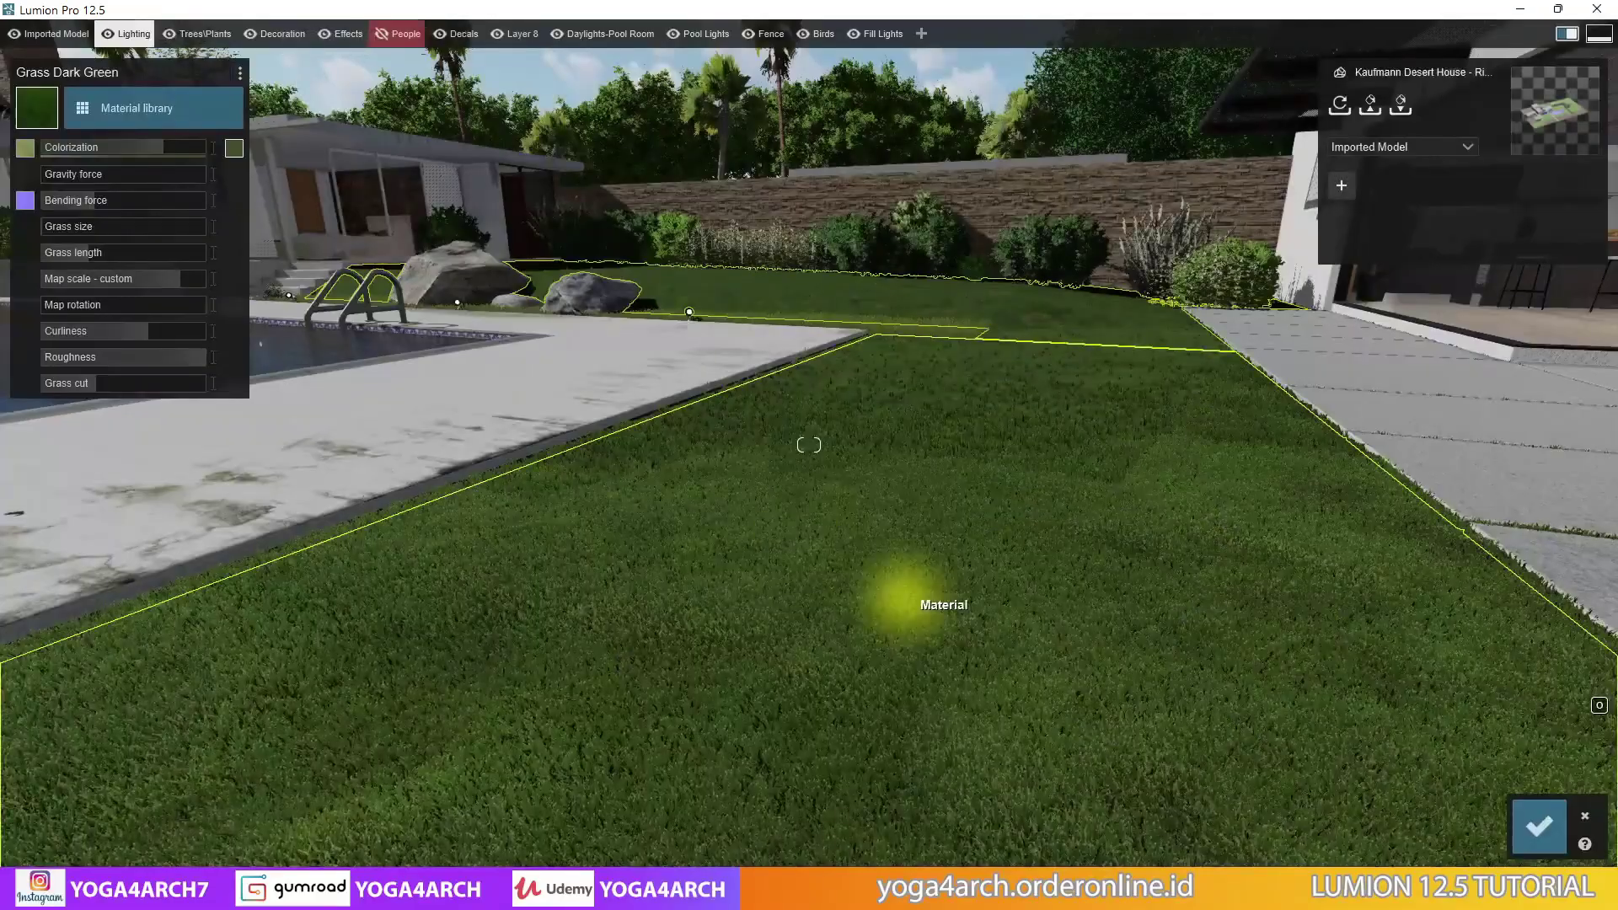
{"action": "right_click_drag", "start_coordinate": [895, 597], "coordinate": [949, 476]}
Apply Various > 3D grass > Clean Cut Grass 02 to the Groundcover Gravel 1 inch strip
{"action": "key", "text": "w"}
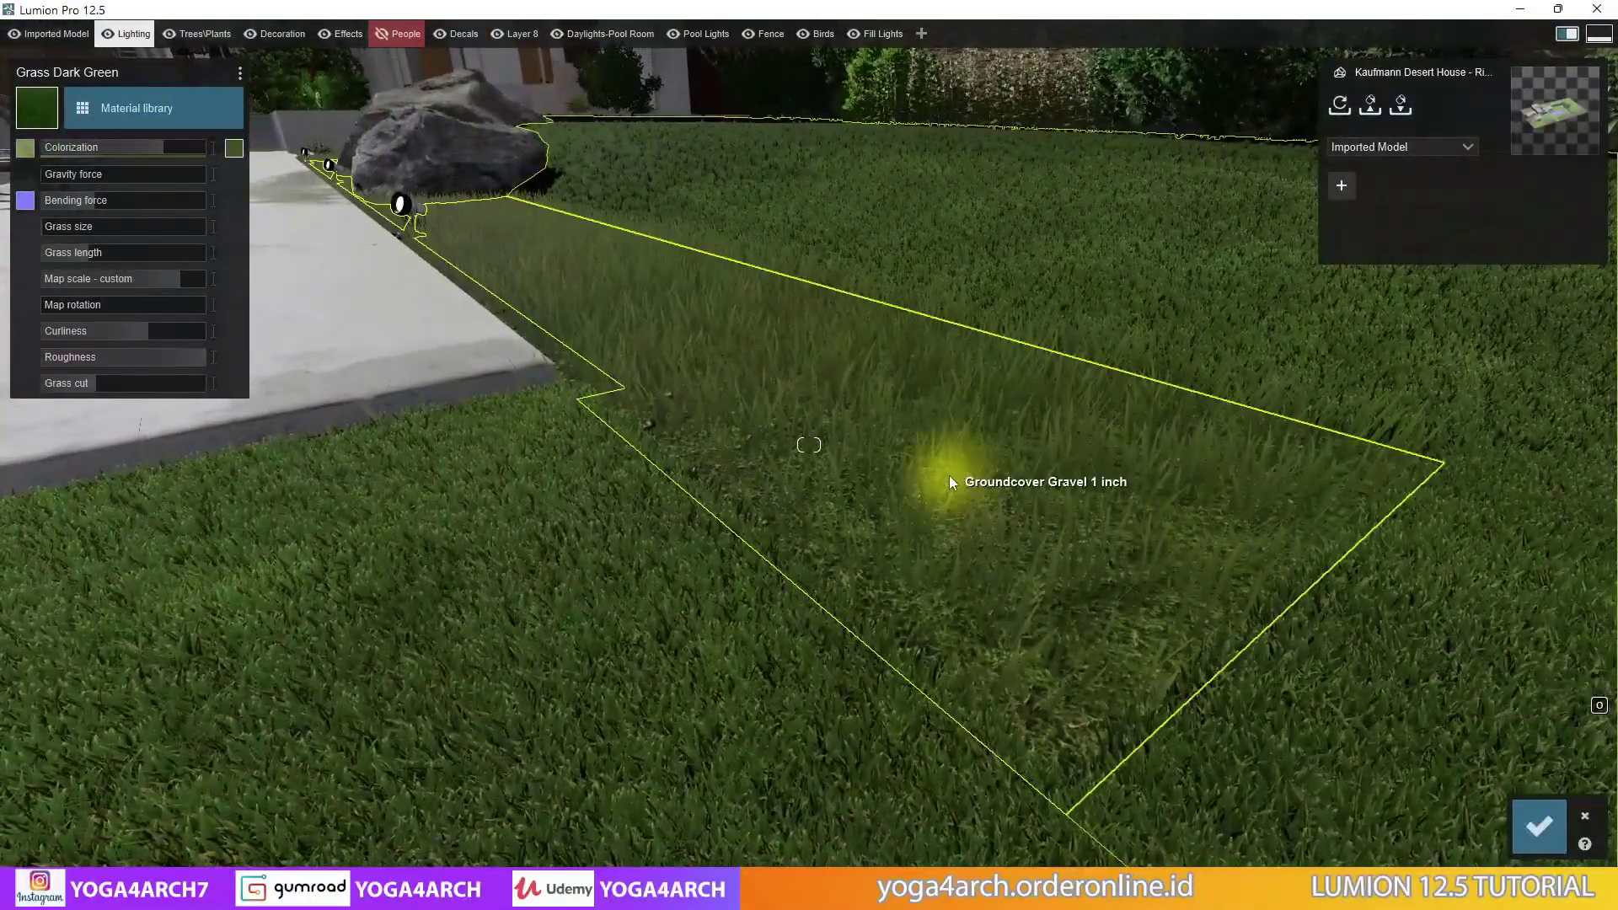
{"action": "left_click", "coordinate": [949, 481]}
{"action": "left_click", "coordinate": [202, 108]}
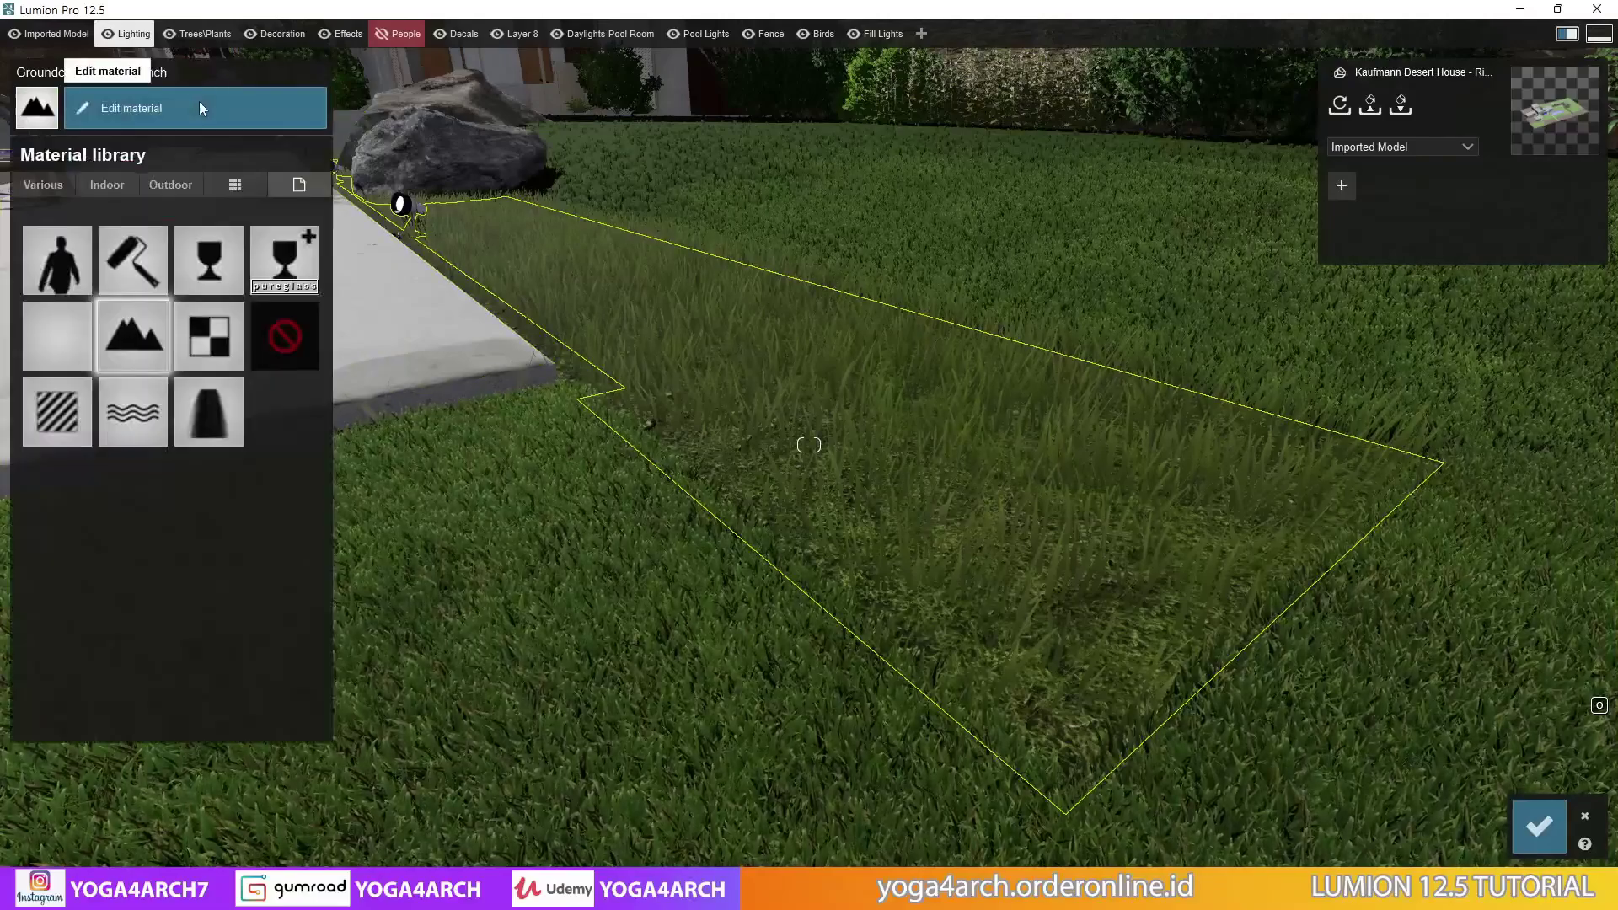
{"action": "left_click", "coordinate": [64, 342]}
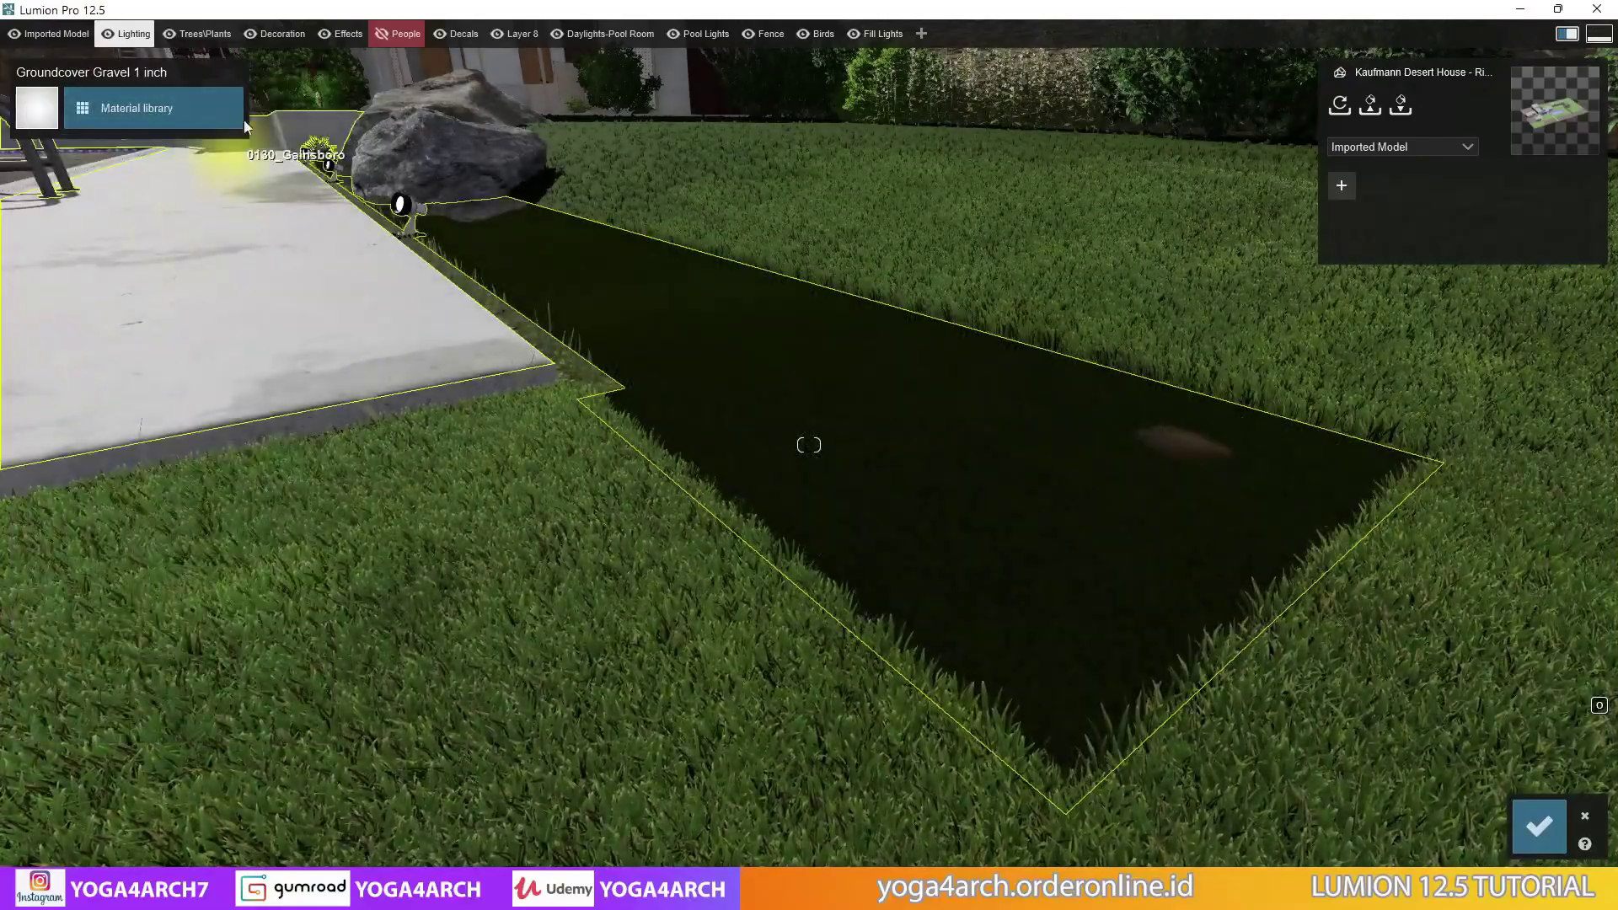
{"action": "left_click", "coordinate": [241, 100]}
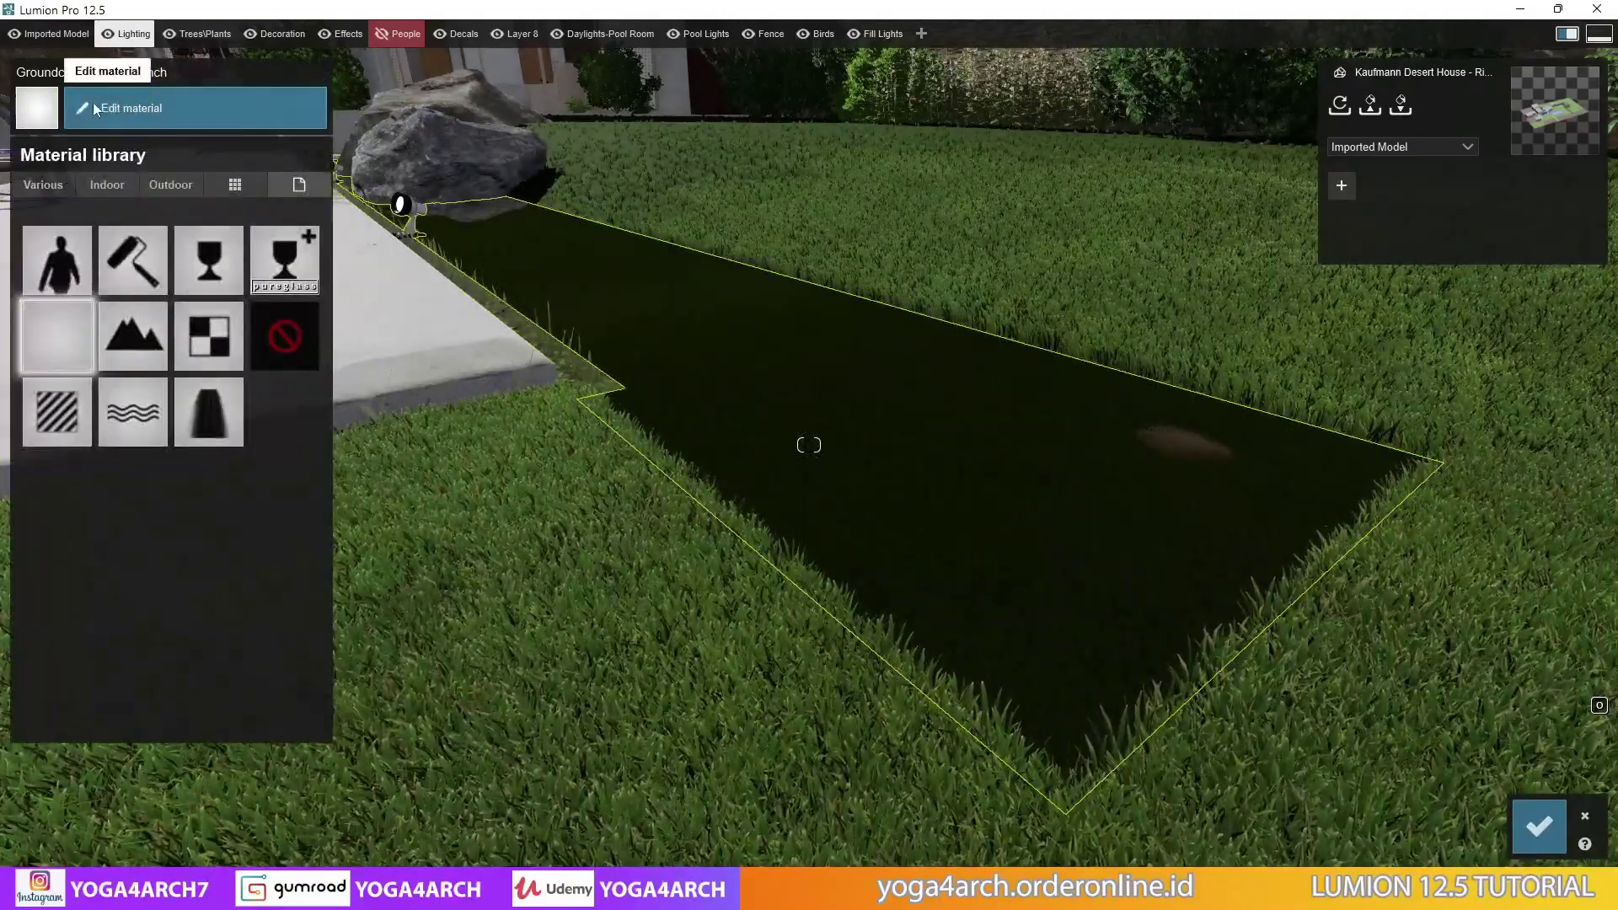
{"action": "key", "text": "s"}
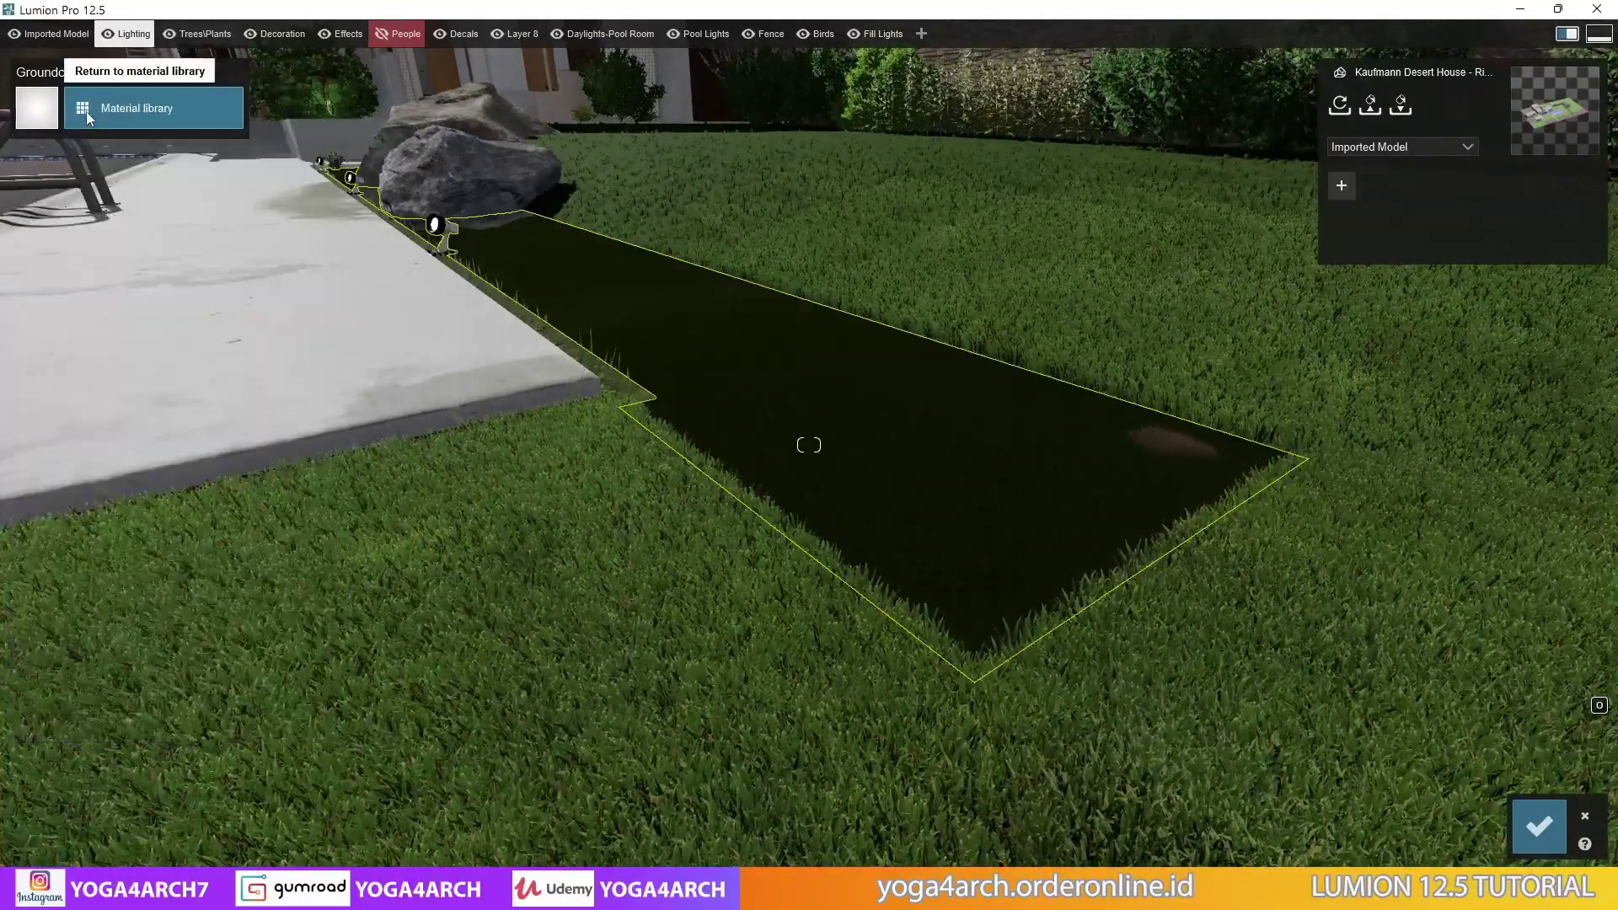
{"action": "left_click", "coordinate": [48, 187]}
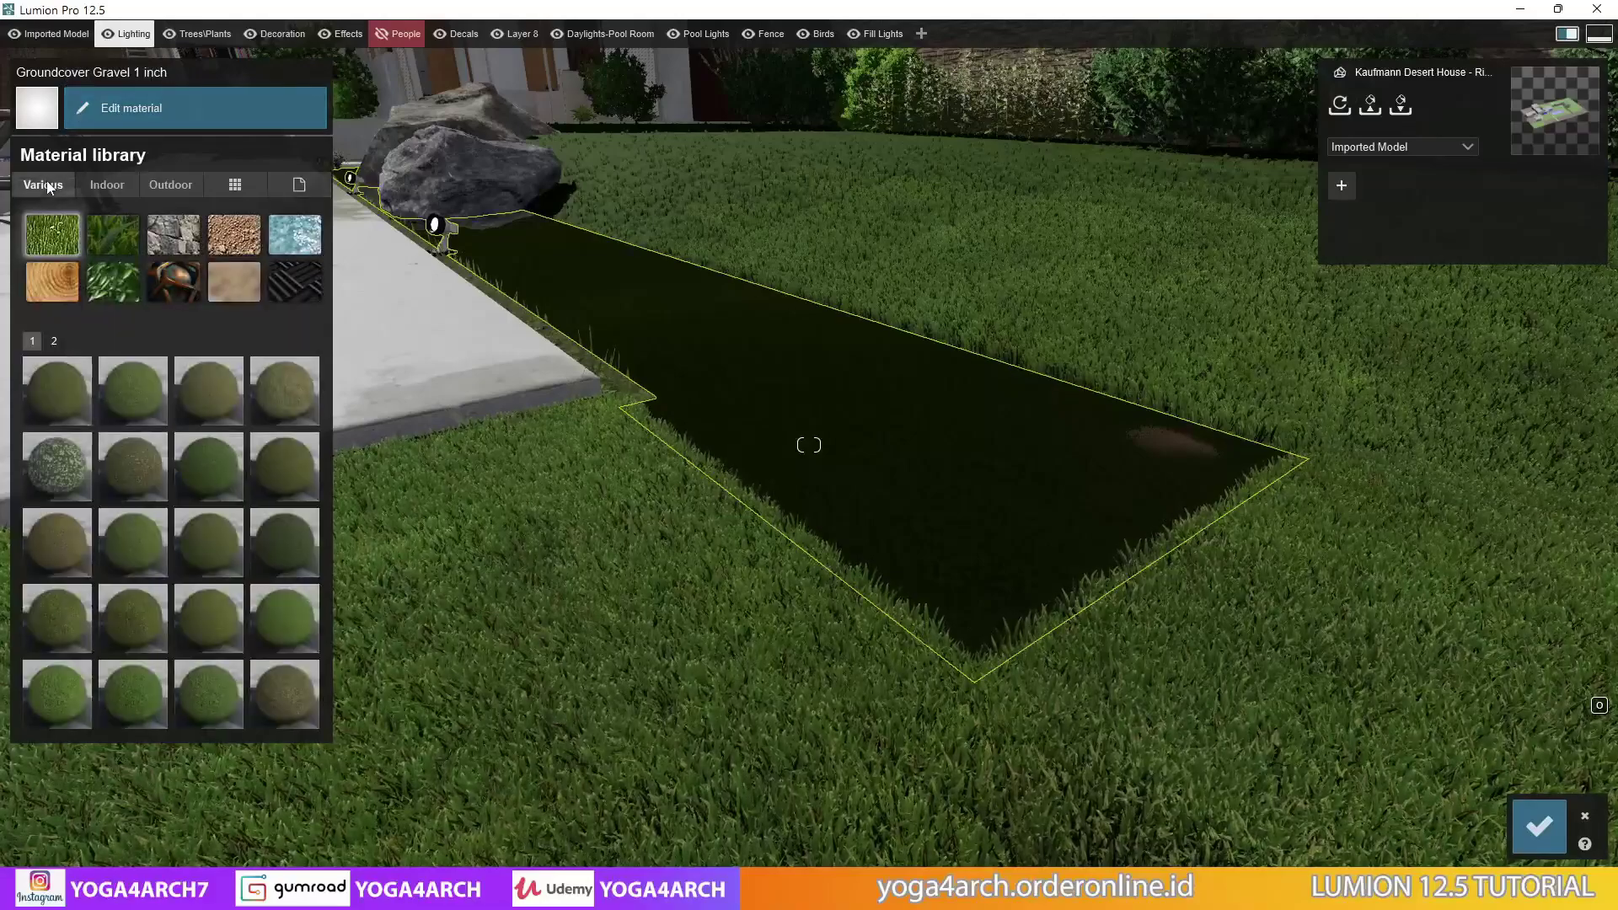
{"action": "left_click", "coordinate": [99, 234]}
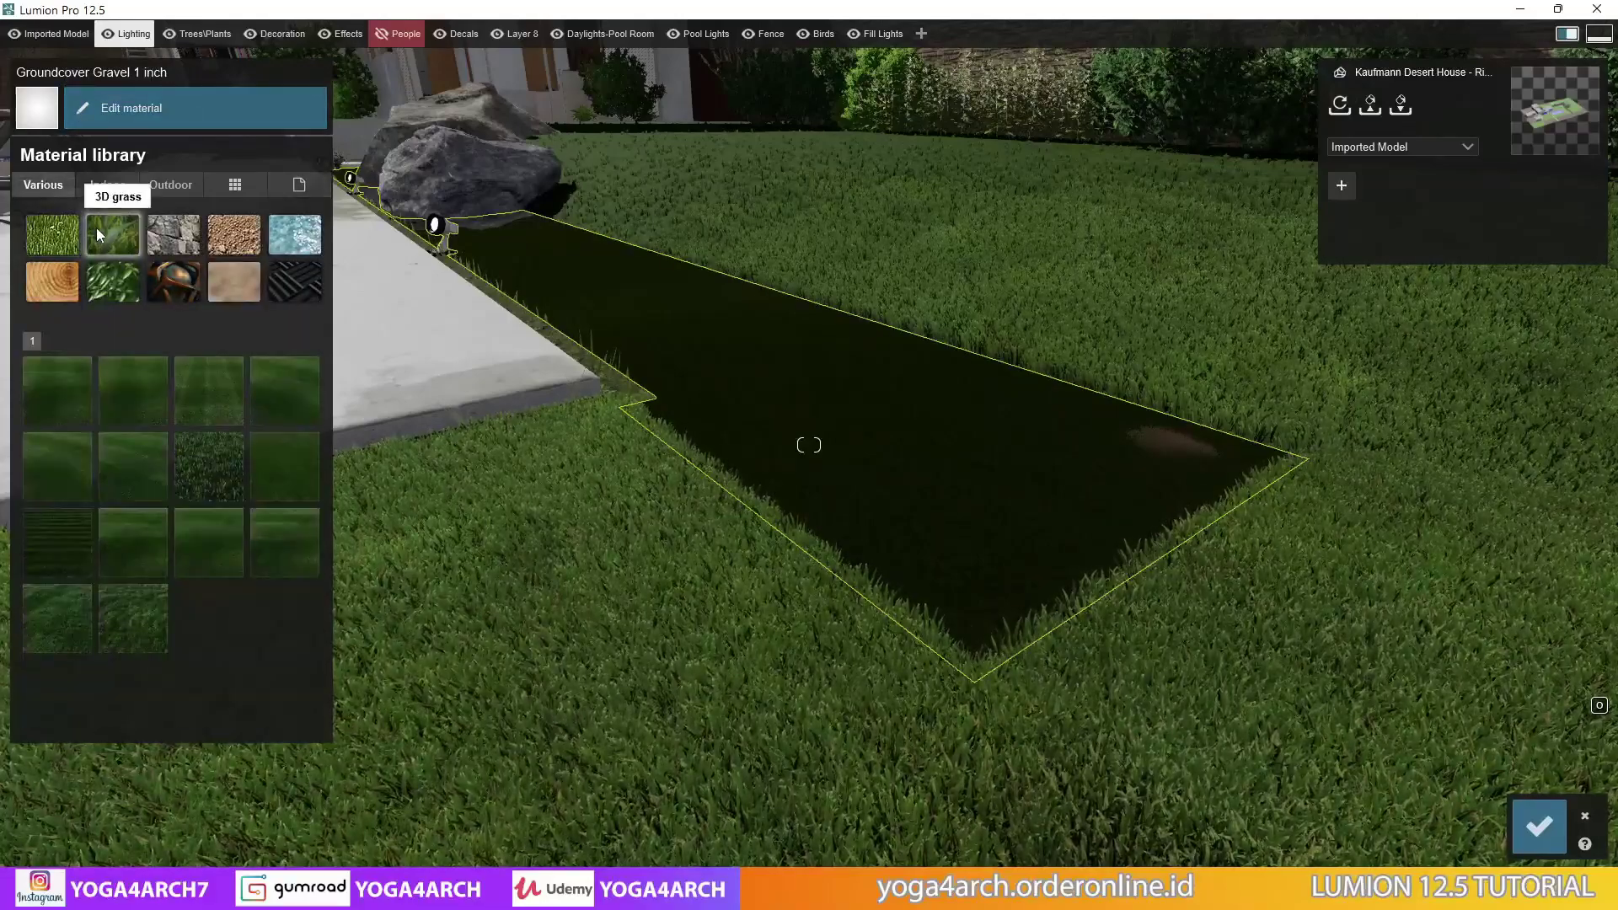
{"action": "left_click", "coordinate": [290, 474]}
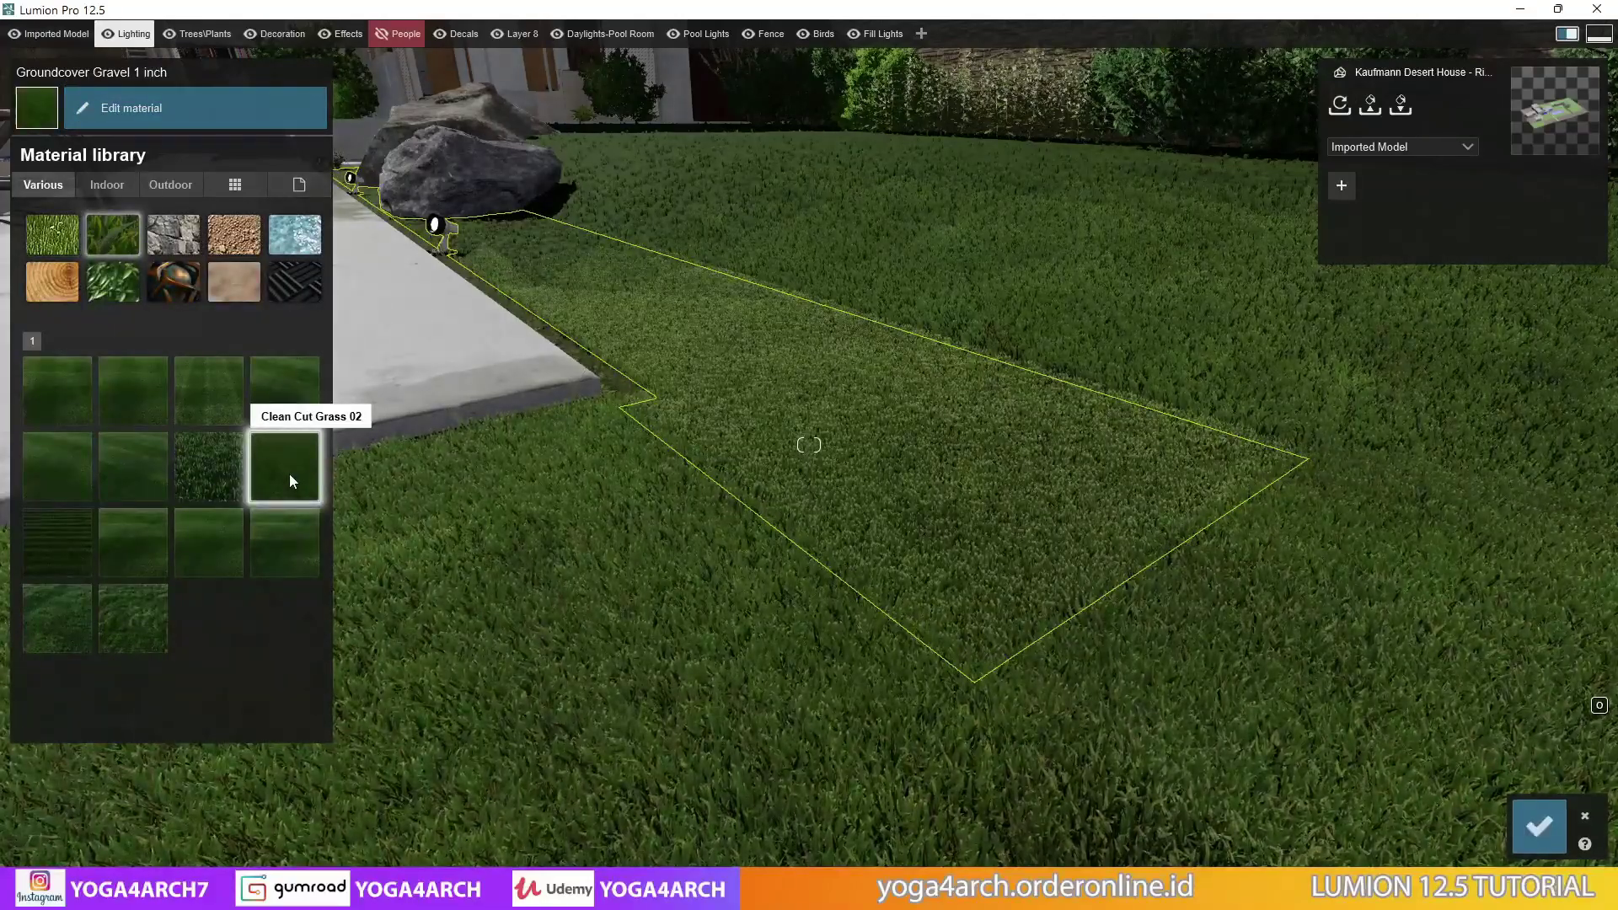
Paste the lawn's tuned grass settings onto the strip's Clean Cut Grass 02
{"action": "left_click", "coordinate": [864, 491]}
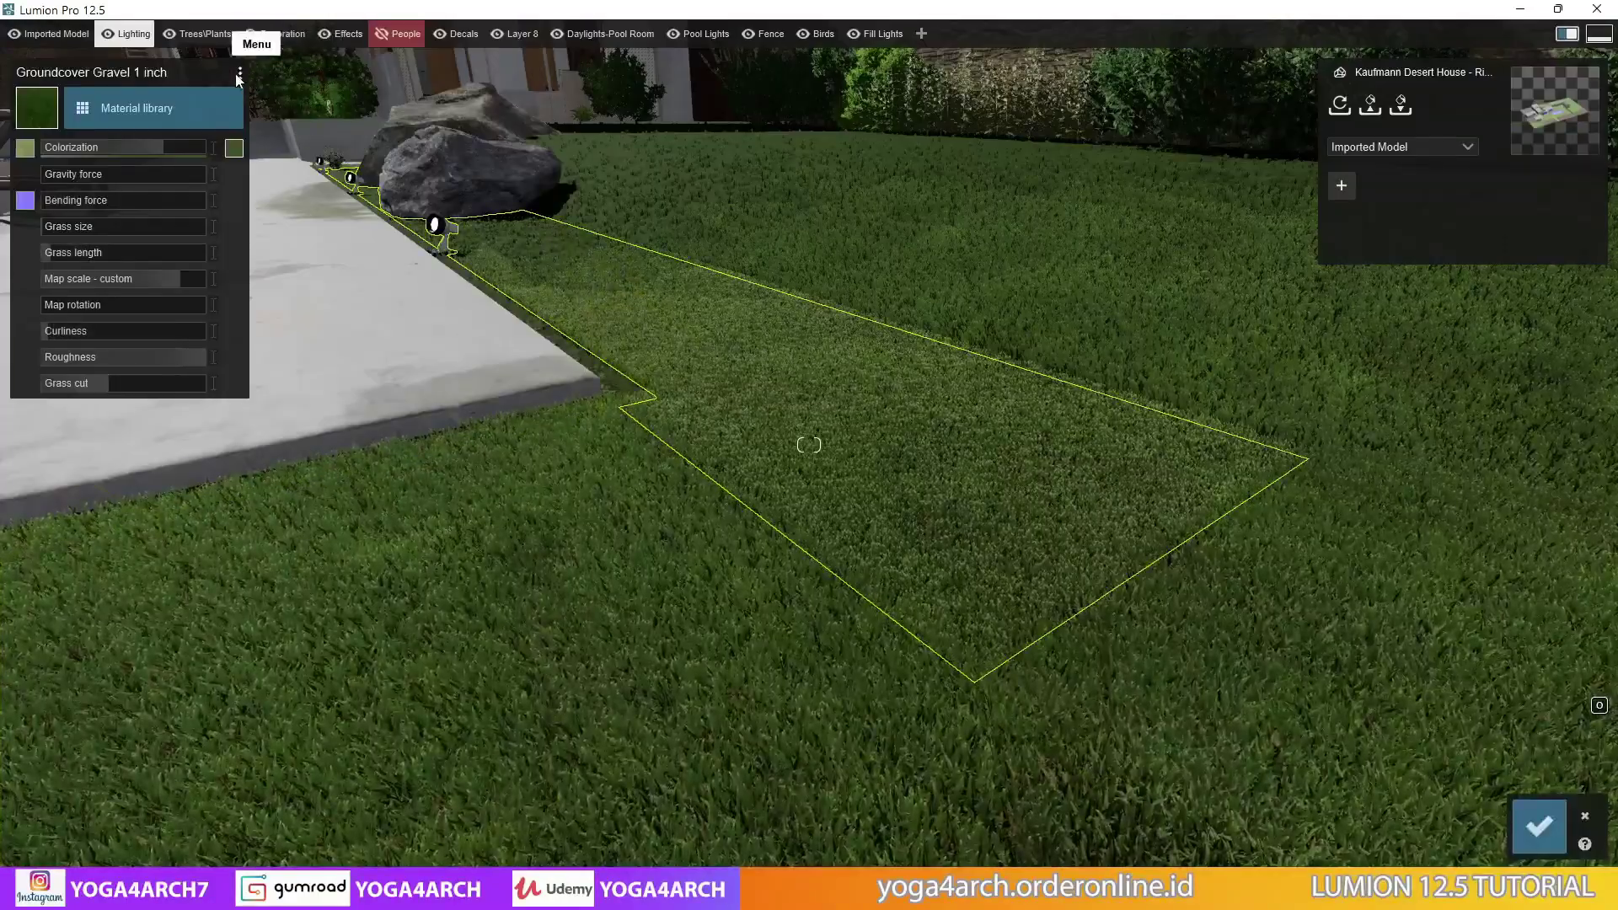
{"action": "left_click", "coordinate": [240, 73]}
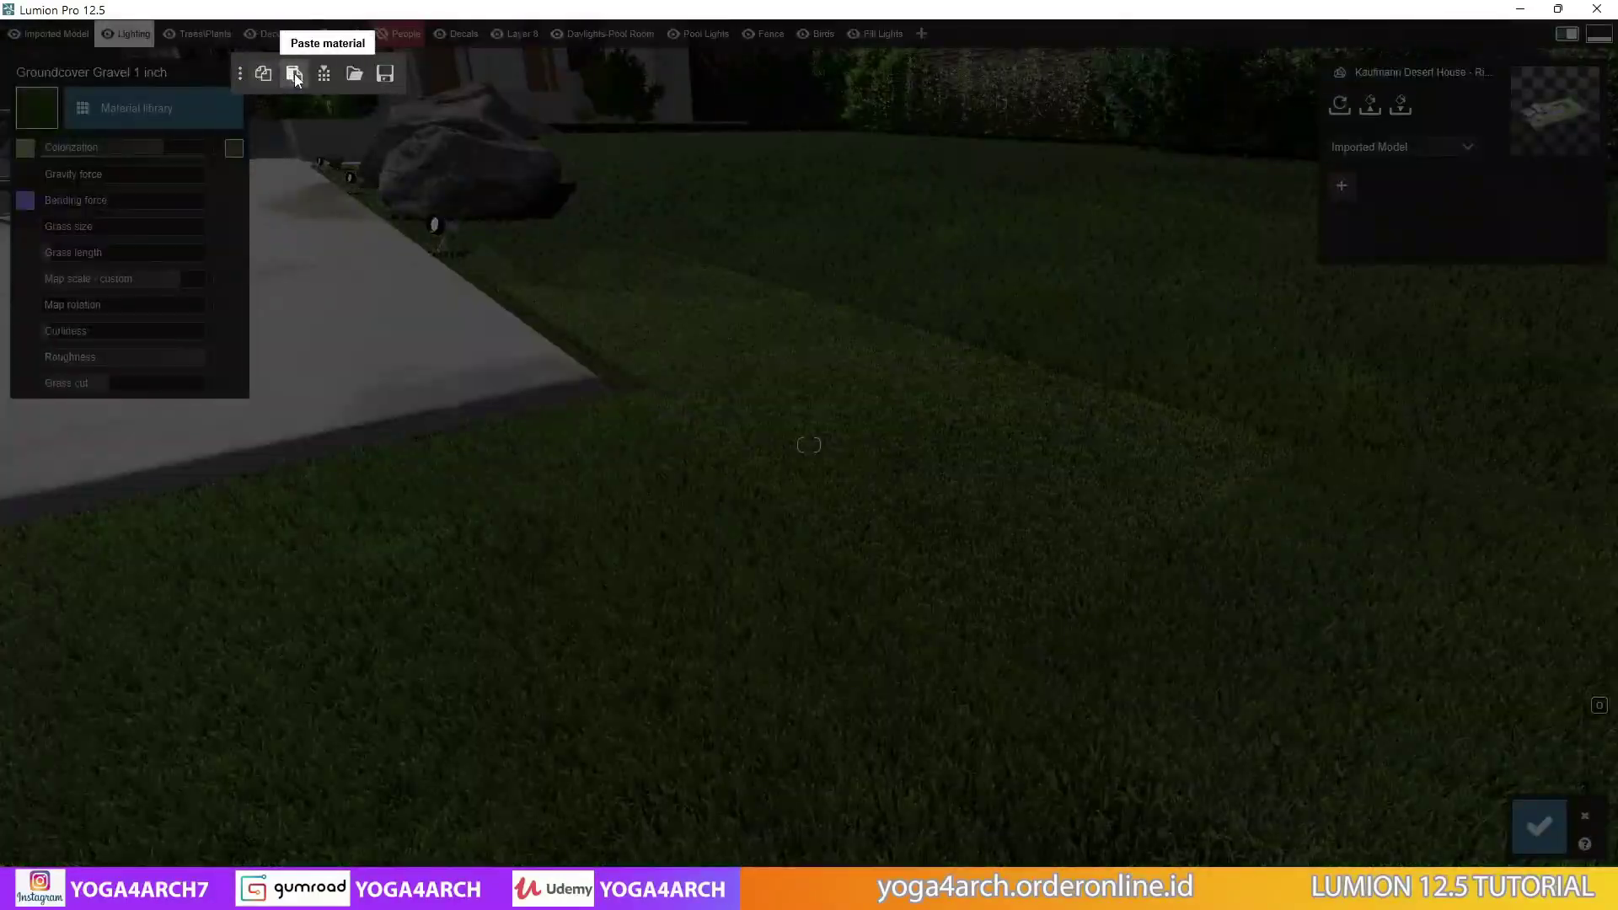
{"action": "left_click", "coordinate": [569, 577]}
Leave the material editor and jump to the saved Terrace camera in Photo mode
{"action": "left_click", "coordinate": [1538, 826]}
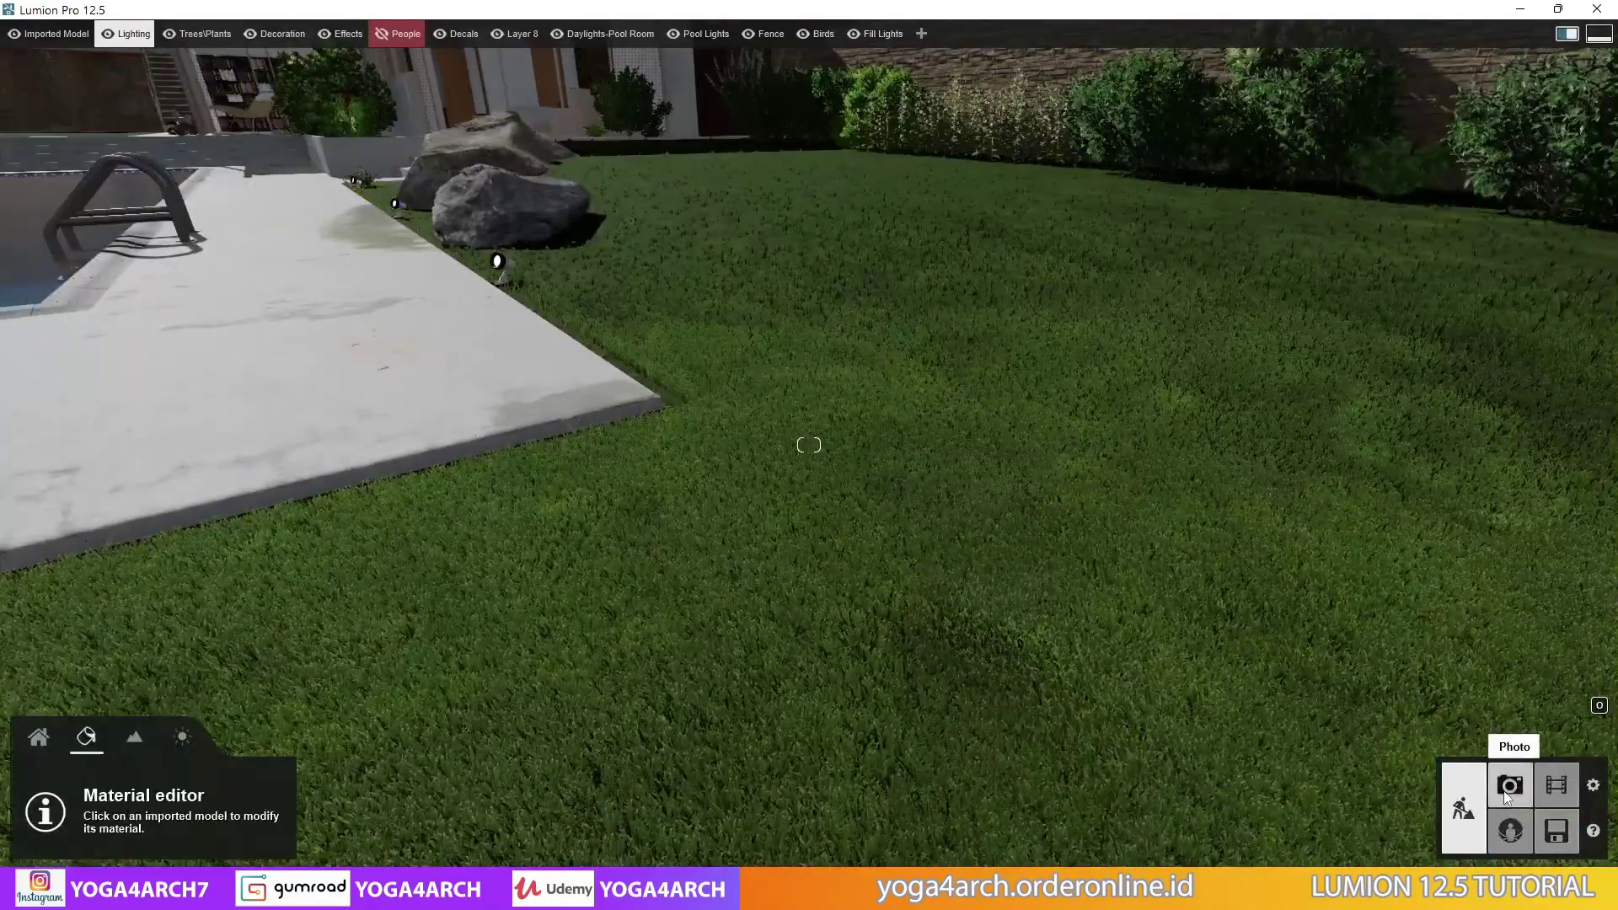
{"action": "left_click", "coordinate": [1503, 784]}
{"action": "left_click", "coordinate": [1039, 750]}
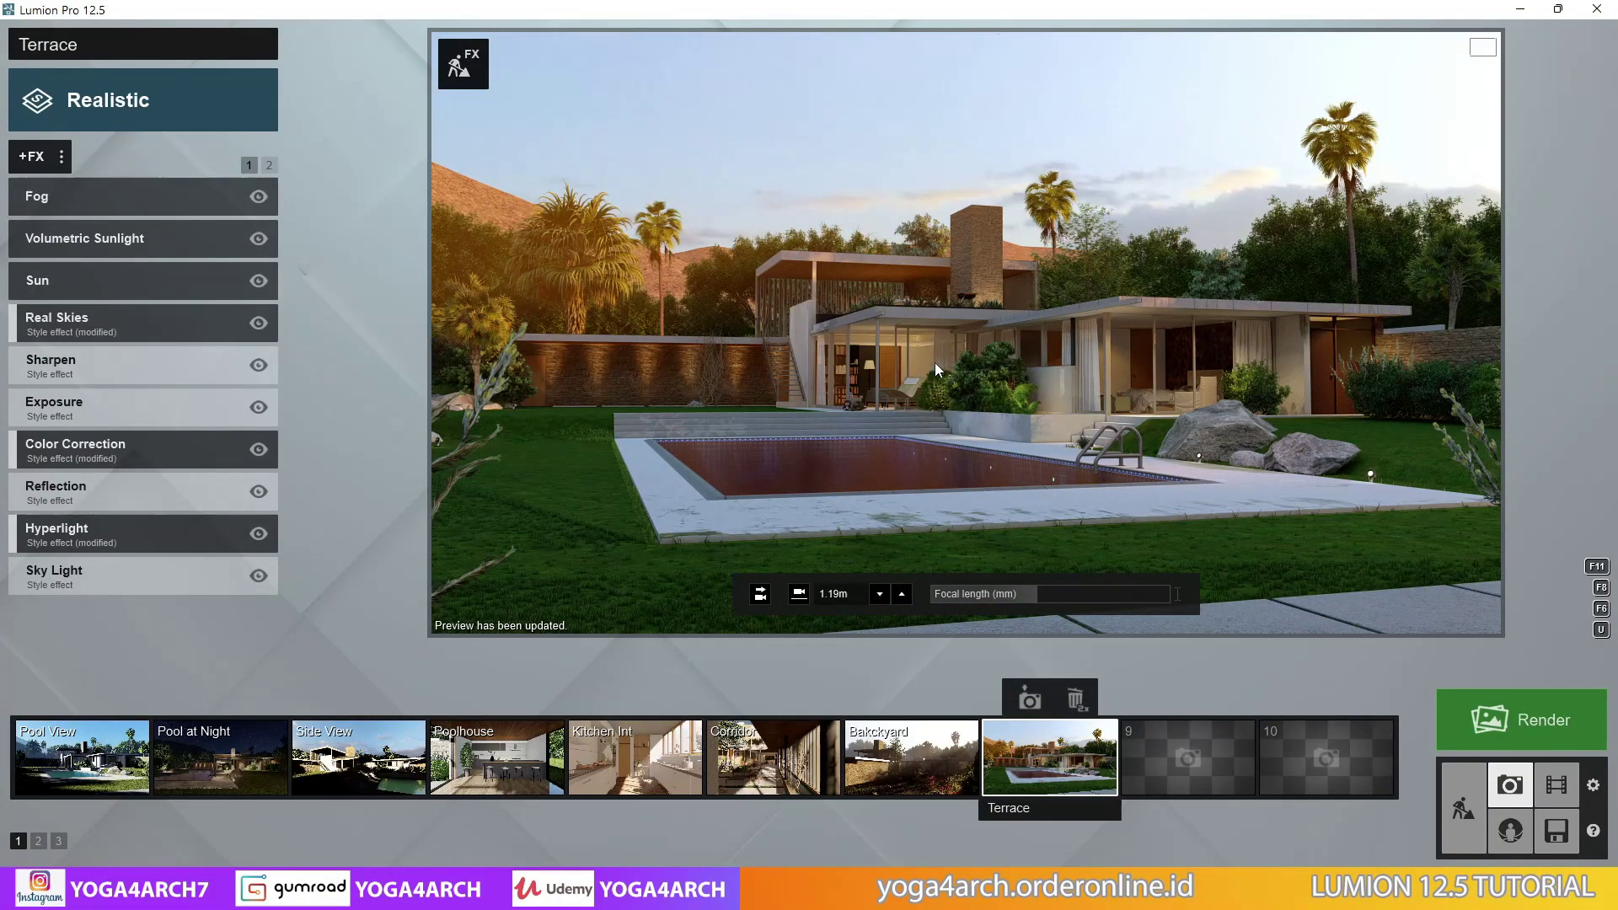
{"action": "mouse_move", "coordinate": [139, 196]}
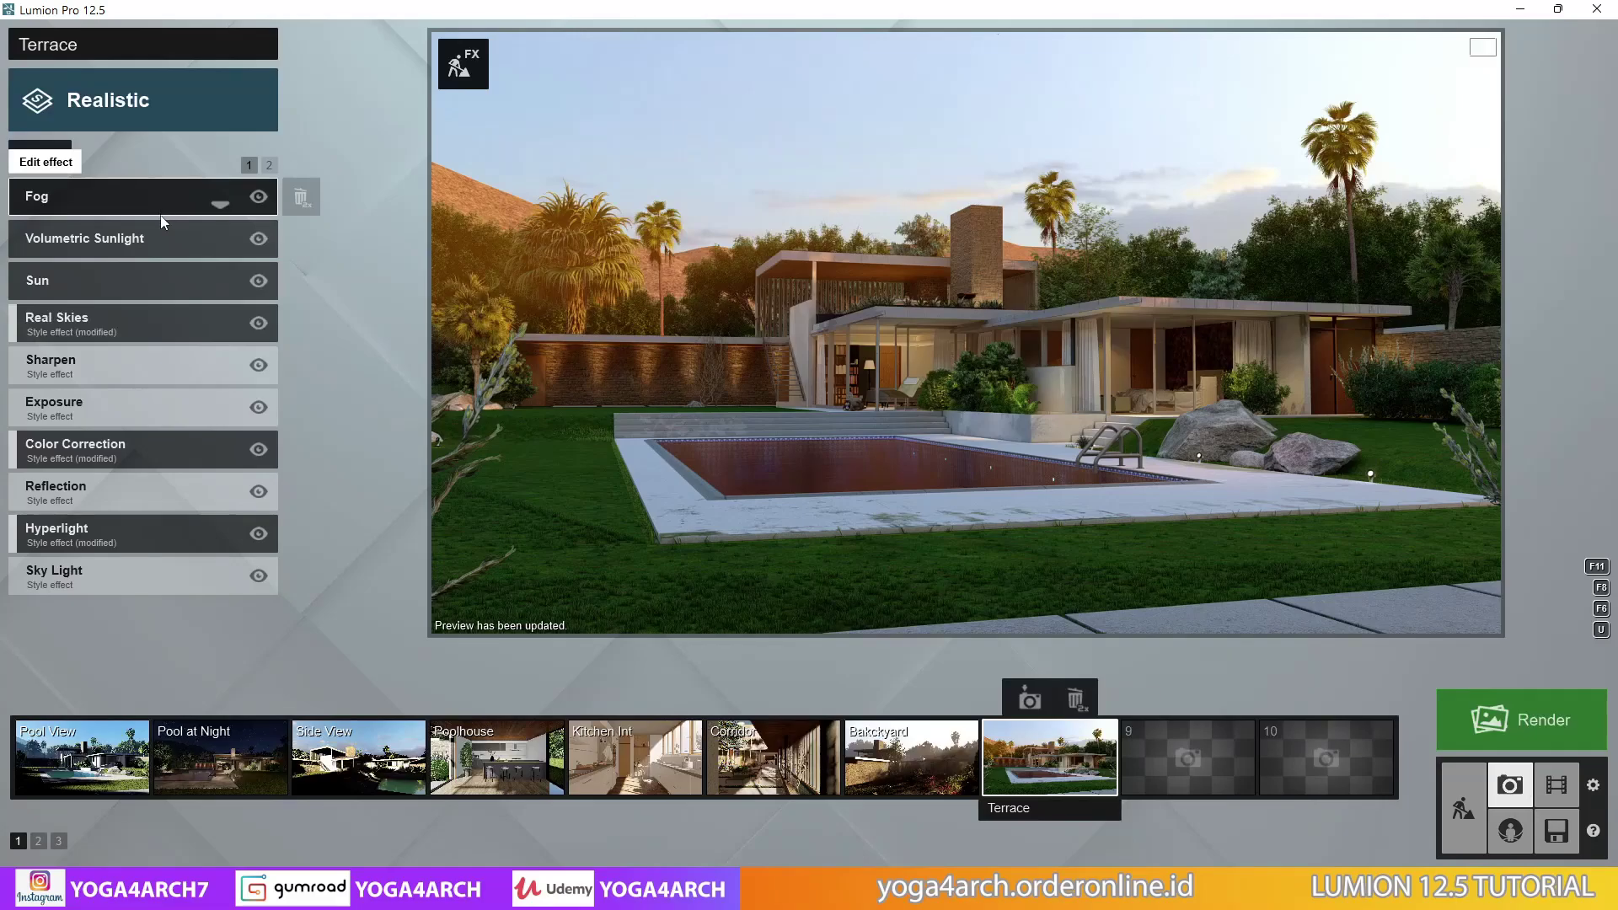
Adjust the Terrace photo's Sky Light saturation and restore the saved Terrace camera view
{"action": "left_click", "coordinate": [145, 570]}
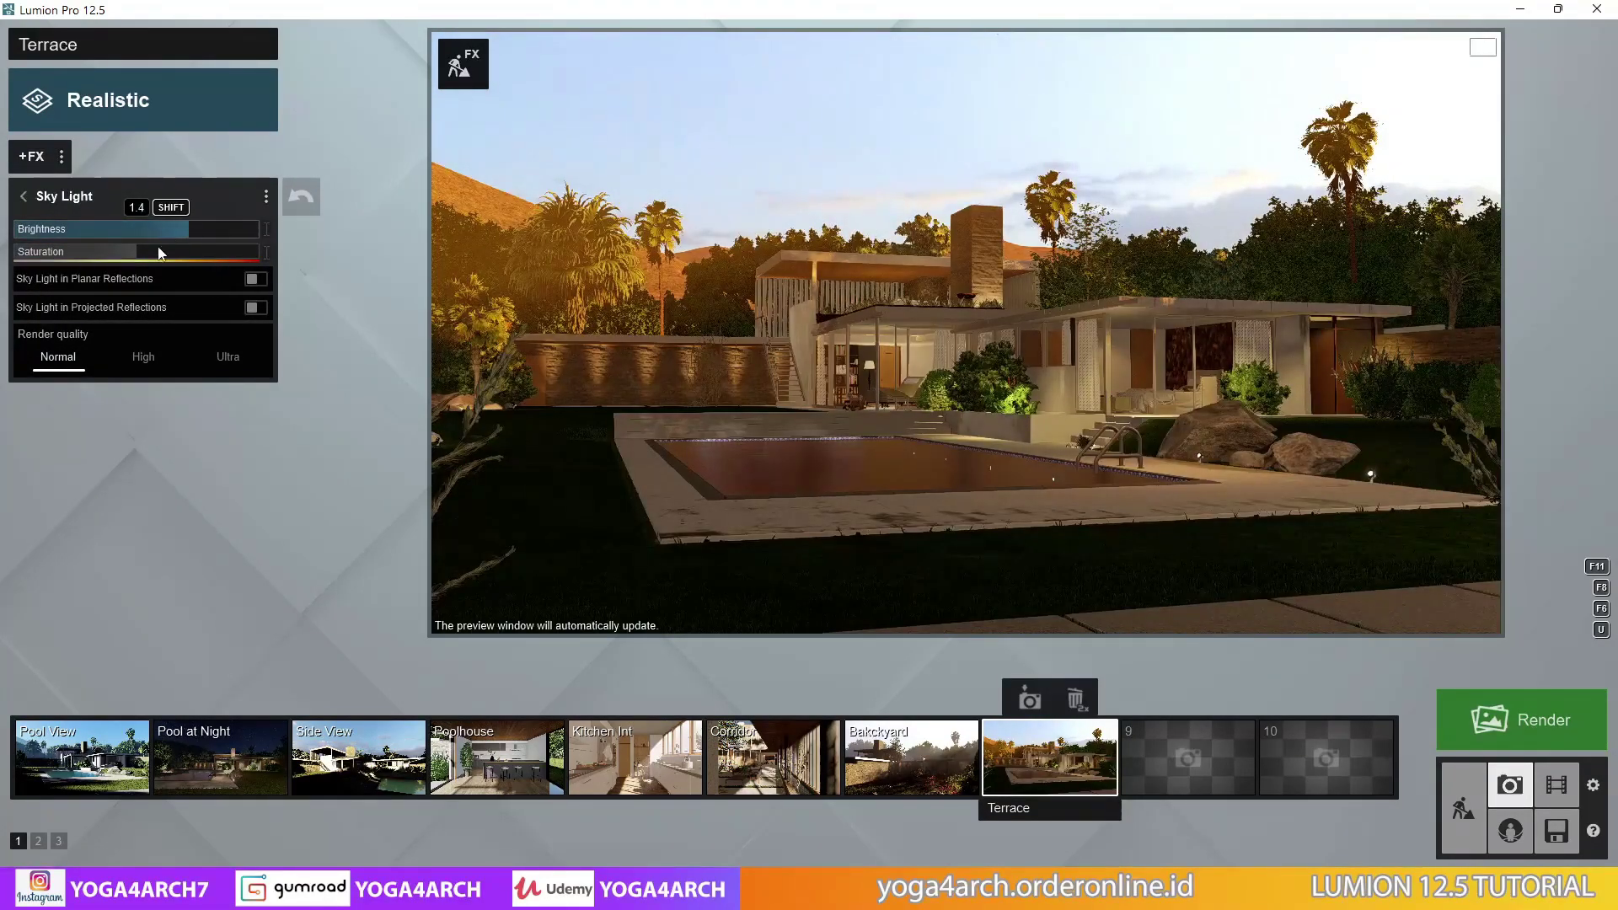
{"action": "left_click", "coordinate": [194, 252]}
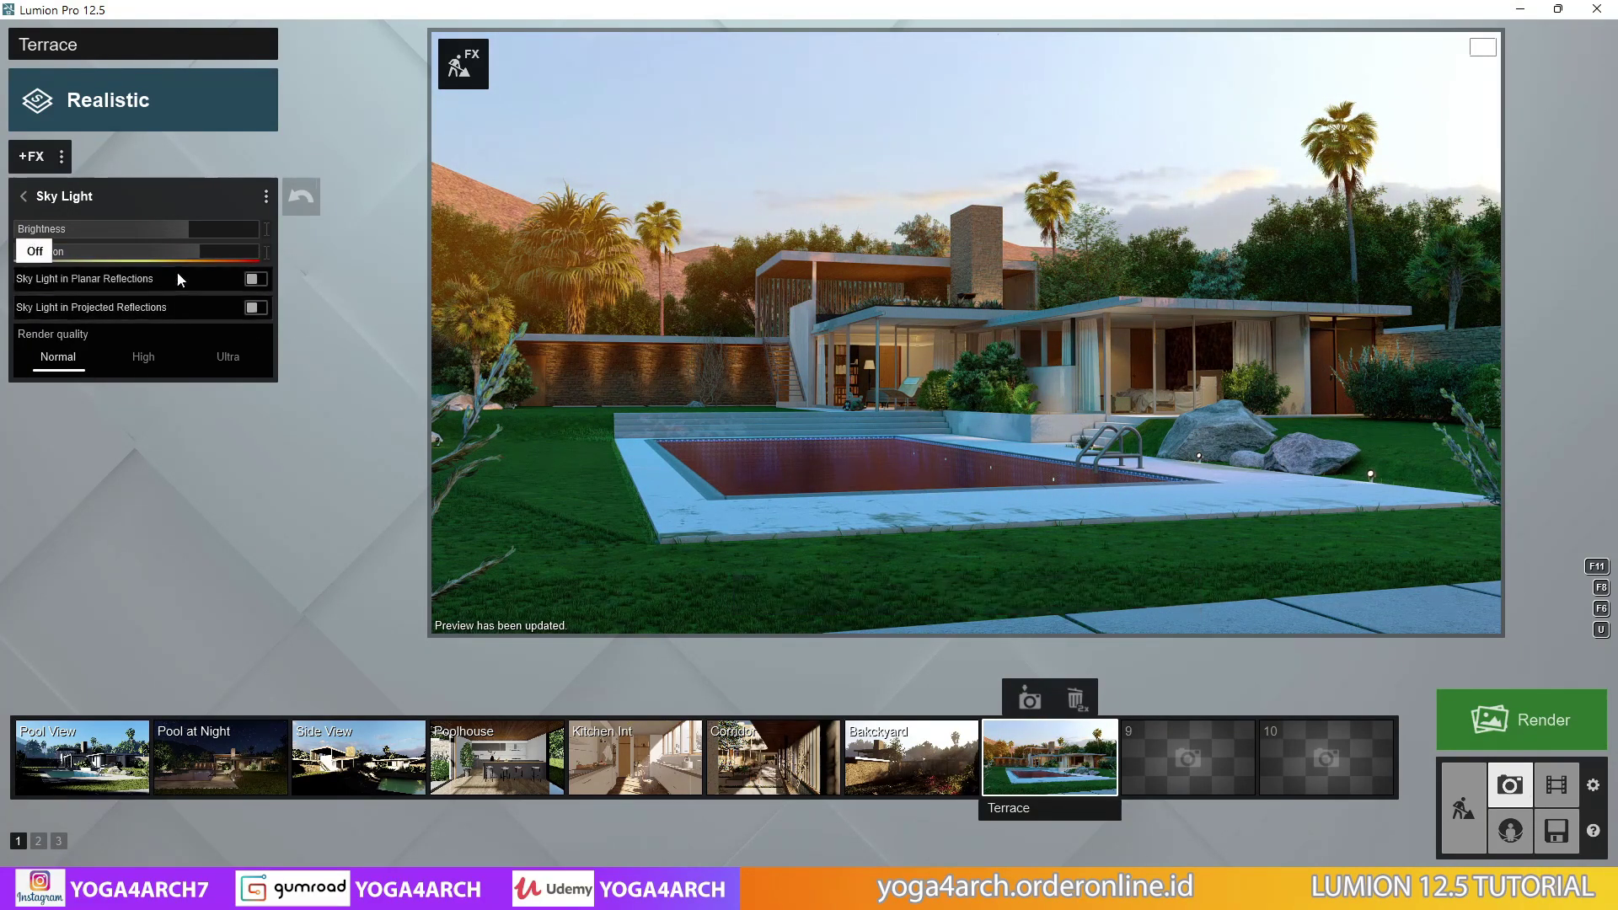
{"action": "left_click", "coordinate": [149, 252]}
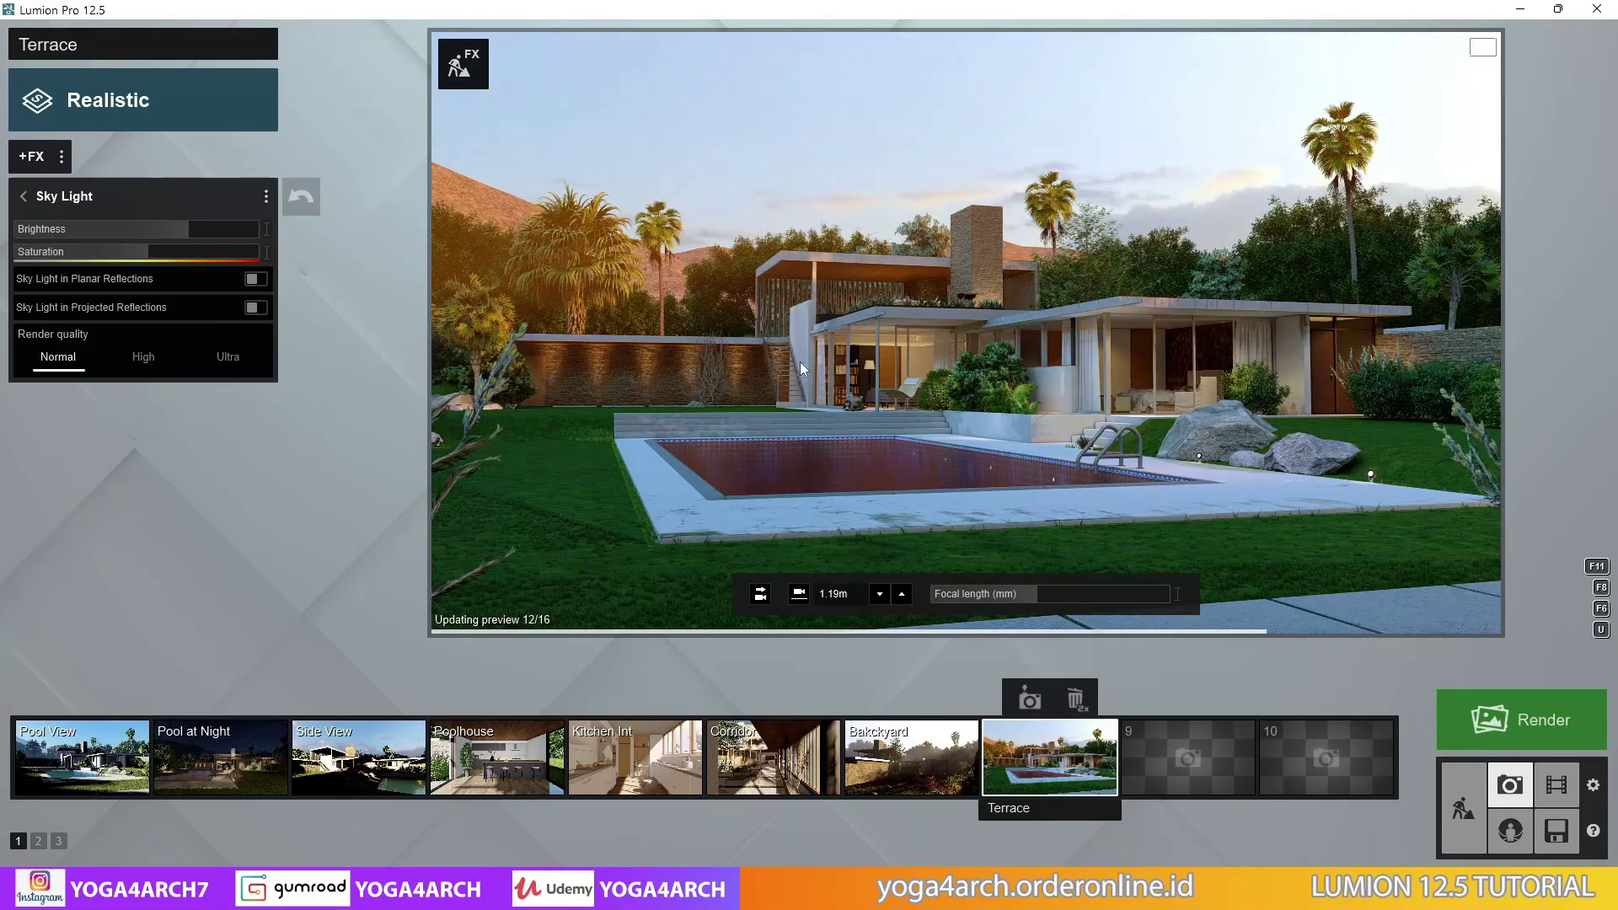
{"action": "key", "text": "w"}
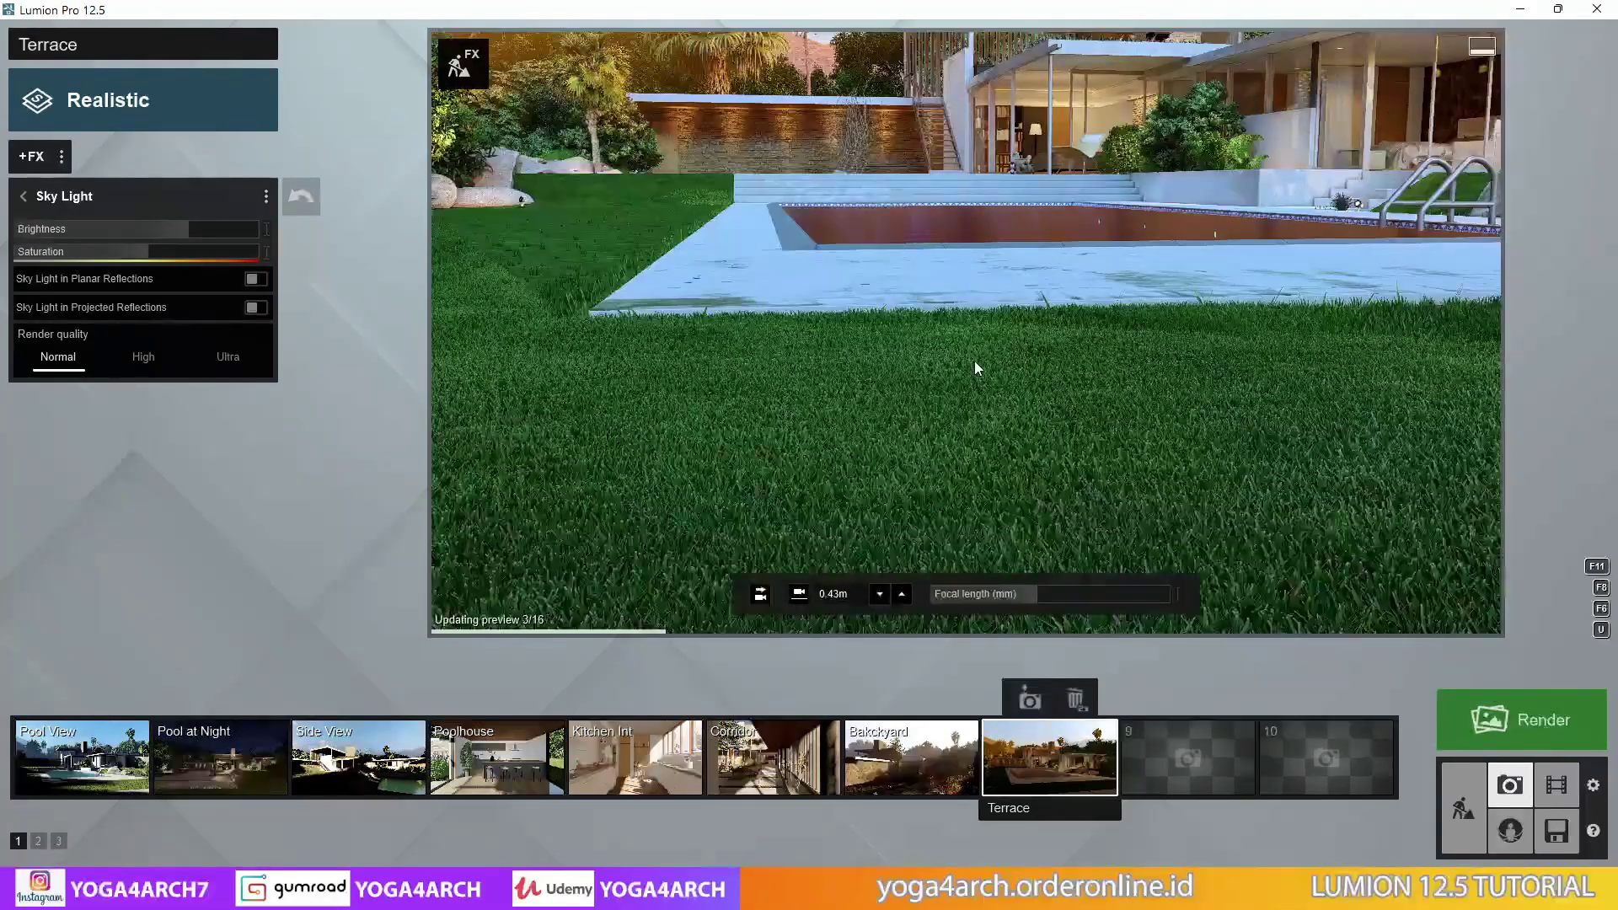
{"action": "left_click", "coordinate": [1050, 757]}
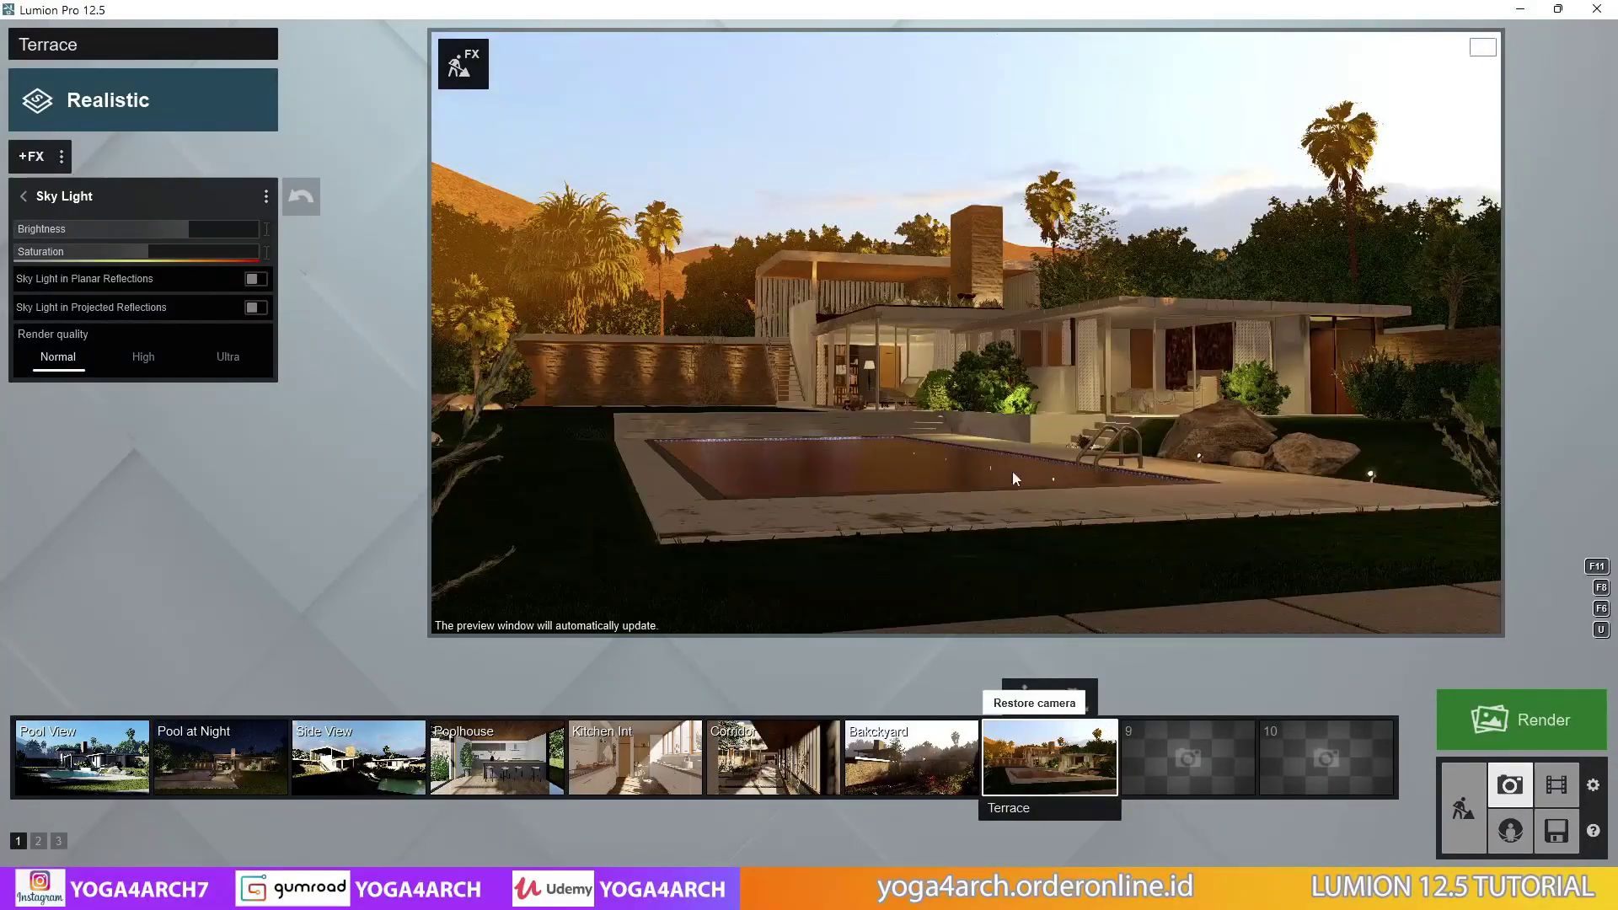
{"action": "left_click", "coordinate": [31, 156]}
Add a Featured Reflection effect with the pool and three window glass panes as four planes
{"action": "left_click", "coordinate": [532, 266]}
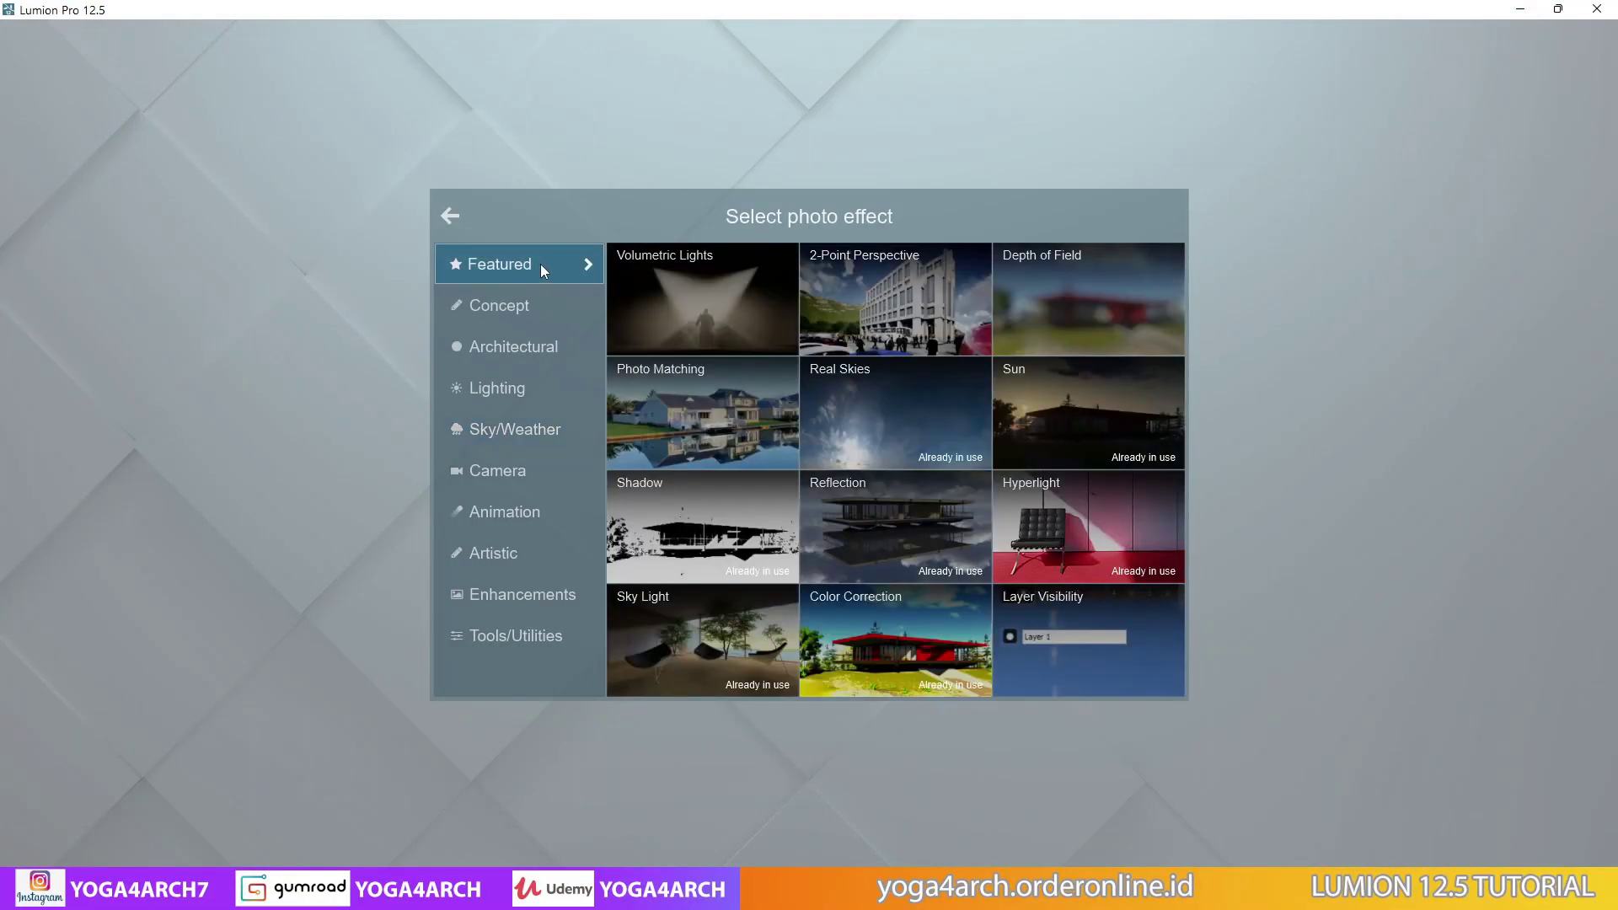
{"action": "left_click", "coordinate": [903, 532]}
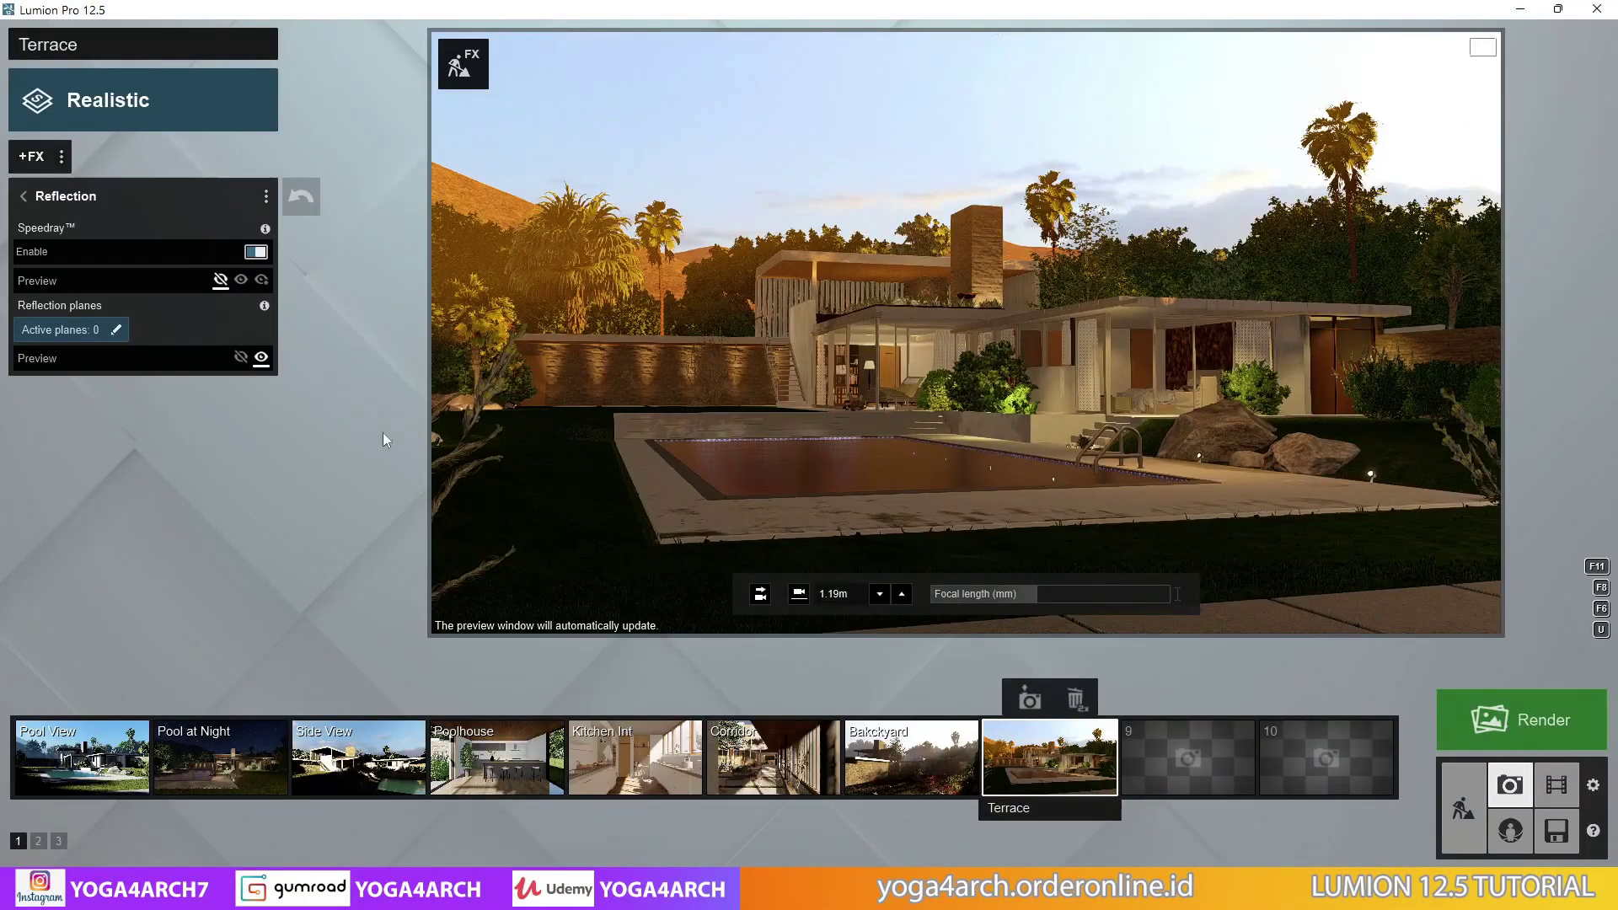
{"action": "left_click", "coordinate": [116, 330]}
{"action": "left_click", "coordinate": [593, 662]}
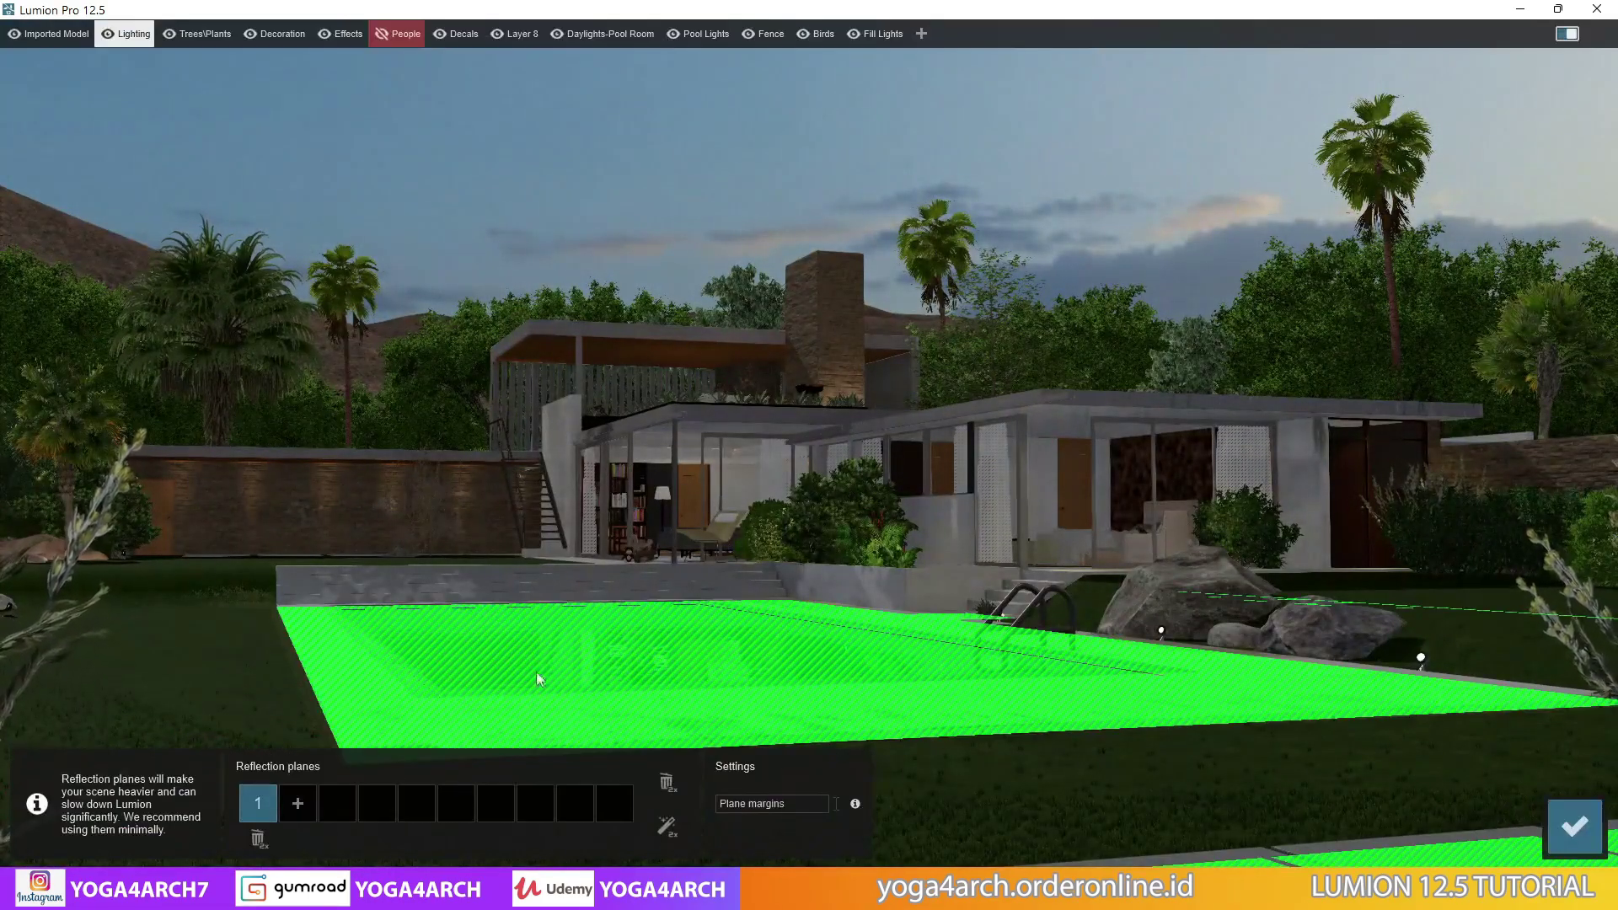
{"action": "left_click", "coordinate": [337, 803]}
{"action": "left_click", "coordinate": [1124, 491]}
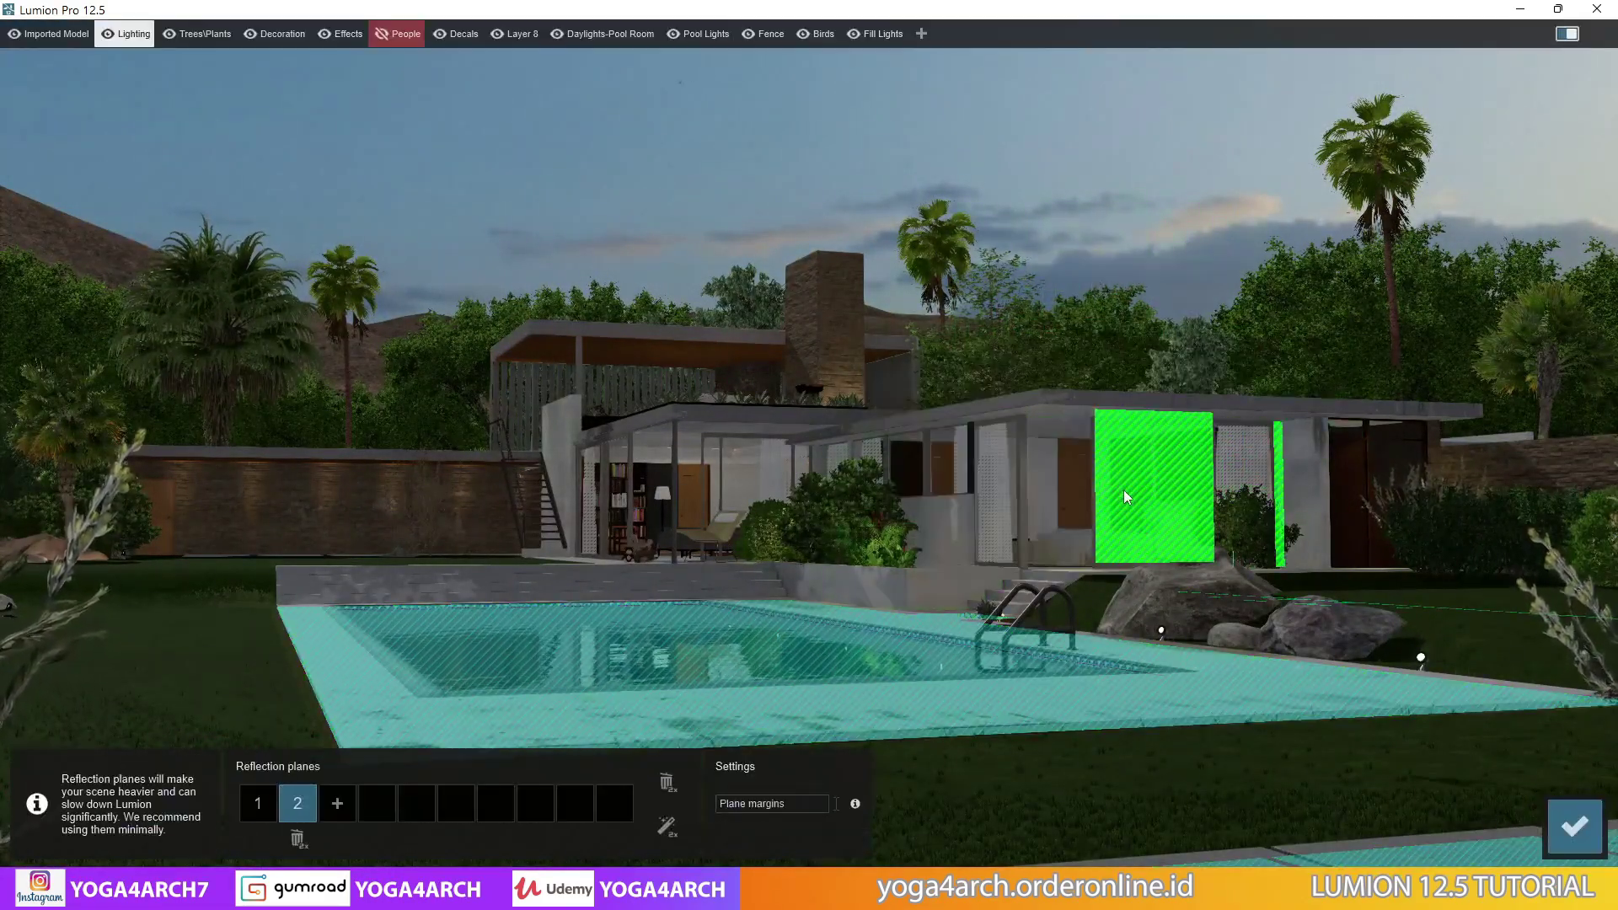
{"action": "left_click", "coordinate": [338, 803]}
{"action": "left_click", "coordinate": [943, 472]}
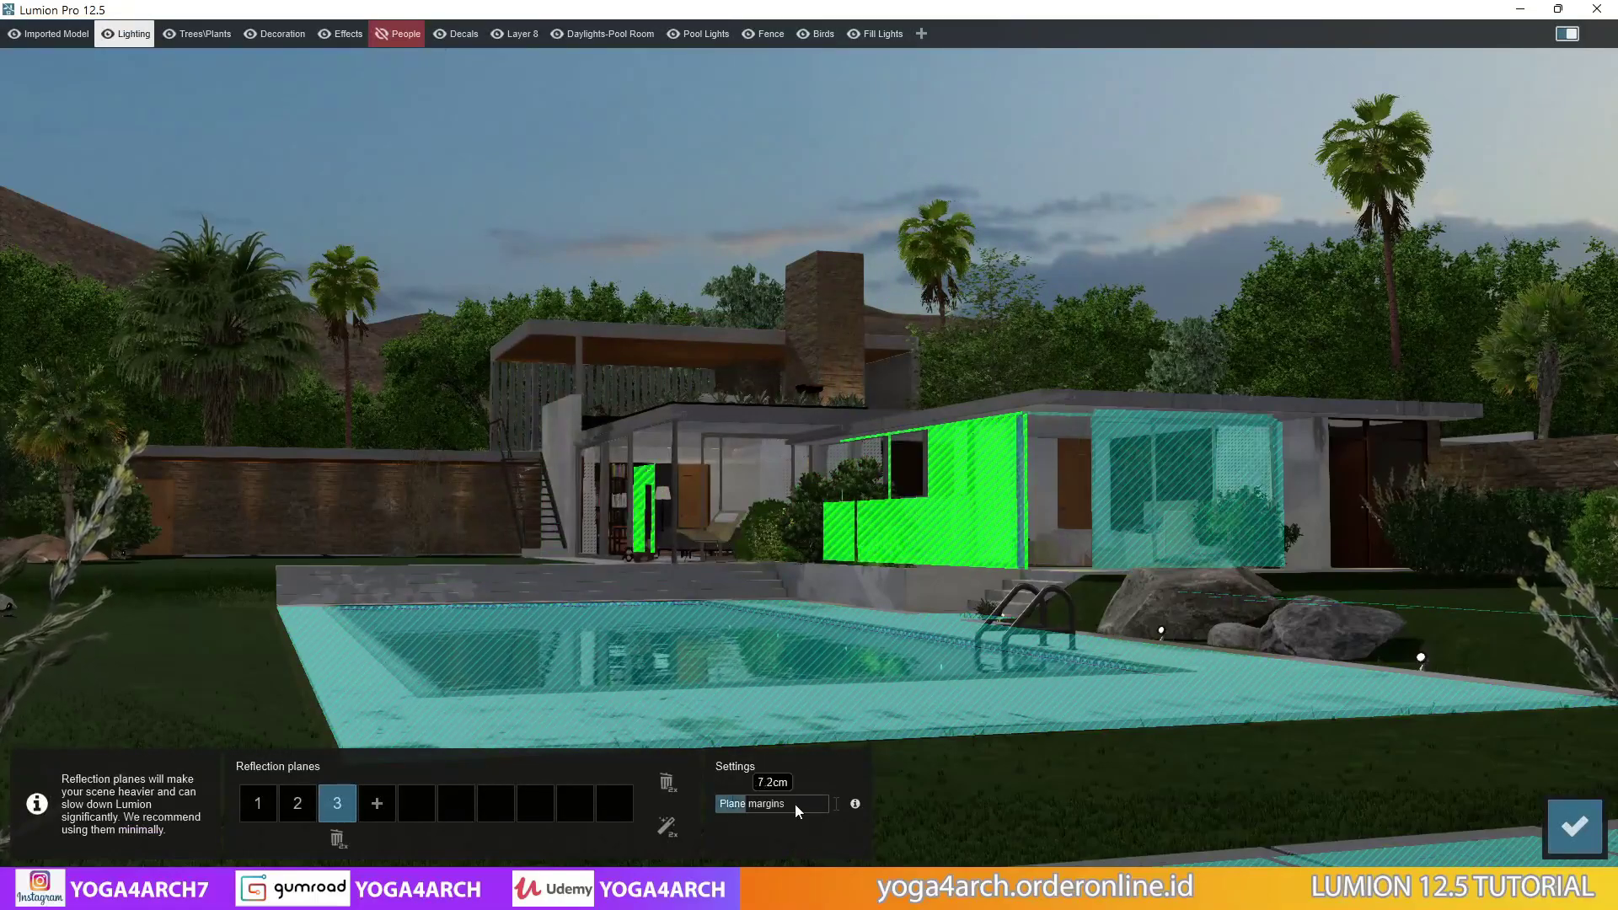
{"action": "left_click", "coordinate": [377, 803]}
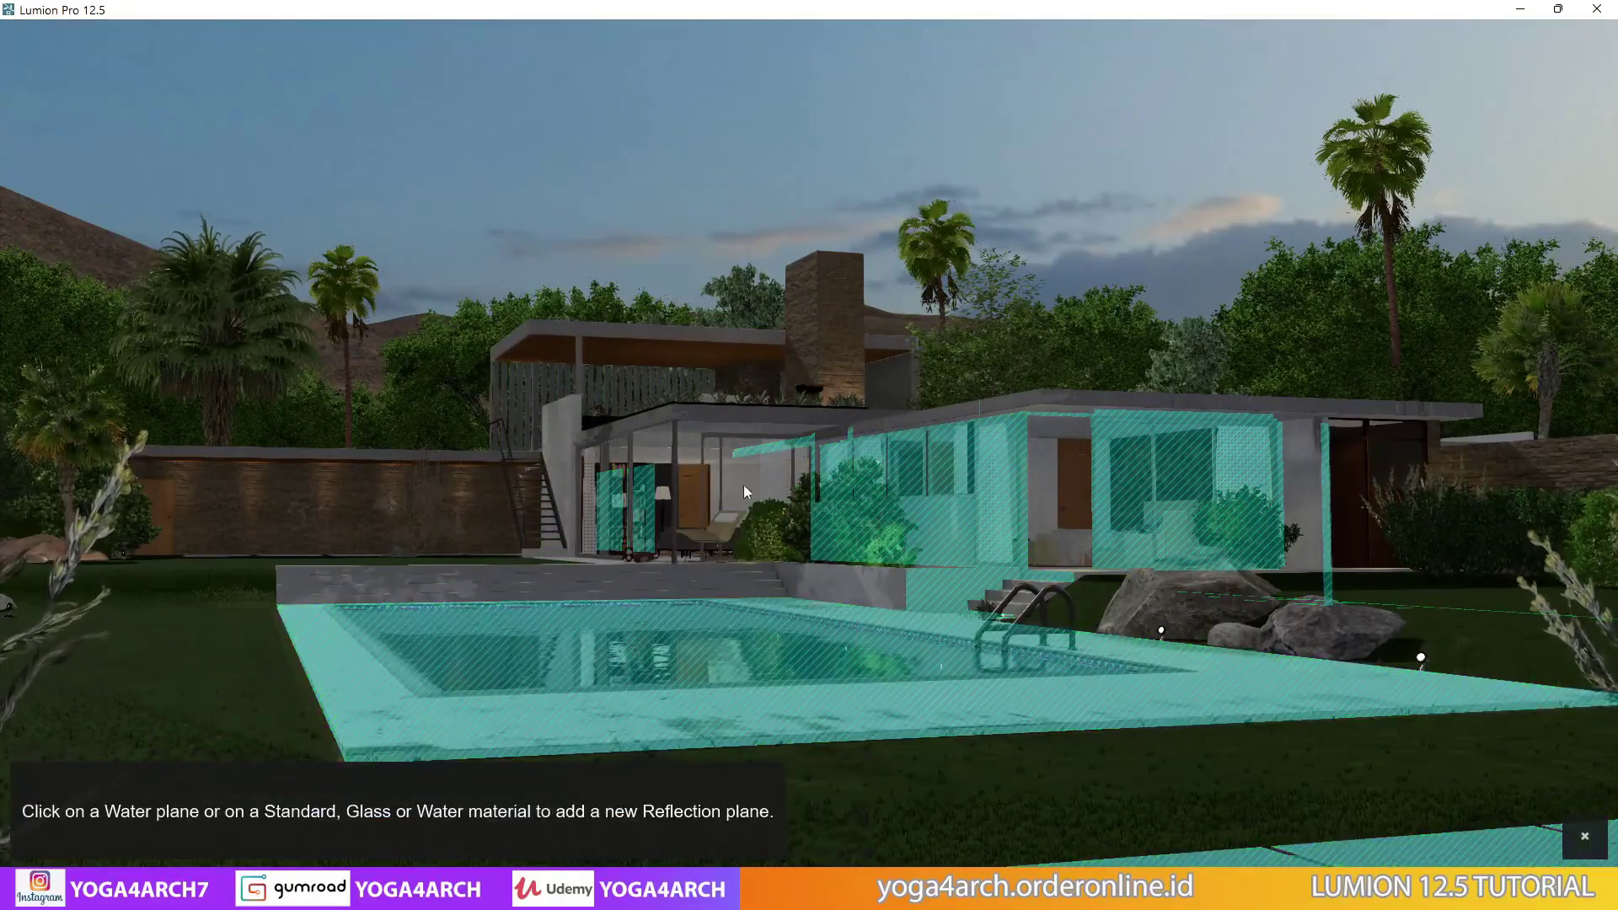
{"action": "left_click", "coordinate": [736, 487]}
{"action": "left_click", "coordinate": [1574, 826]}
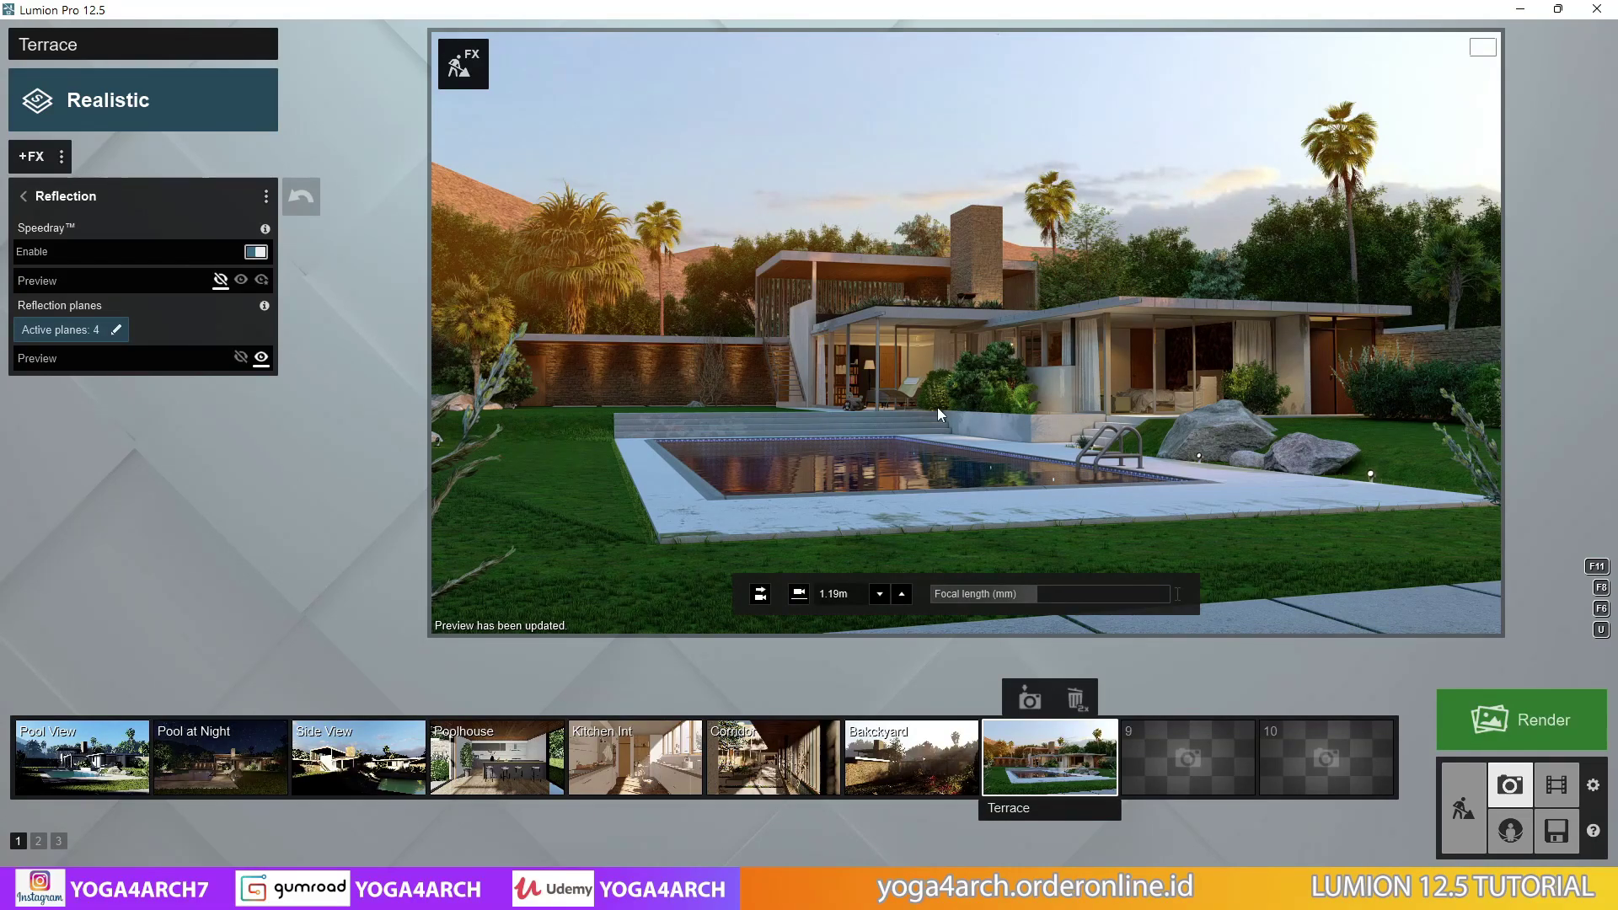
Back in Build mode, select Canadian Poplar 003 from Nature > Fine-detail trees
{"action": "left_click", "coordinate": [1463, 809]}
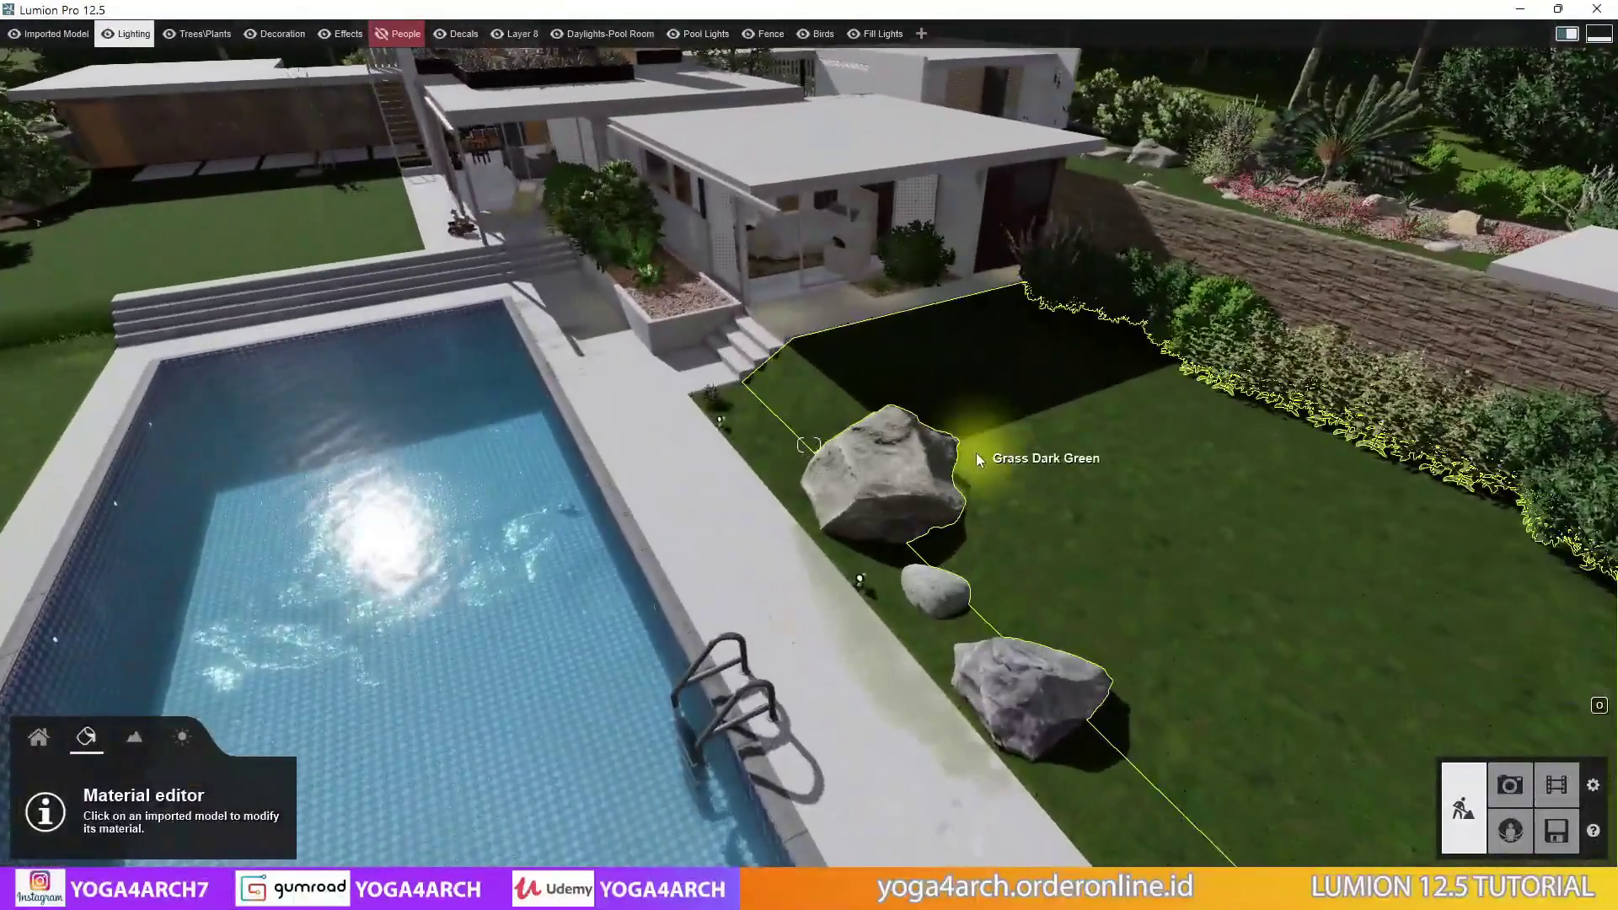
{"action": "left_click", "coordinate": [40, 738]}
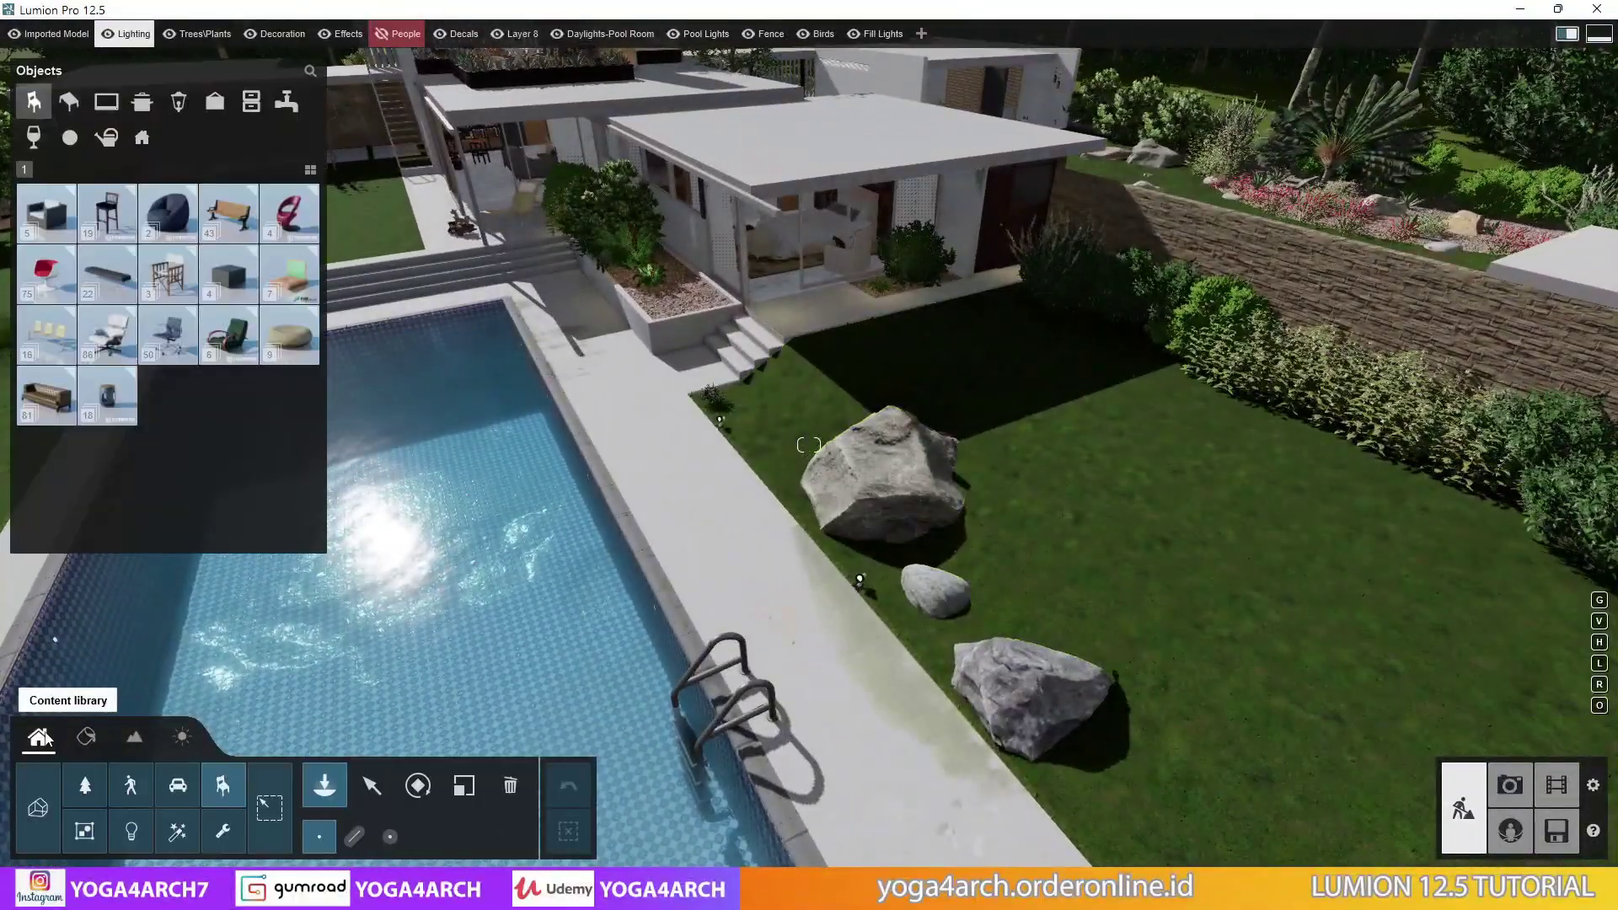
{"action": "left_click", "coordinate": [87, 773]}
{"action": "left_click", "coordinate": [214, 137]}
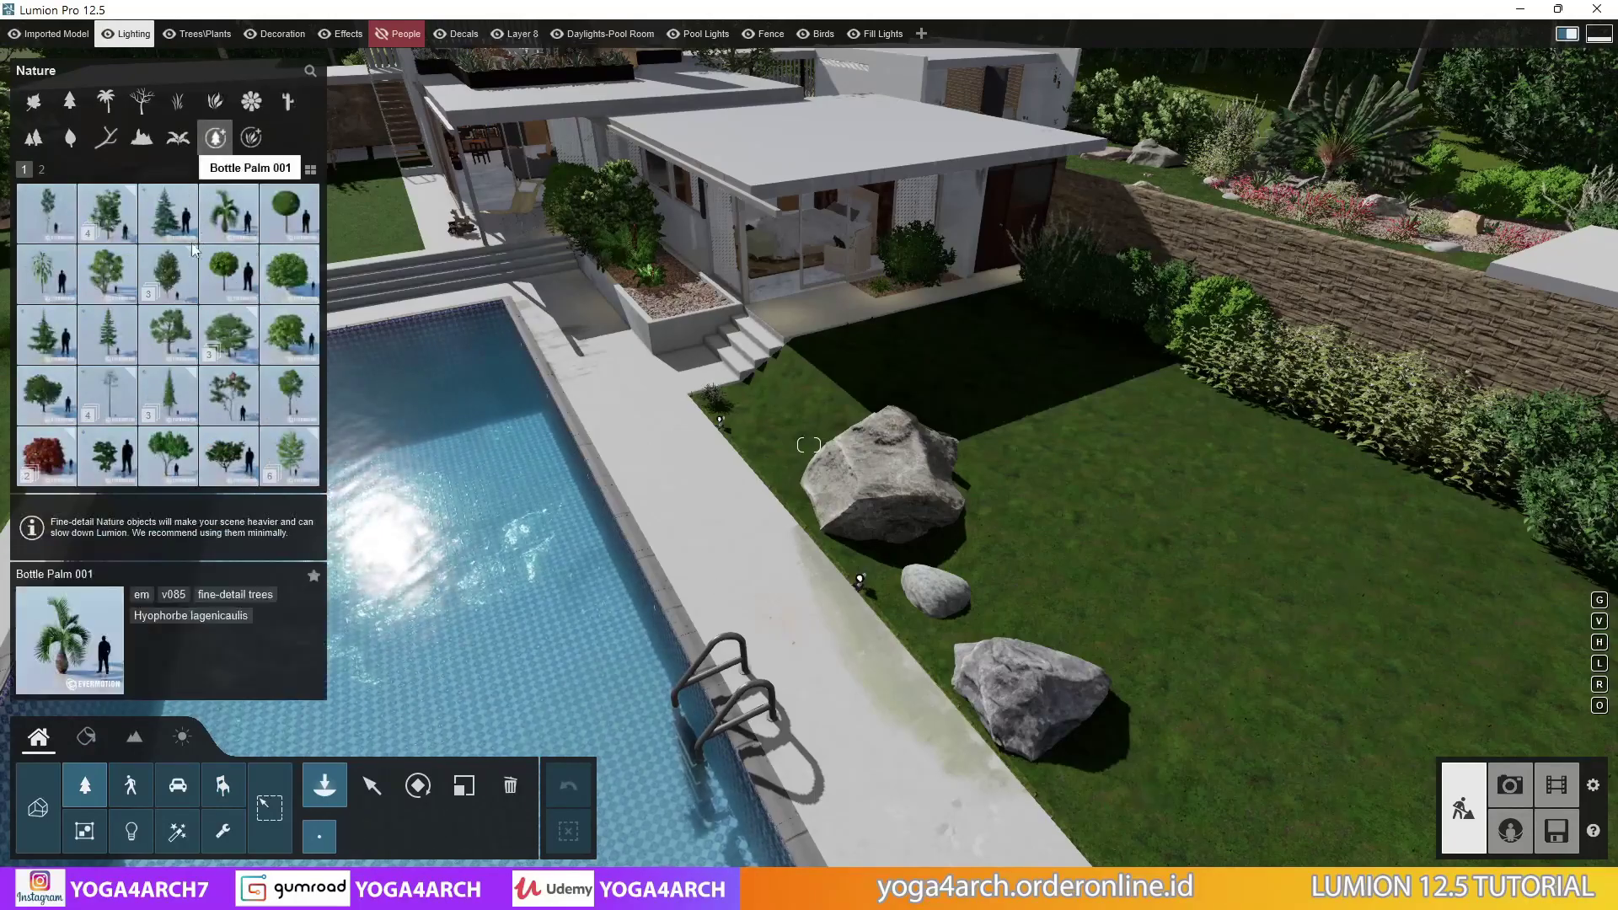
{"action": "left_click", "coordinate": [193, 249]}
{"action": "left_click", "coordinate": [228, 213]}
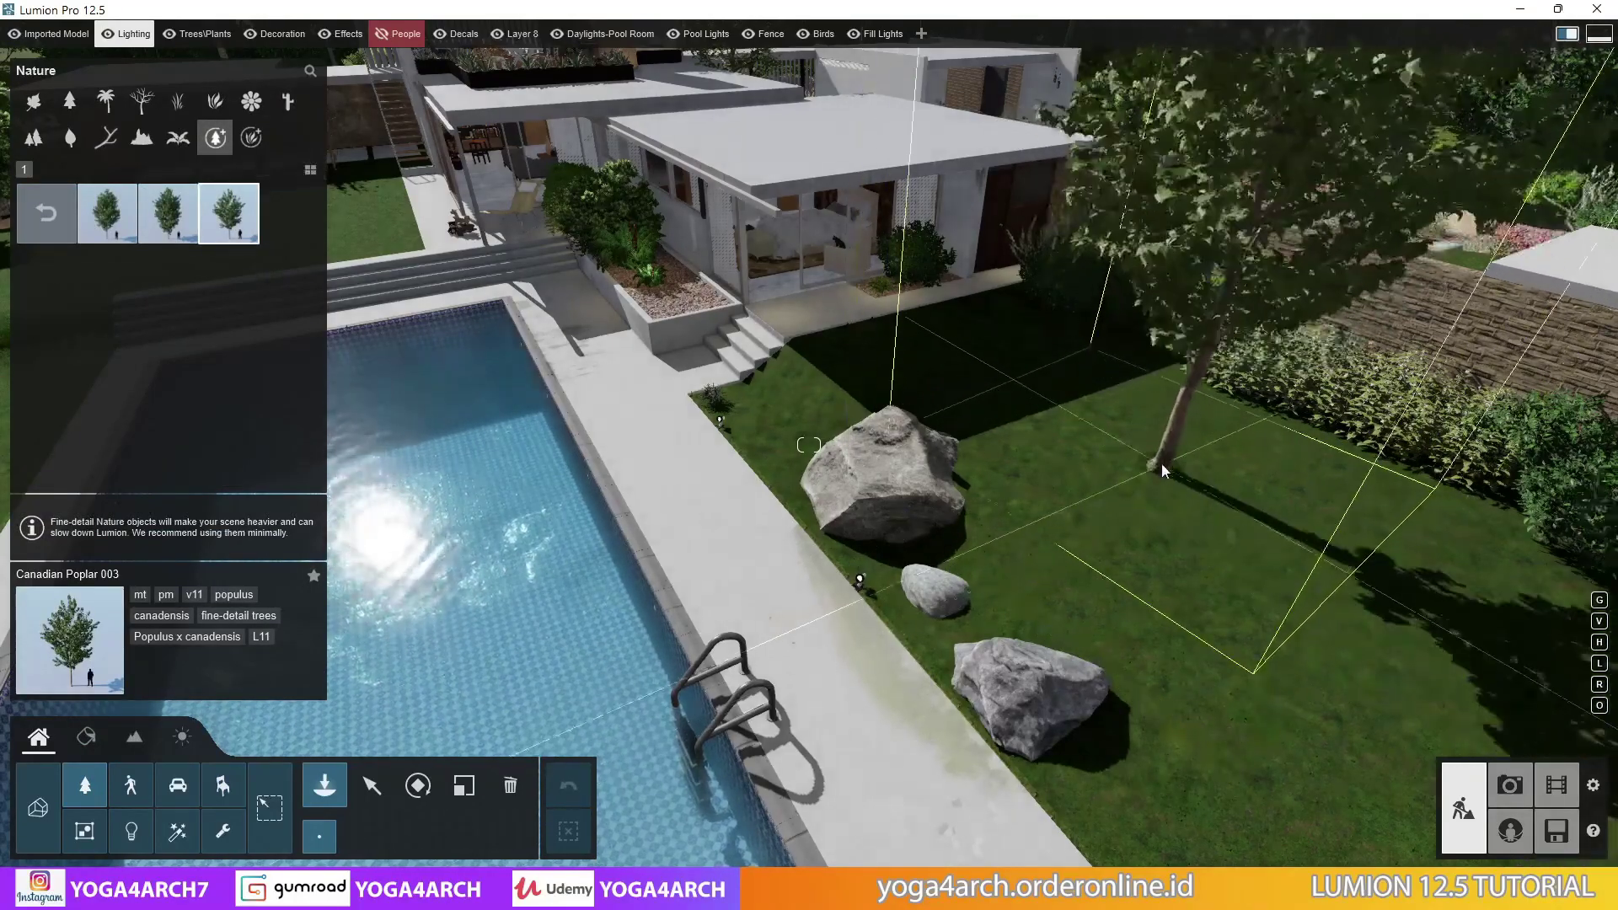
Plant two Canadian Poplars on the lawn beside the pool
{"action": "left_click", "coordinate": [1163, 470]}
{"action": "mouse_move", "coordinate": [107, 213]}
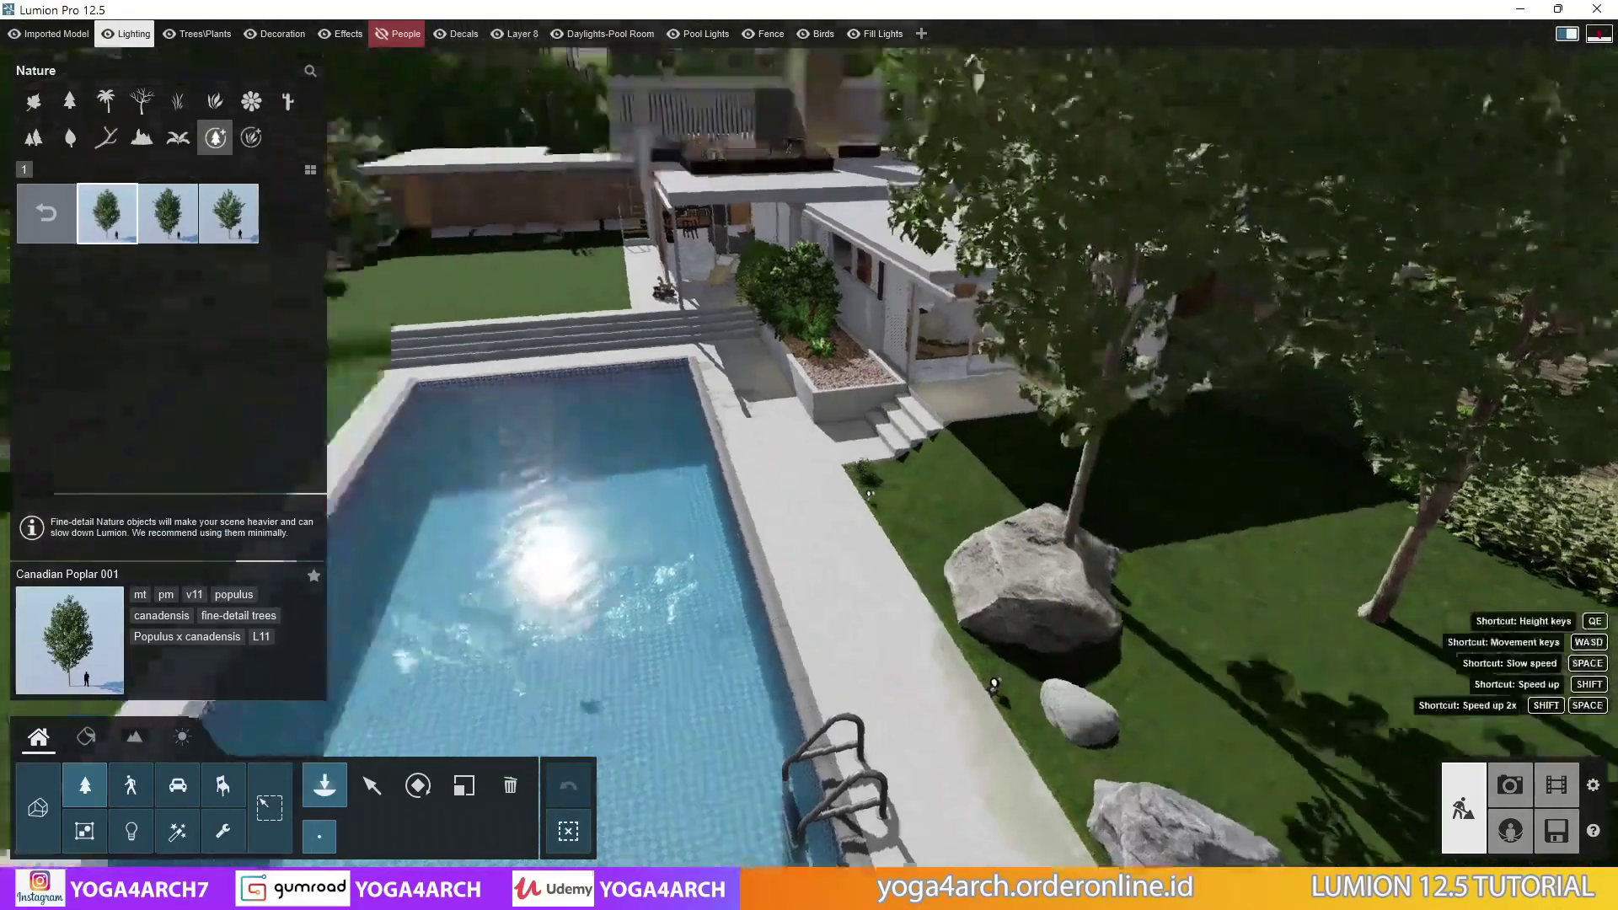
{"action": "mouse_move", "coordinate": [926, 525]}
{"action": "right_mouse_down"}
{"action": "mouse_move", "coordinate": [780, 331]}
{"action": "mouse_move", "coordinate": [795, 340]}
{"action": "right_mouse_up"}
{"action": "left_click", "coordinate": [780, 331]}
{"action": "scroll", "coordinate": [794, 340], "scroll_direction": "down", "scroll_amount": 5}
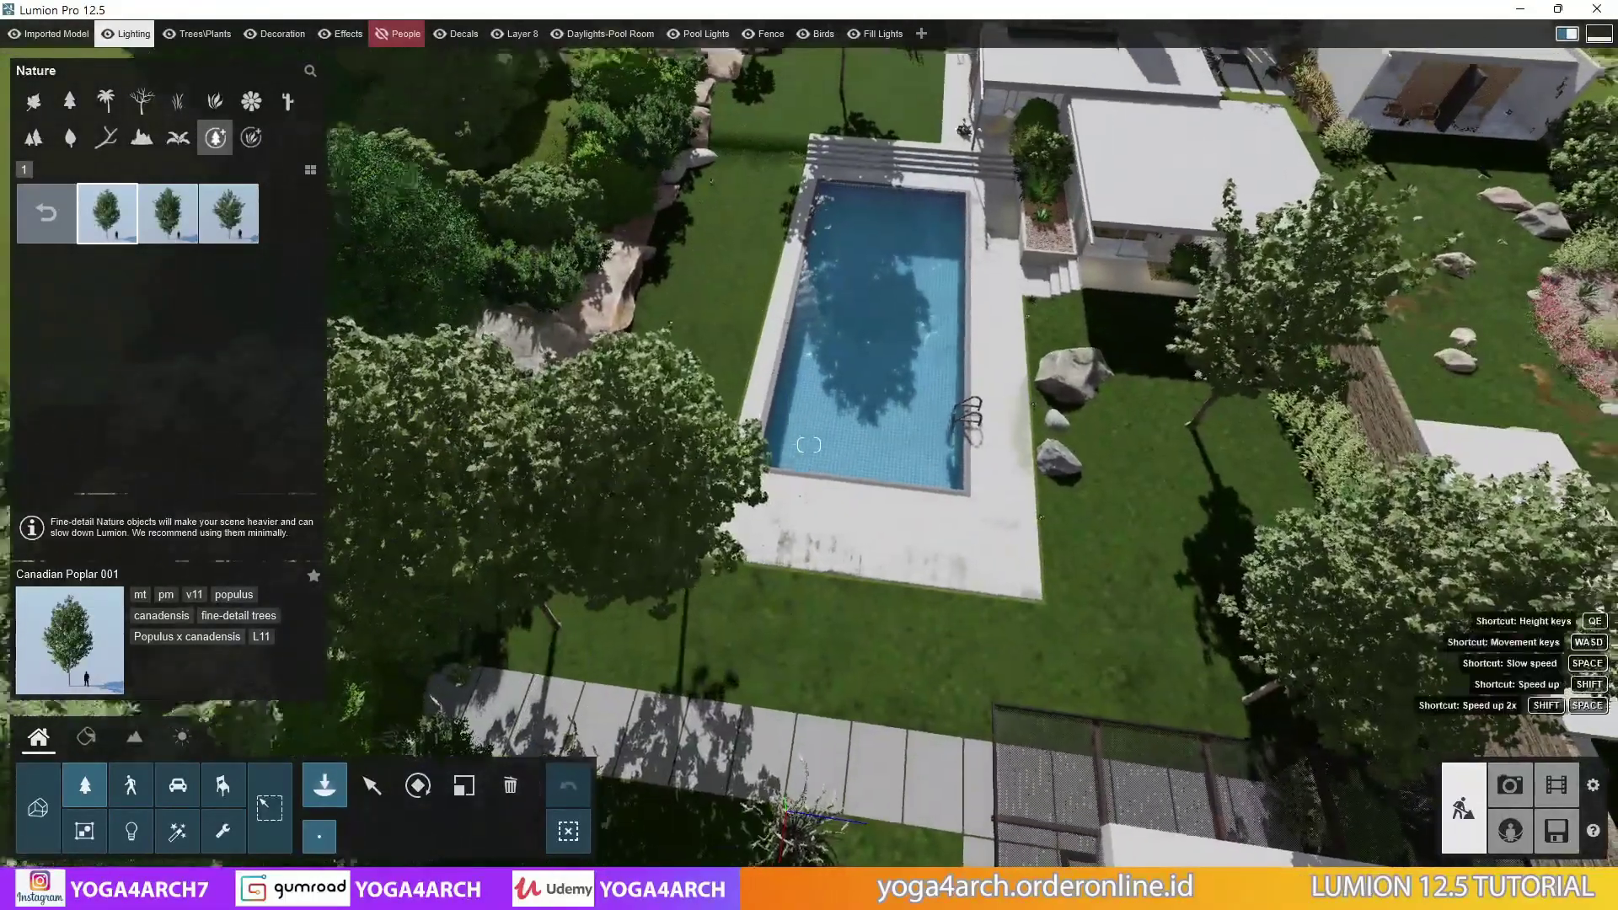
{"action": "right_click_drag", "start_coordinate": [794, 340], "coordinate": [466, 585]}
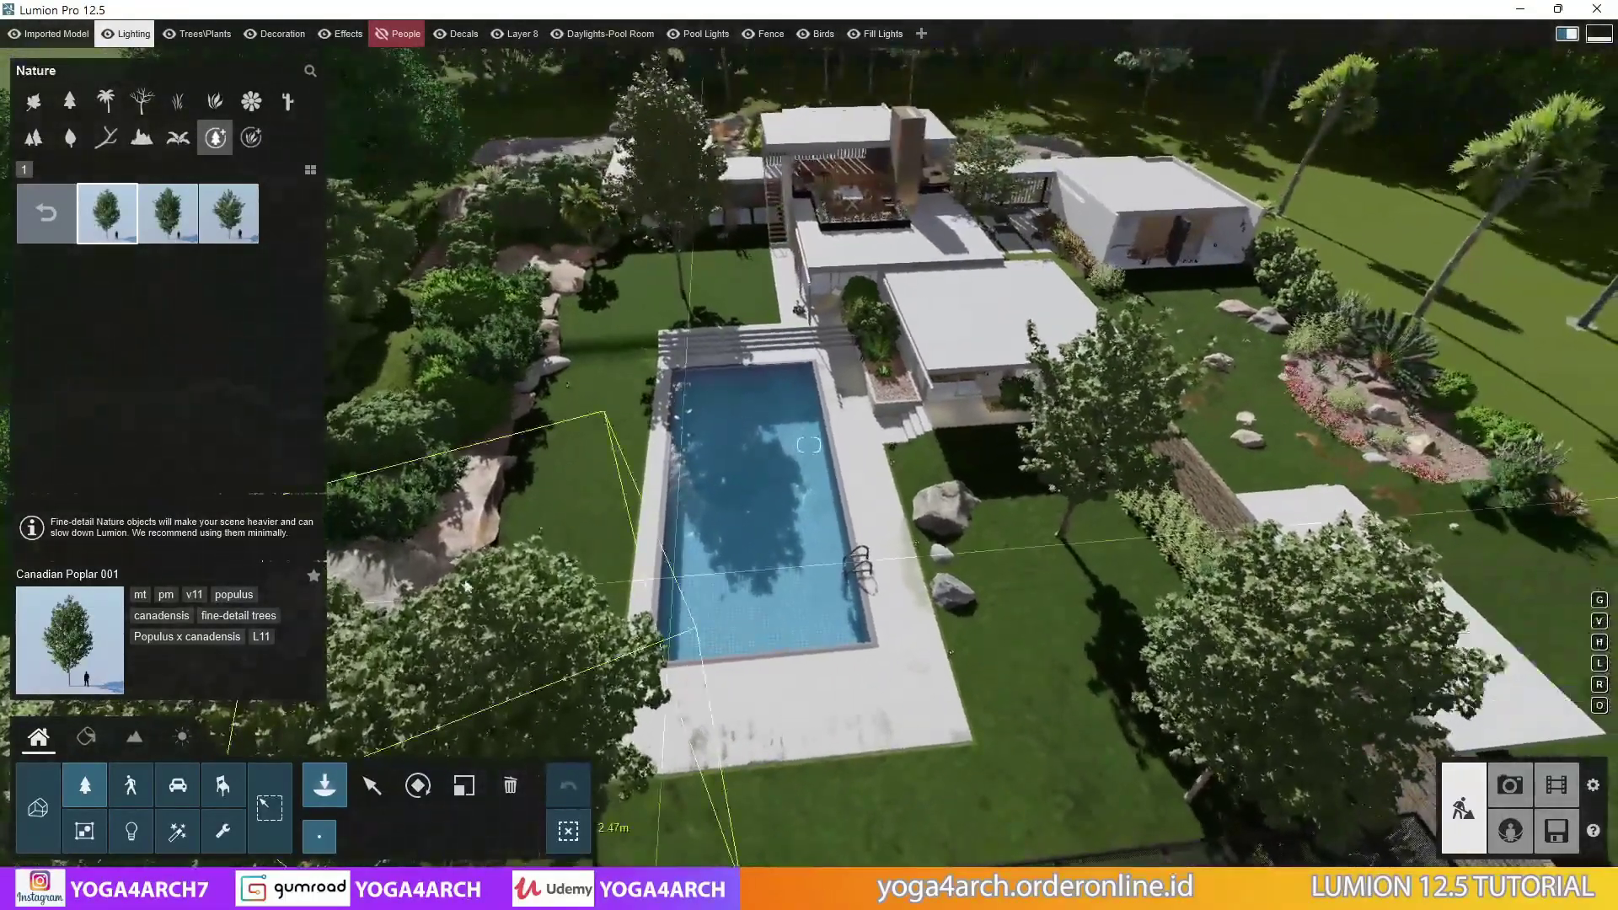
Place fine-detail Deergrass in the pool planter and a Kingcup Cactus beside the rock
{"action": "left_click", "coordinate": [251, 137]}
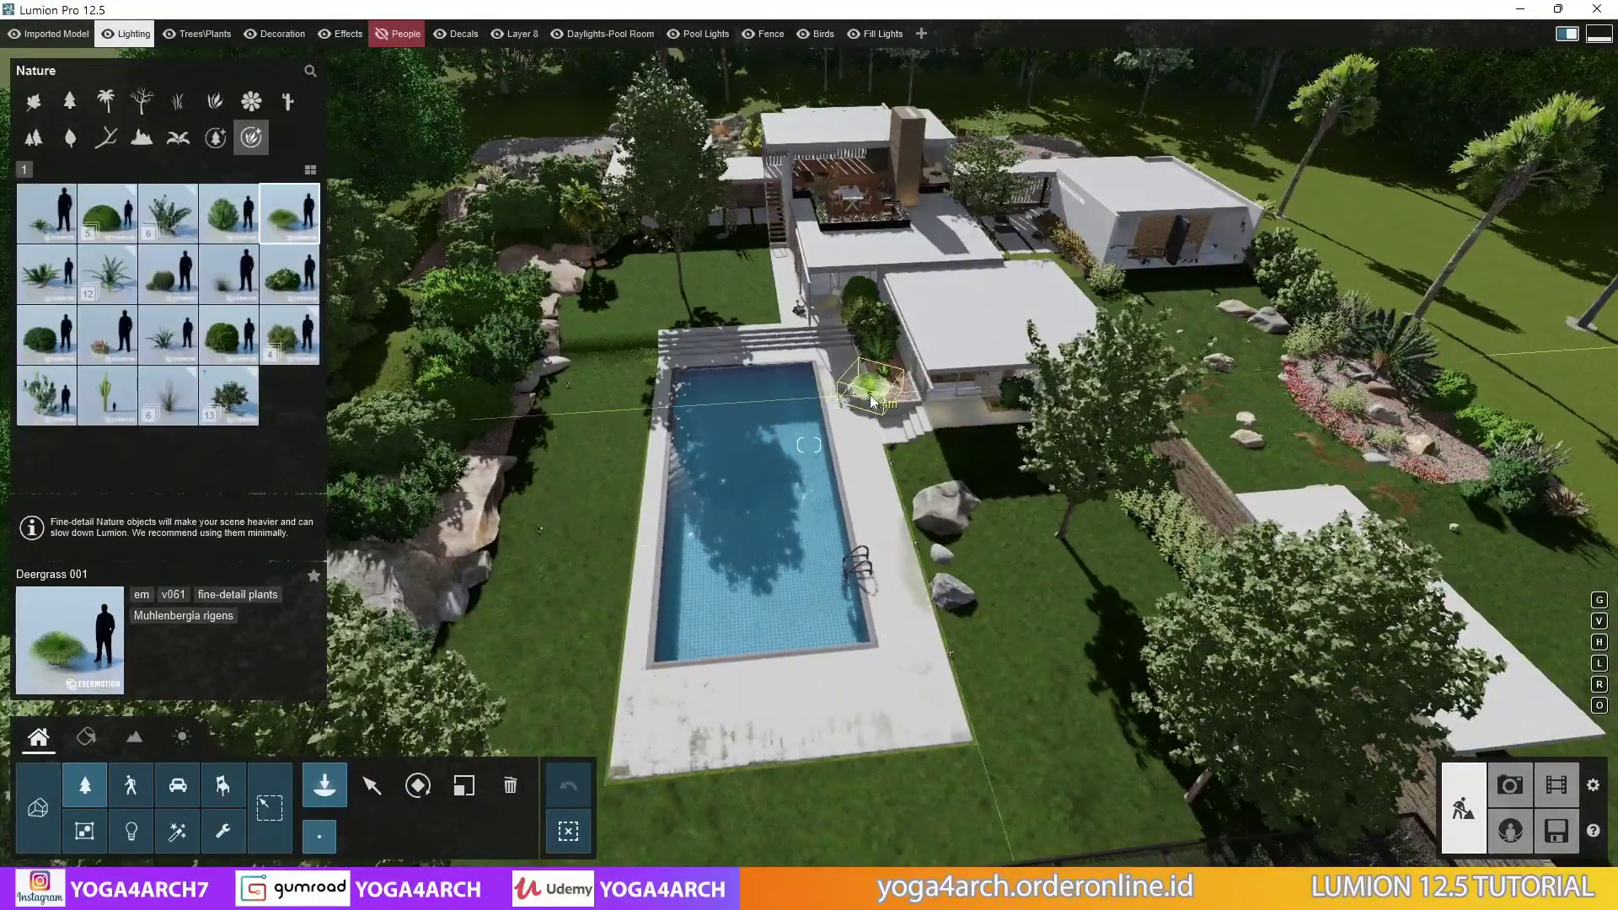
{"action": "left_click", "coordinate": [873, 403]}
{"action": "scroll", "coordinate": [872, 403], "scroll_direction": "up", "scroll_amount": 5}
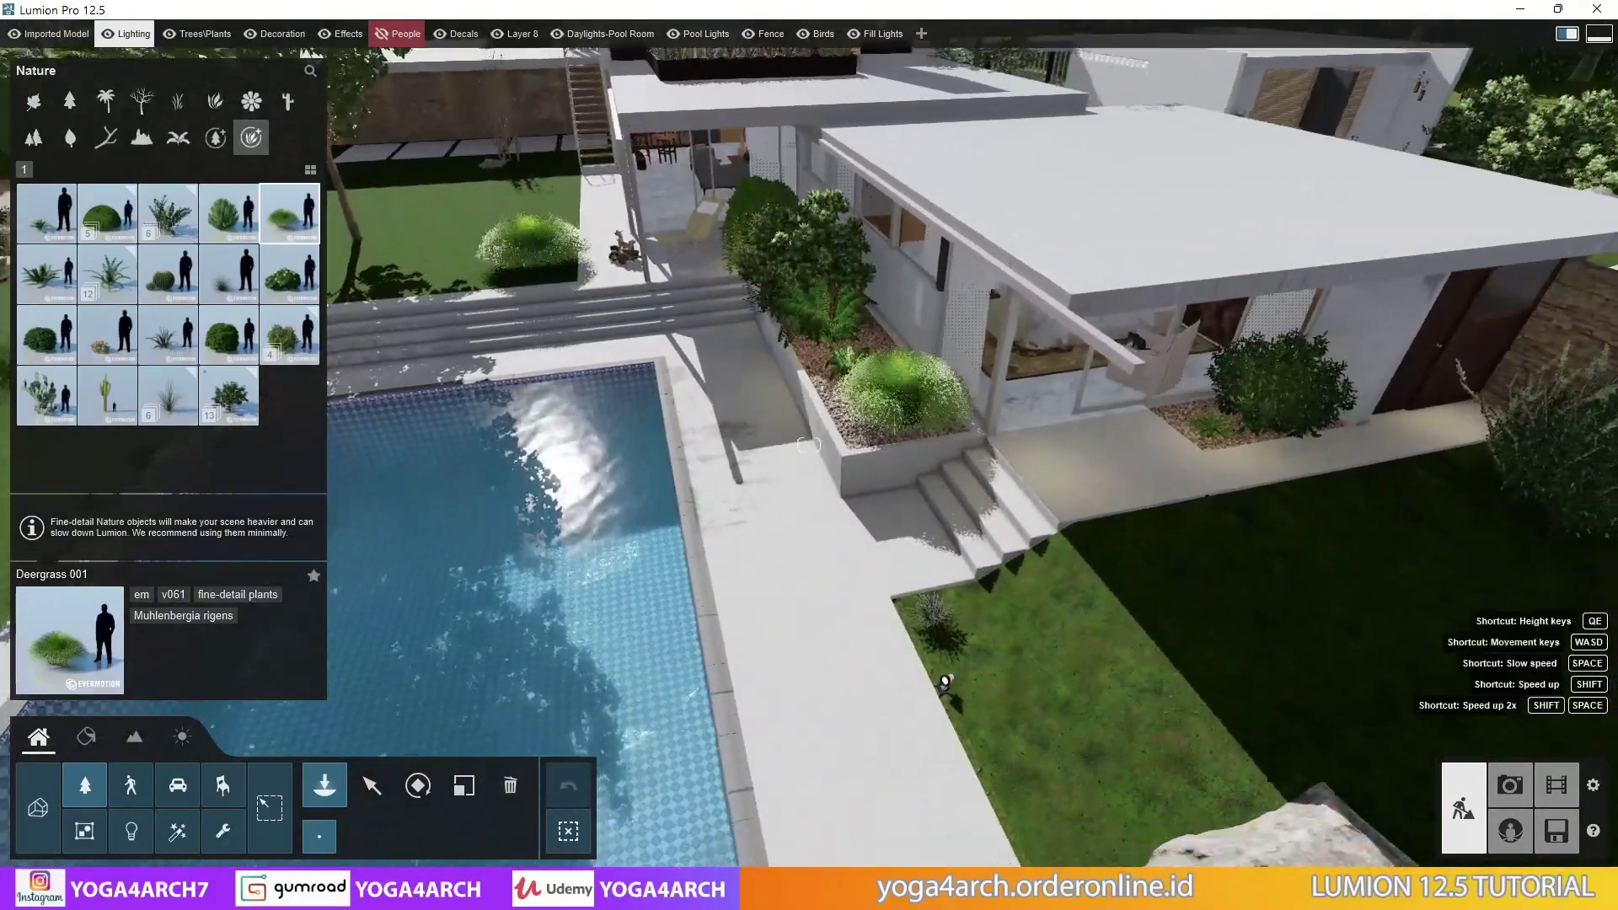
{"action": "right_click_drag", "start_coordinate": [513, 290], "coordinate": [575, 323]}
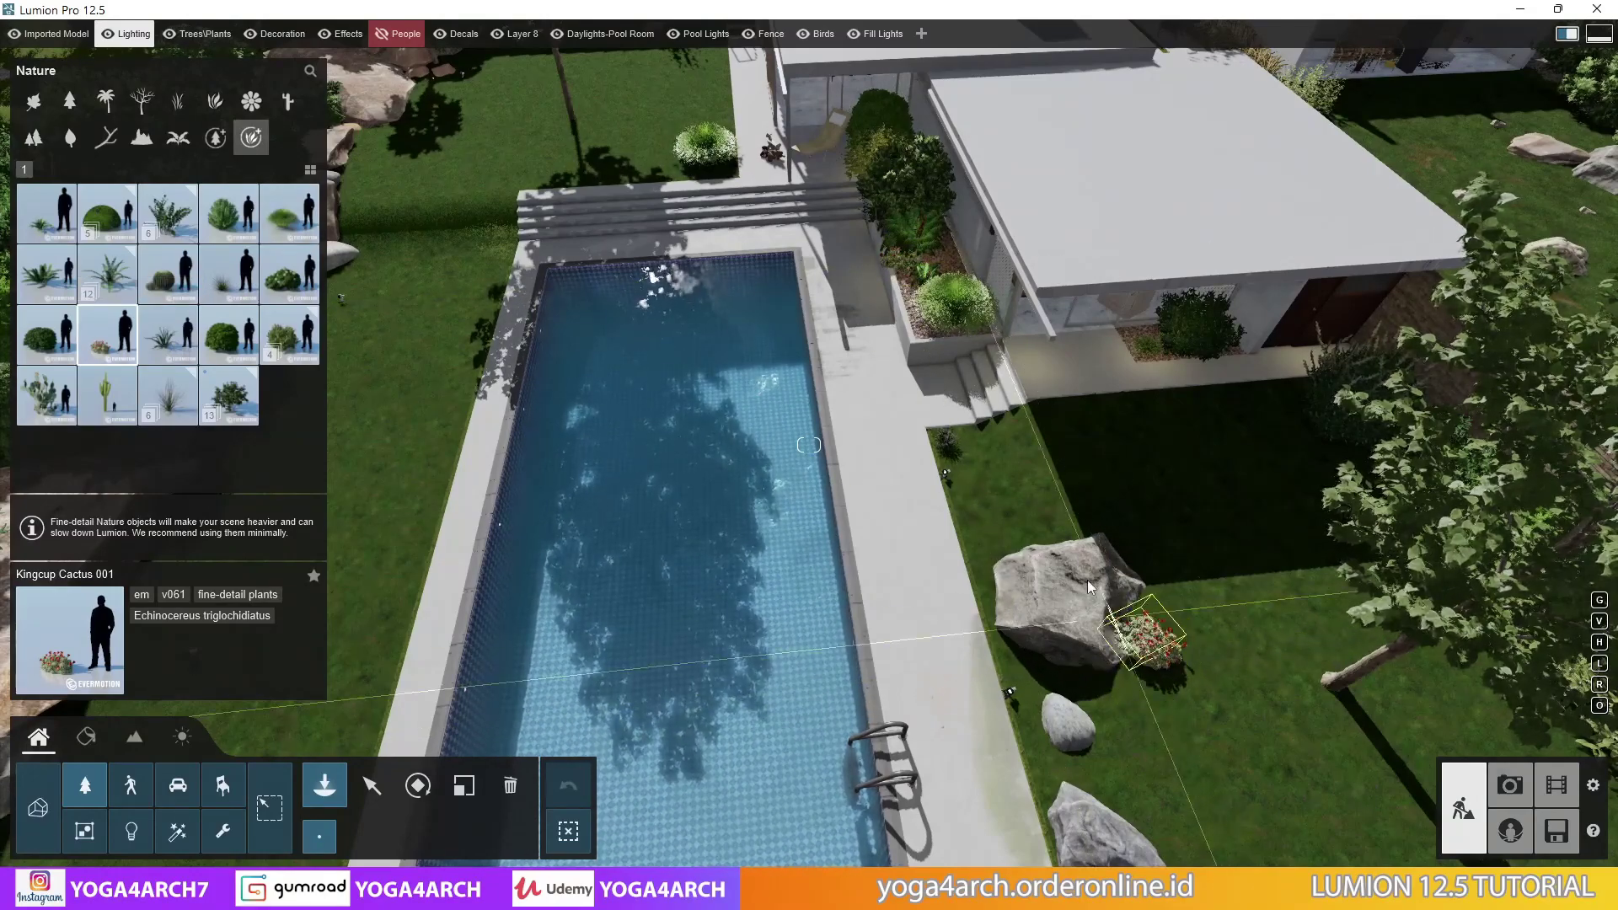
{"action": "left_click", "coordinate": [1146, 636]}
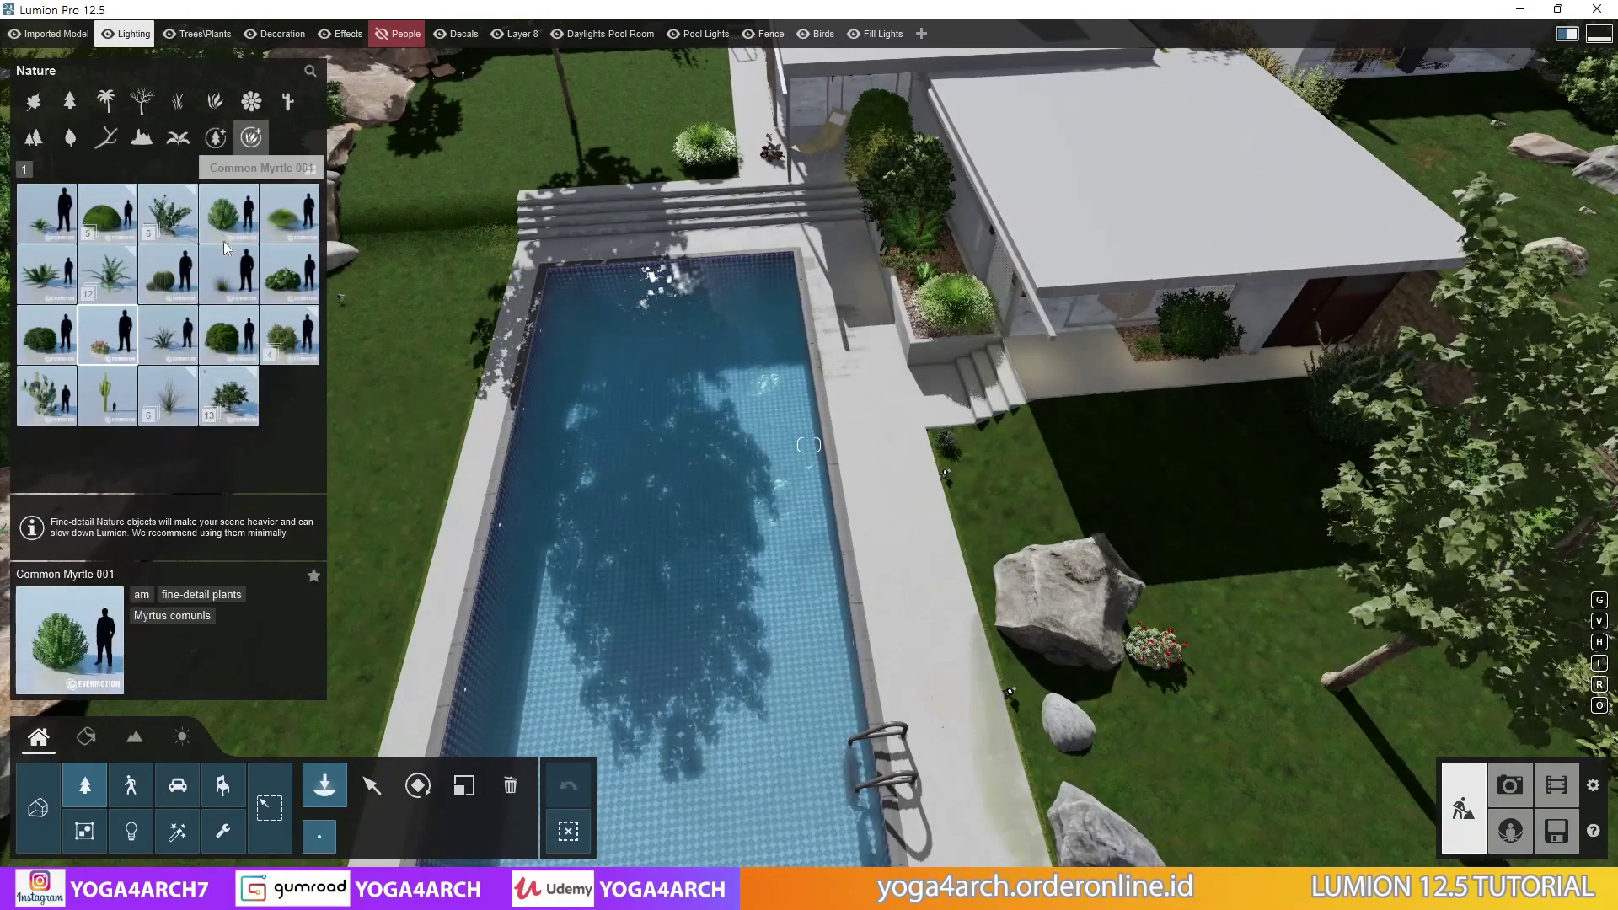
Place a Common Myrtle 001 bush near the rock and select the Button Fern 001 plant
{"action": "left_click", "coordinate": [228, 214]}
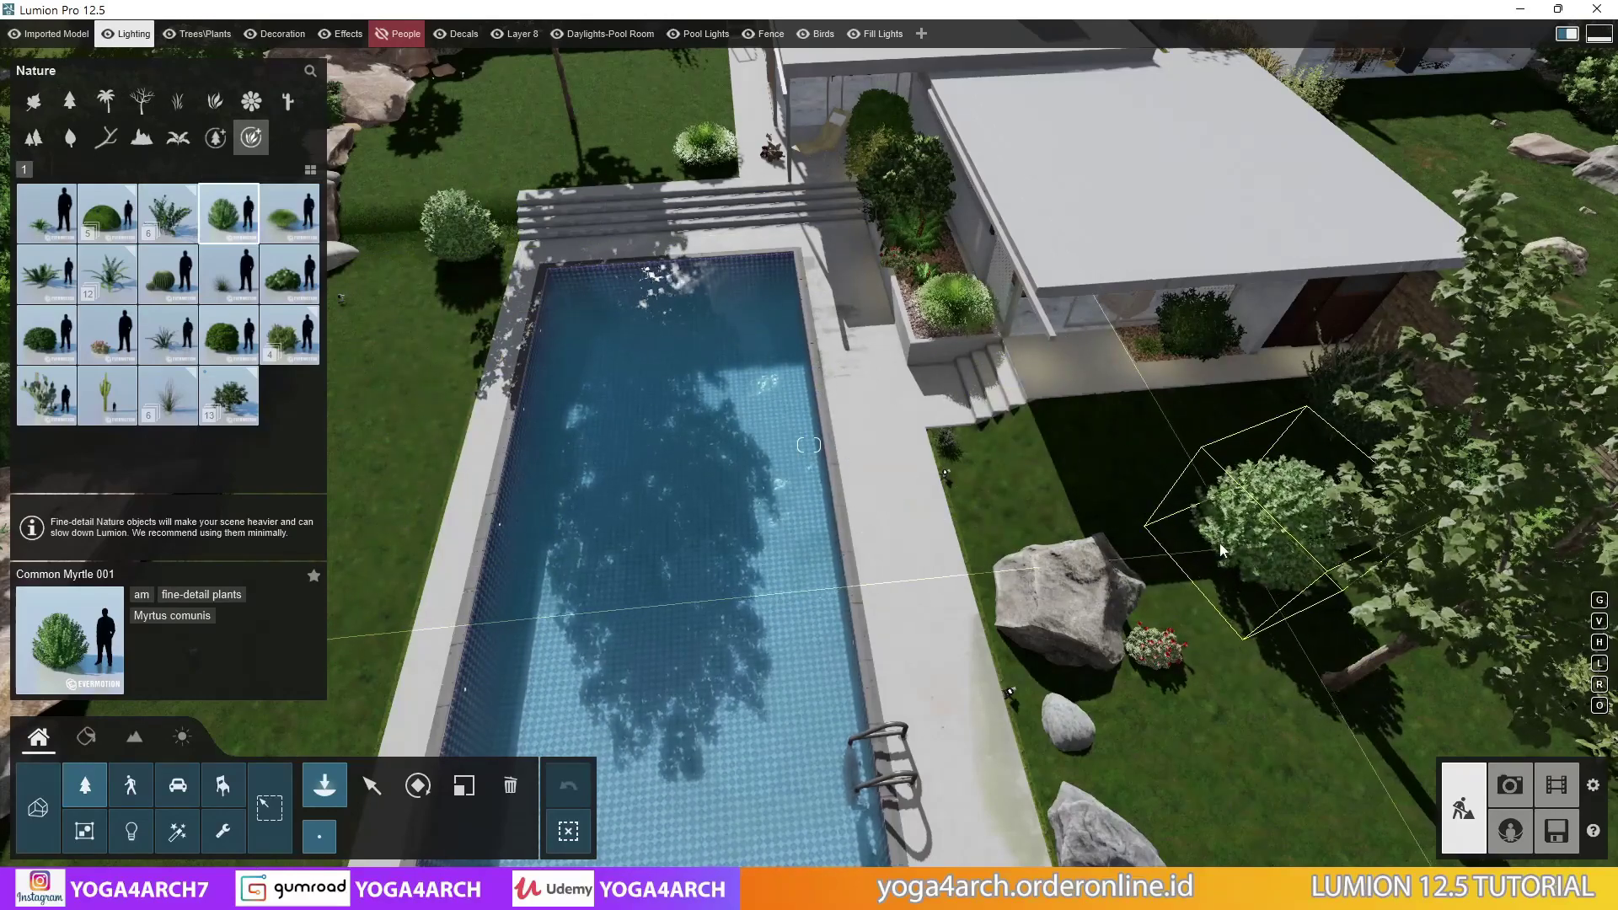
{"action": "left_click", "coordinate": [1256, 530]}
{"action": "right_click_drag", "start_coordinate": [1256, 531], "coordinate": [1239, 514]}
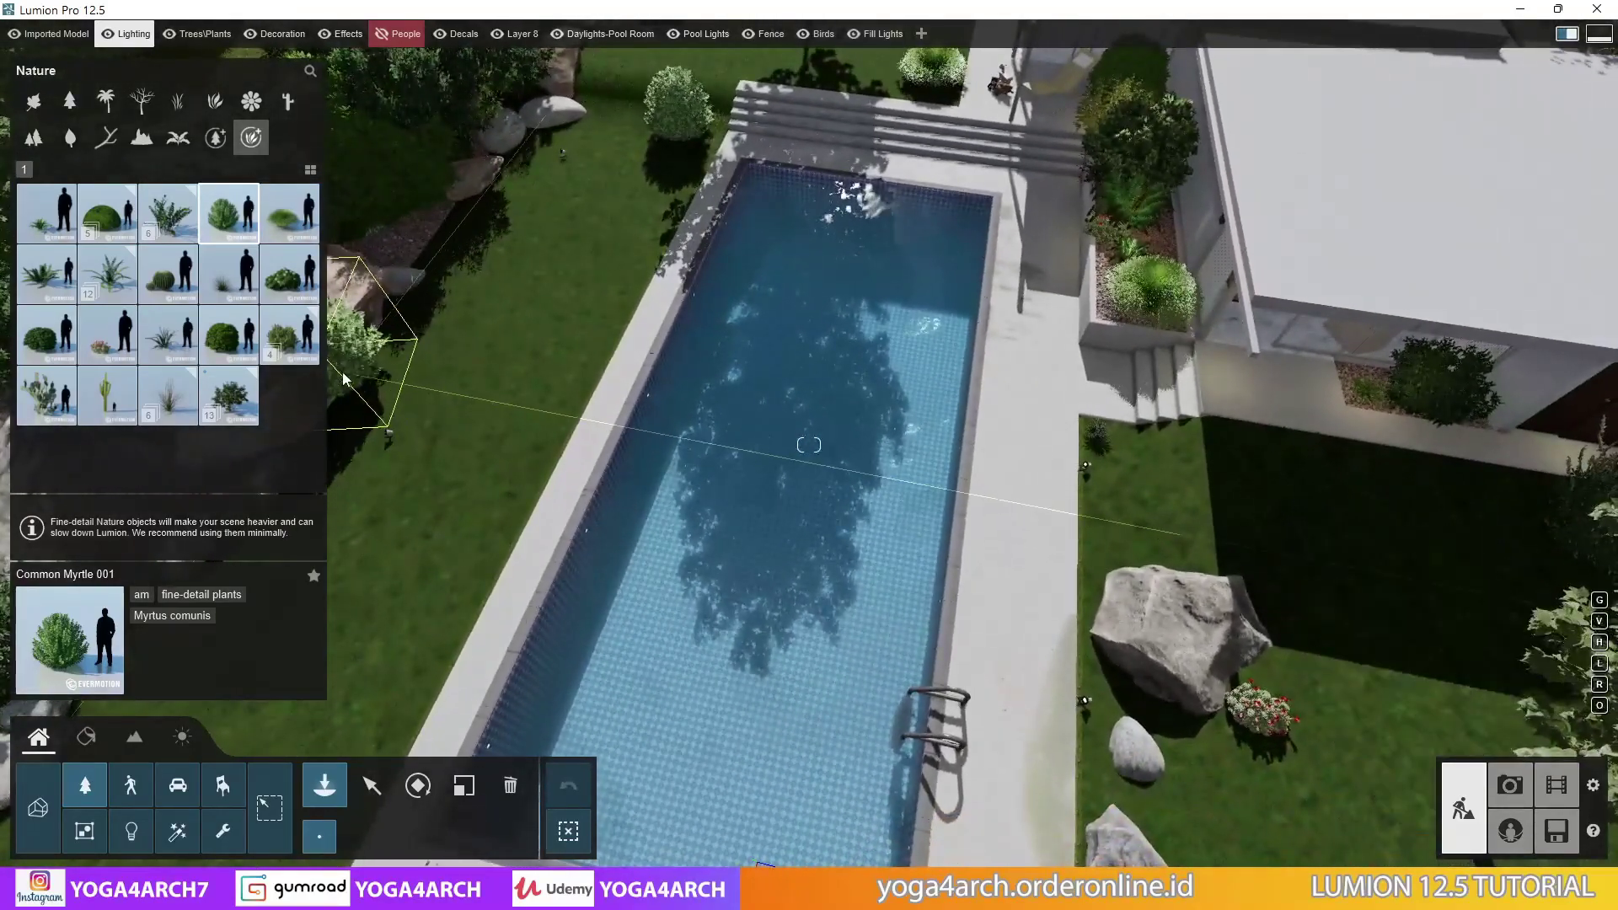
{"action": "left_click", "coordinate": [194, 223]}
{"action": "left_click", "coordinate": [107, 215]}
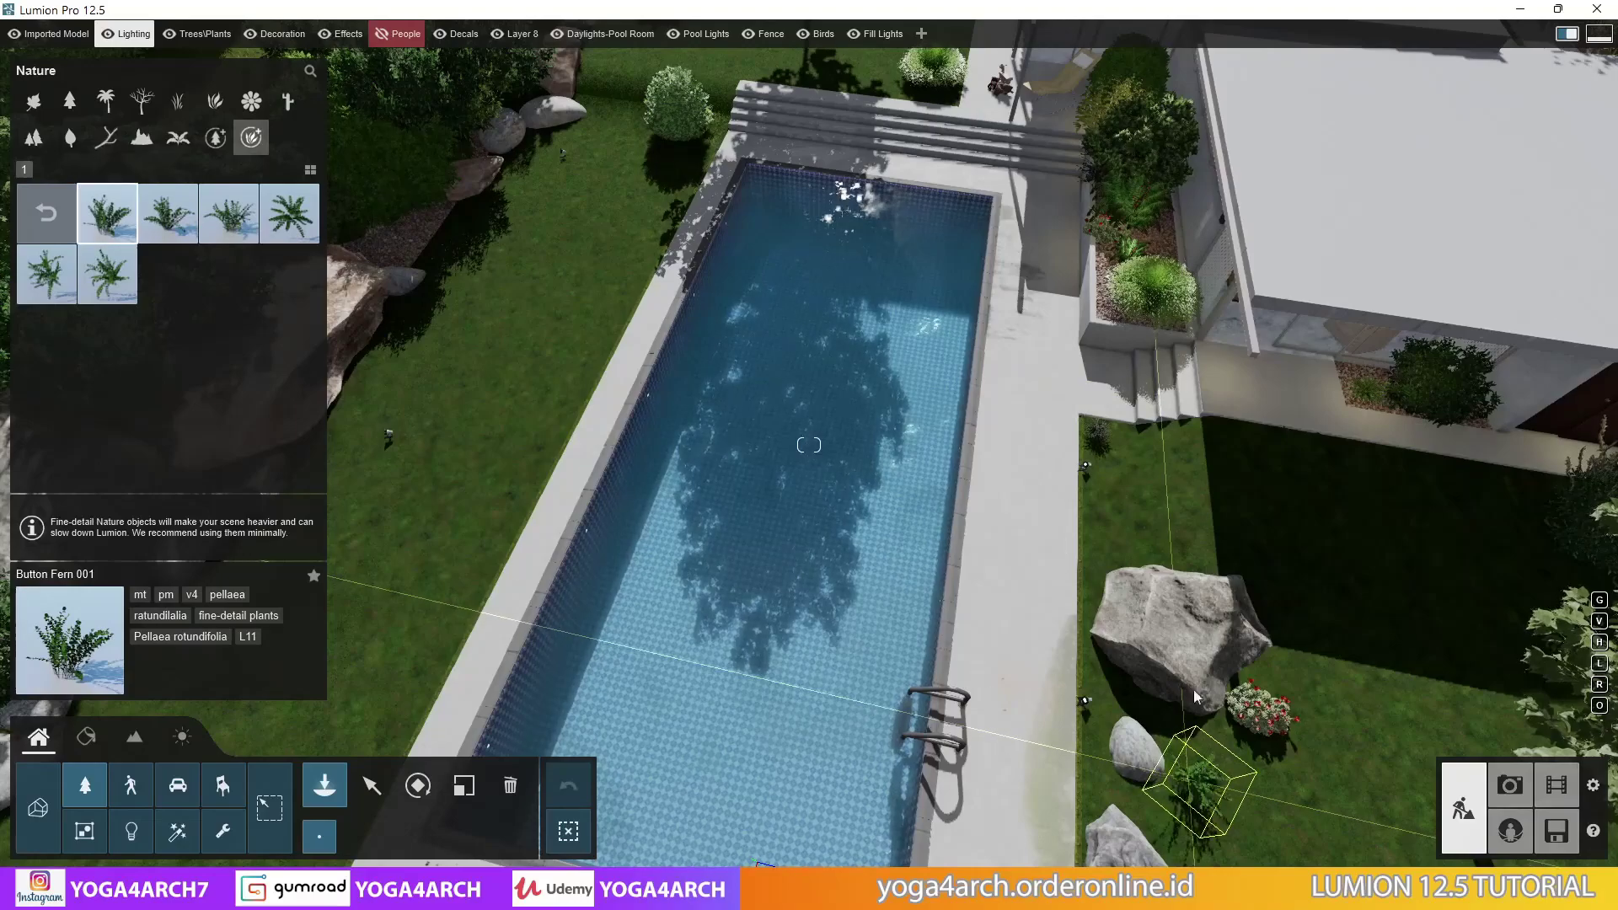
{"action": "right_click_drag", "start_coordinate": [1211, 536], "coordinate": [1096, 539]}
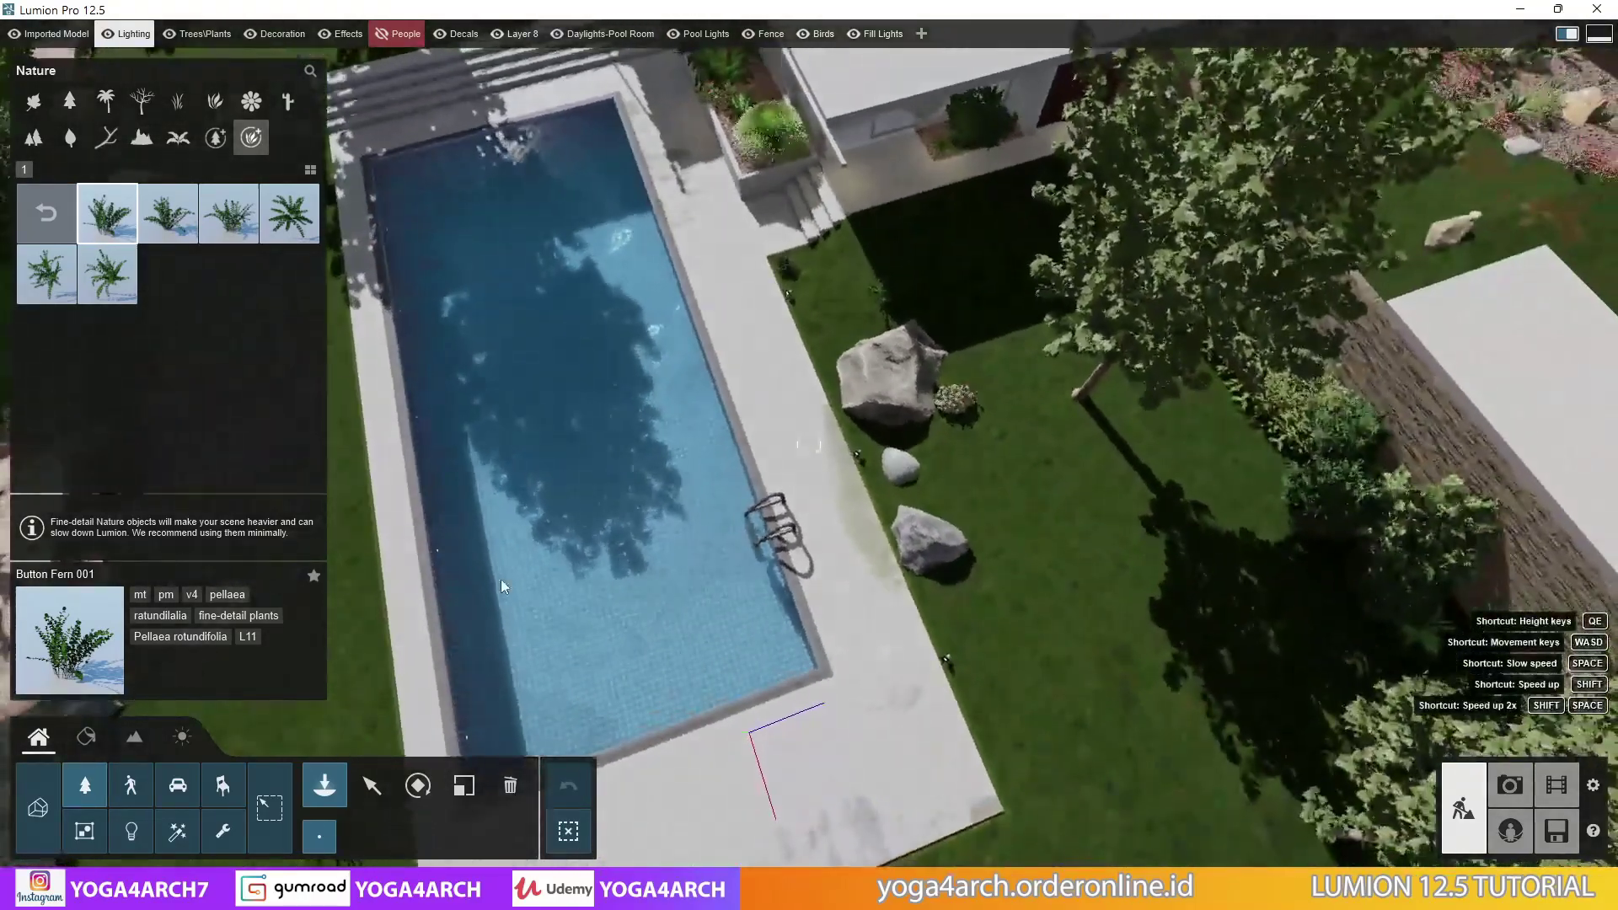
{"action": "left_click", "coordinate": [46, 213]}
{"action": "left_click", "coordinate": [215, 137]}
Plant a Birch 001 tree on the lawn beside the pool
{"action": "left_click", "coordinate": [43, 220]}
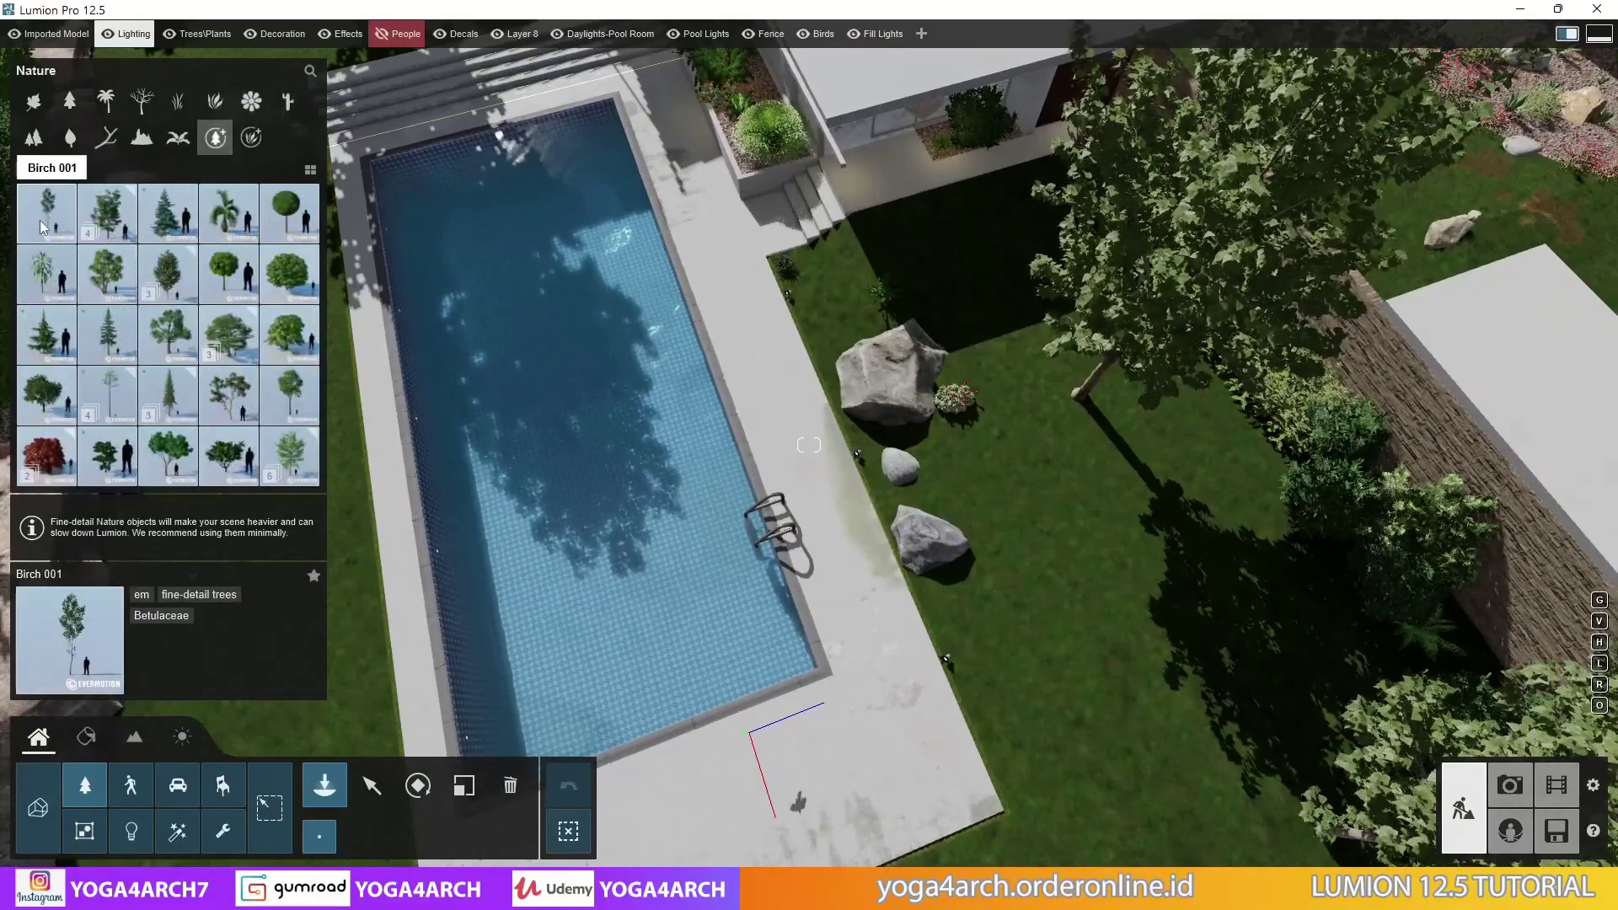
{"action": "left_click", "coordinate": [851, 339]}
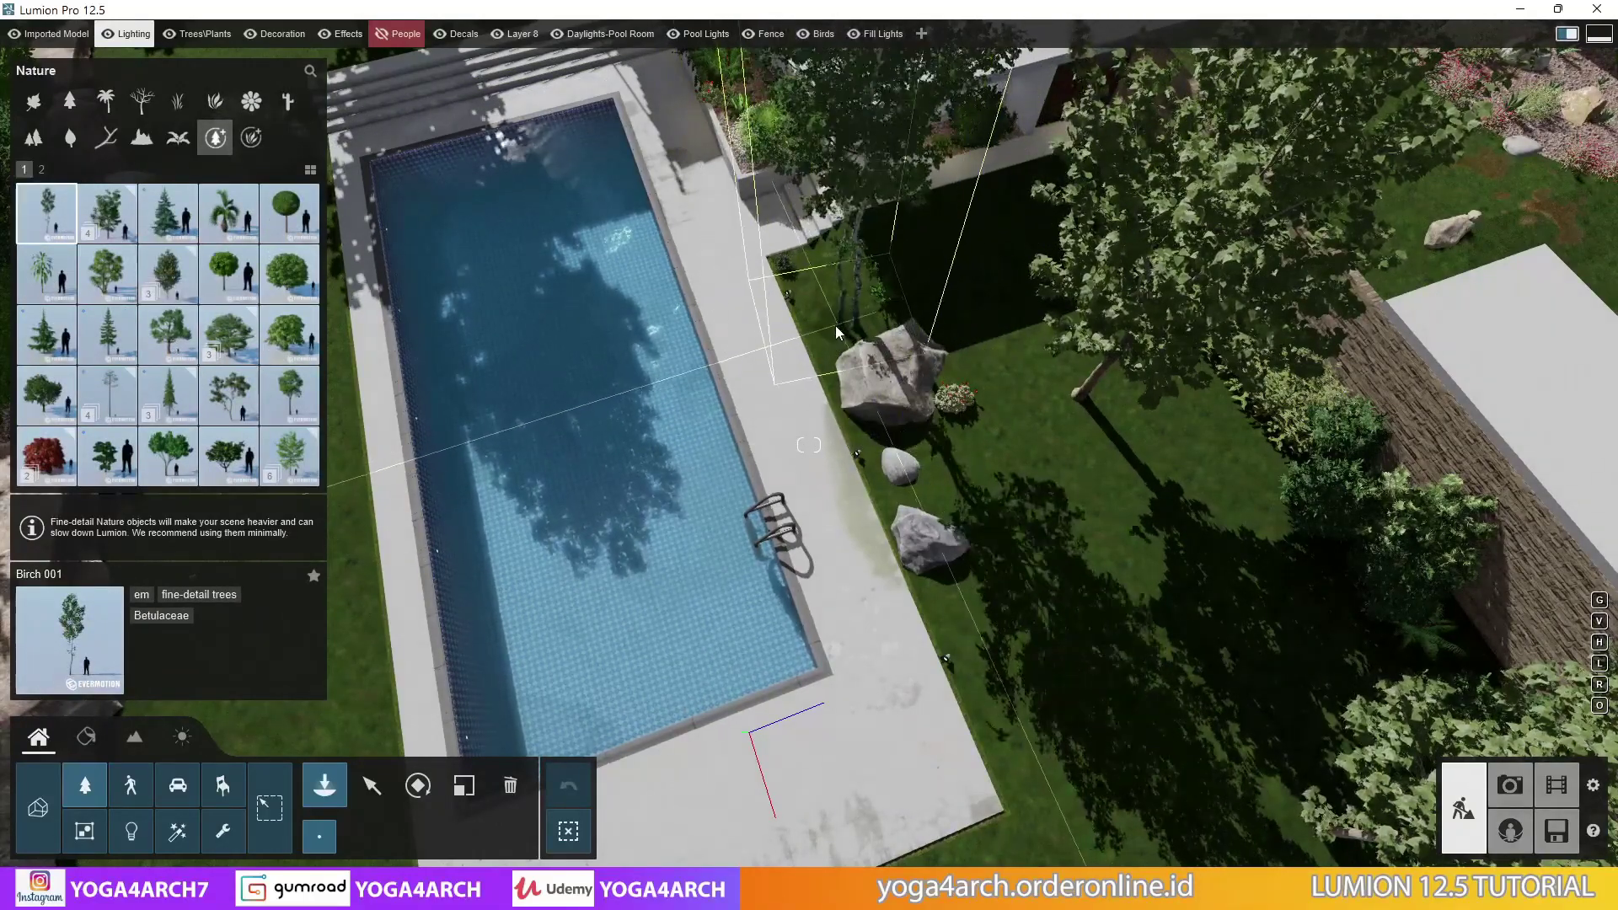
{"action": "mouse_move", "coordinate": [290, 395]}
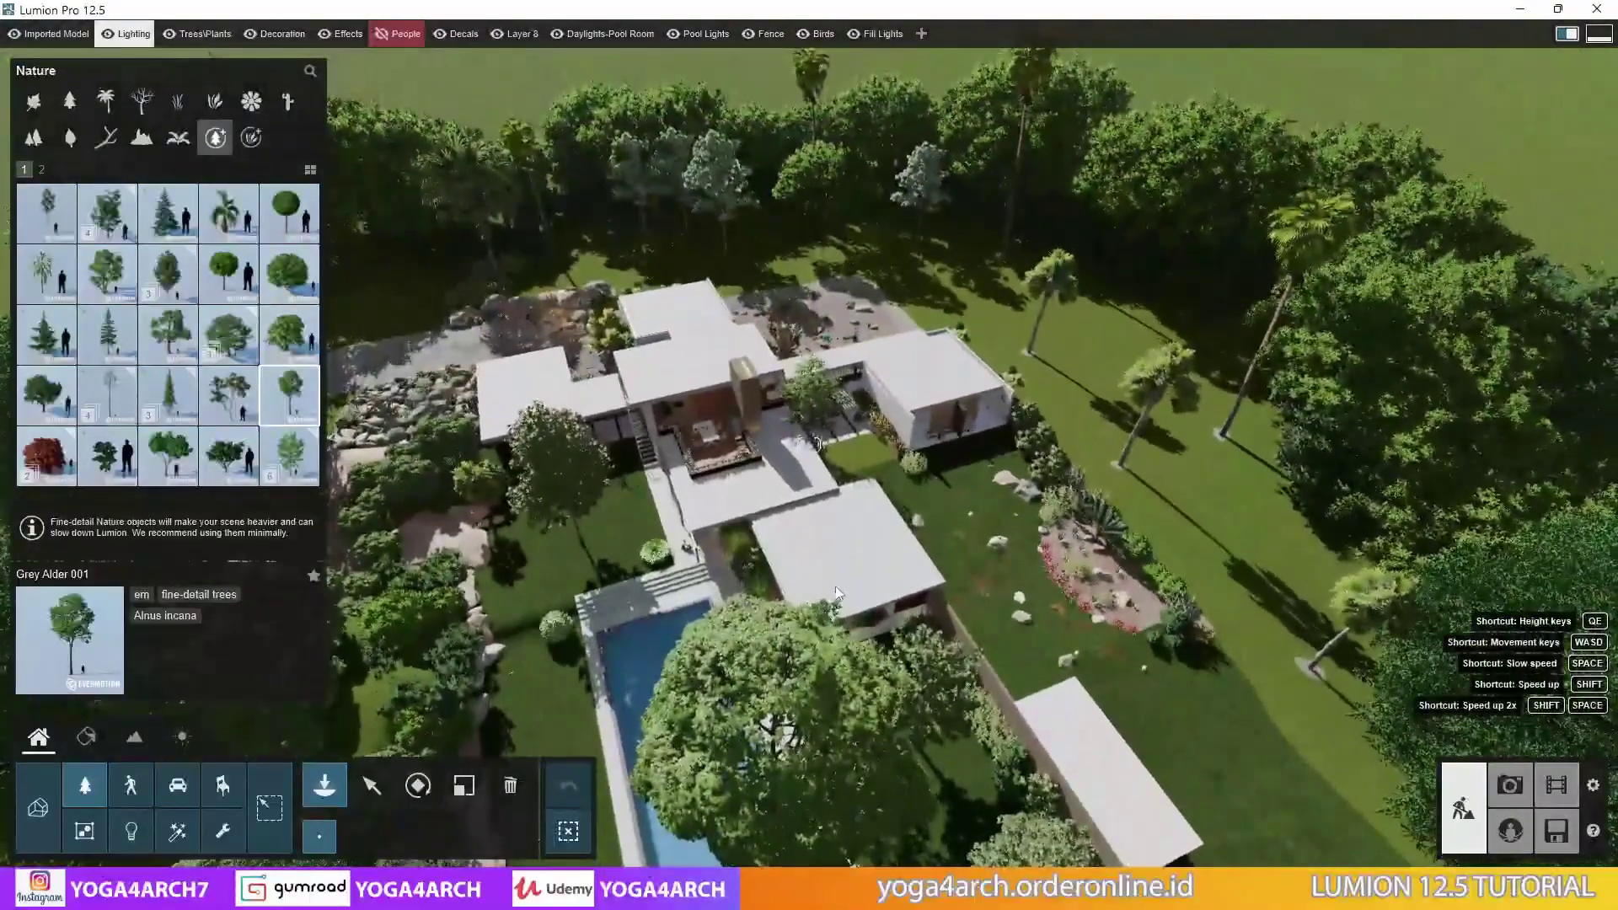
{"action": "scroll", "coordinate": [758, 339], "scroll_direction": "up", "scroll_amount": 5}
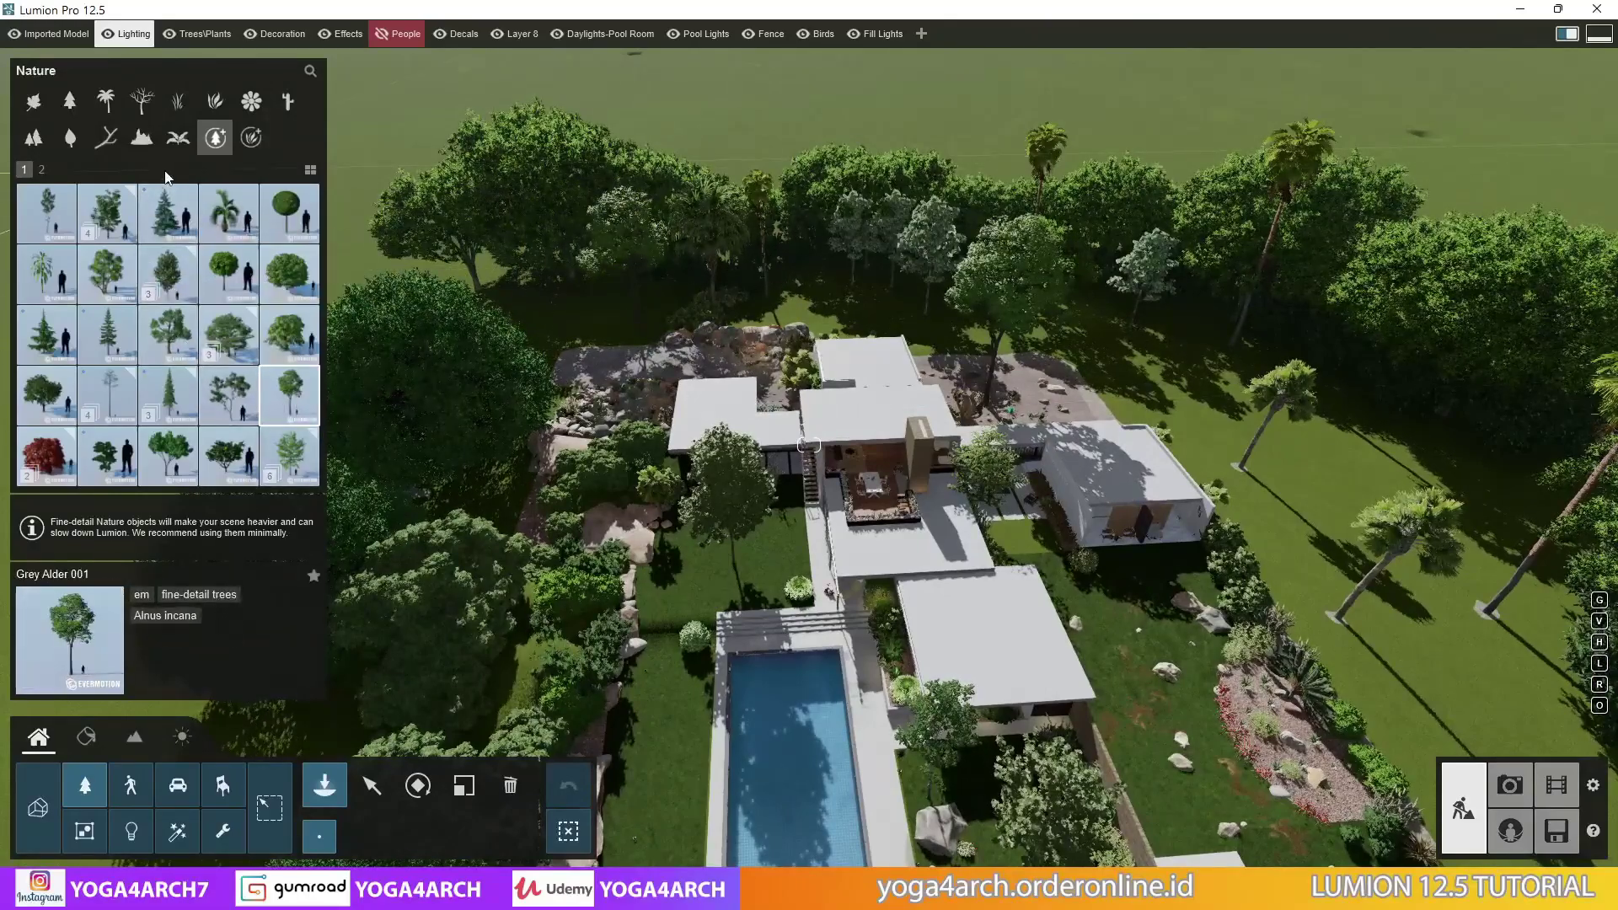
Select Sydney Blue Gum 001 from the second tree page, then preview the Terrace photo
{"action": "left_click", "coordinate": [41, 172]}
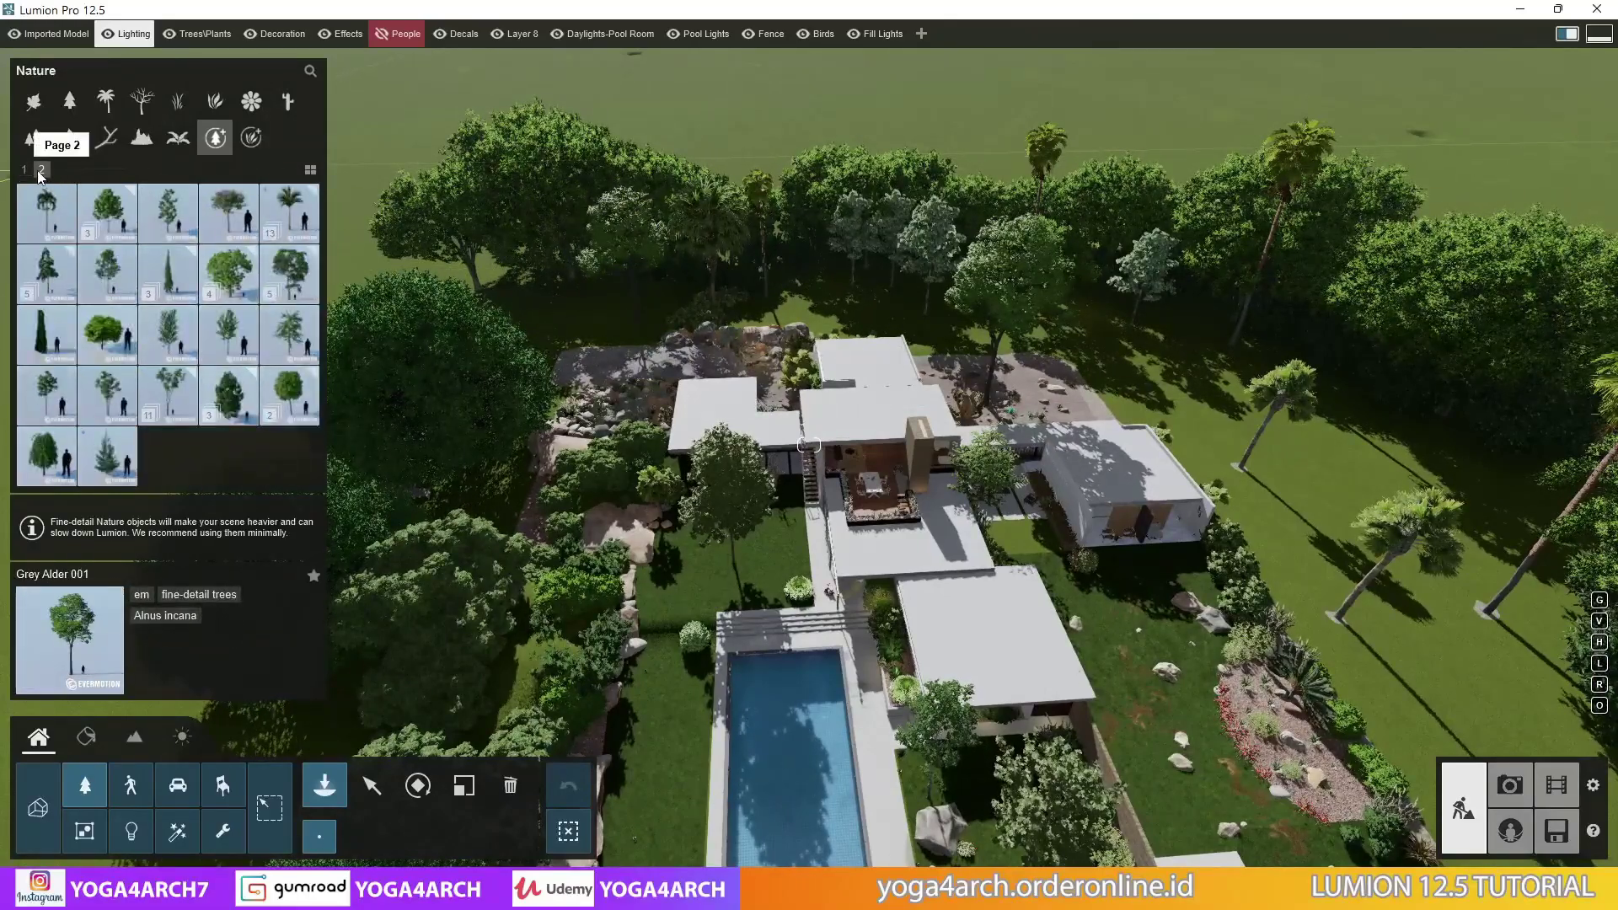
{"action": "mouse_move", "coordinate": [108, 212]}
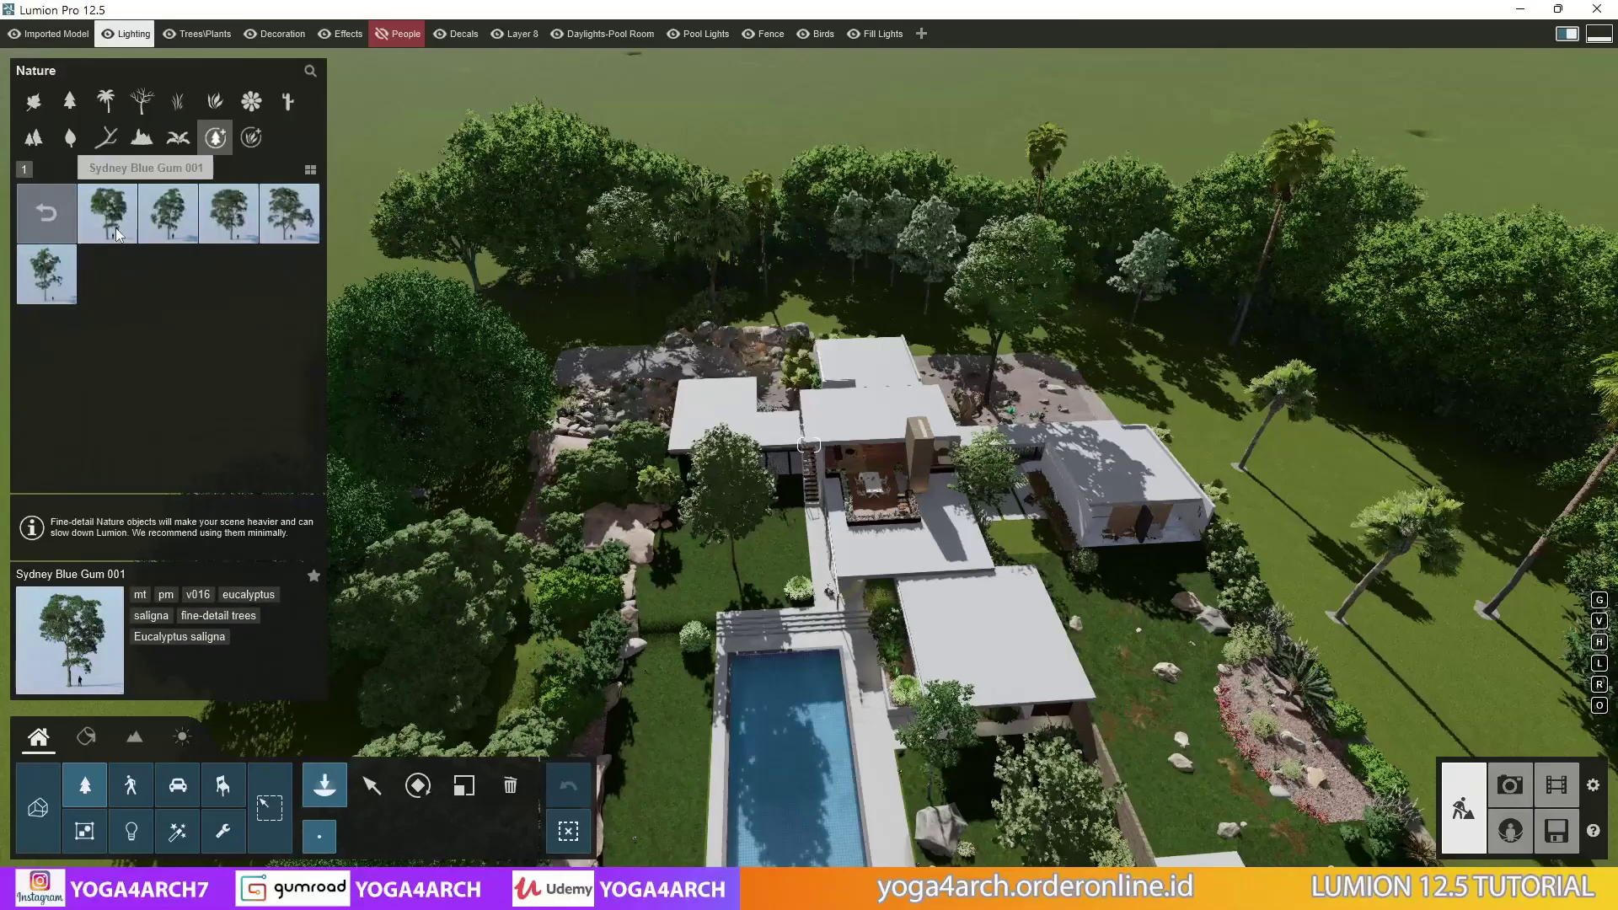
{"action": "left_click", "coordinate": [107, 213]}
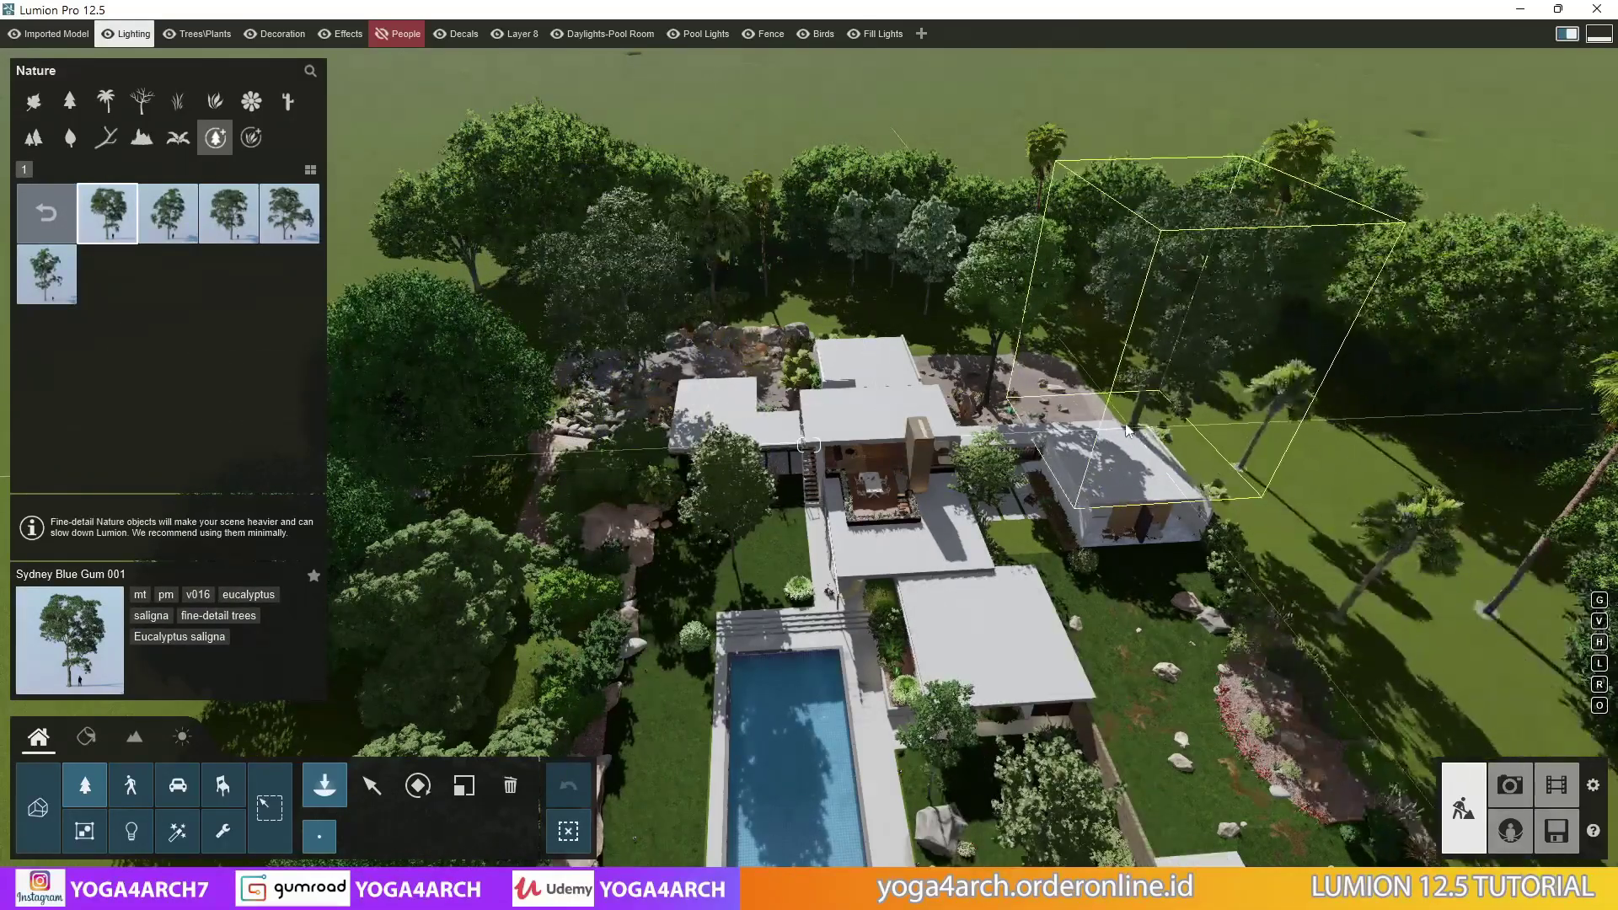
{"action": "left_click", "coordinate": [1509, 786]}
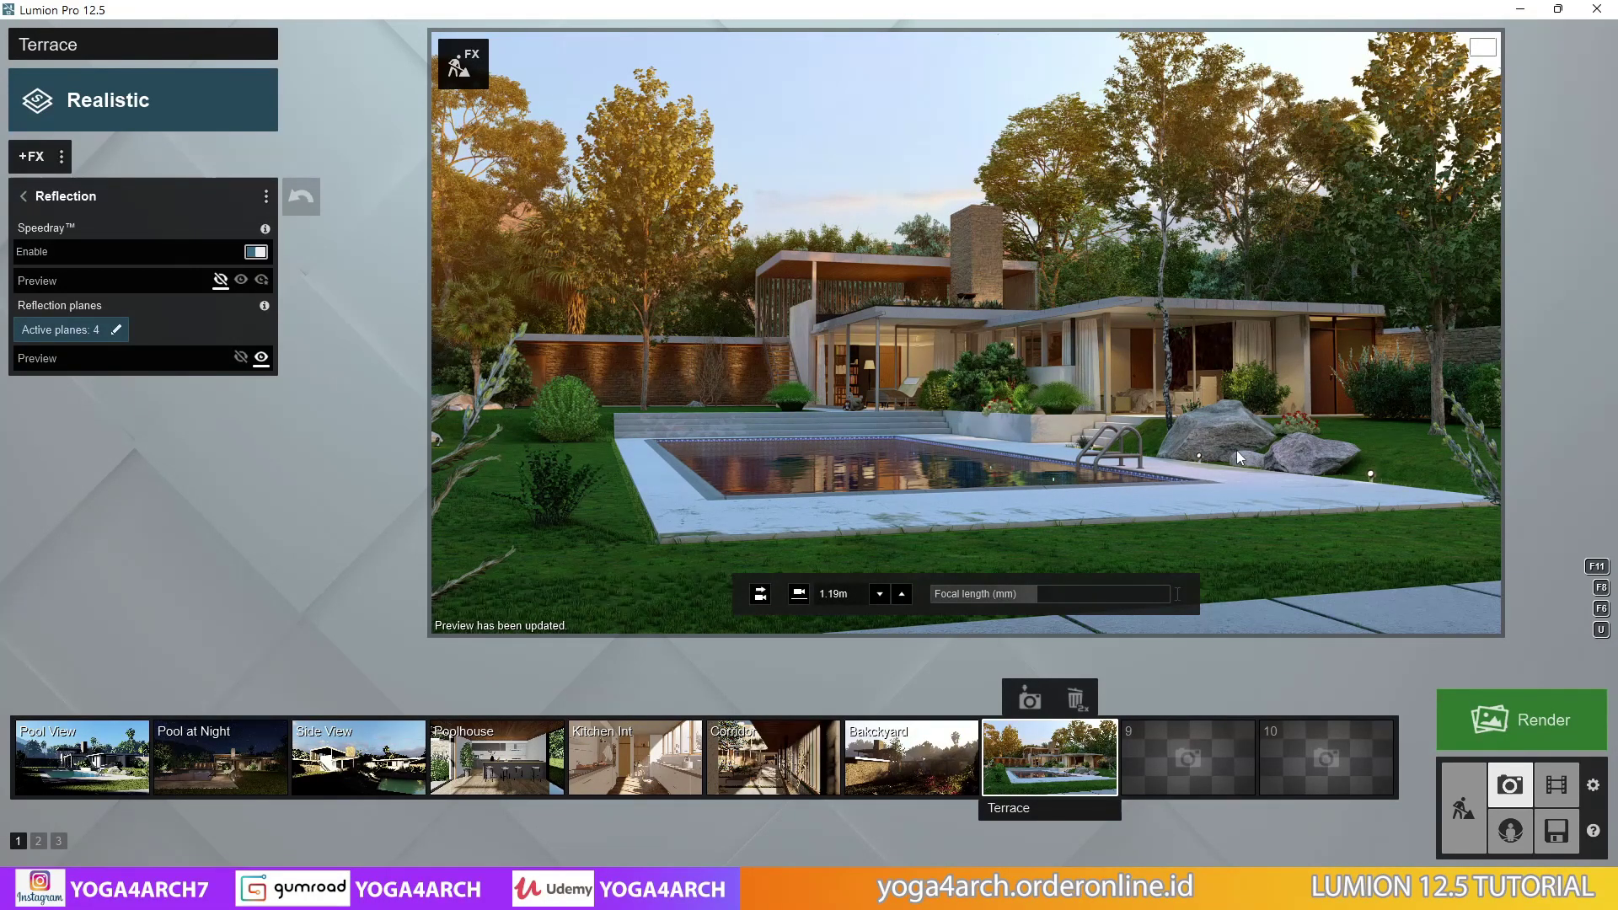
Back in Build mode, plant a Manila palm 001 on the lawn beside the pool rocks
{"action": "left_click", "coordinate": [1463, 808]}
{"action": "key", "text": "q"}
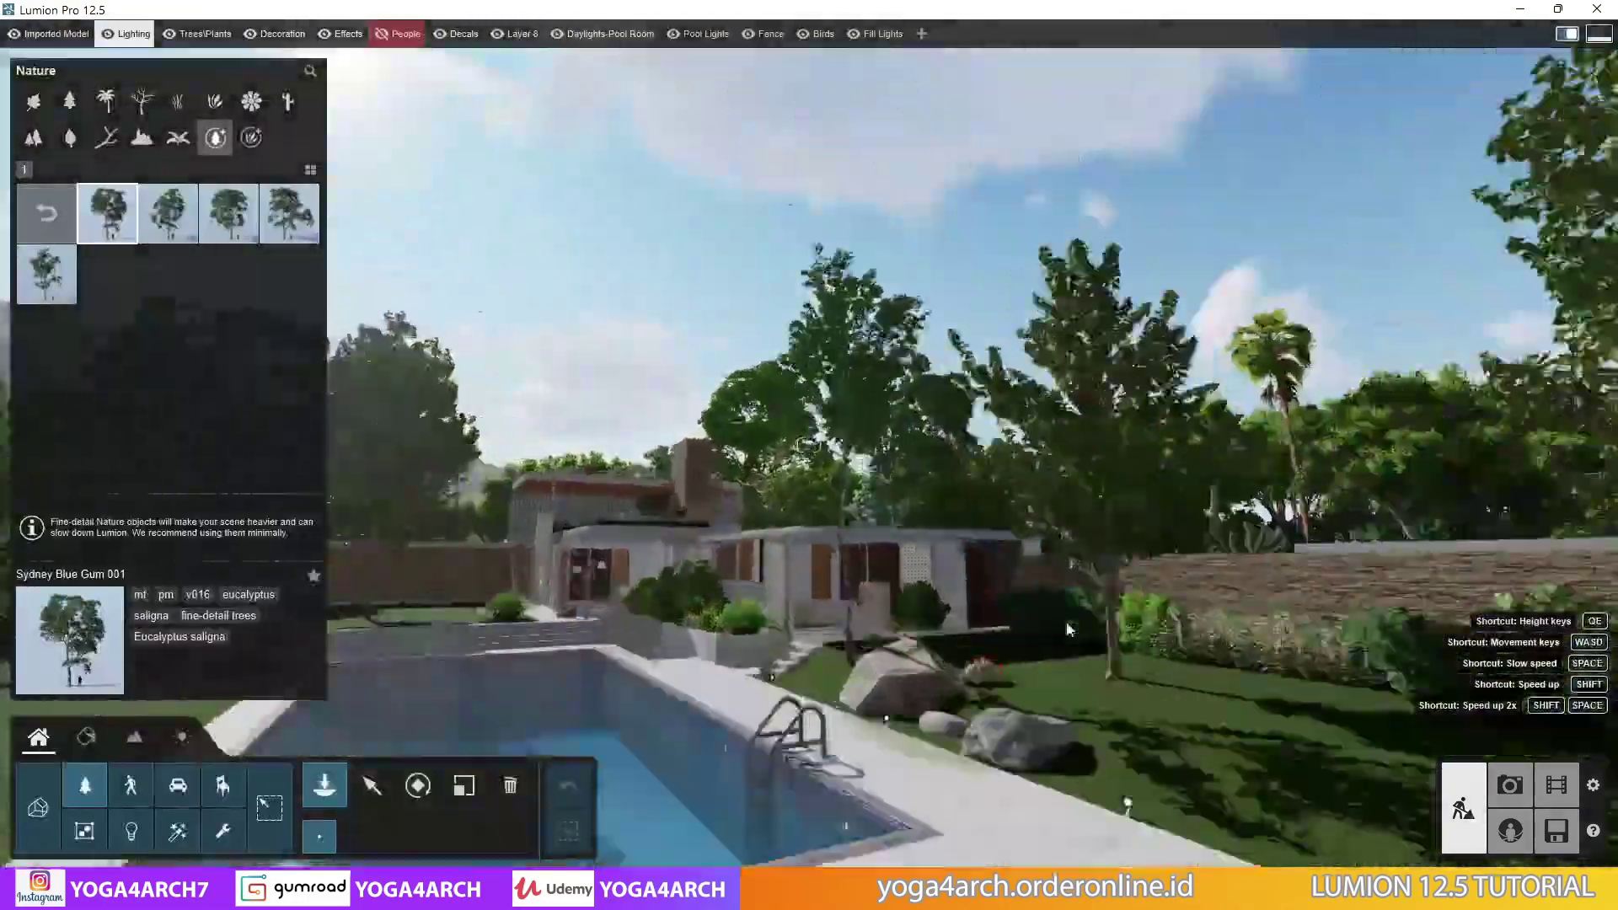
{"action": "right_click_drag", "start_coordinate": [1065, 622], "coordinate": [1059, 715]}
{"action": "key", "text": "w"}
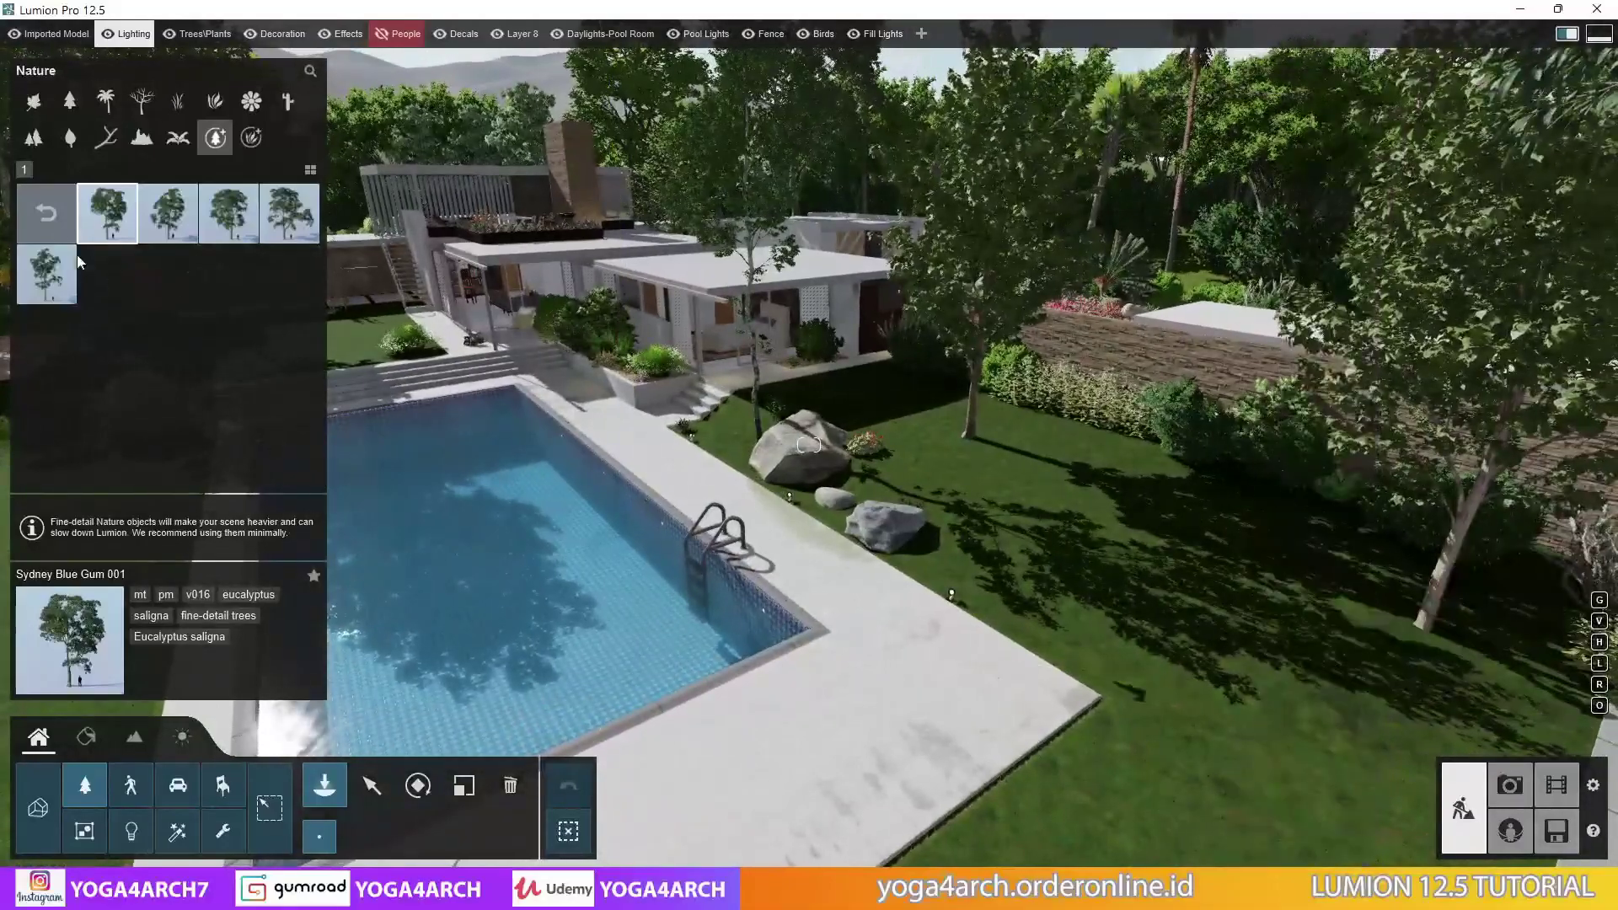
{"action": "left_click", "coordinate": [51, 214]}
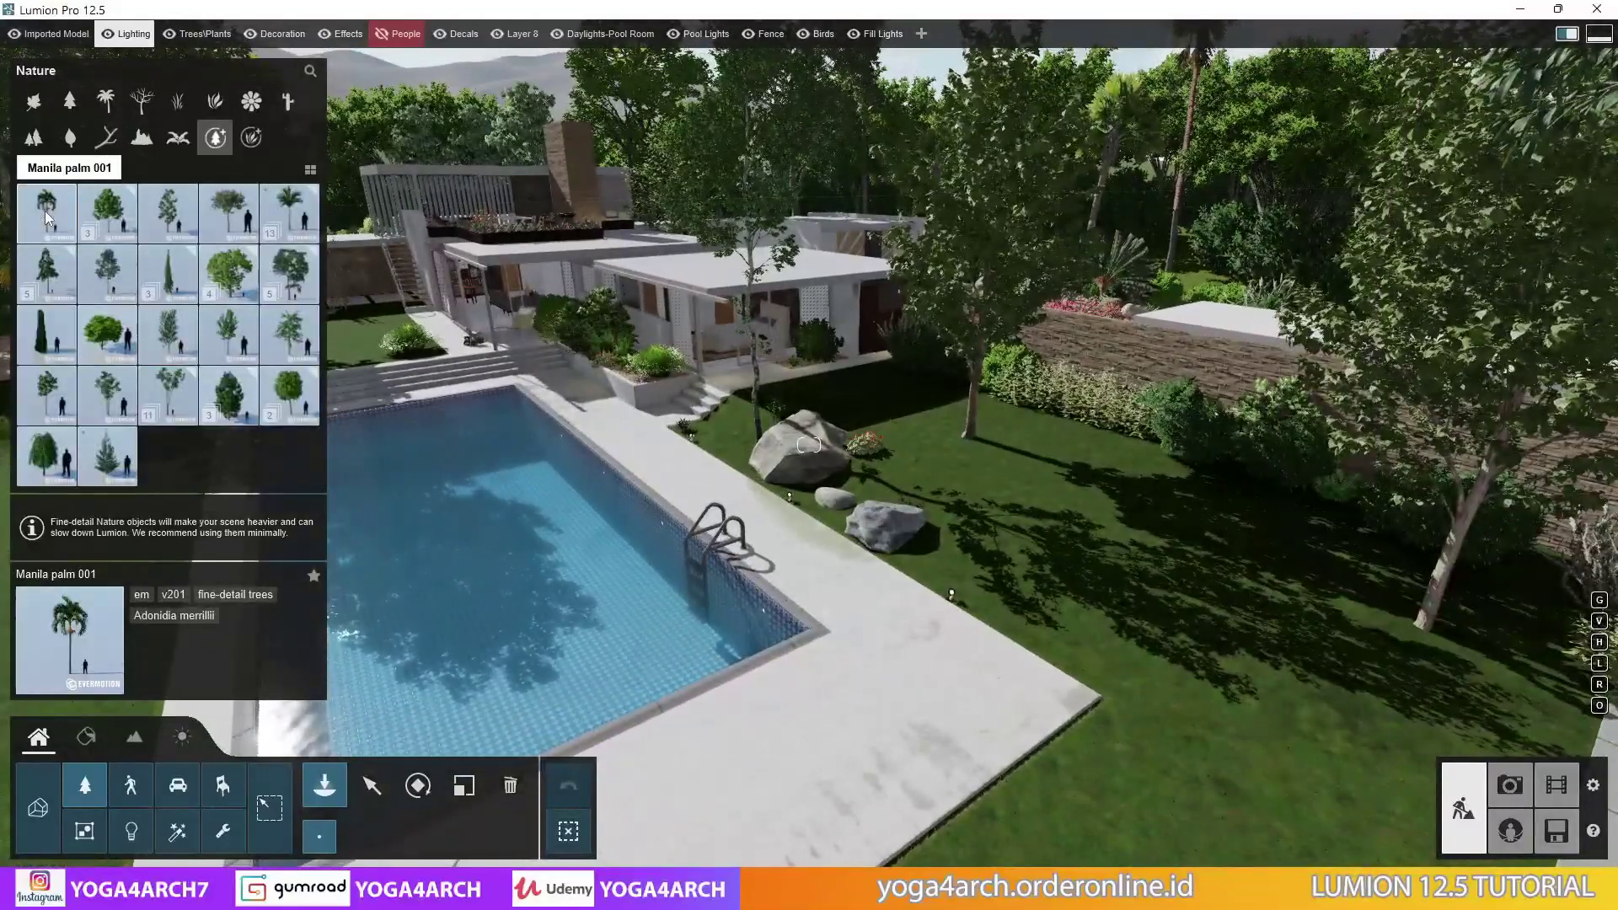
{"action": "left_click", "coordinate": [74, 203]}
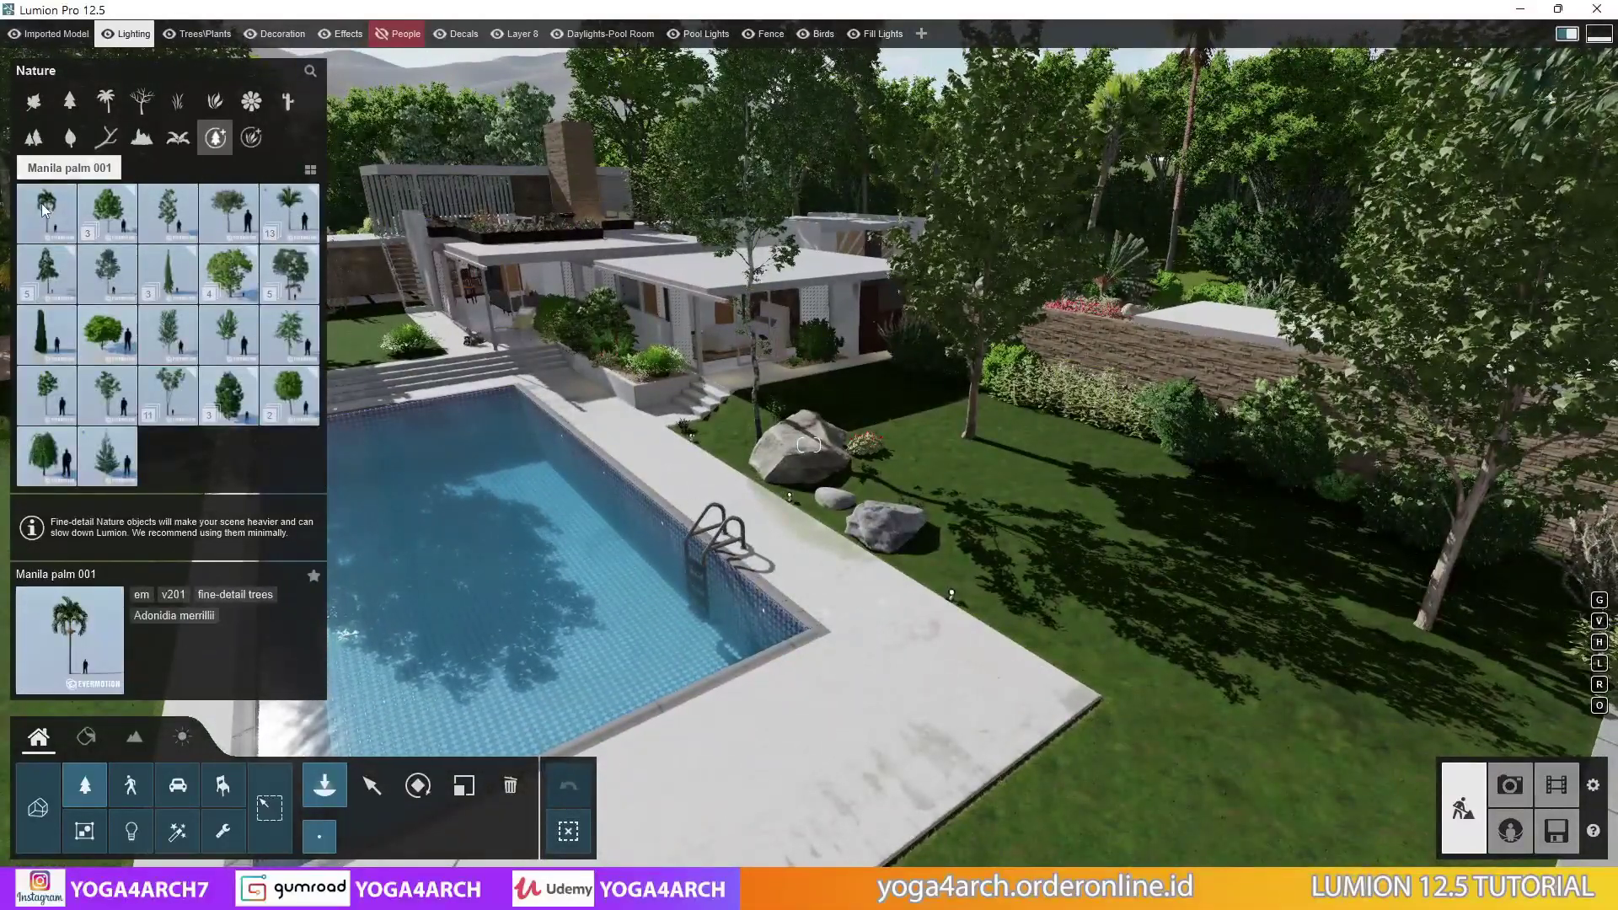
{"action": "left_click", "coordinate": [944, 552]}
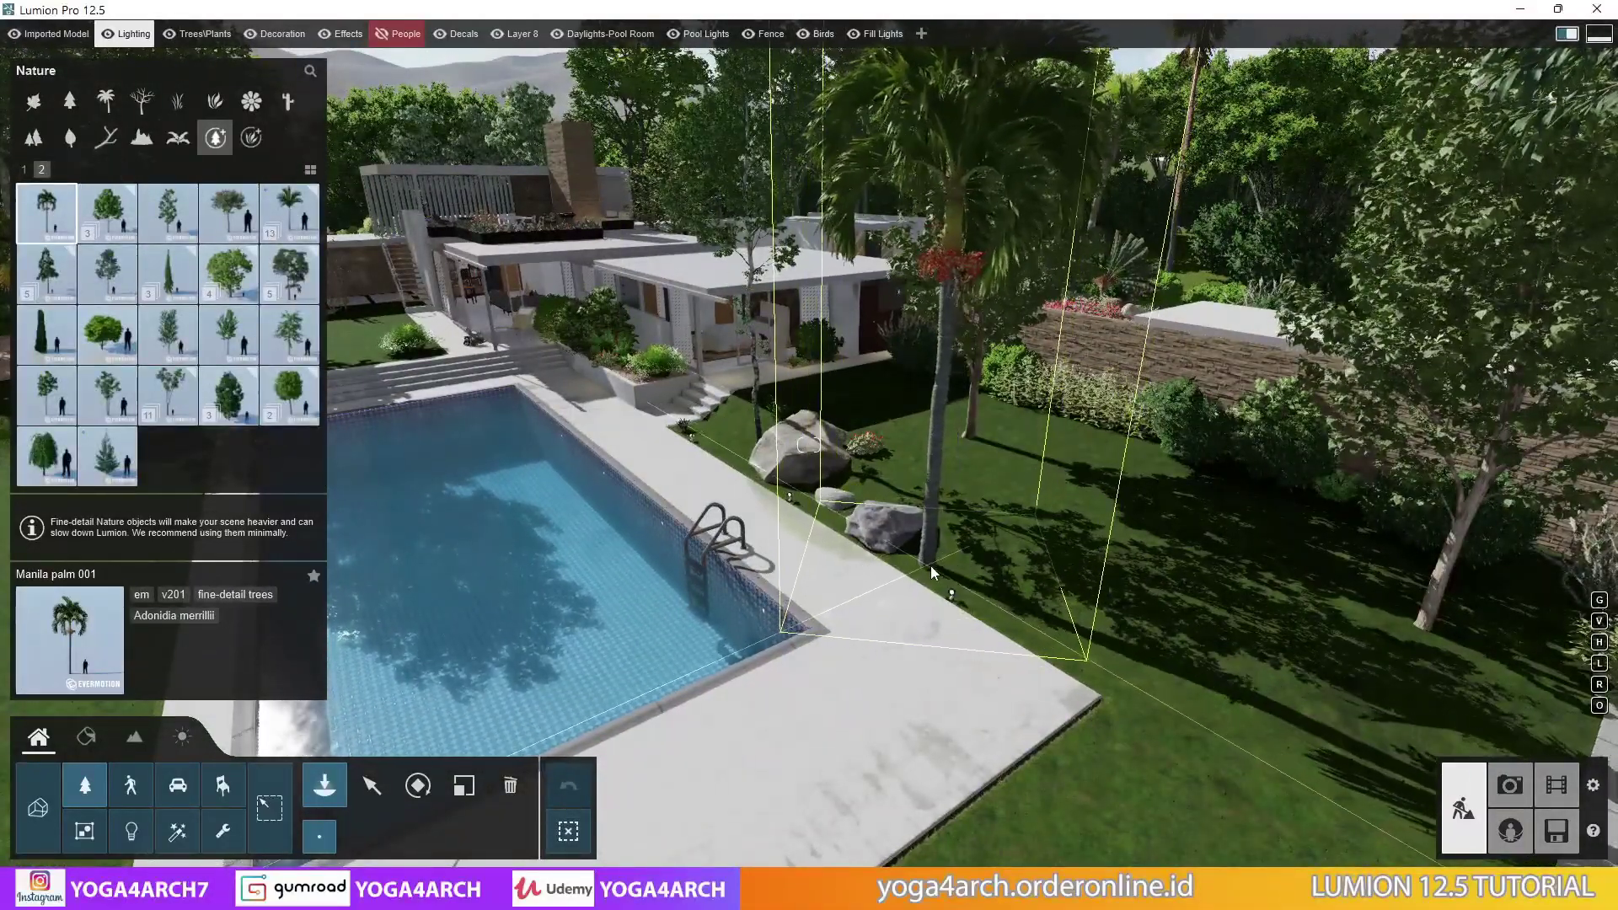
Scale the new Manila palm down to a smaller size
{"action": "left_click", "coordinate": [464, 785]}
{"action": "left_click_drag", "start_coordinate": [951, 563], "coordinate": [950, 606]}
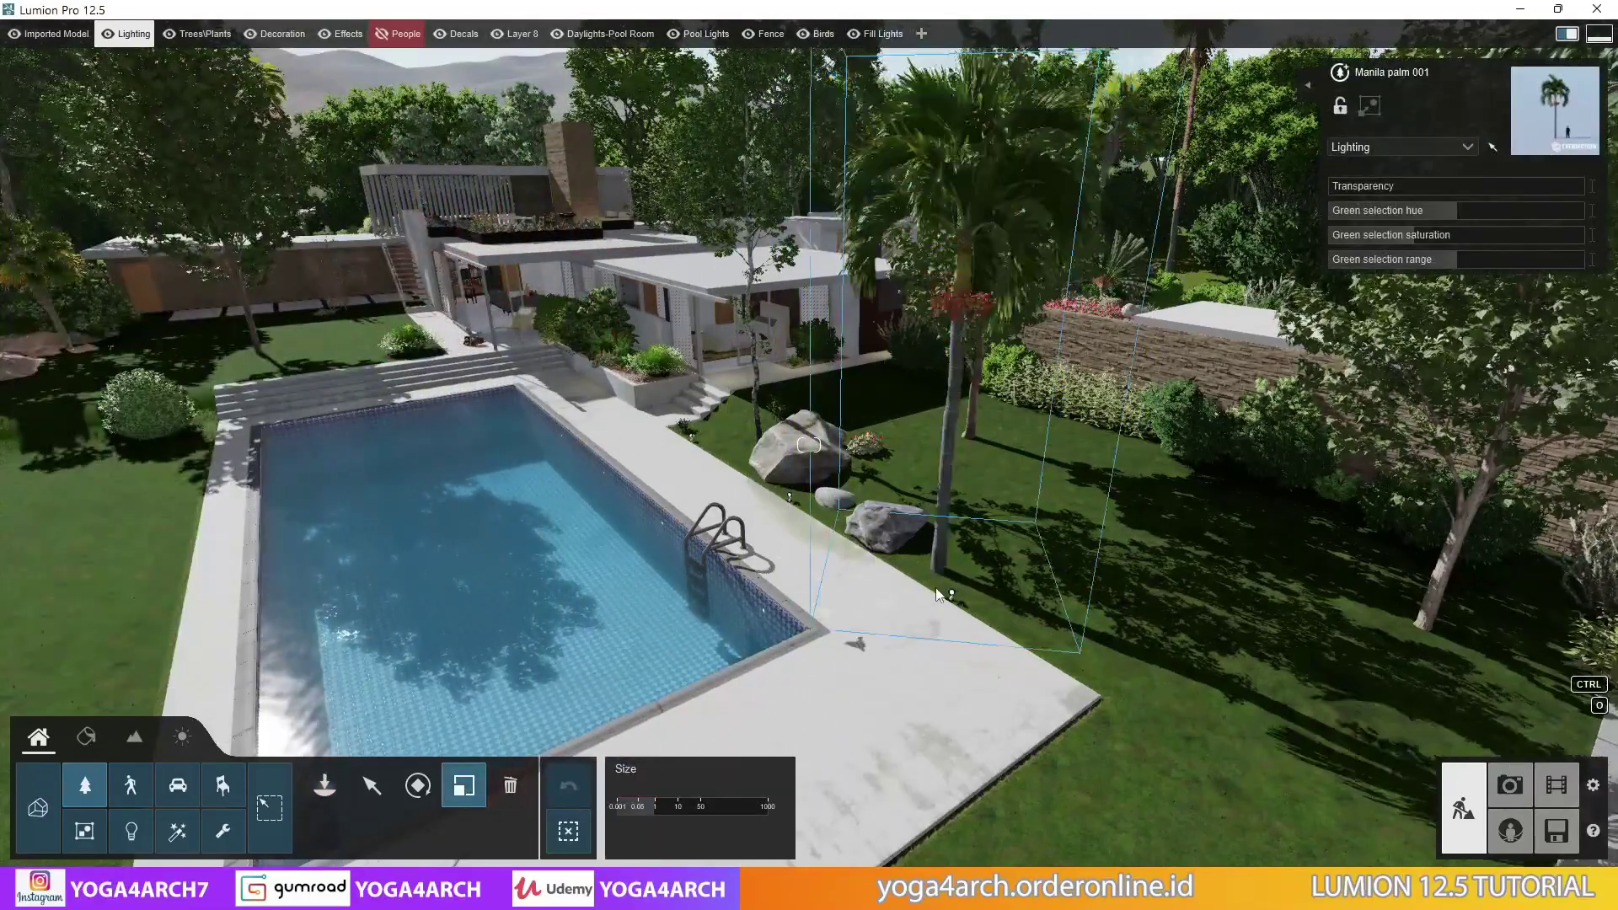
{"action": "right_click_drag", "start_coordinate": [951, 607], "coordinate": [47, 594]}
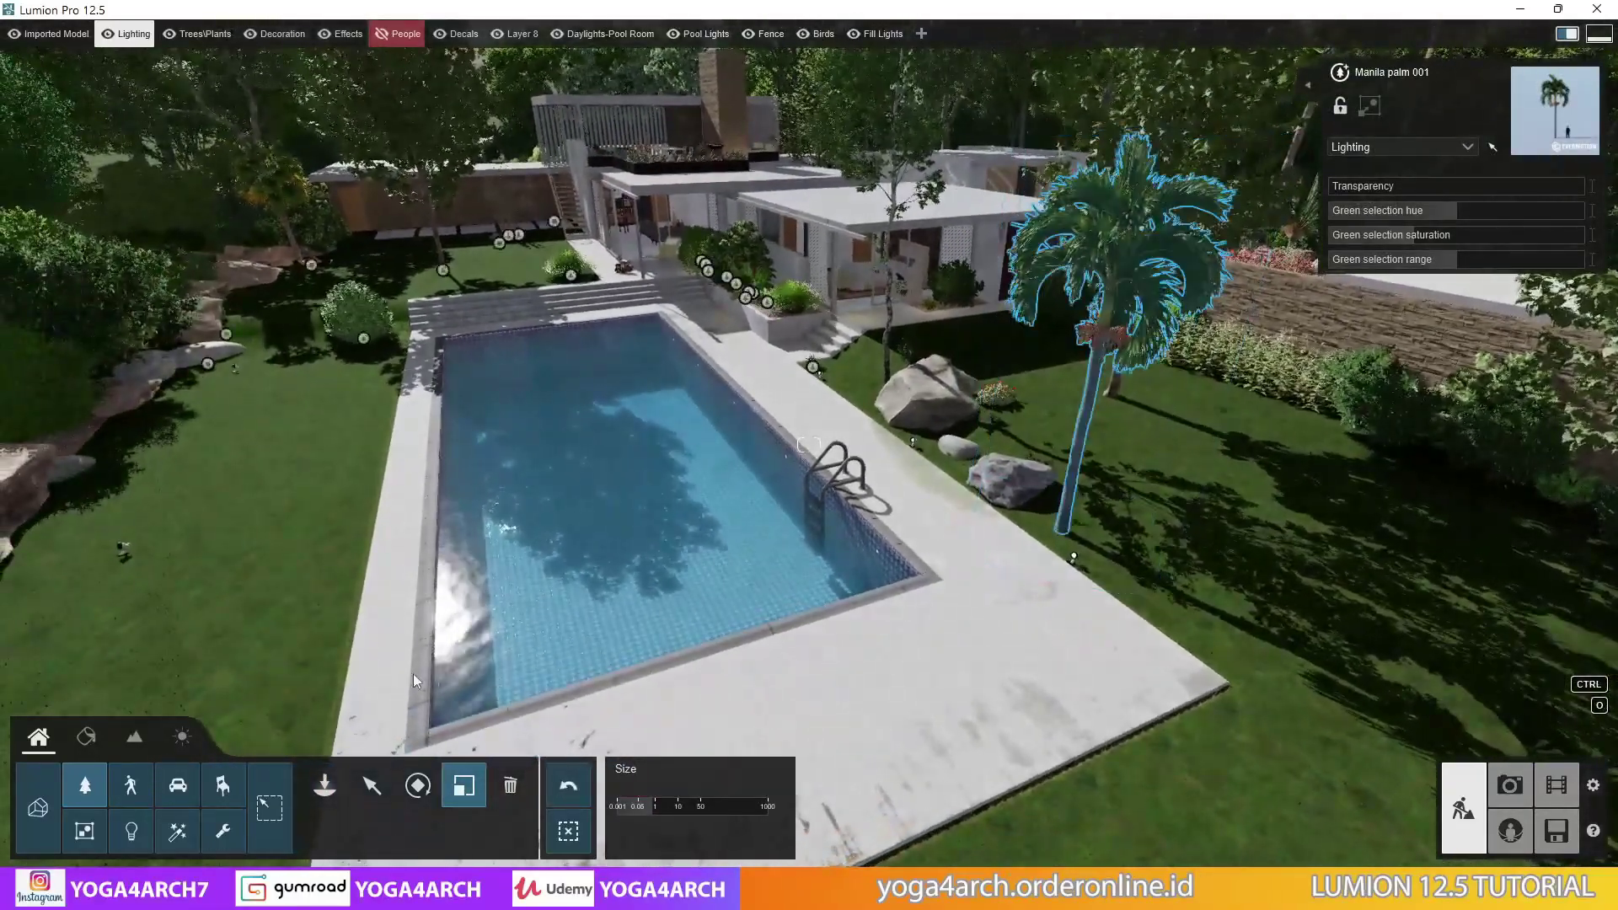
{"action": "left_click", "coordinate": [132, 831]}
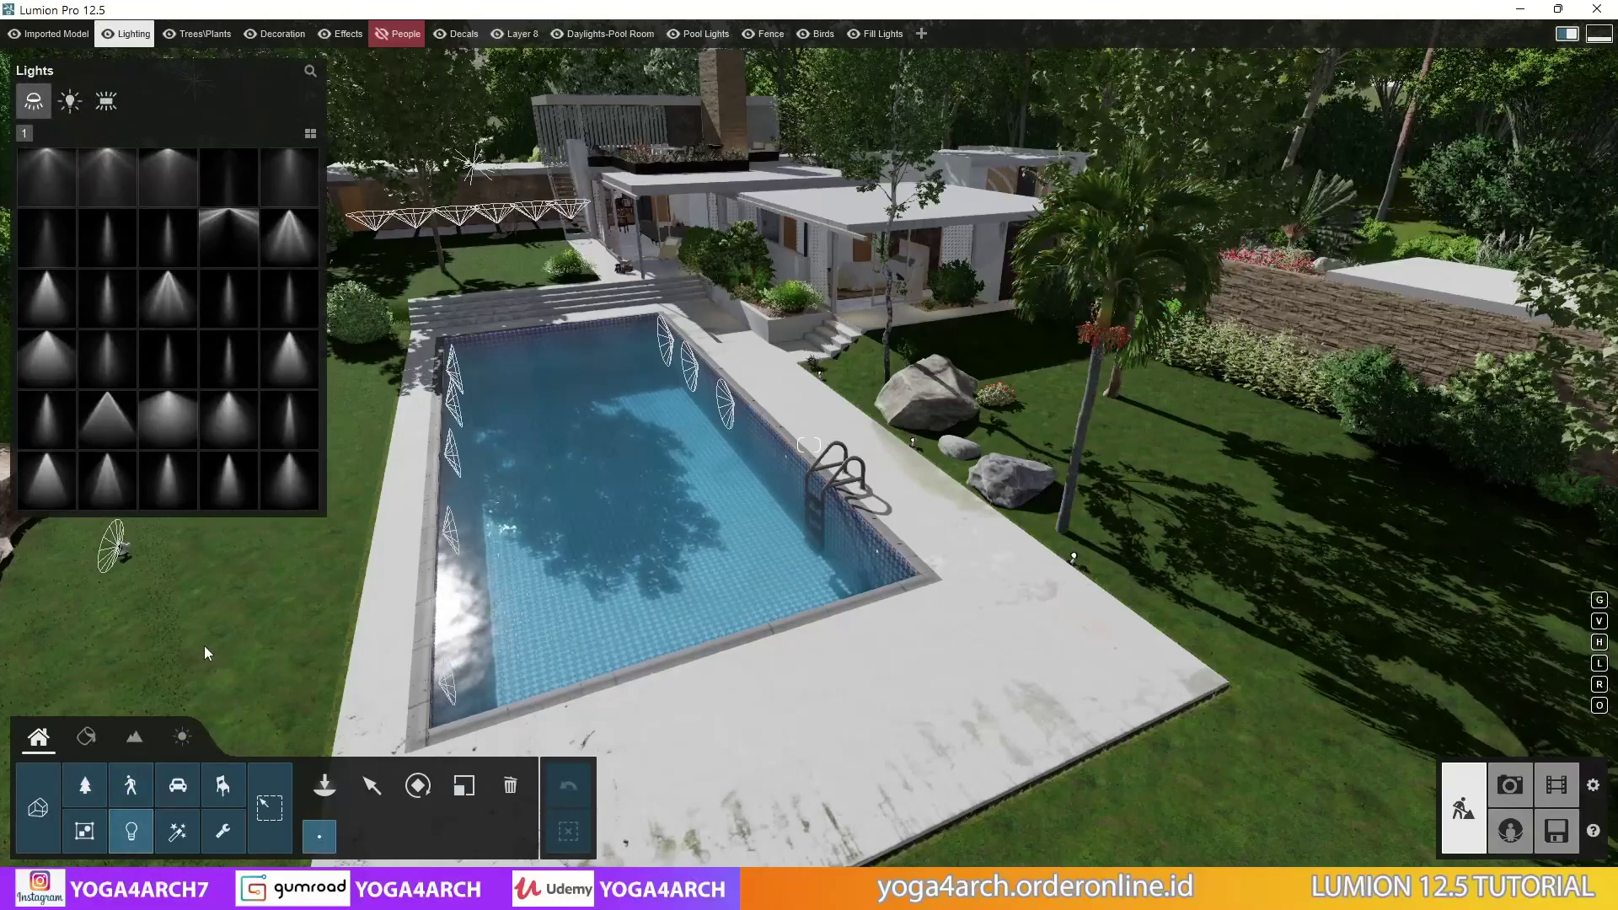
Place a Lamp02 spotlight at the pool corner at 2800 K and move it toward the rocks
{"action": "left_click", "coordinate": [120, 184]}
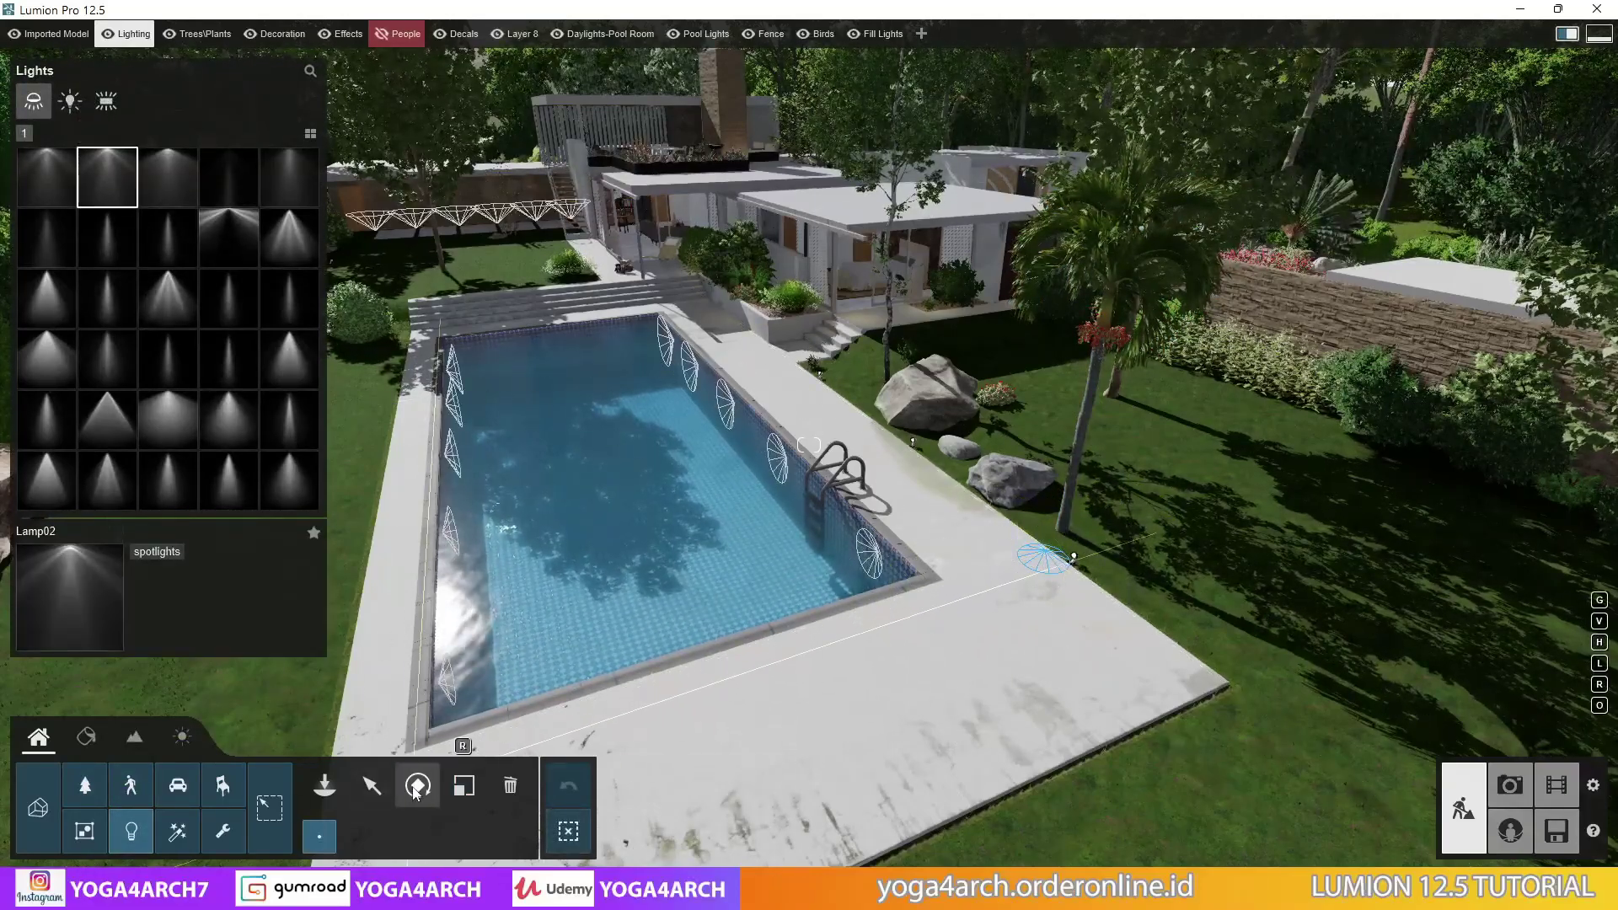
{"action": "key", "text": "r"}
{"action": "left_click", "coordinate": [1045, 549]}
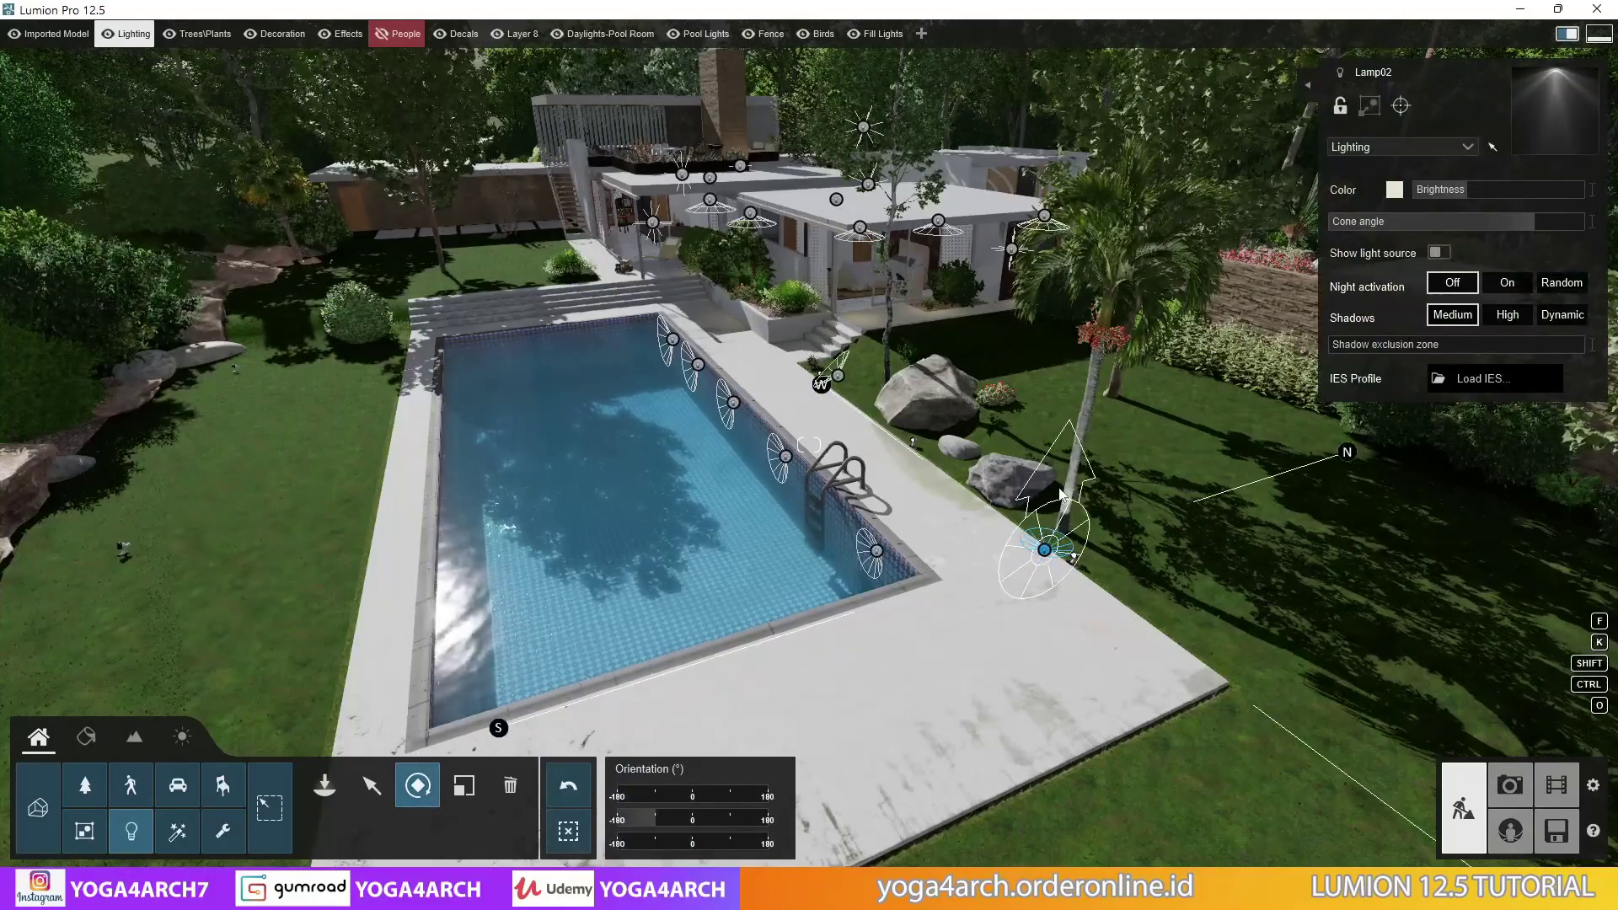
{"action": "left_click", "coordinate": [1394, 190]}
{"action": "left_click", "coordinate": [1162, 220]}
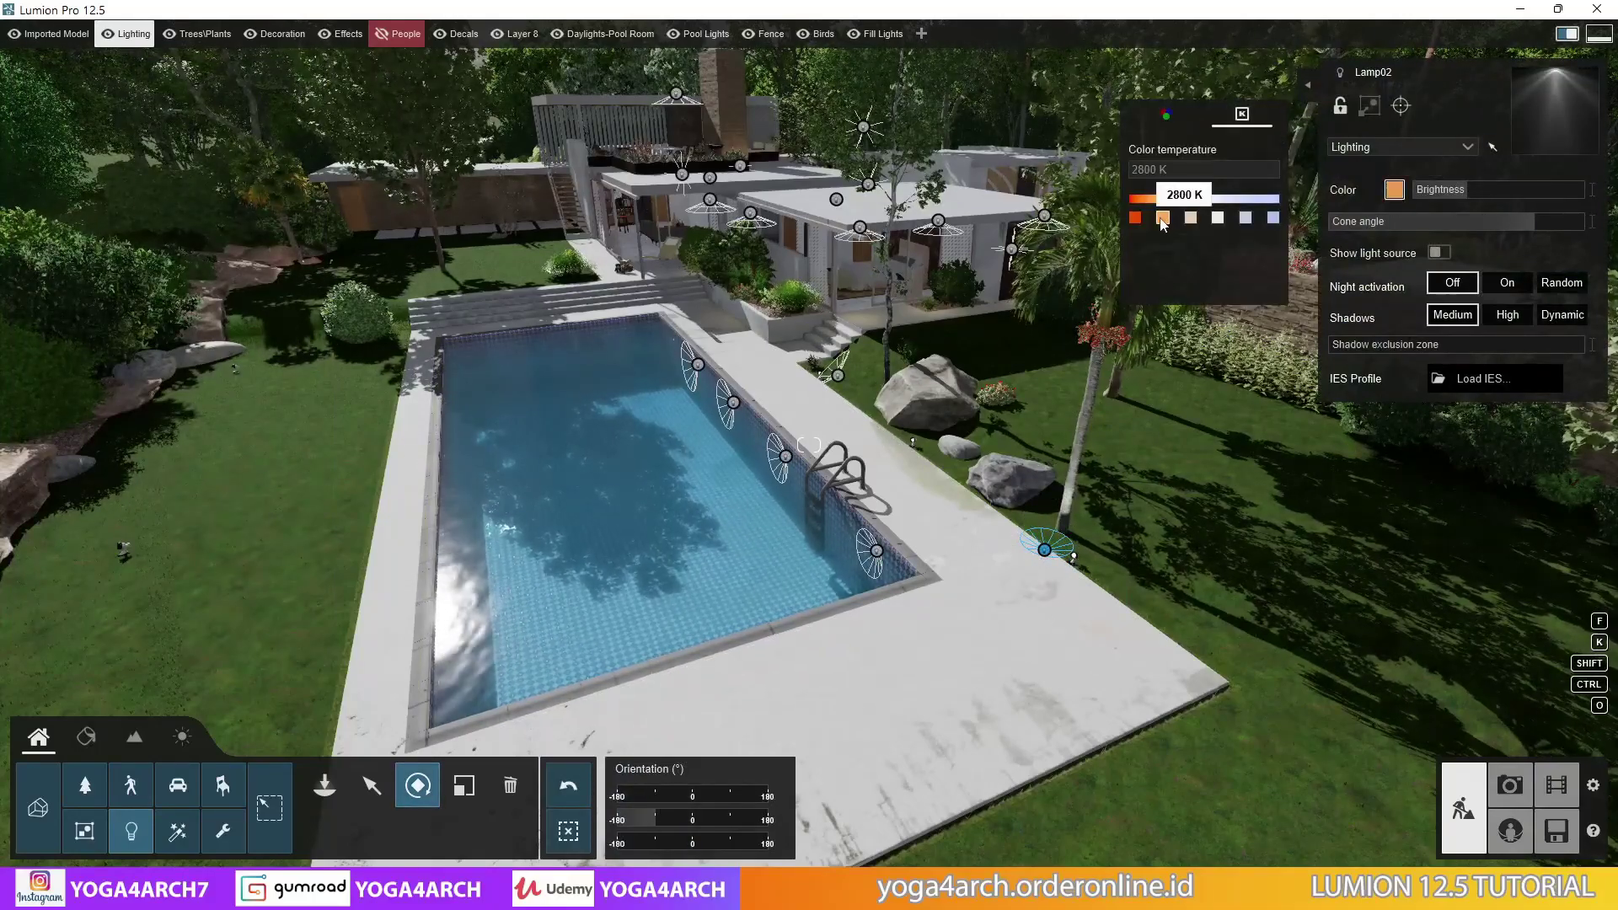
{"action": "left_click", "coordinate": [372, 787]}
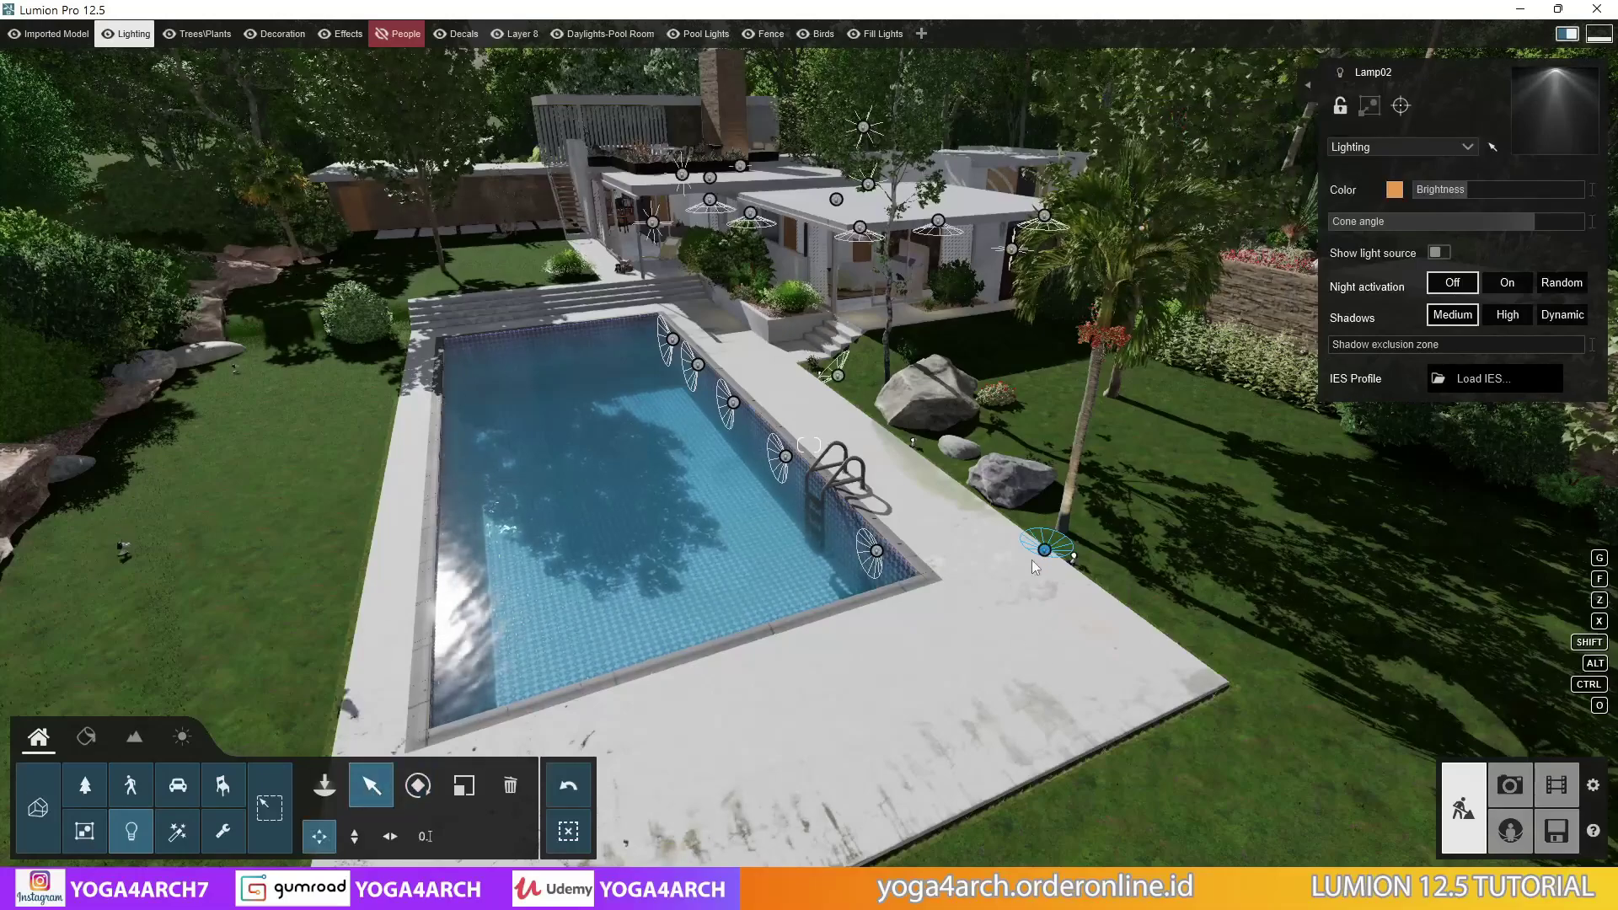
{"action": "mouse_move", "coordinate": [1045, 549]}
{"action": "left_mouse_down", "text": "alt"}
{"action": "mouse_move", "coordinate": [887, 402]}
{"action": "mouse_move", "coordinate": [447, 287]}
{"action": "left_mouse_up", "text": "alt"}
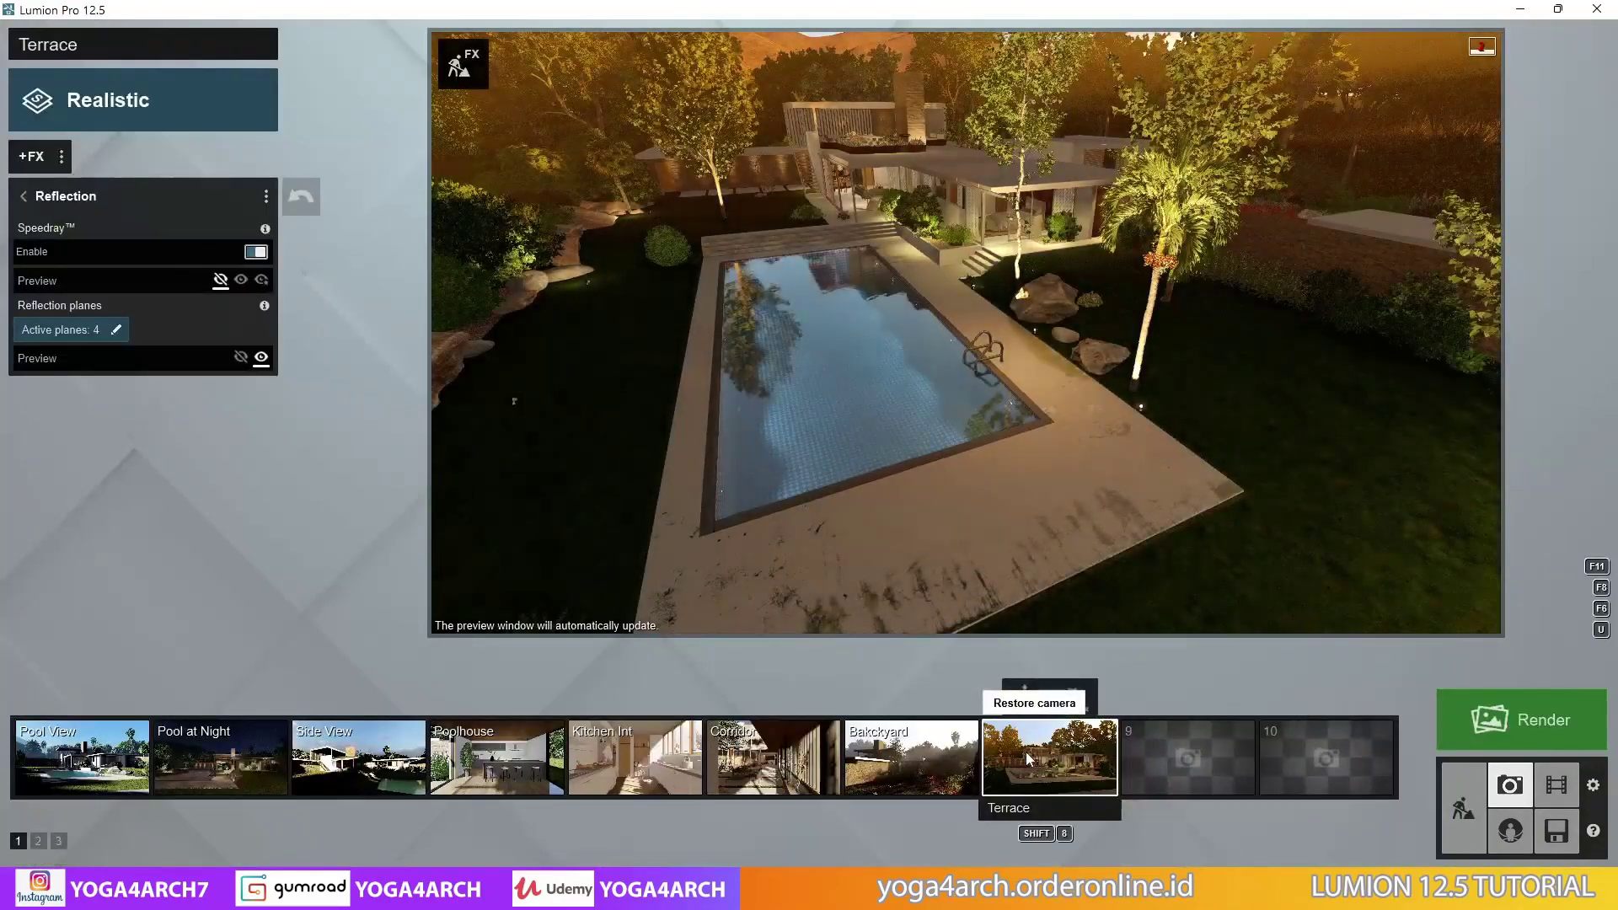
{"action": "left_click", "coordinate": [1025, 751]}
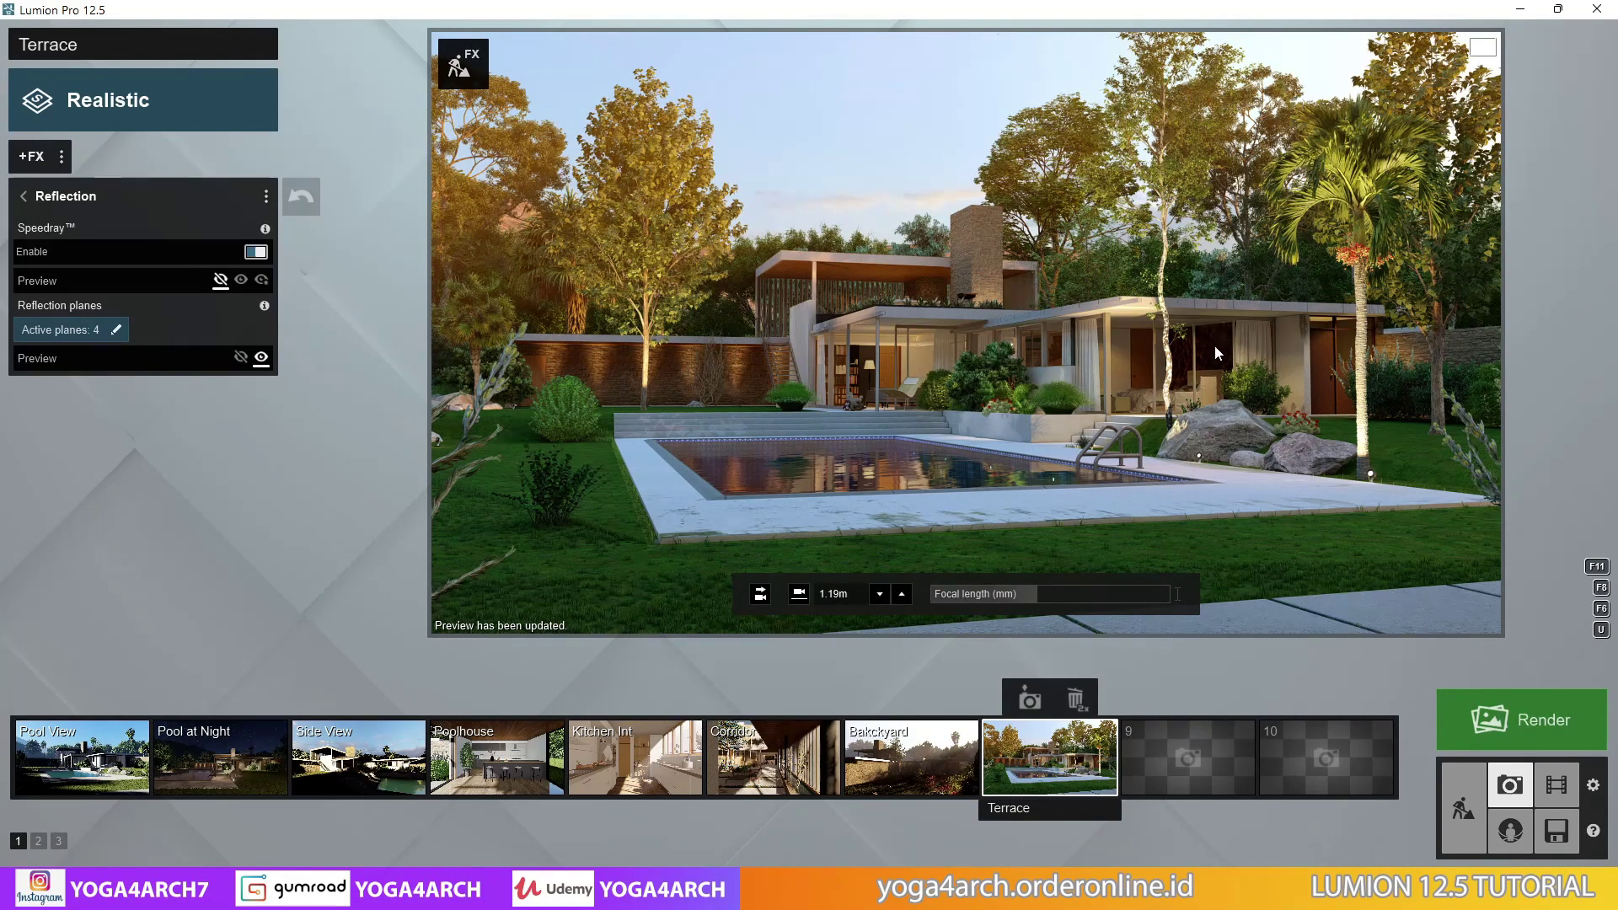
In the Material editor, tint the boundary wall material grey
{"action": "left_click", "coordinate": [1463, 809]}
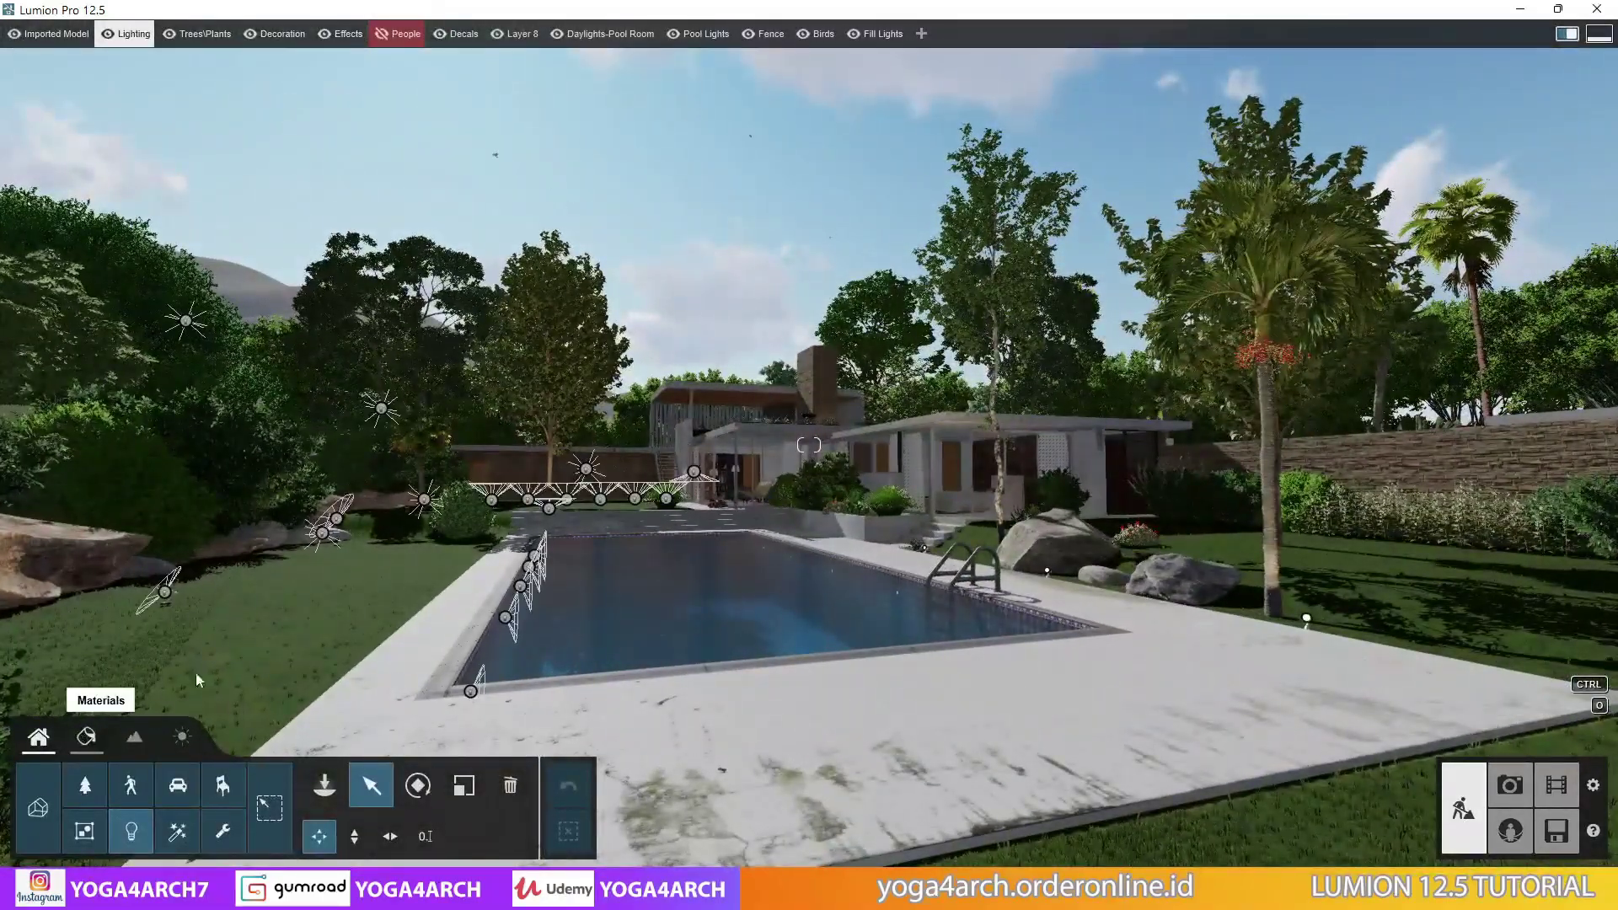
{"action": "left_click", "coordinate": [86, 737]}
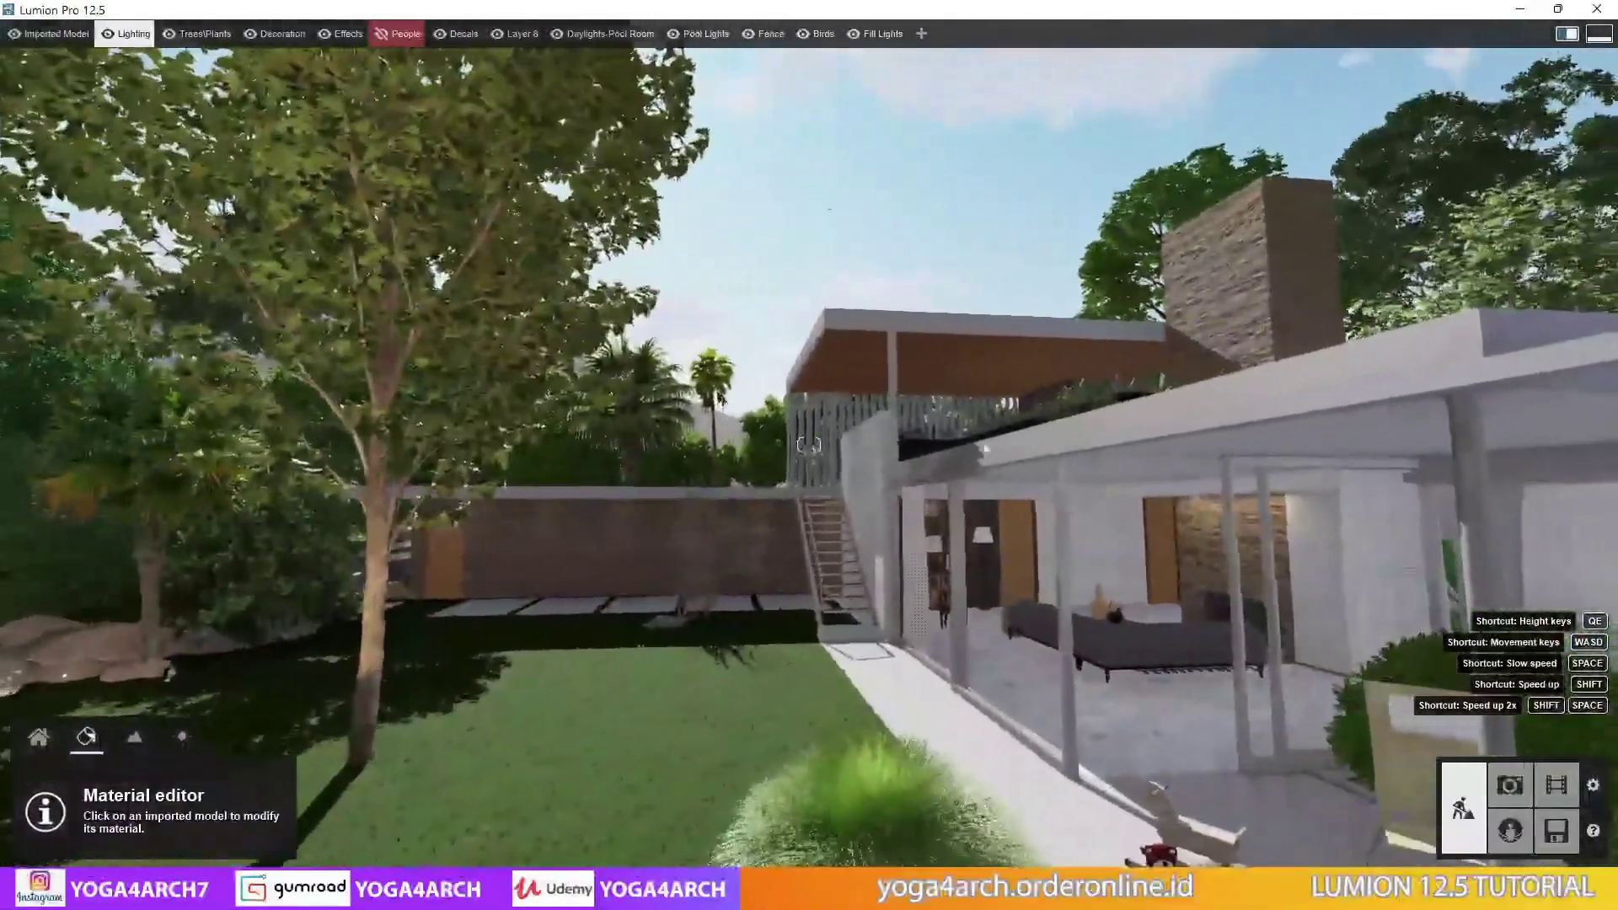
{"action": "right_click_drag", "start_coordinate": [859, 539], "coordinate": [1014, 369]}
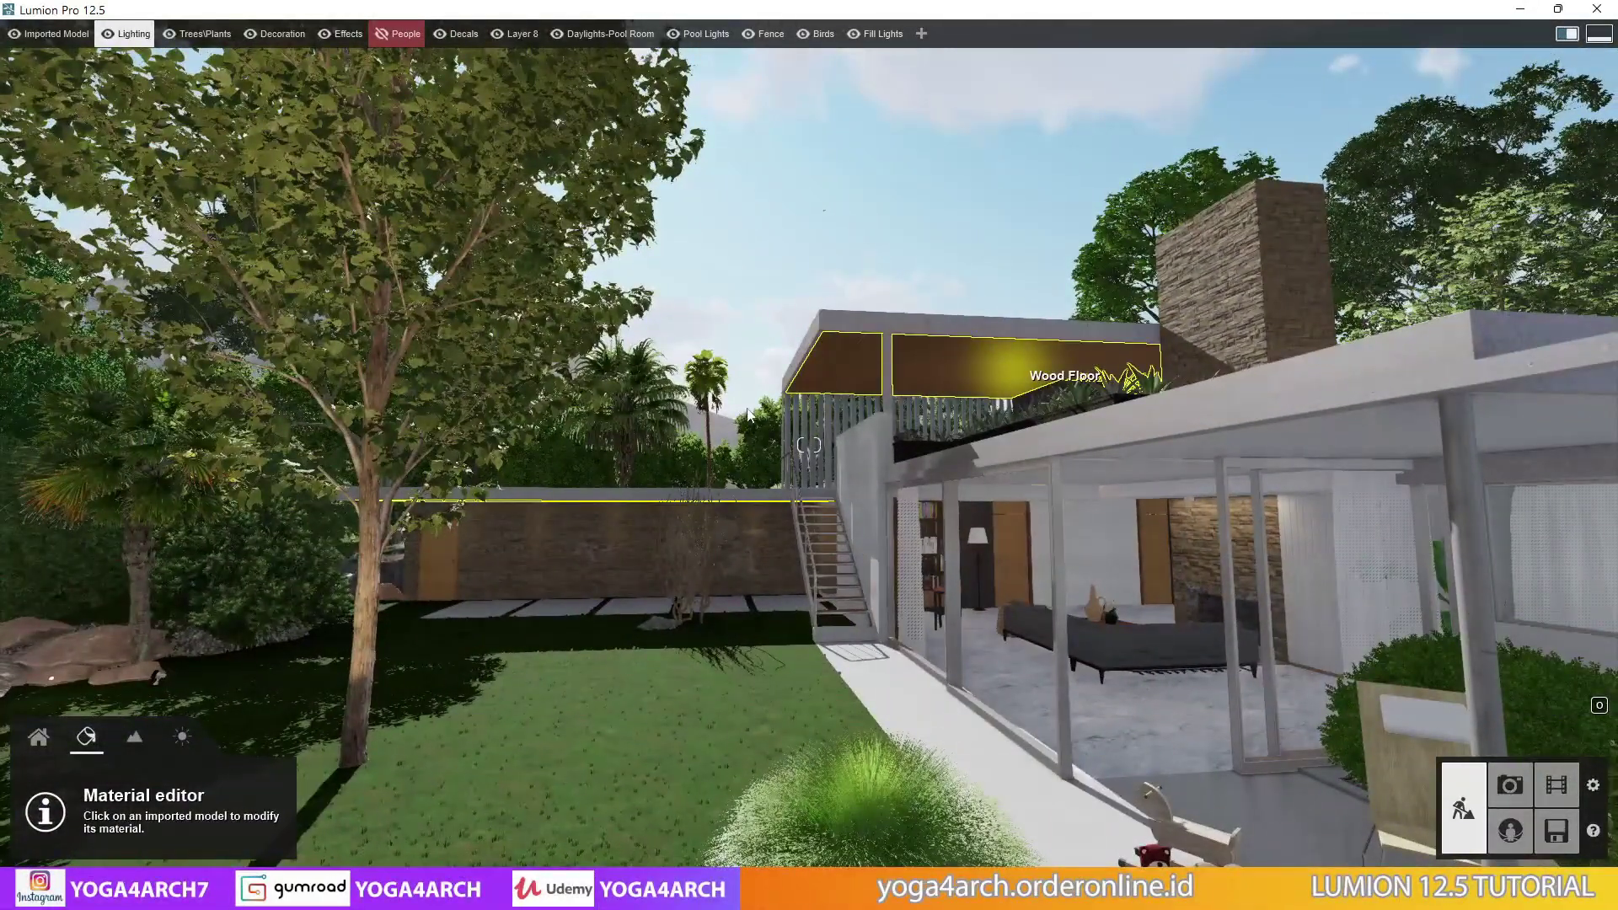
{"action": "left_click", "coordinate": [1013, 369]}
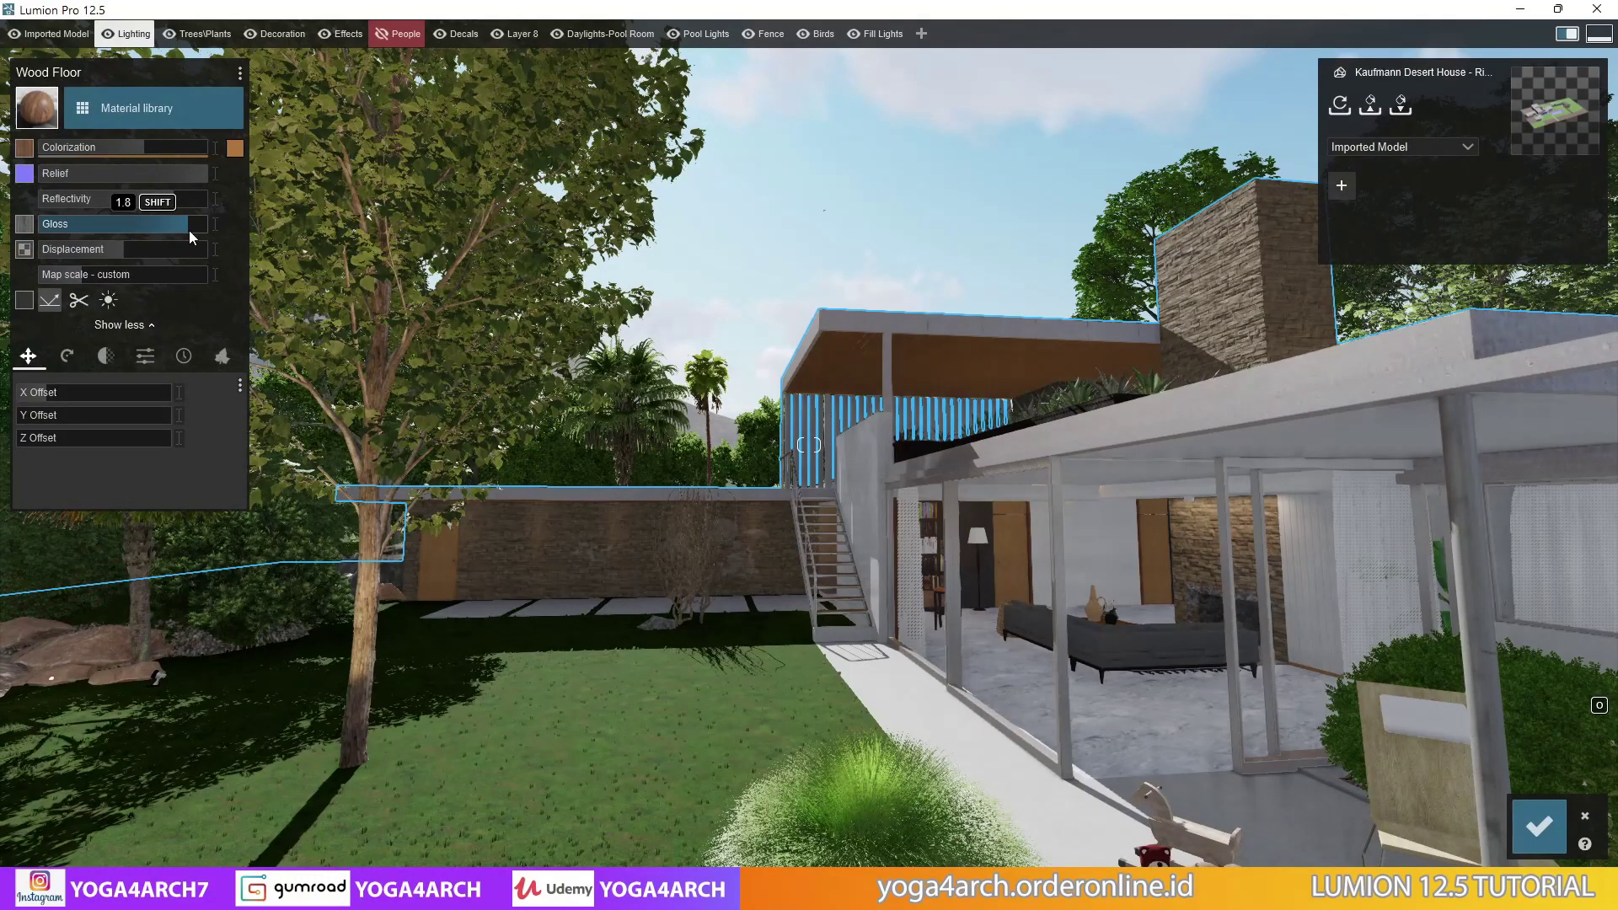
{"action": "mouse_move", "coordinate": [120, 174]}
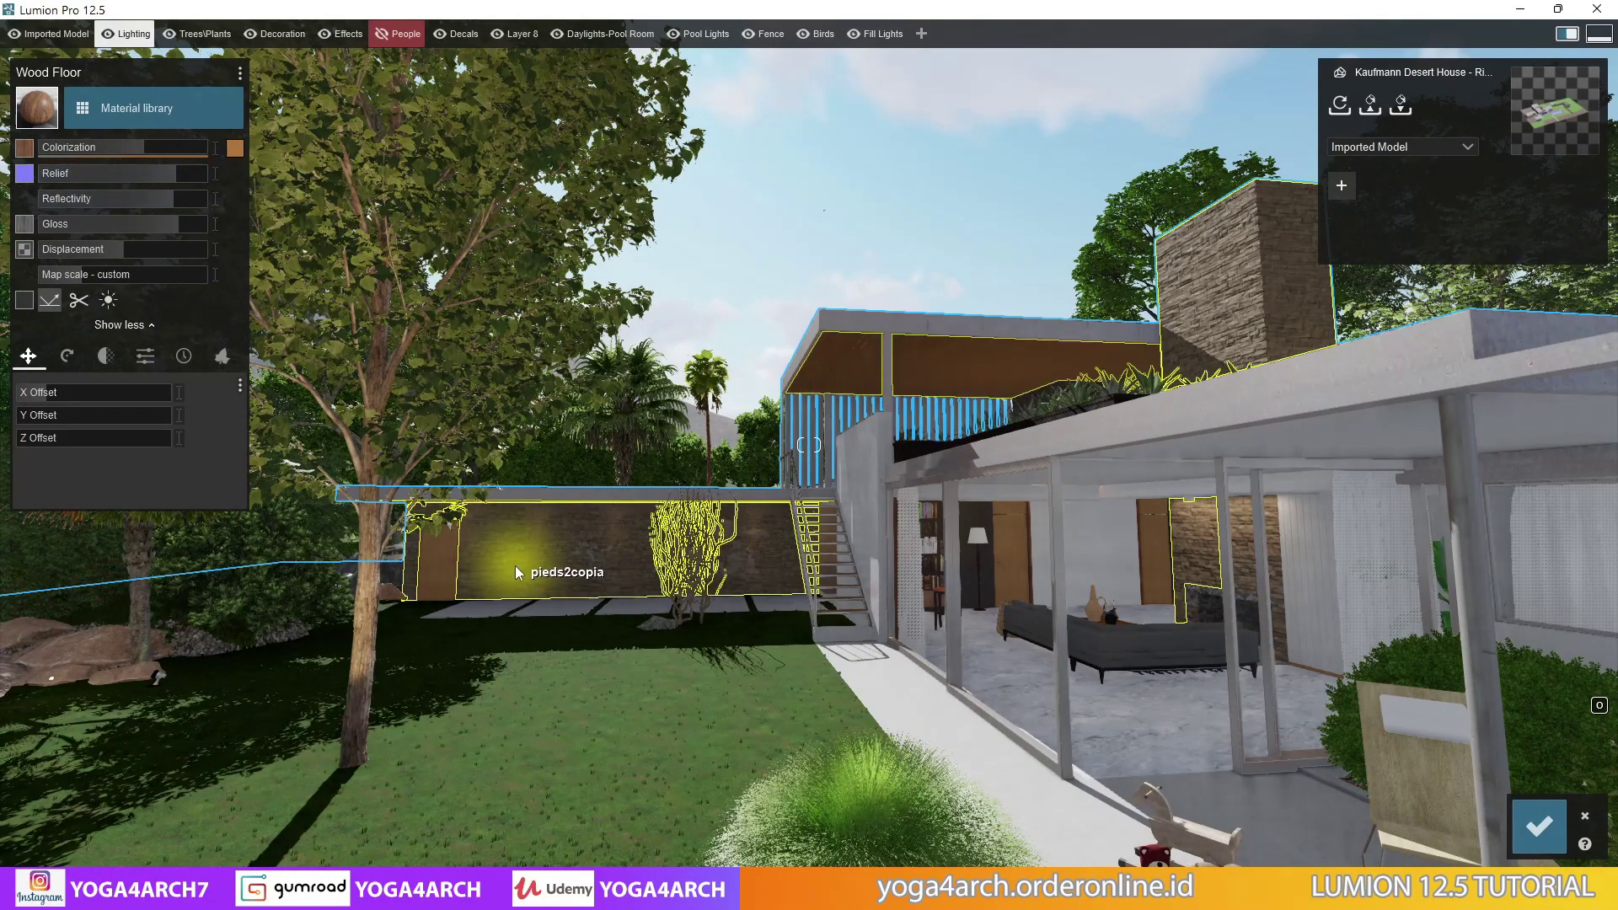
{"action": "left_click", "coordinate": [514, 564]}
{"action": "left_click", "coordinate": [234, 147]}
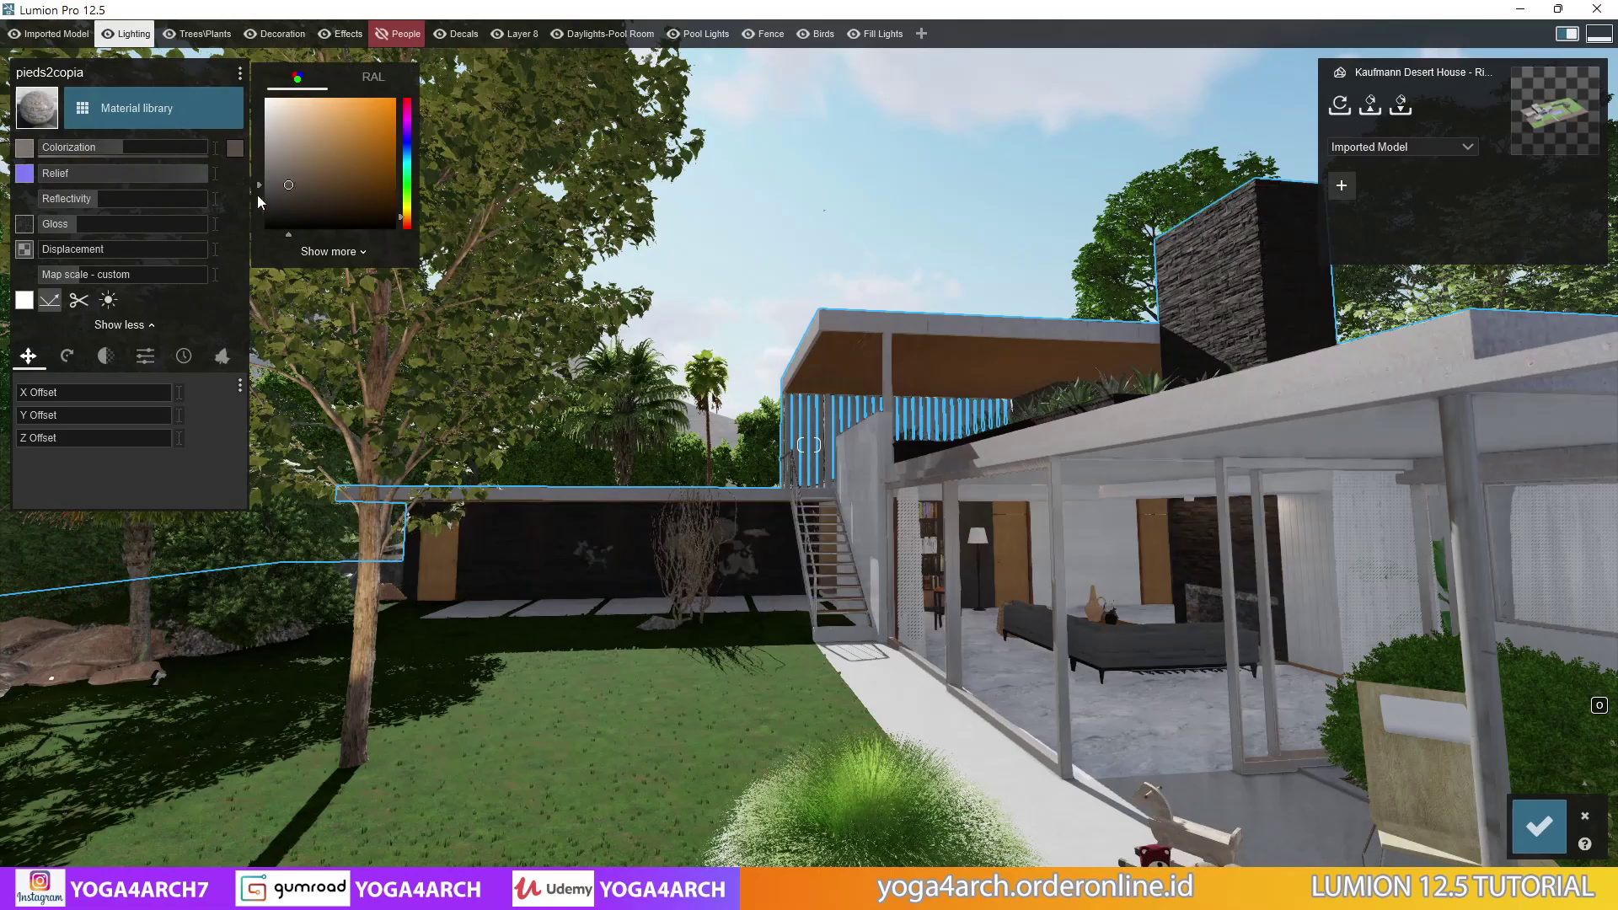
{"action": "left_click_drag", "start_coordinate": [257, 194], "coordinate": [252, 168]}
Give the wardrobe doors' Haya material a stronger red colorization and save it
{"action": "mouse_move", "coordinate": [251, 168]}
{"action": "right_mouse_down"}
{"action": "mouse_move", "coordinate": [470, 386]}
{"action": "mouse_move", "coordinate": [518, 498]}
{"action": "right_mouse_up"}
{"action": "key", "text": "s"}
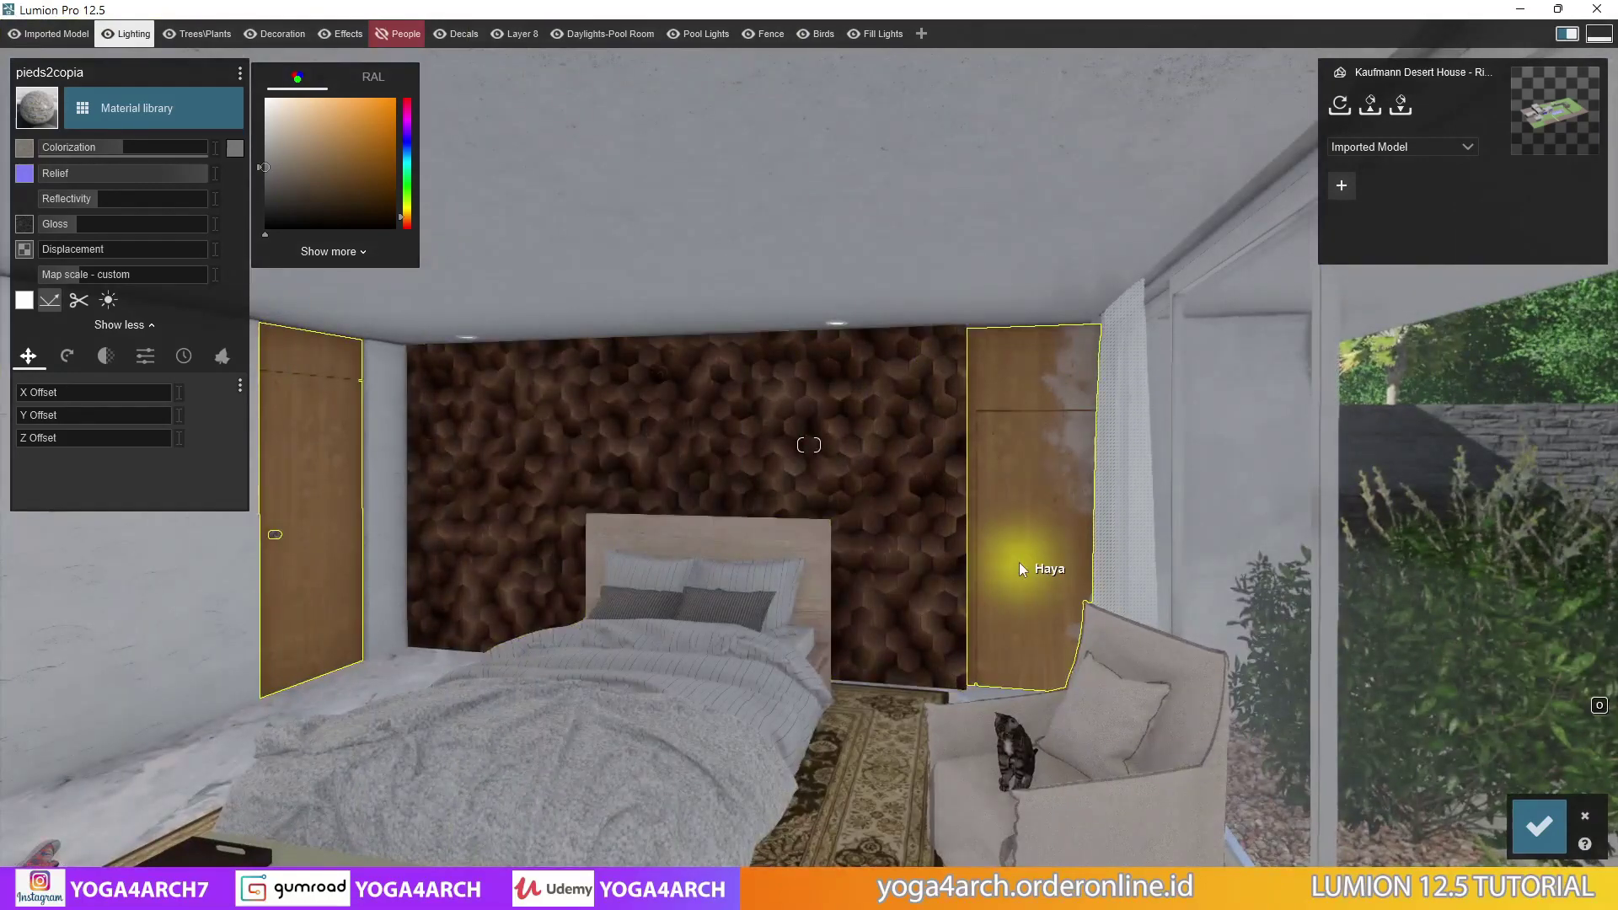
{"action": "left_click", "coordinate": [1018, 563]}
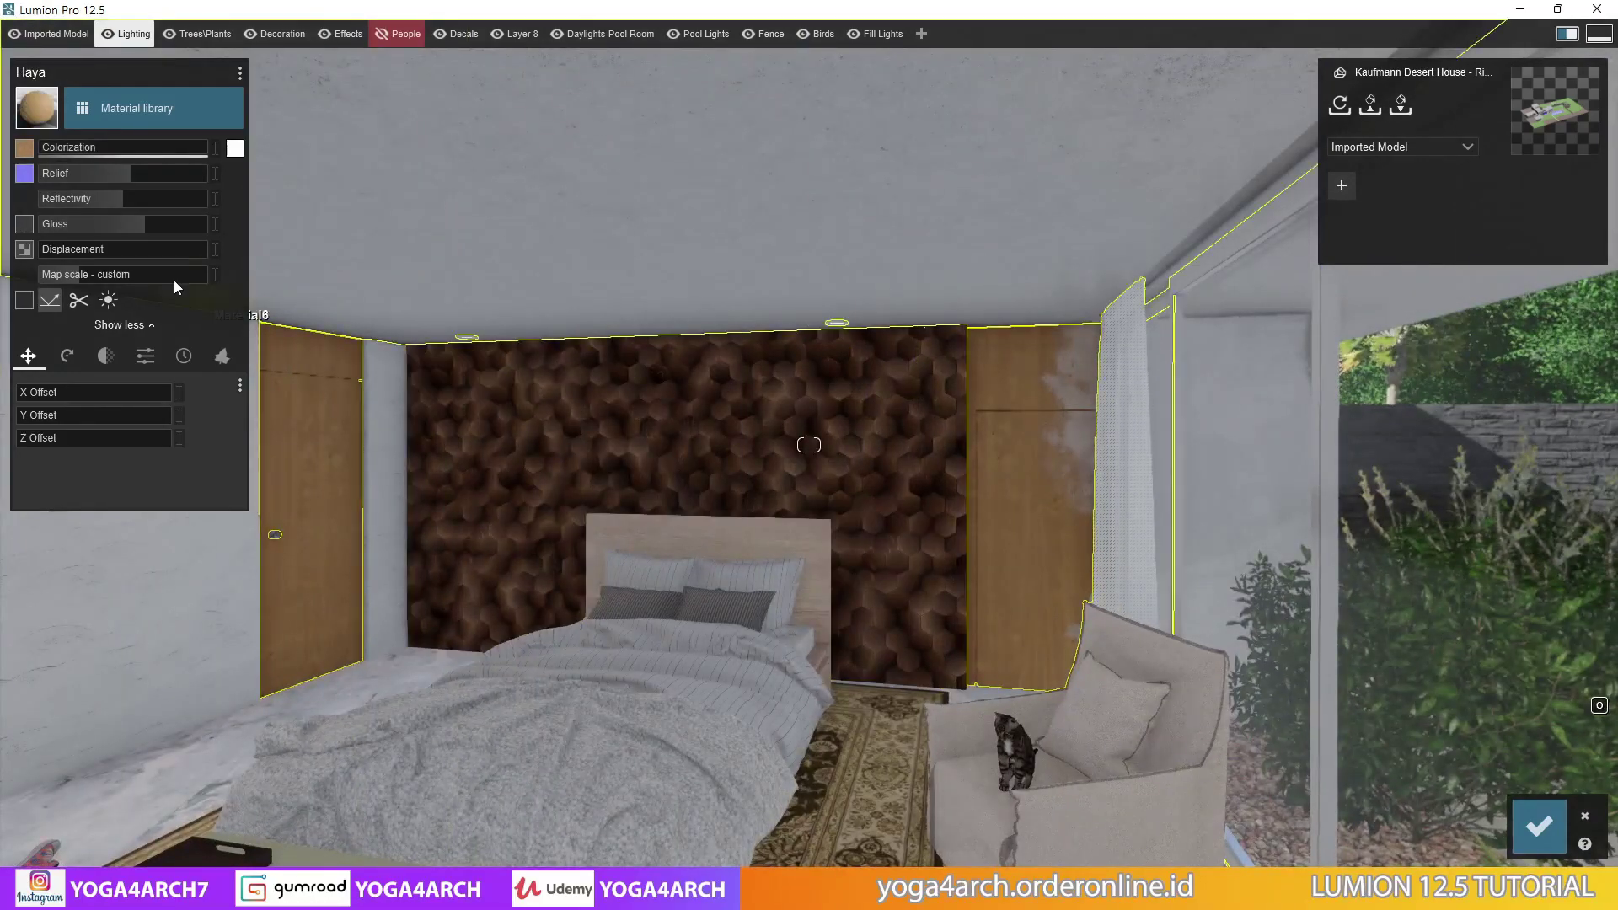
{"action": "left_click", "coordinate": [234, 147]}
{"action": "left_click_drag", "start_coordinate": [341, 182], "coordinate": [346, 150]}
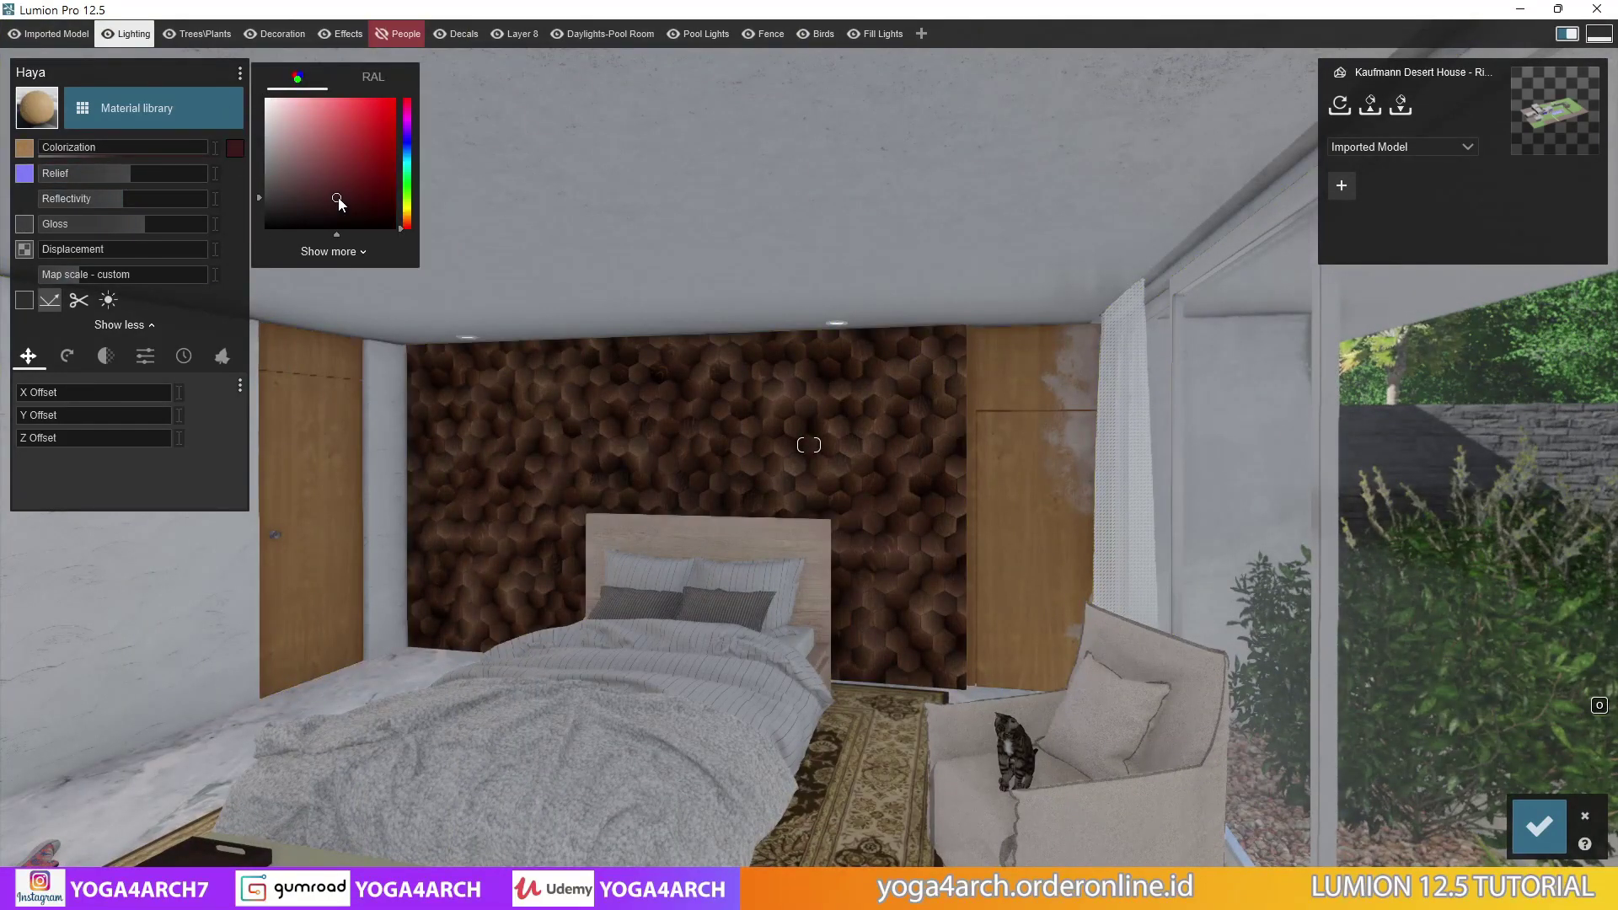
{"action": "left_click_drag", "start_coordinate": [47, 145], "coordinate": [87, 149]}
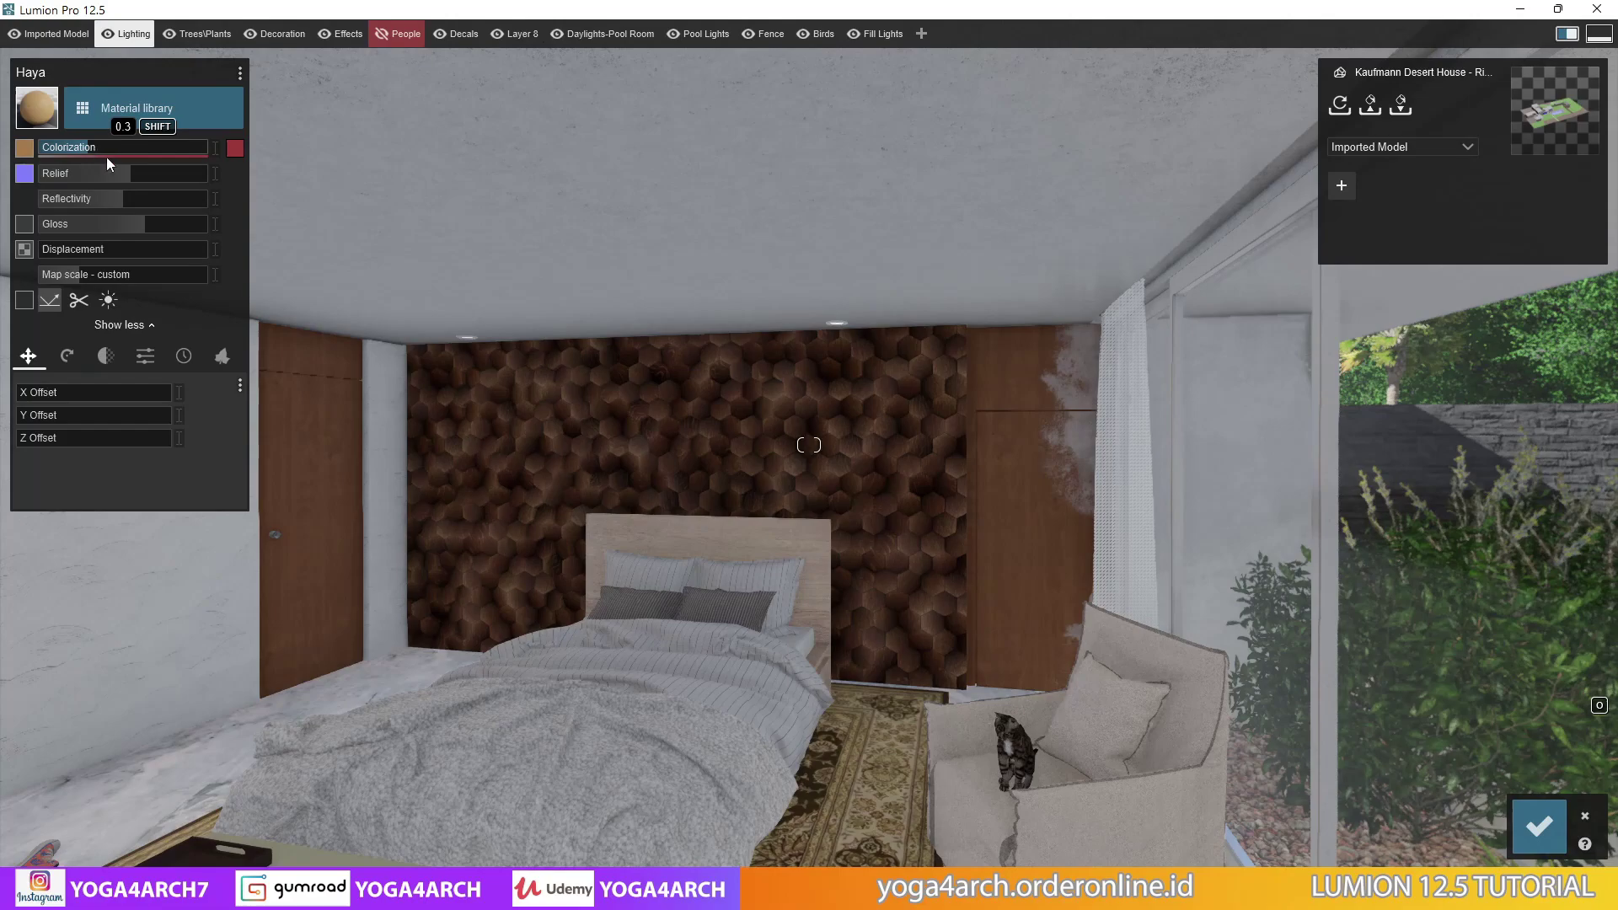
{"action": "left_click", "coordinate": [1539, 826]}
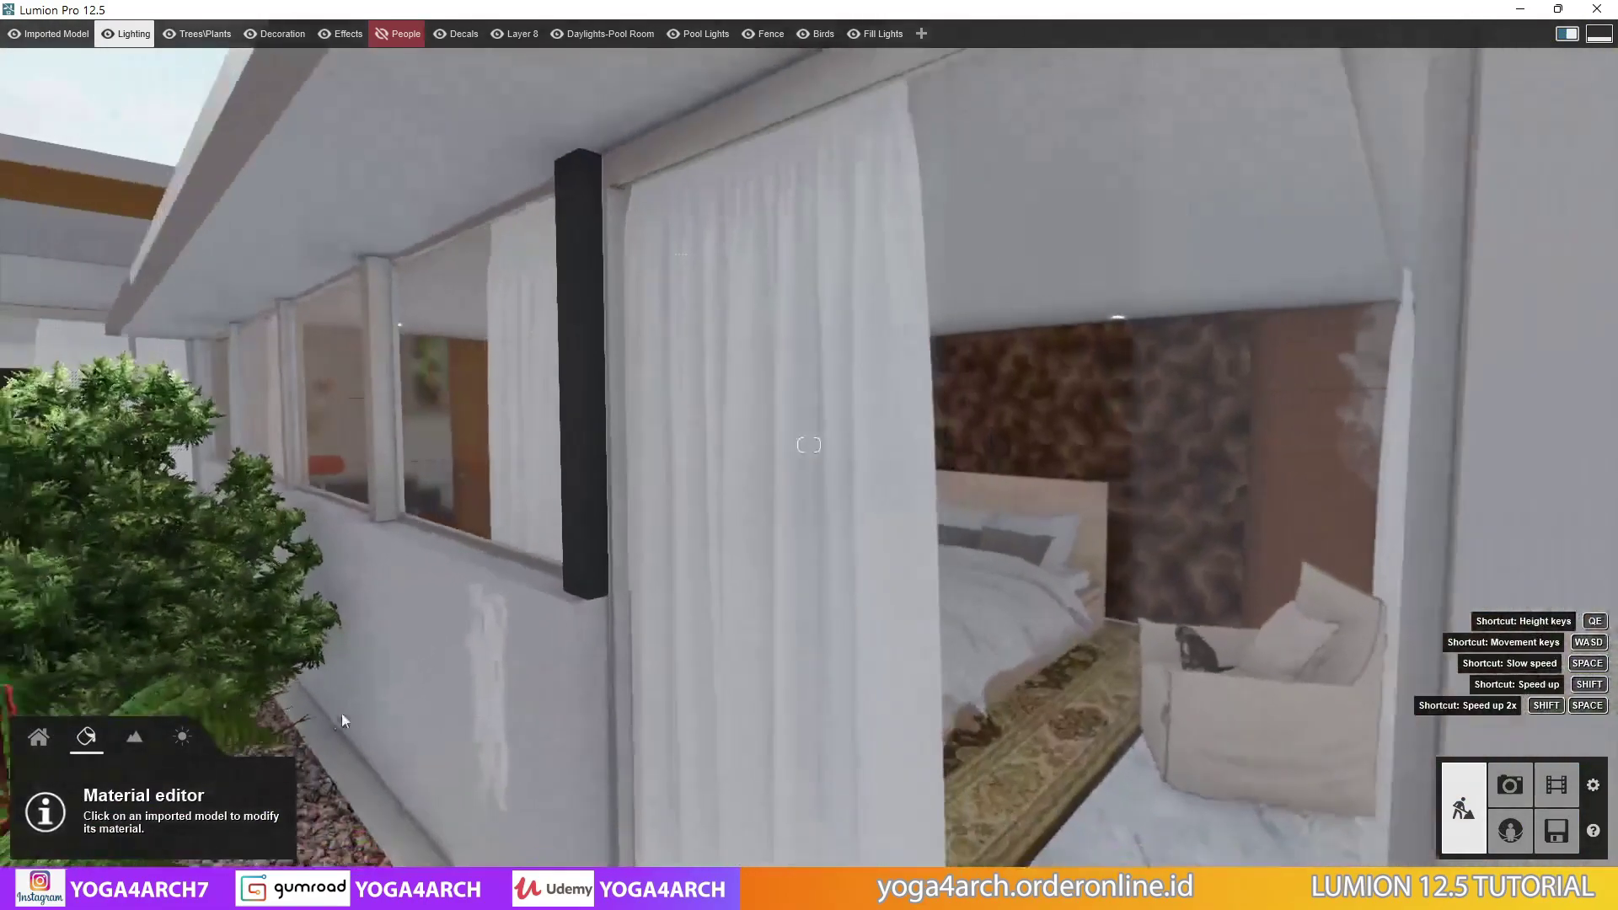
Raise the blue translucent window glass reflectivity and save the material
{"action": "left_click", "coordinate": [461, 388]}
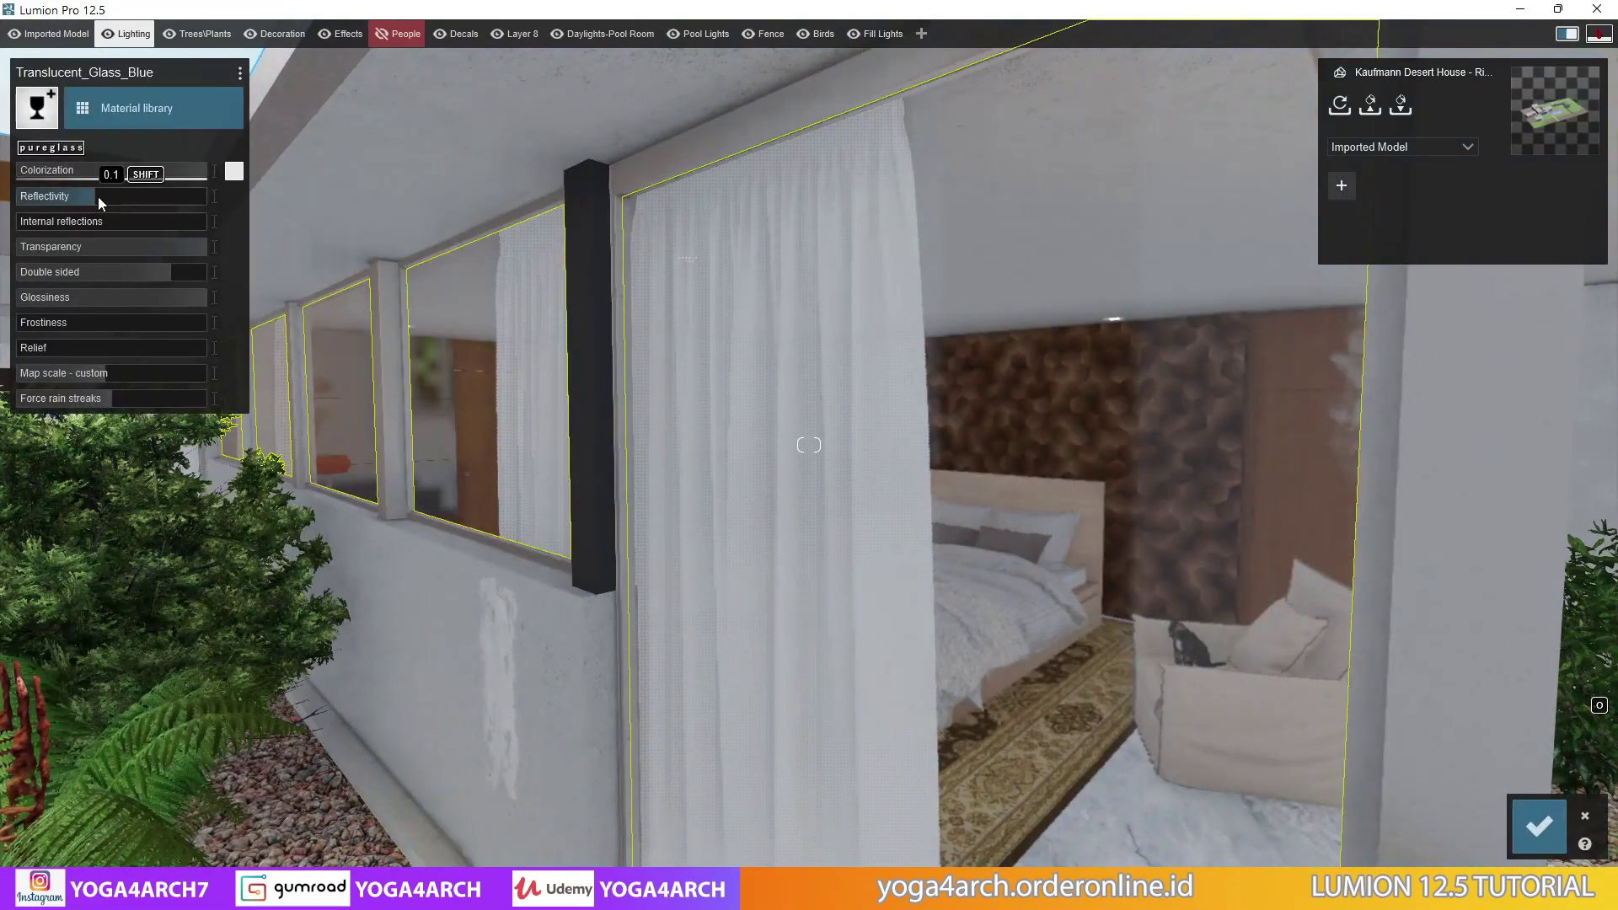
{"action": "left_click_drag", "start_coordinate": [97, 195], "coordinate": [171, 199]}
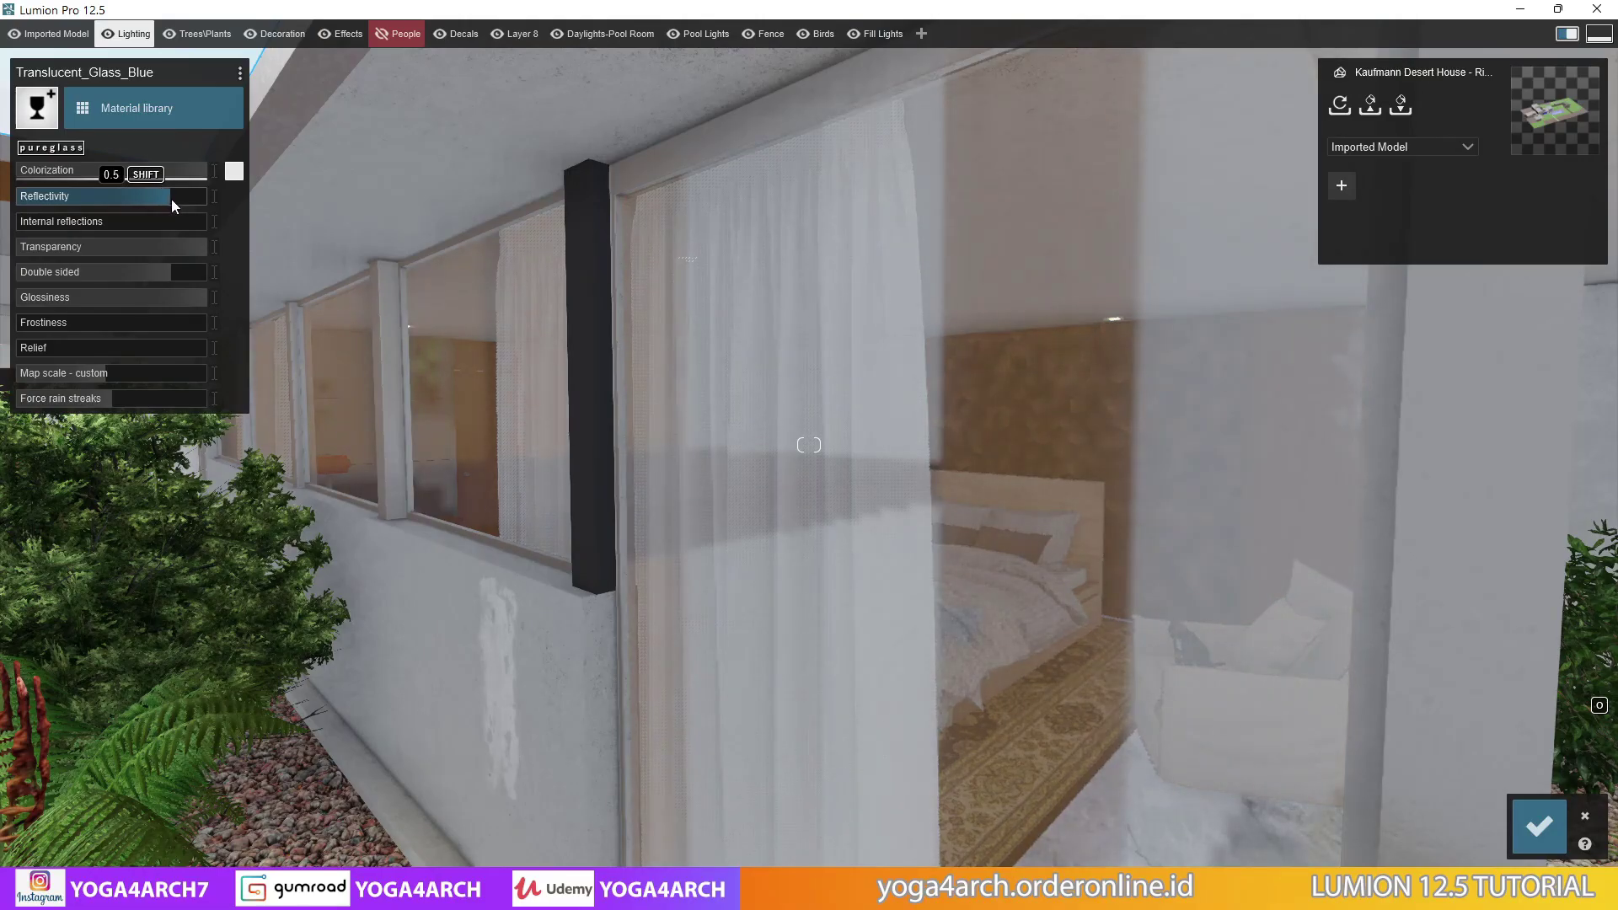
{"action": "left_click", "coordinate": [1539, 822]}
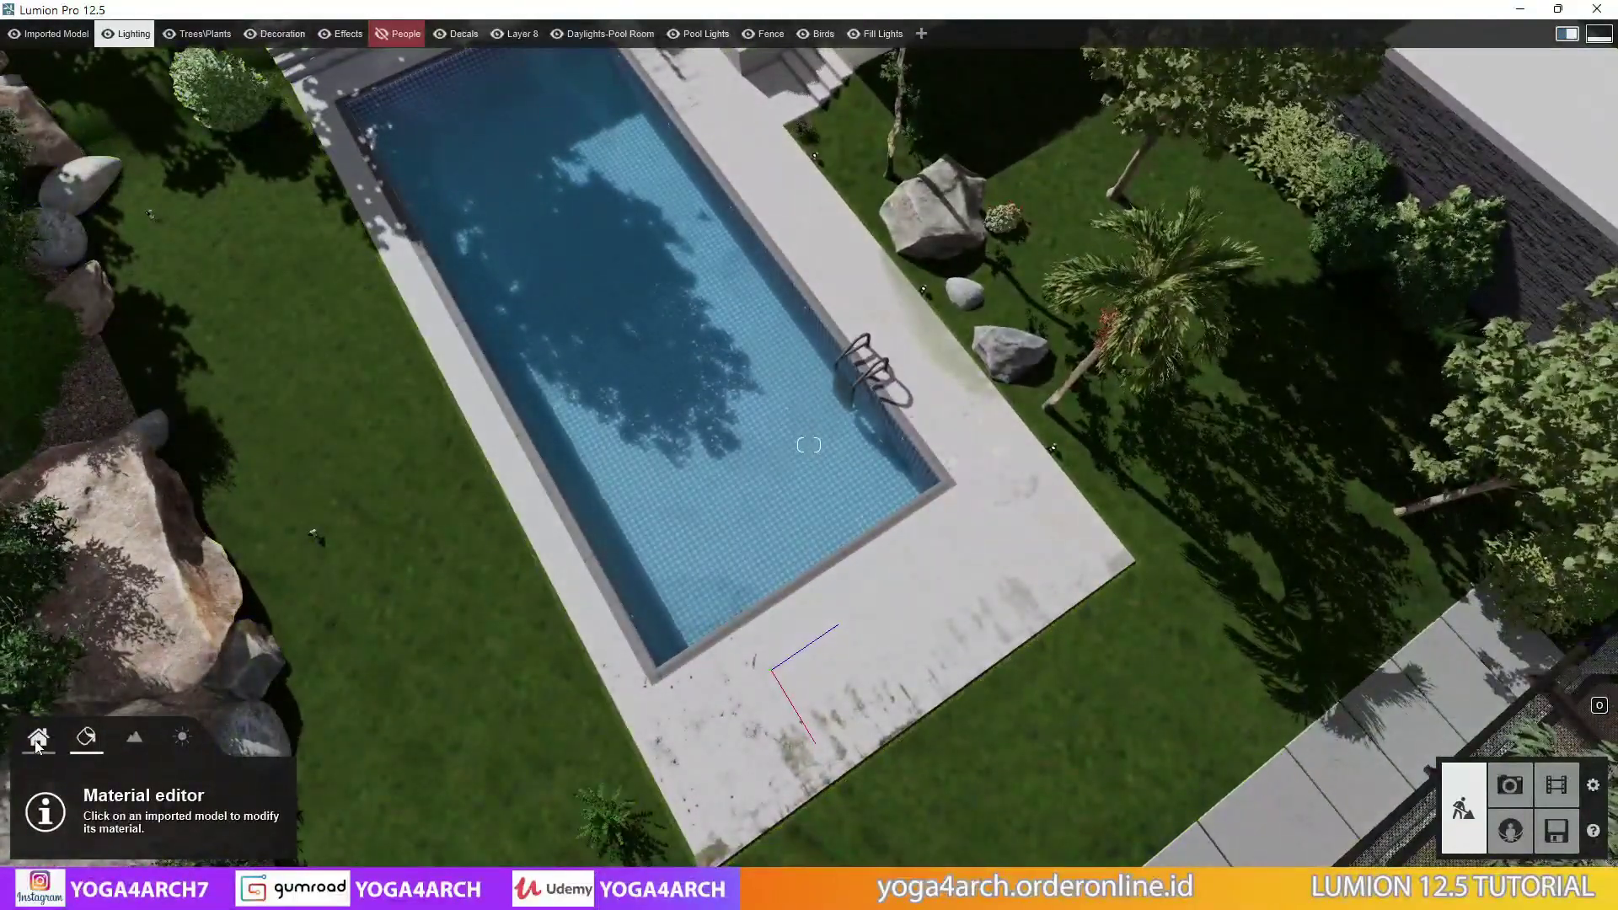
Place the static 3D person Clark 001 on the pool deck and set his facing direction
{"action": "left_click", "coordinate": [37, 737]}
{"action": "left_click", "coordinate": [142, 787]}
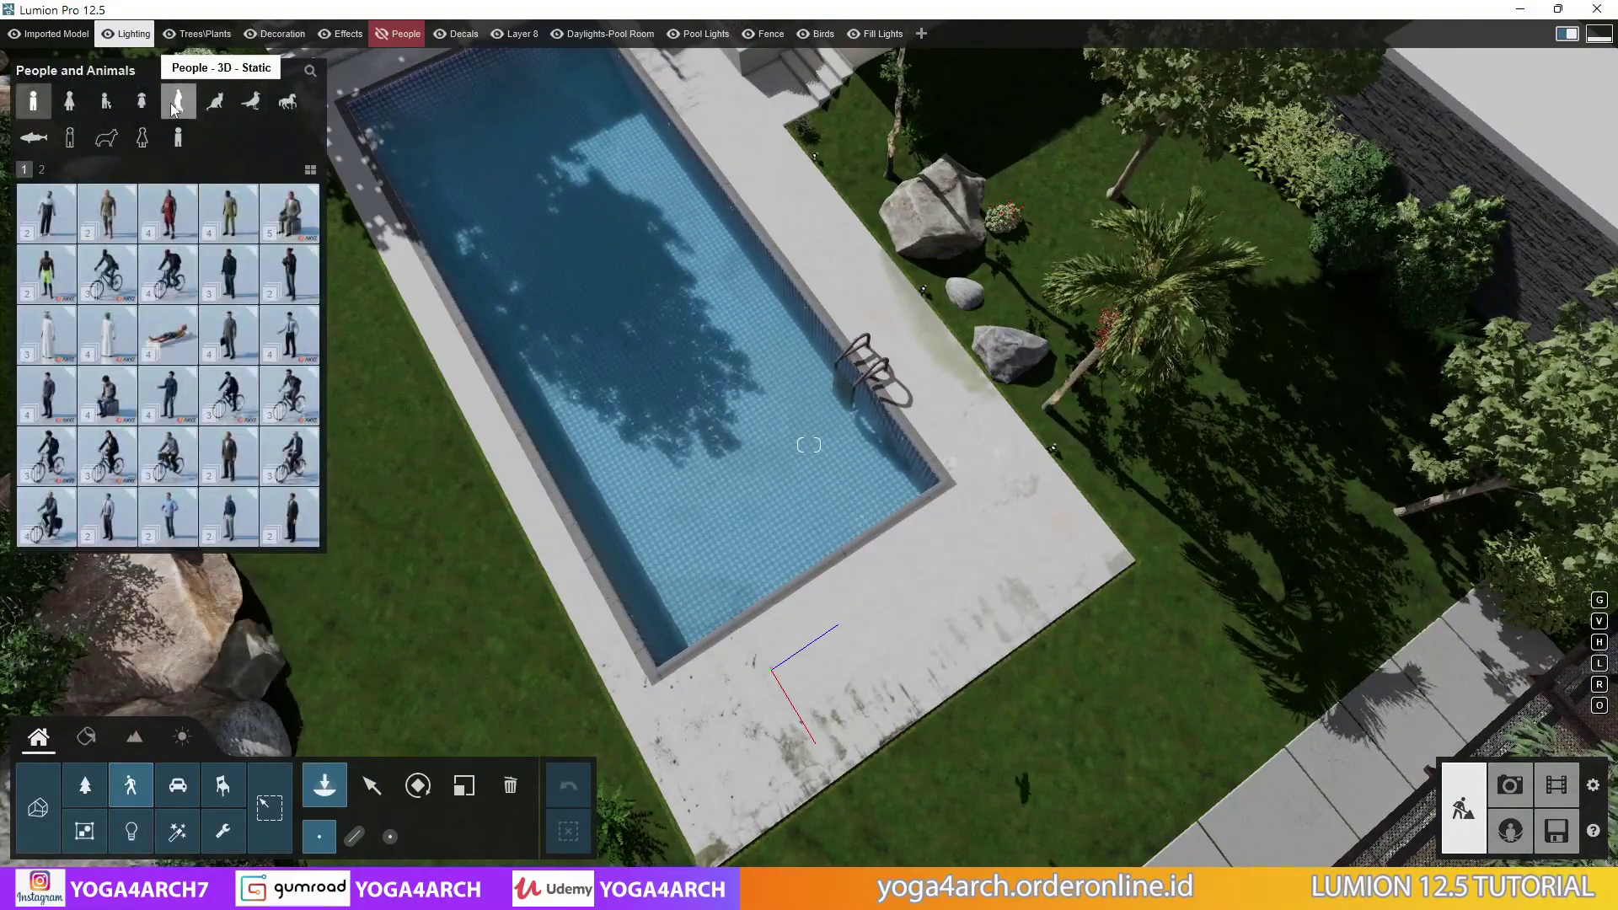
{"action": "left_click", "coordinate": [174, 105]}
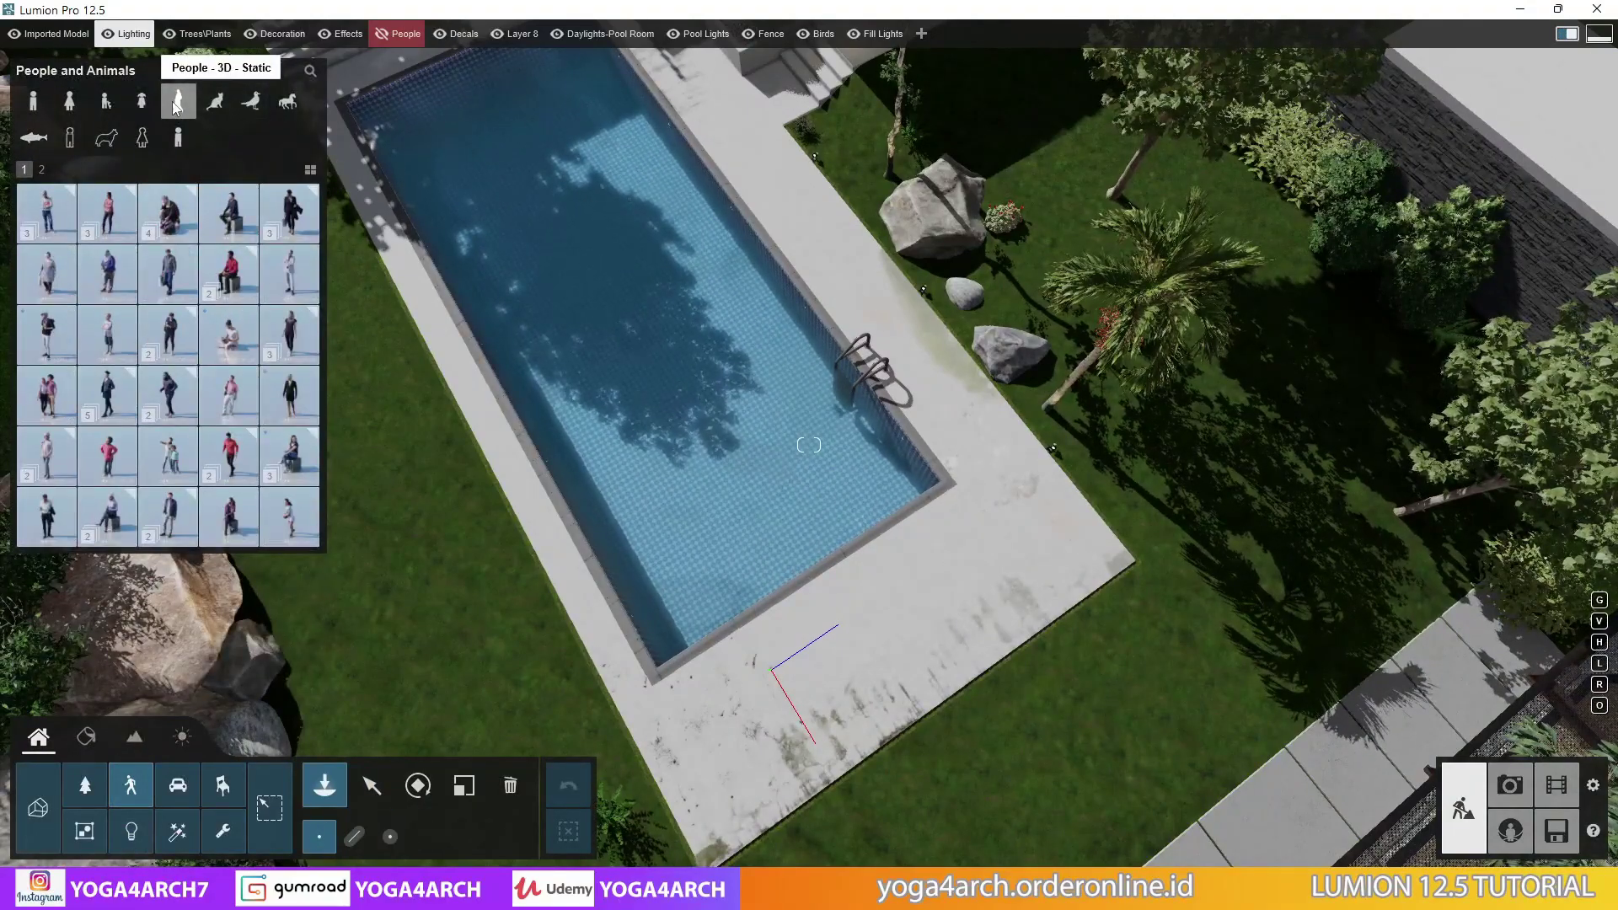
{"action": "left_click", "coordinate": [43, 218]}
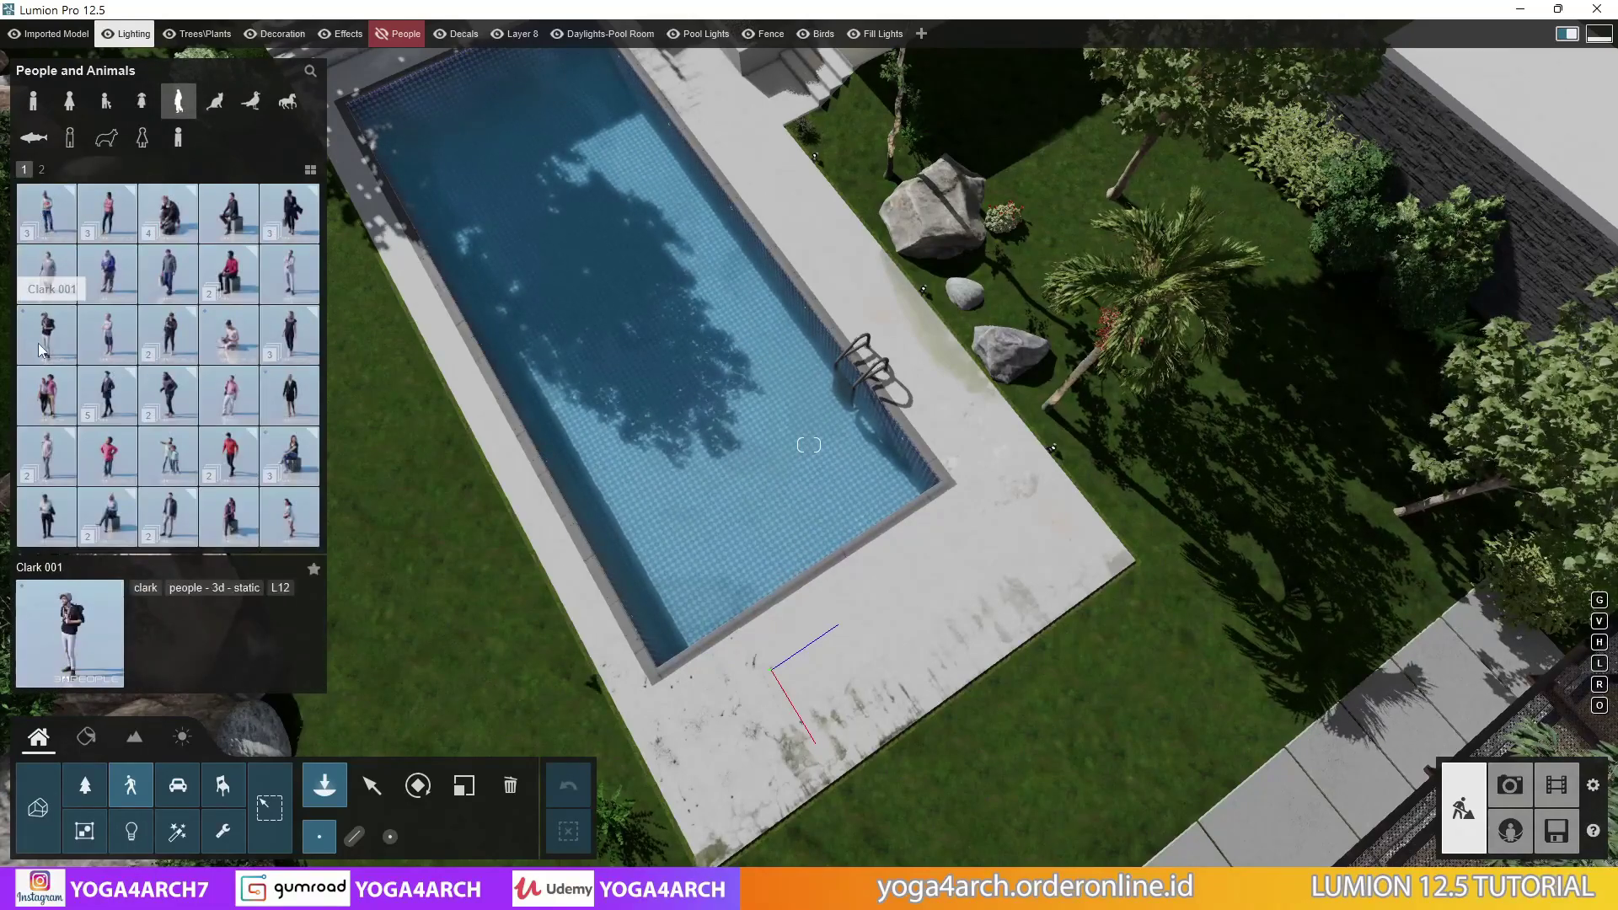
{"action": "left_click", "coordinate": [46, 334]}
{"action": "left_click", "coordinate": [1015, 514]}
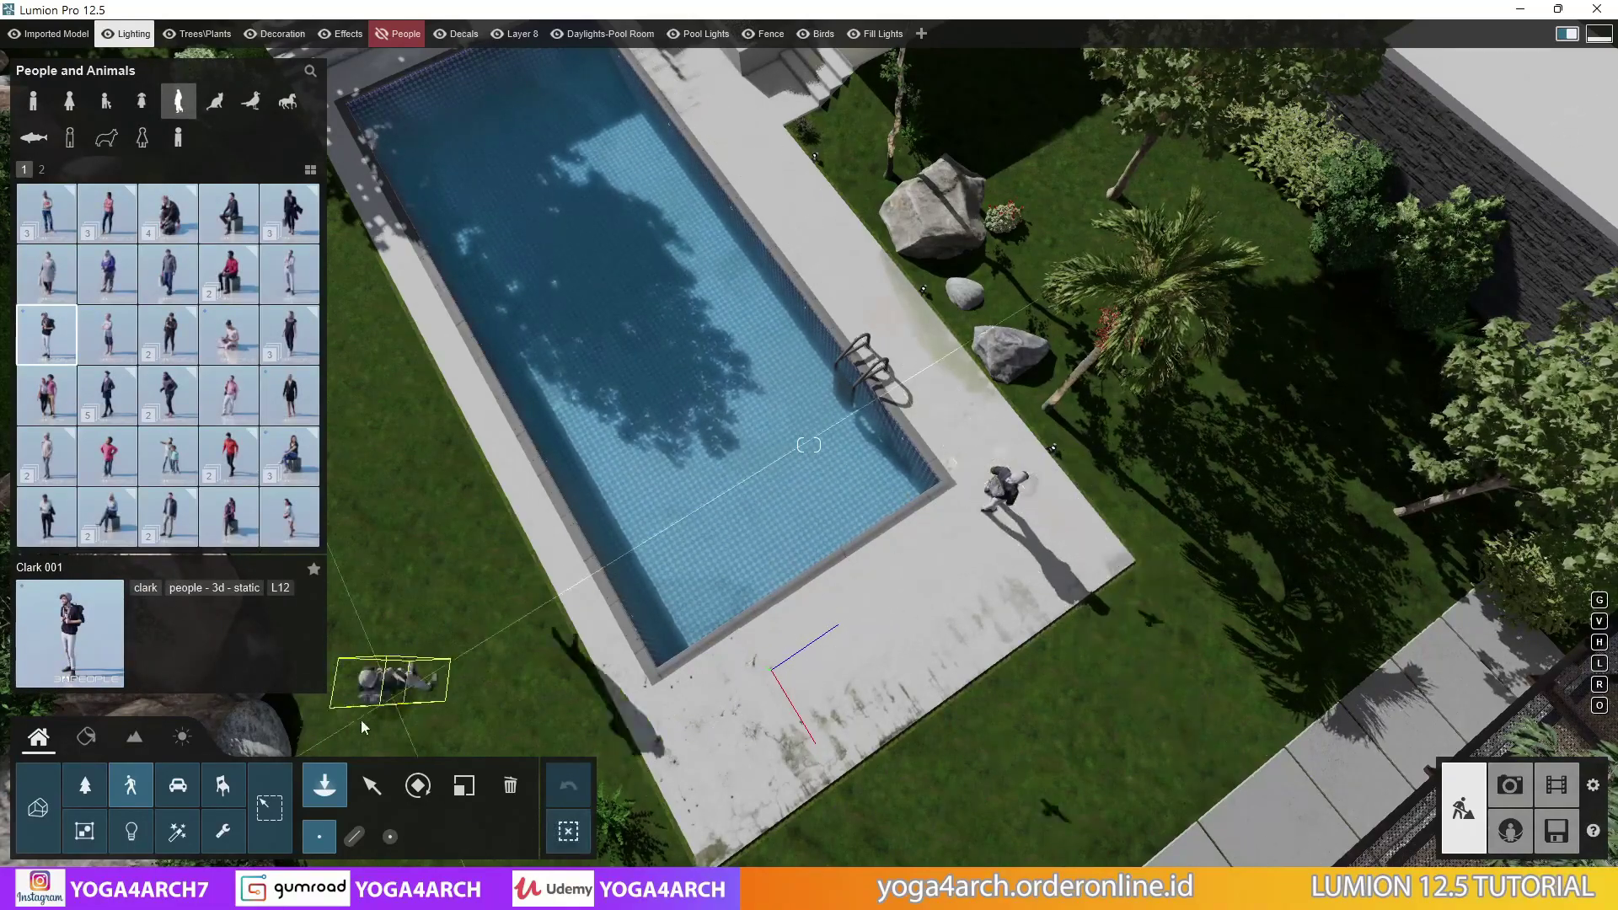
{"action": "left_click", "coordinate": [417, 786]}
{"action": "left_click", "coordinate": [985, 580]}
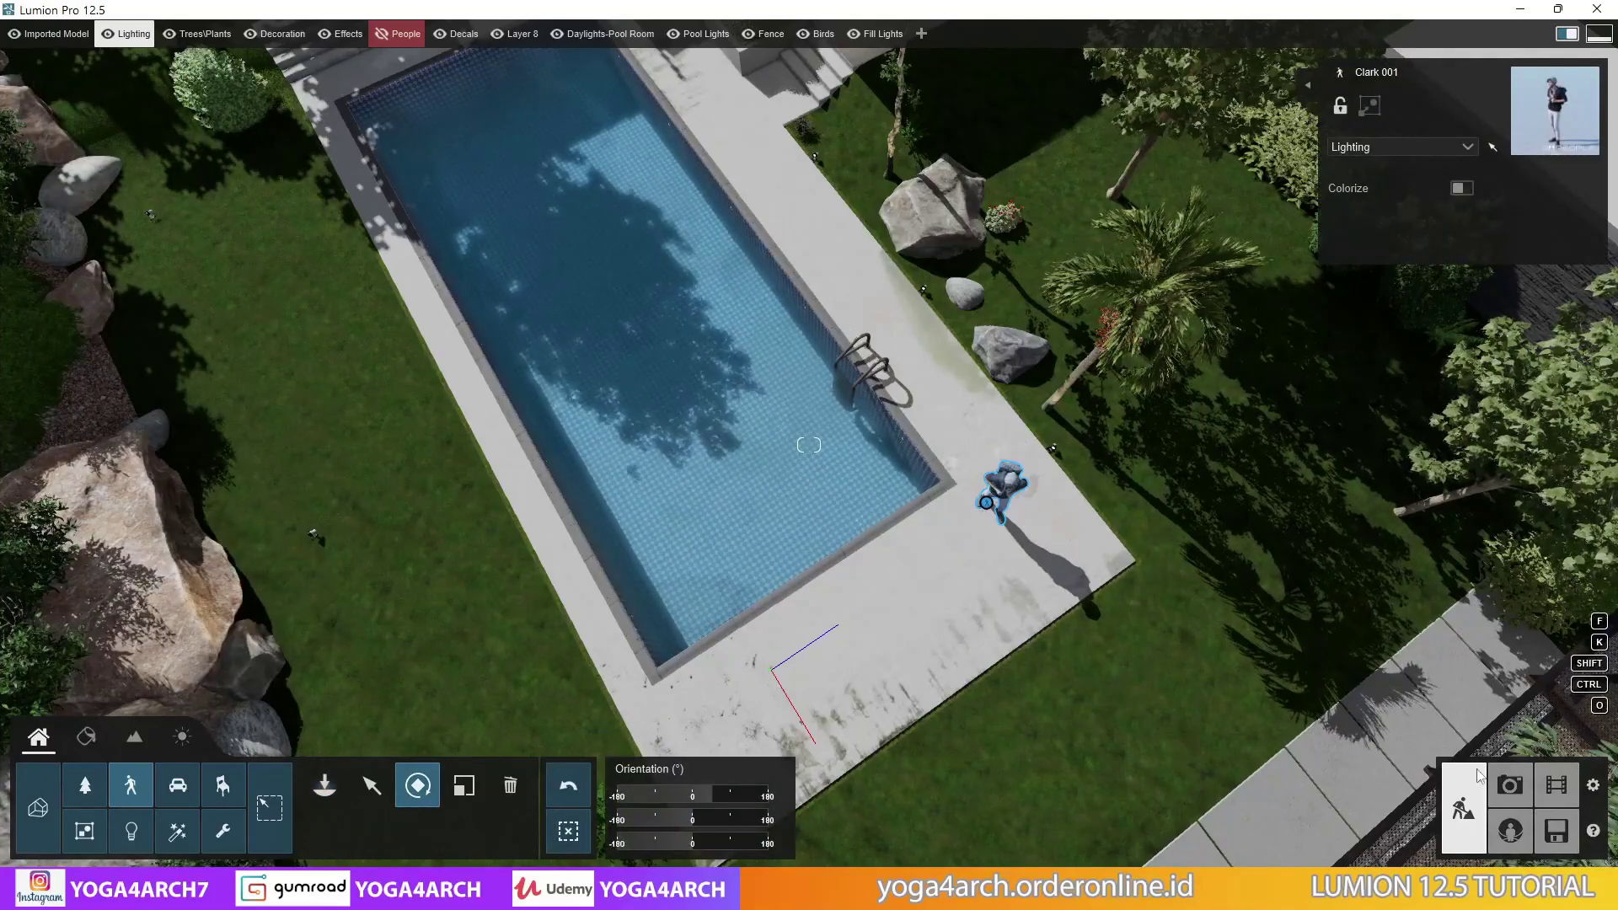
Open the Terrace photo and drag its Sky Light saturation up for warmer colours
{"action": "left_click", "coordinate": [1510, 785]}
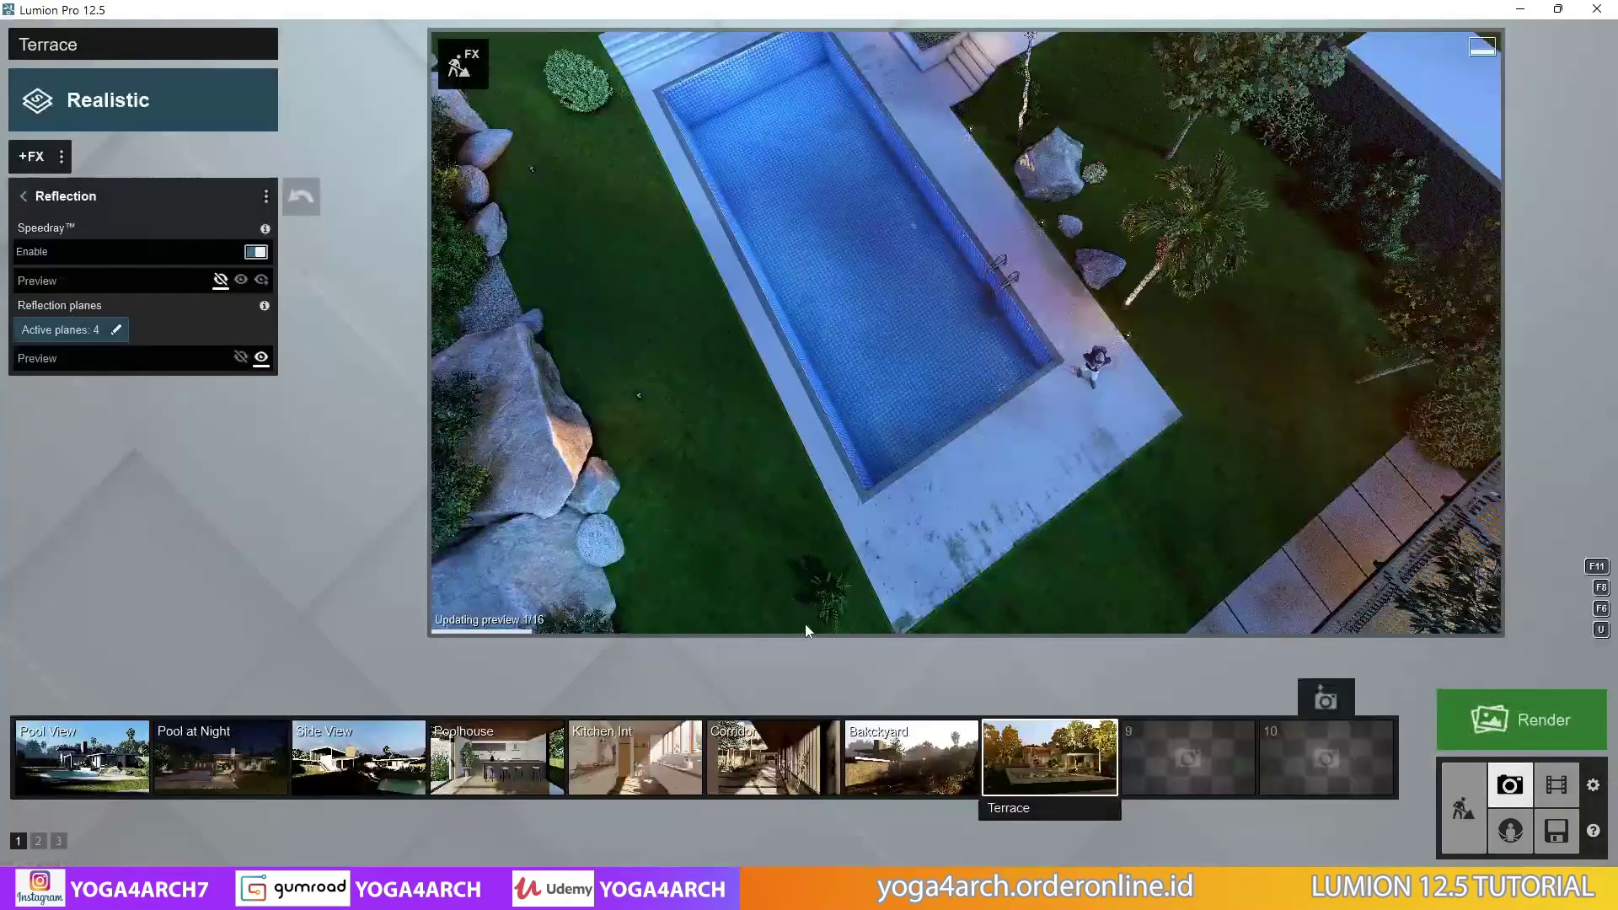
{"action": "left_click", "coordinate": [1020, 757]}
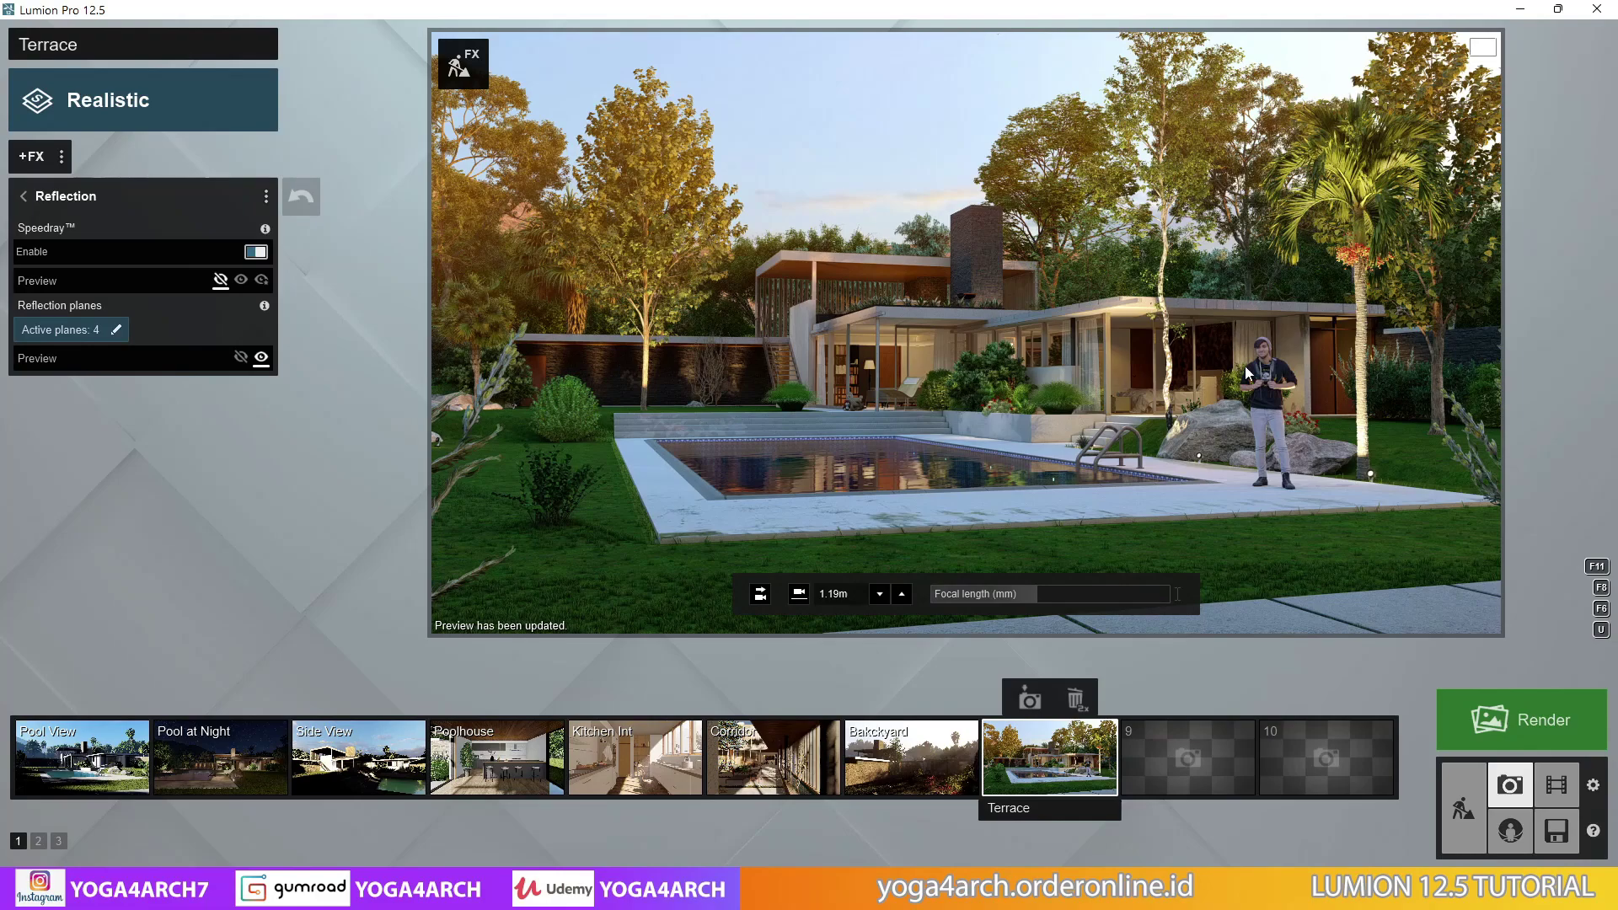
{"action": "left_click", "coordinate": [22, 195]}
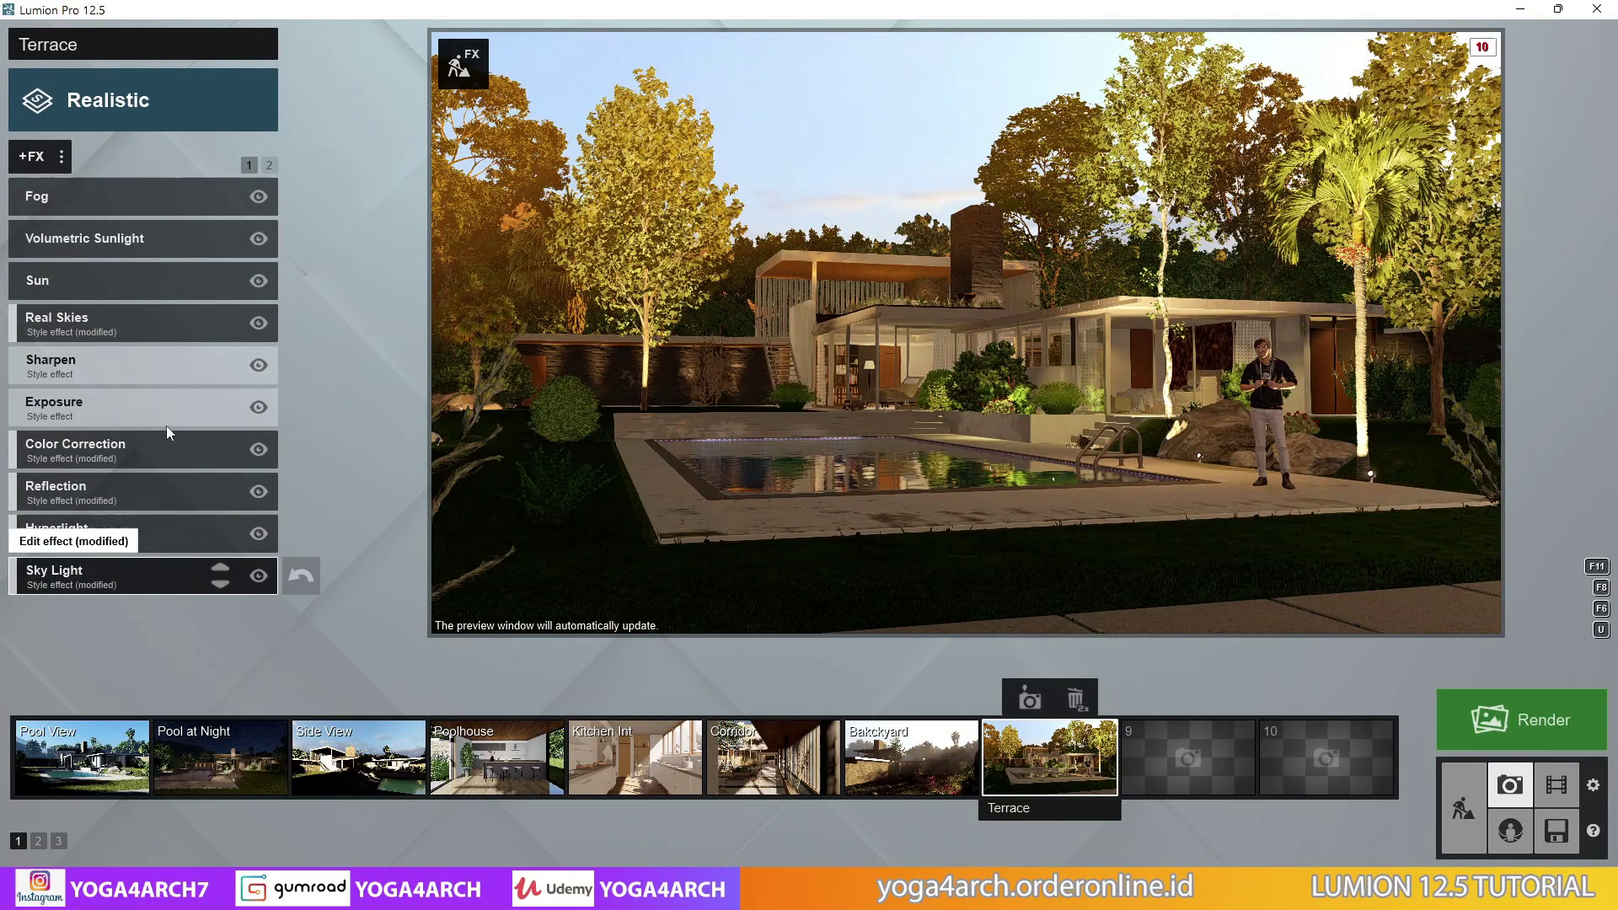
{"action": "left_click", "coordinate": [160, 571]}
{"action": "left_click_drag", "start_coordinate": [143, 251], "coordinate": [180, 230]}
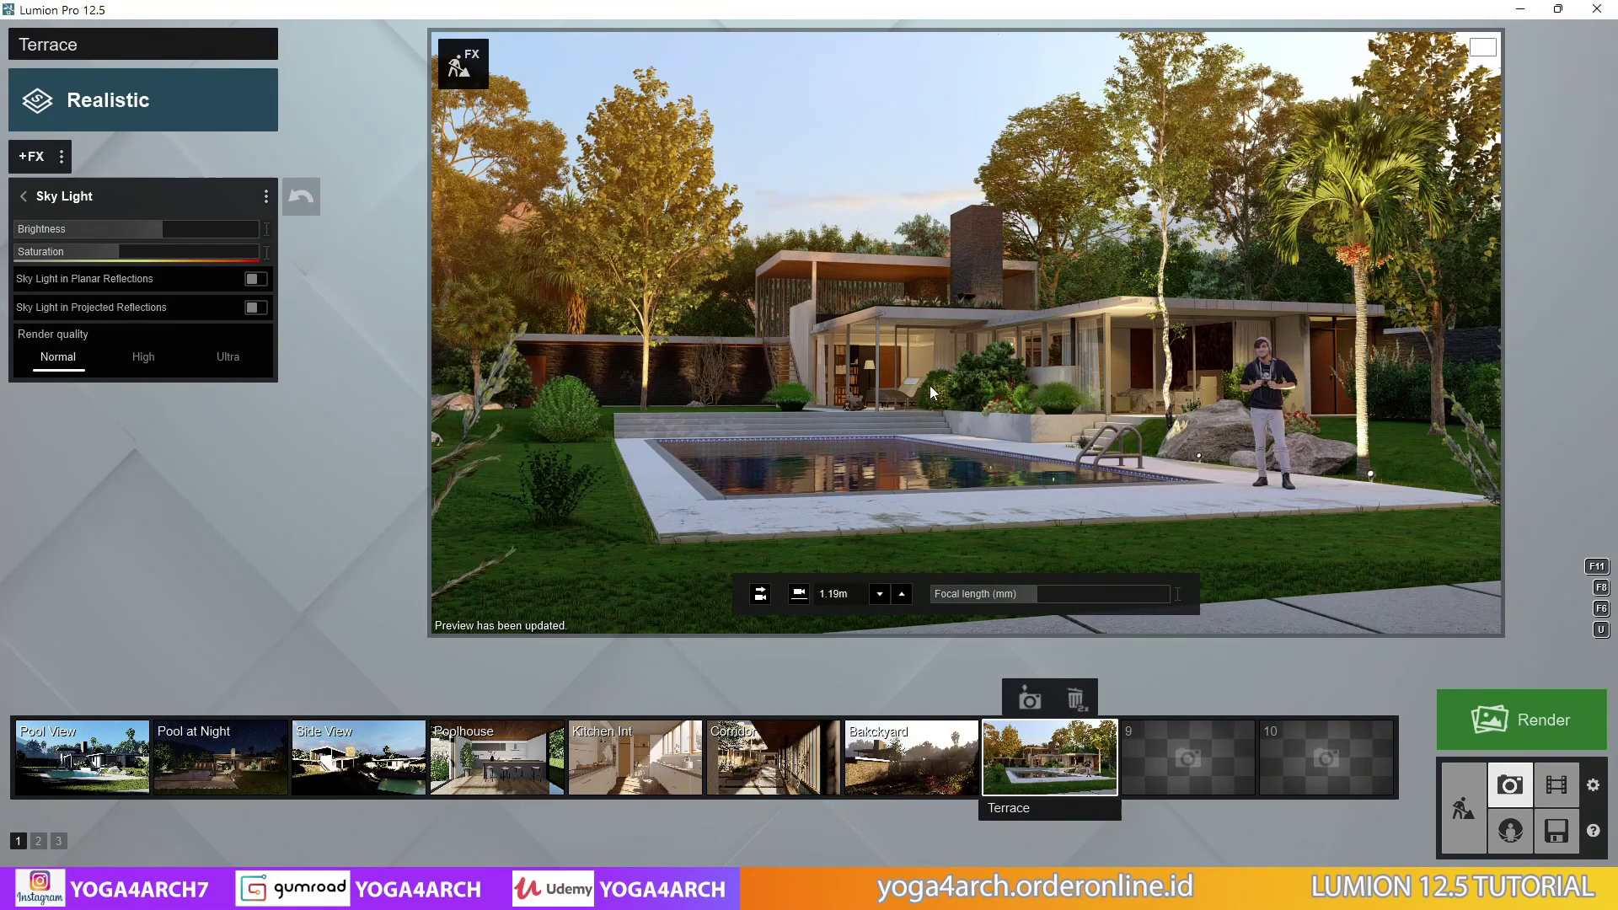
{"action": "left_click_drag", "start_coordinate": [119, 251], "coordinate": [172, 251]}
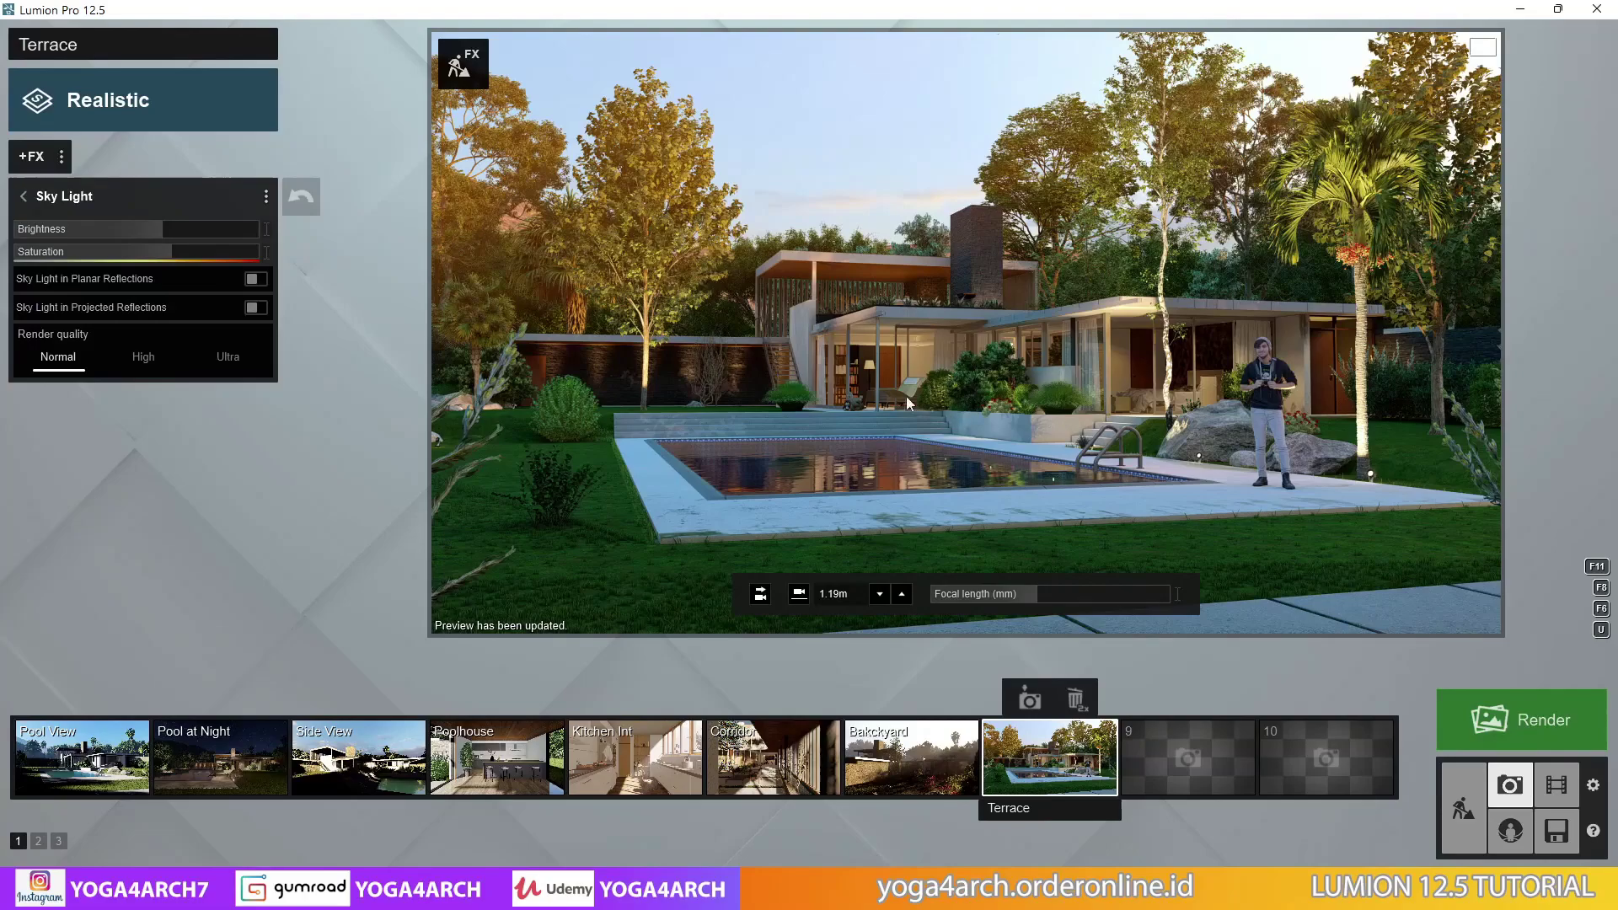
Nudge the Color Correction vibrance up and raise brightness to about 0.7
{"action": "left_click", "coordinate": [23, 196]}
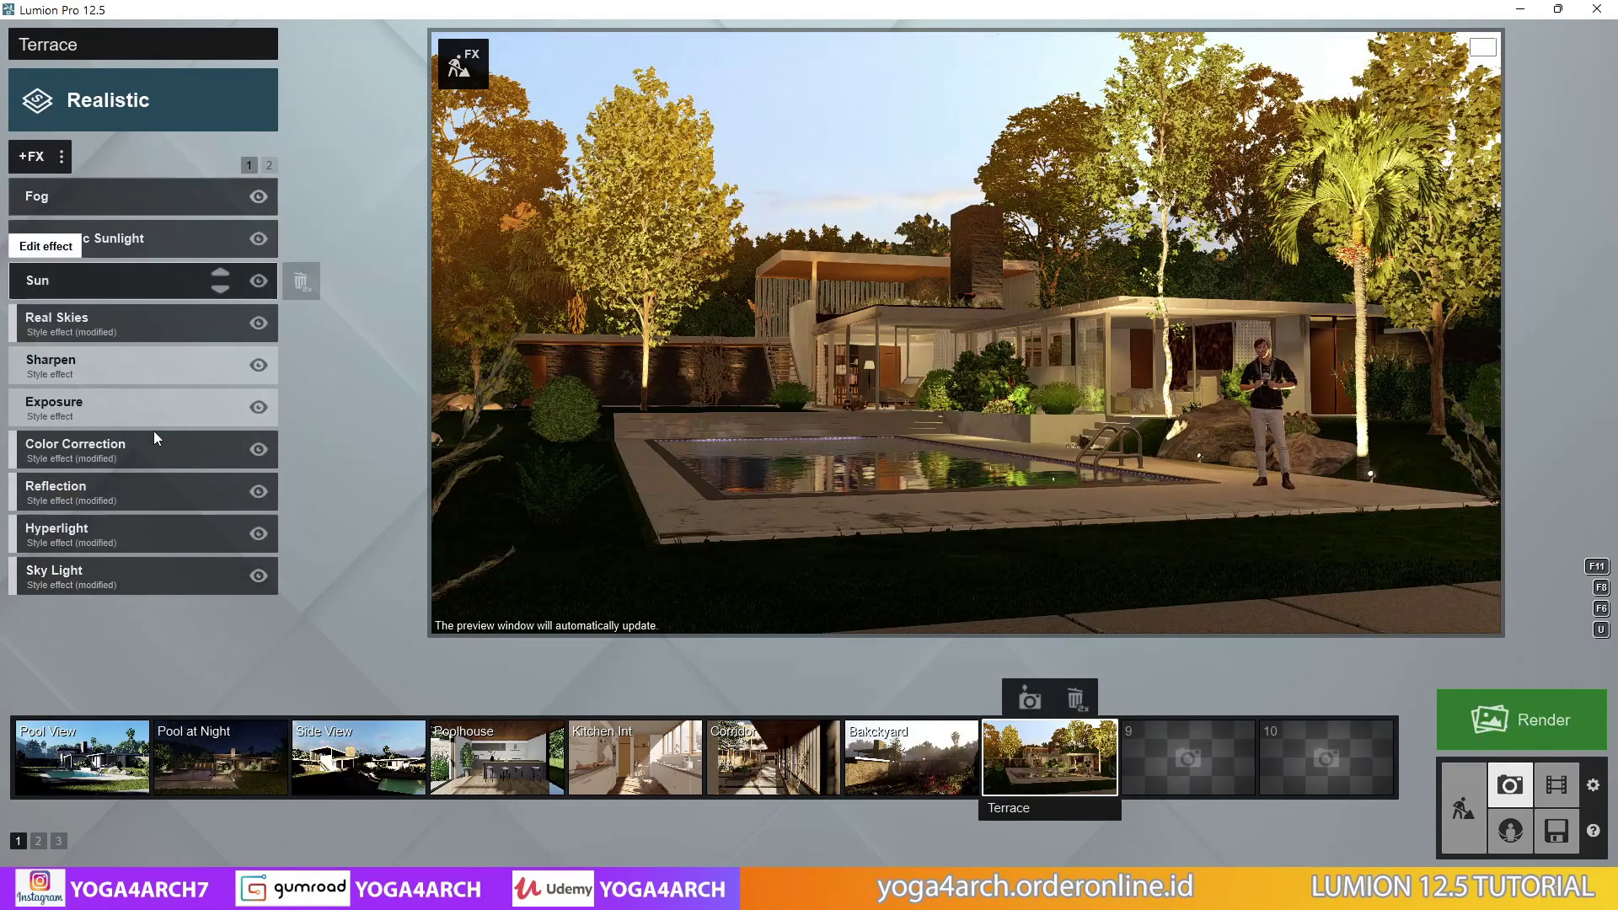
{"action": "left_click", "coordinate": [149, 460]}
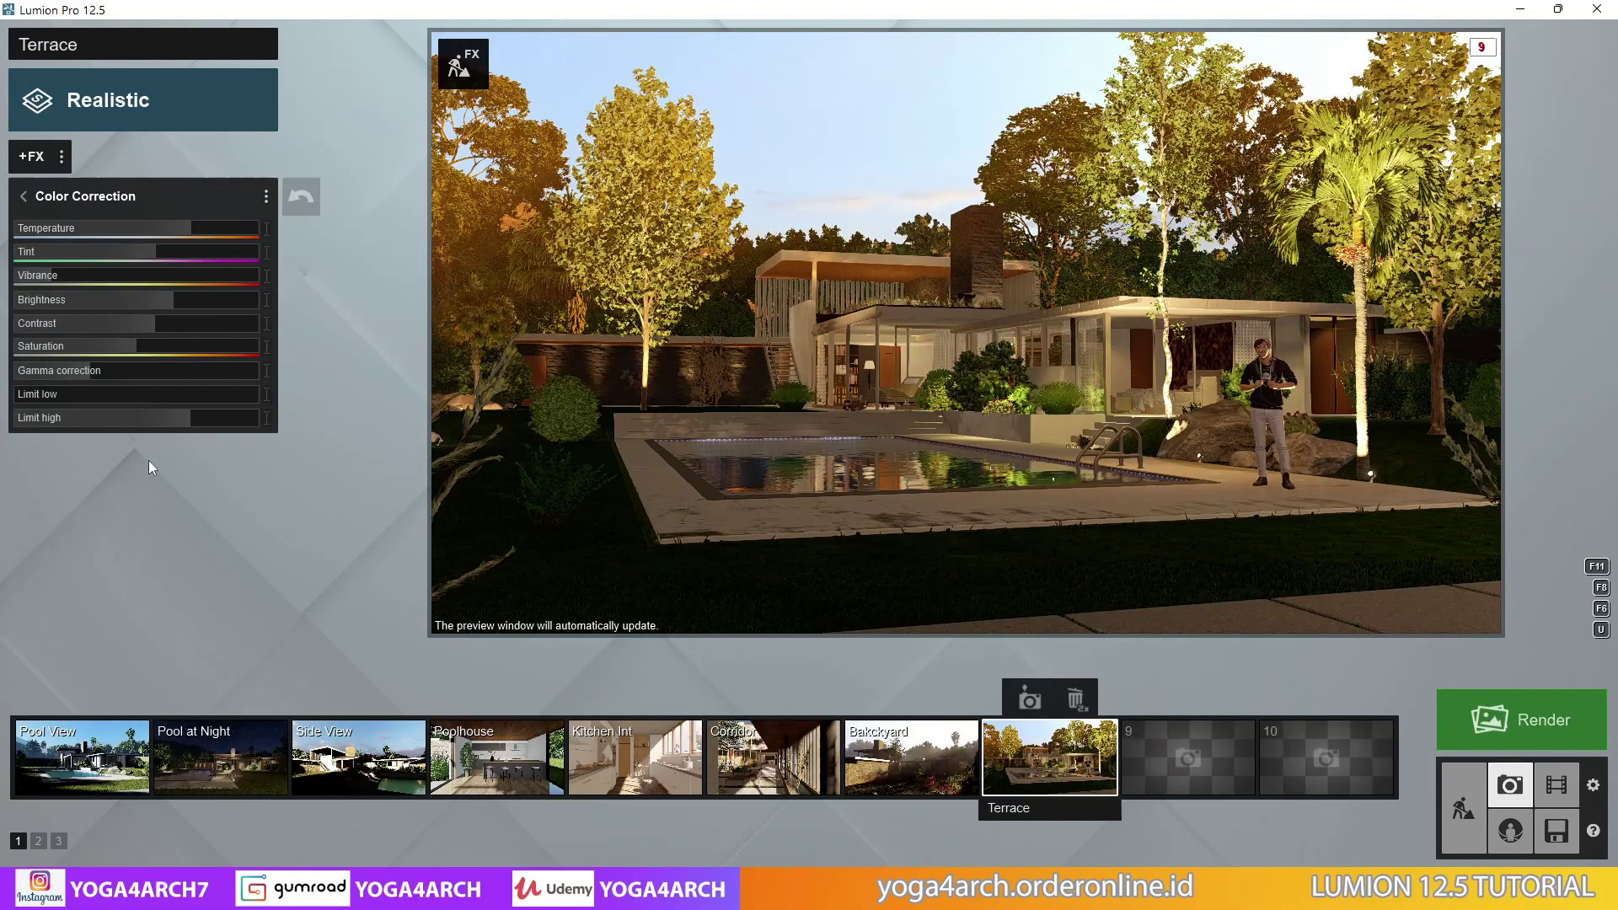
{"action": "left_click", "coordinate": [59, 277]}
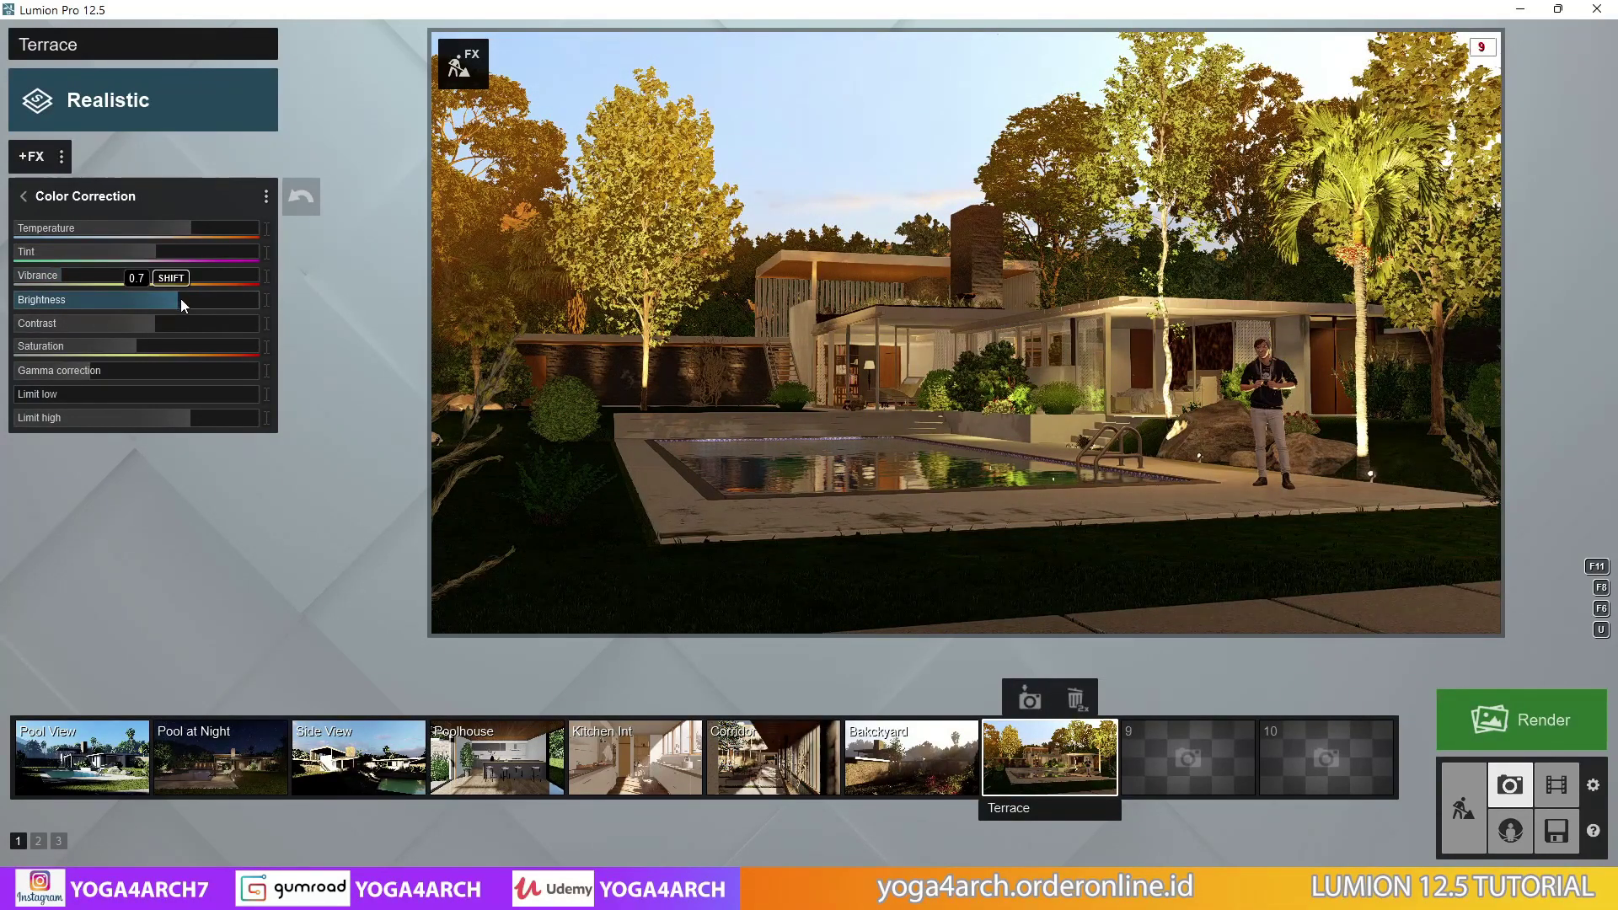
{"action": "left_click_drag", "start_coordinate": [181, 298], "coordinate": [194, 296]}
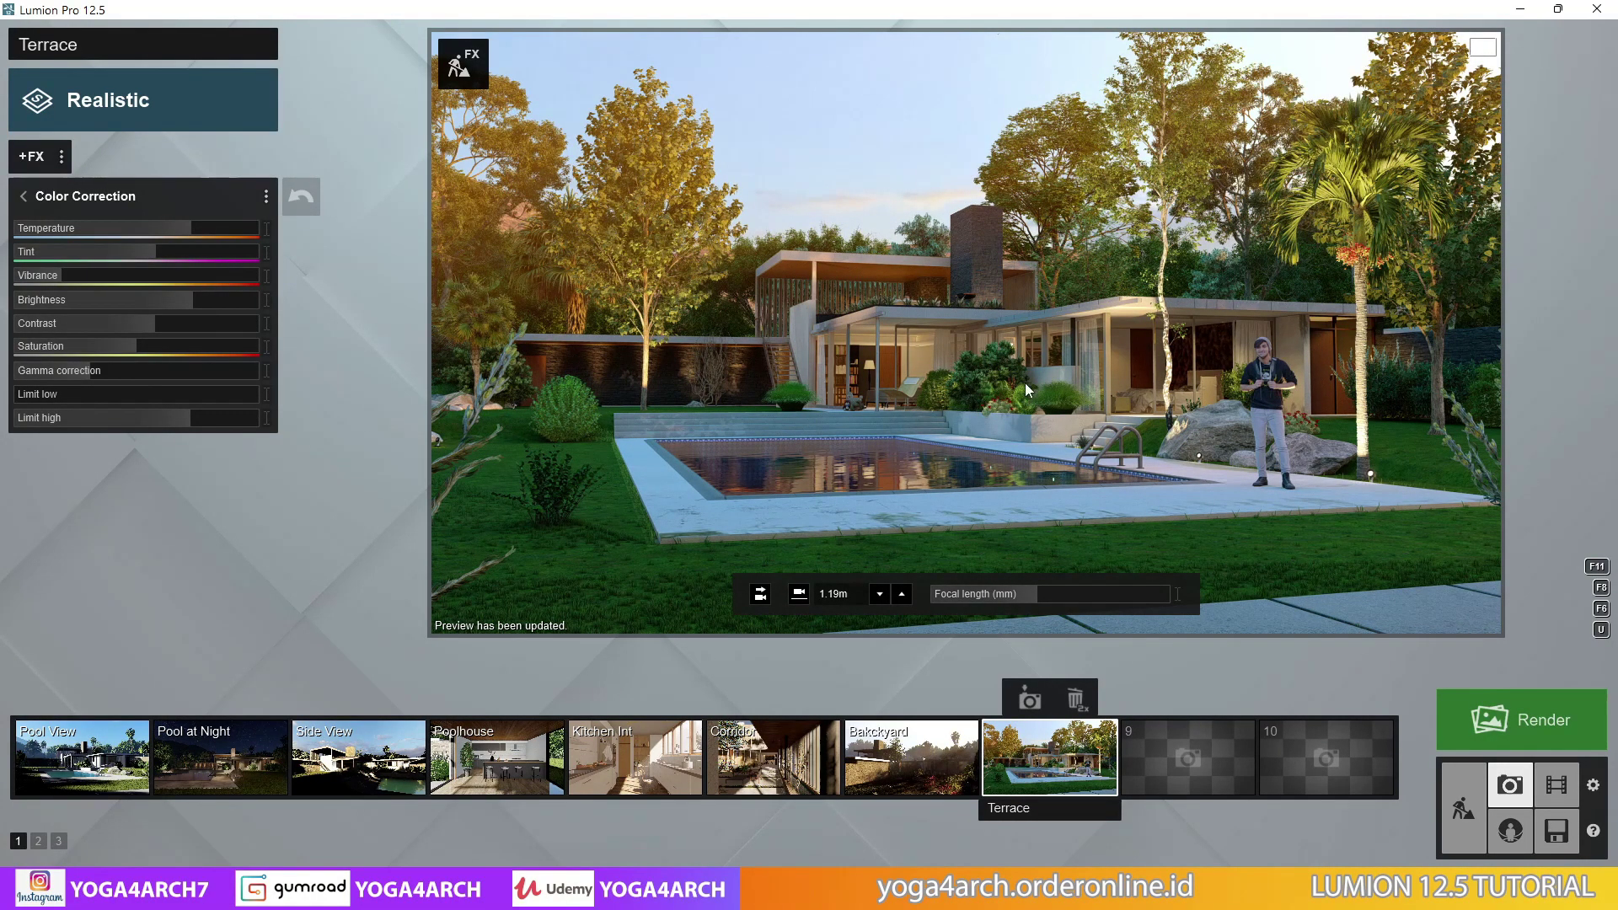
Render the Terrace shot at 3840x2160 as 'visual 1' and open its output folder
{"action": "left_click", "coordinate": [1533, 723]}
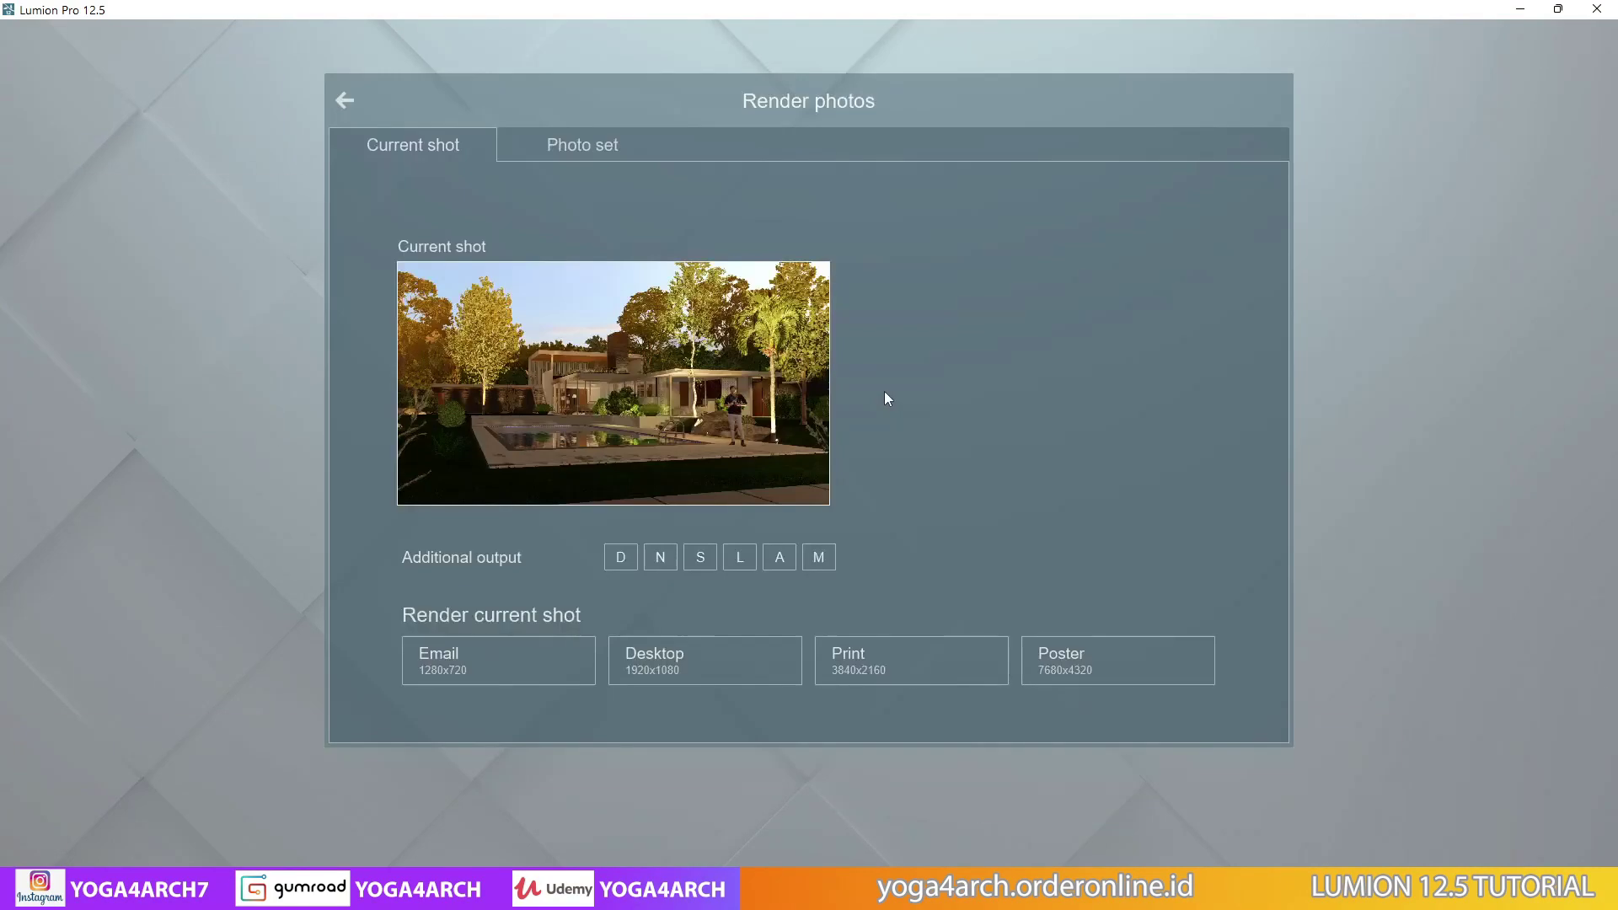
{"action": "left_click", "coordinate": [910, 661]}
{"action": "type", "text": "visual 1"}
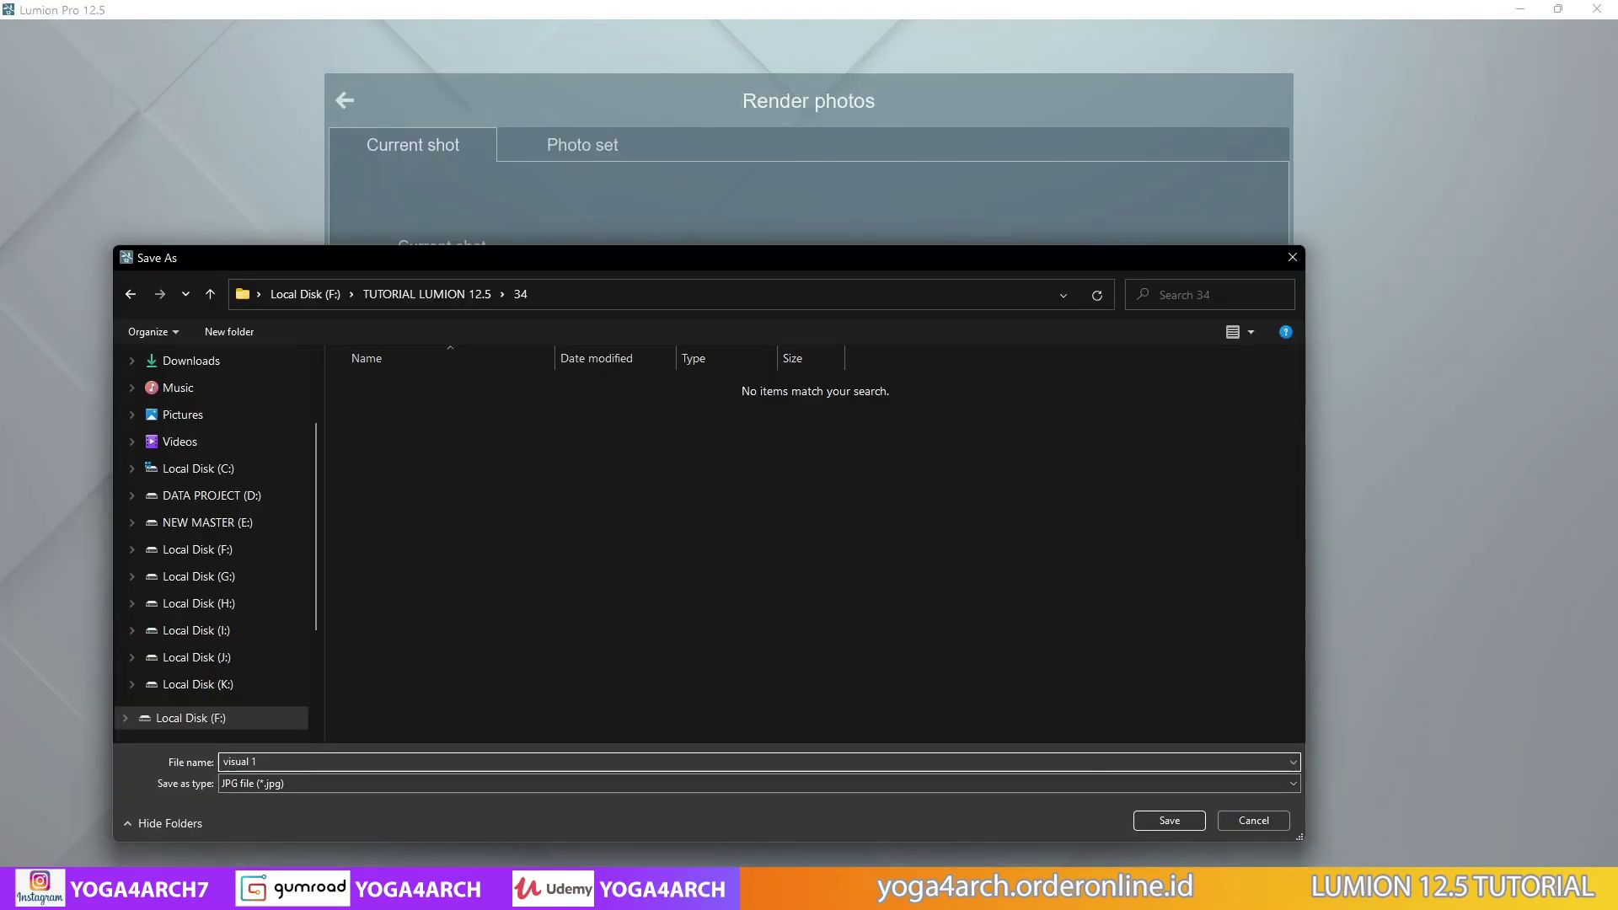
{"action": "key", "text": "Return"}
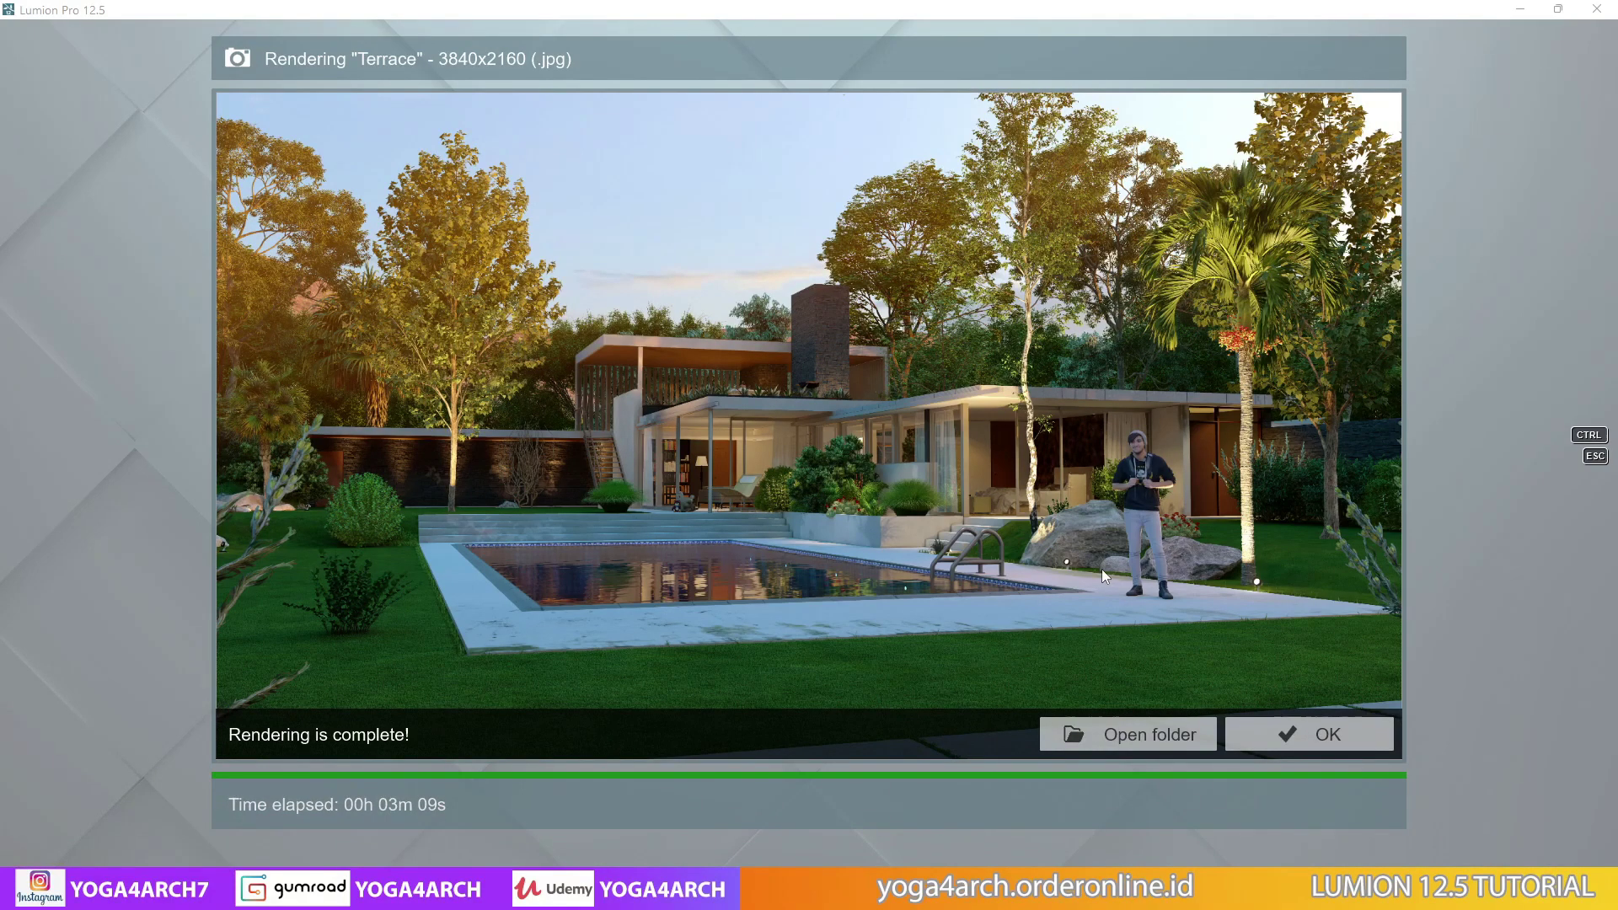
{"action": "left_click", "coordinate": [1095, 734]}
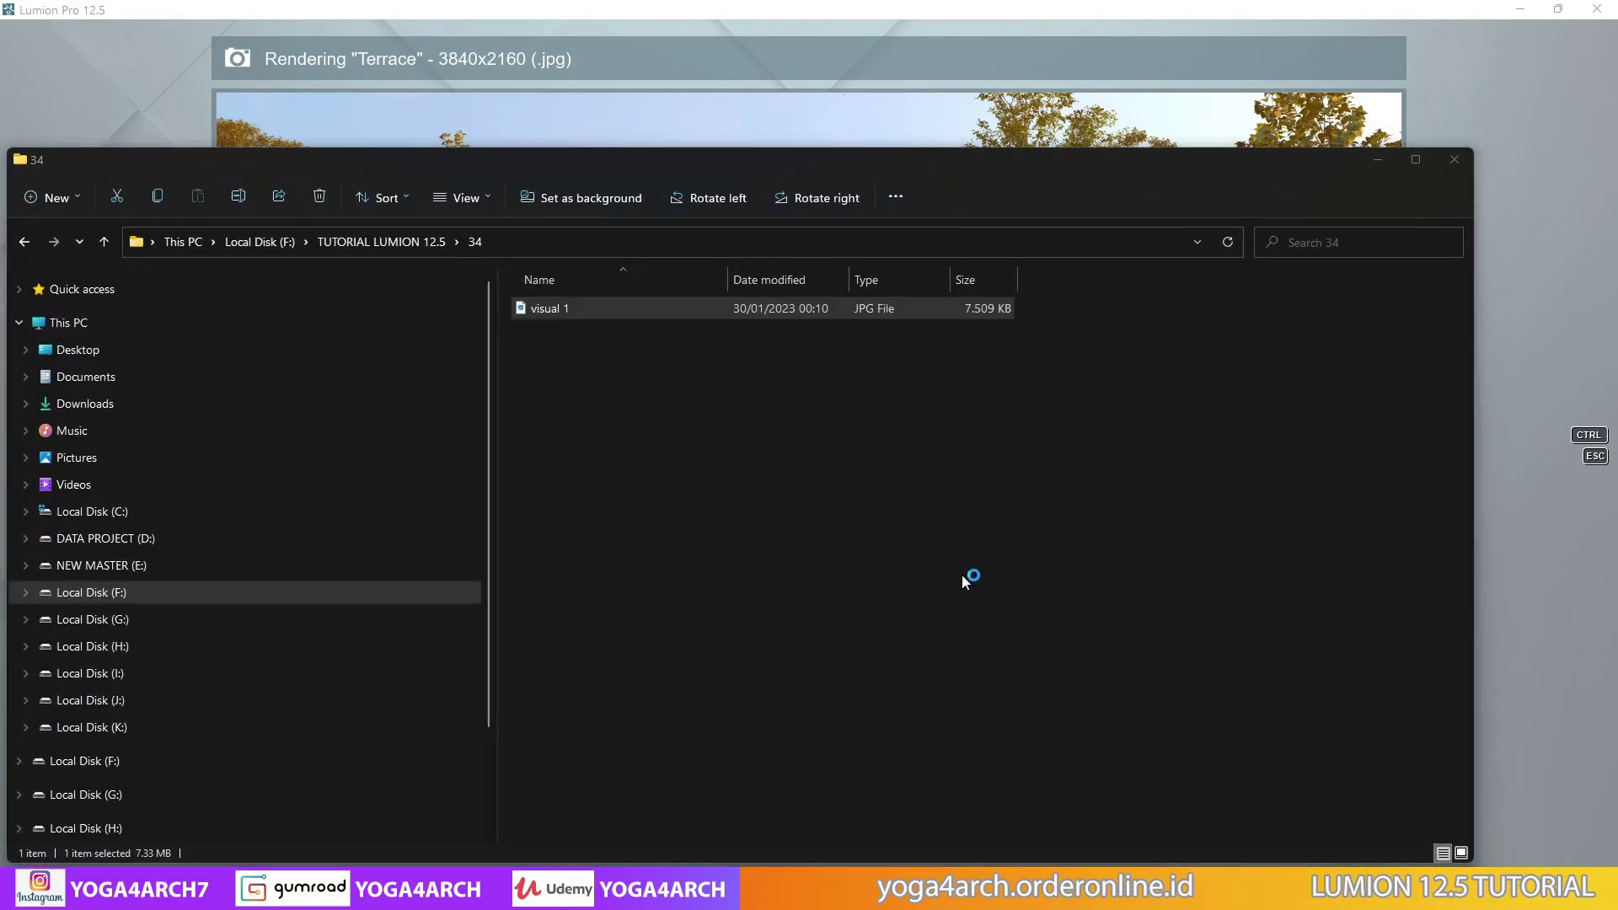
Zoom in and out over the visual 1.jpg render in Photos, then close the viewer
{"action": "scroll", "coordinate": [809, 699], "scroll_direction": "up", "scroll_amount": 2}
{"action": "scroll", "coordinate": [926, 730], "scroll_direction": "down", "scroll_amount": 1}
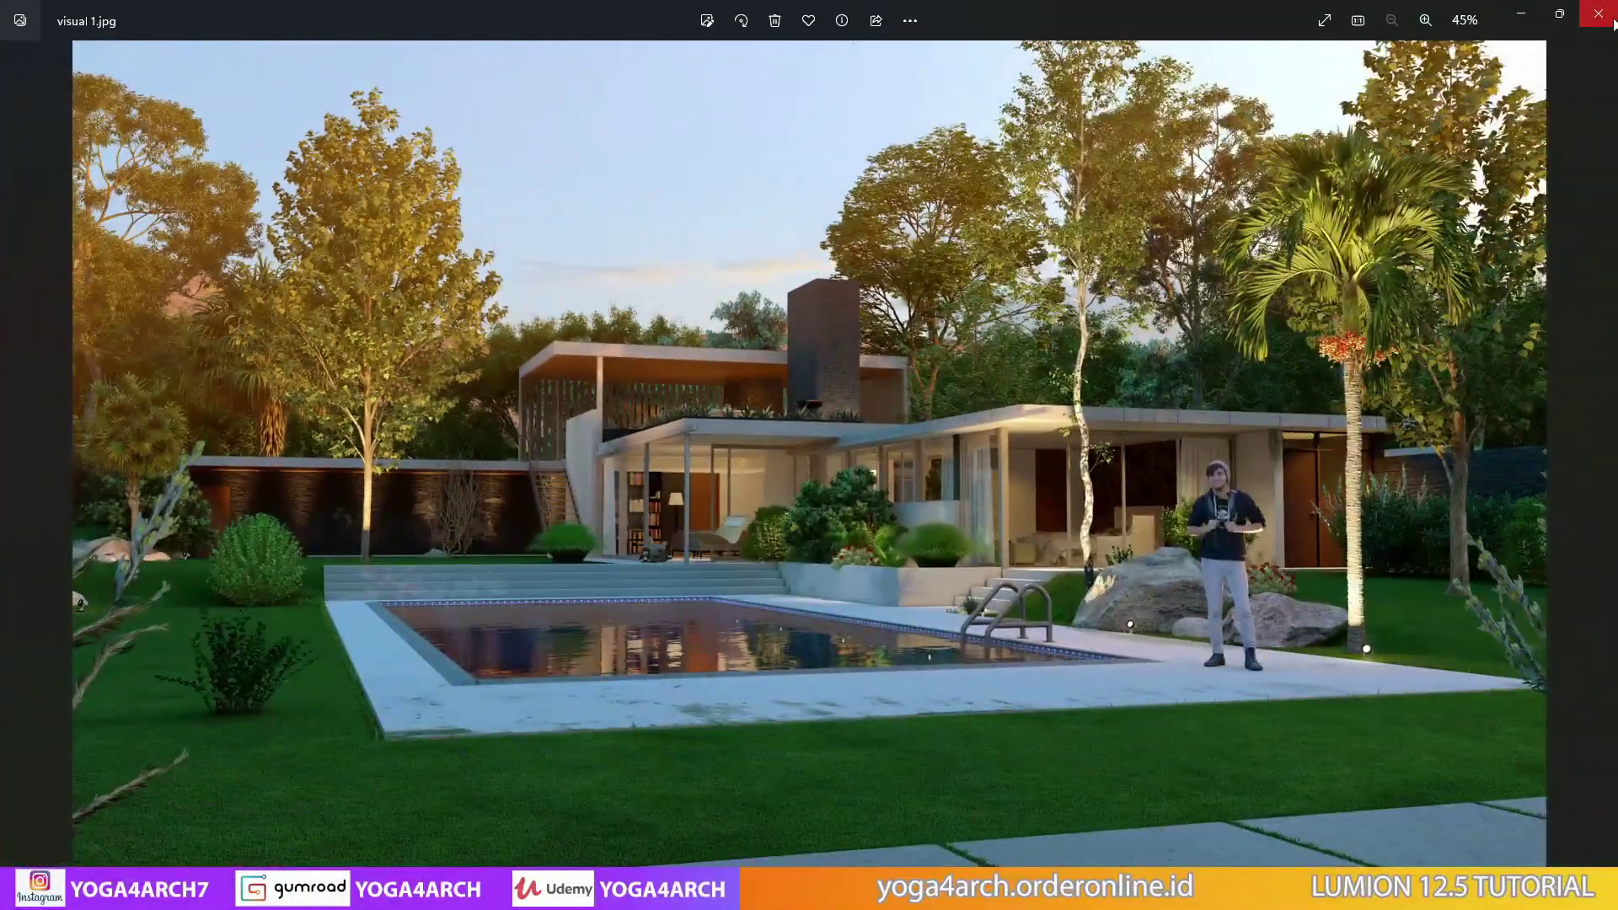
{"action": "left_click", "coordinate": [1613, 22]}
Close the output folder, return to build mode and delete the tree behind the house
{"action": "left_click", "coordinate": [1453, 154]}
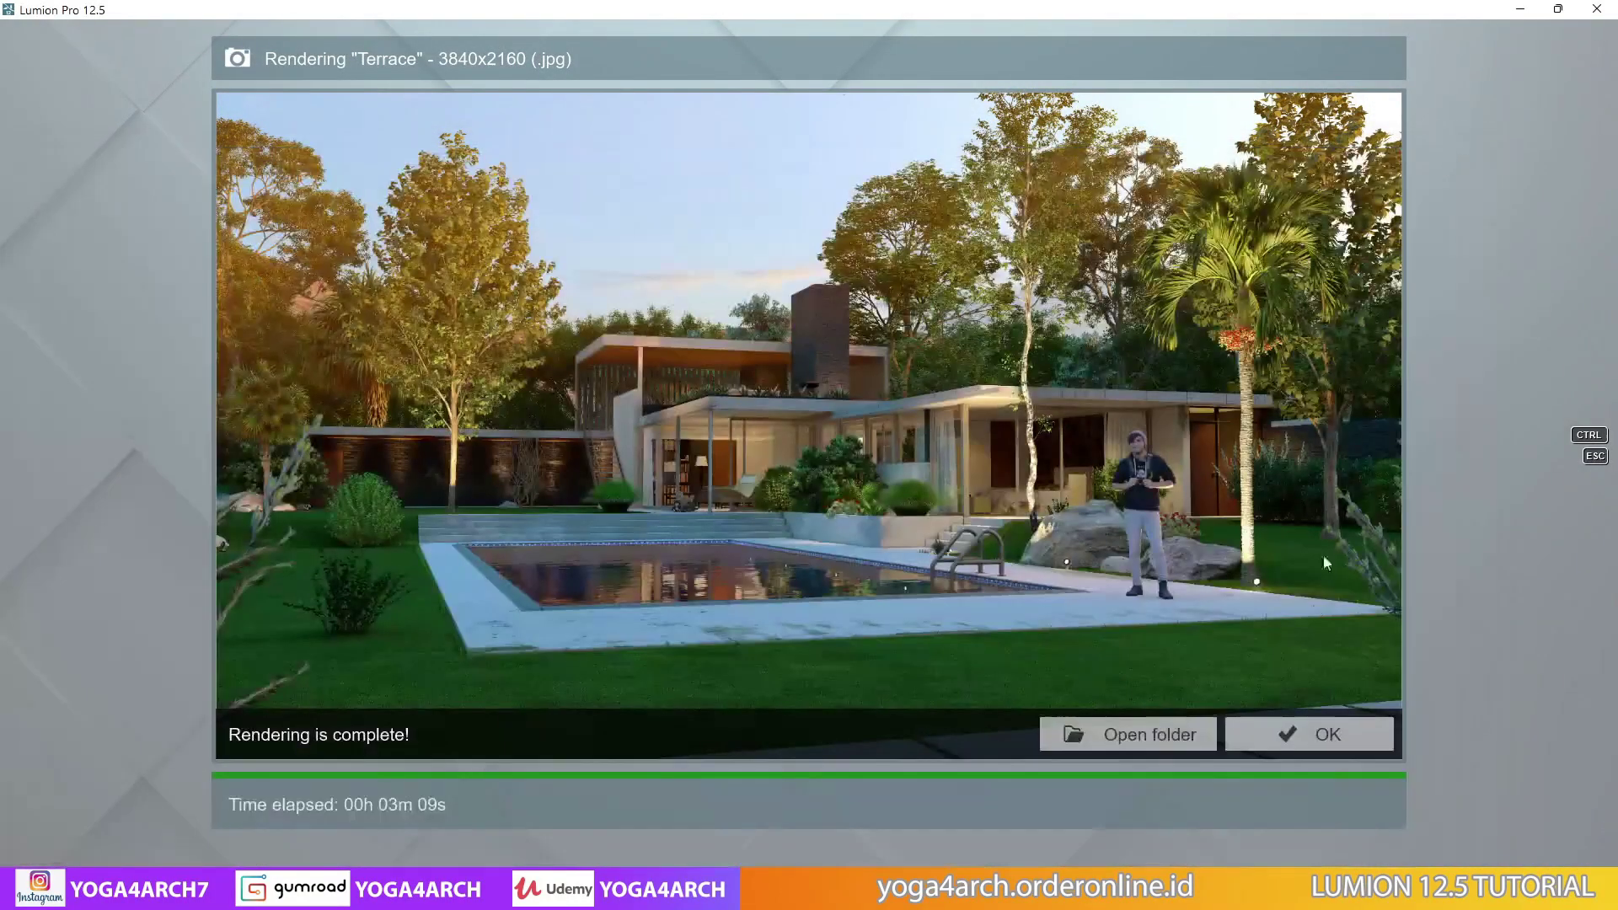
{"action": "left_click", "coordinate": [1316, 733]}
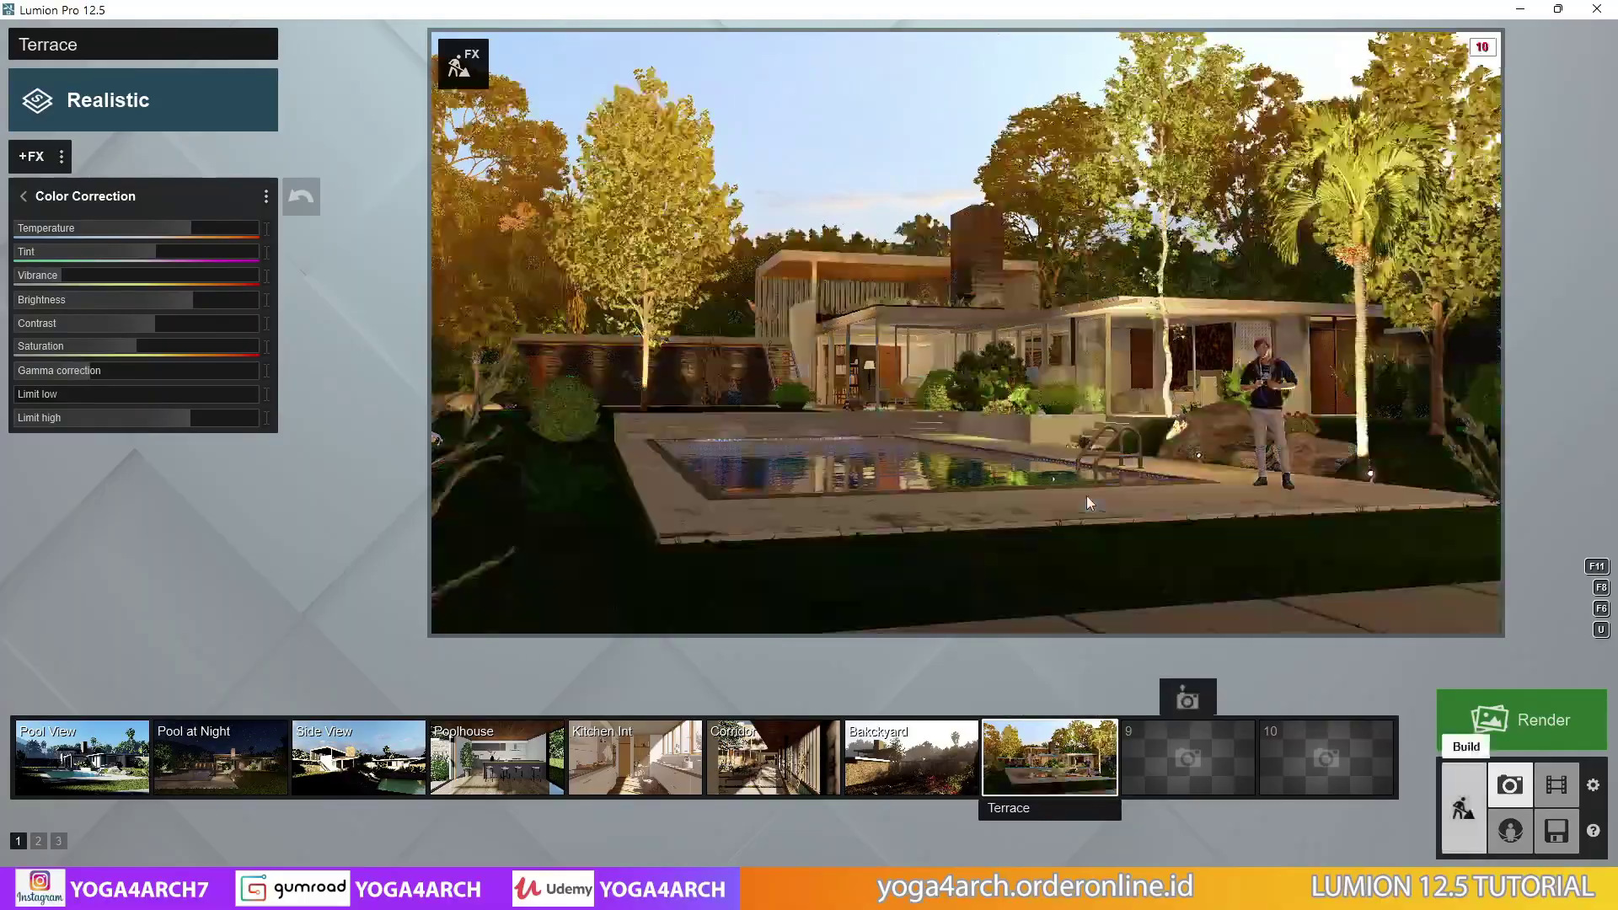
{"action": "left_click", "coordinate": [1462, 807]}
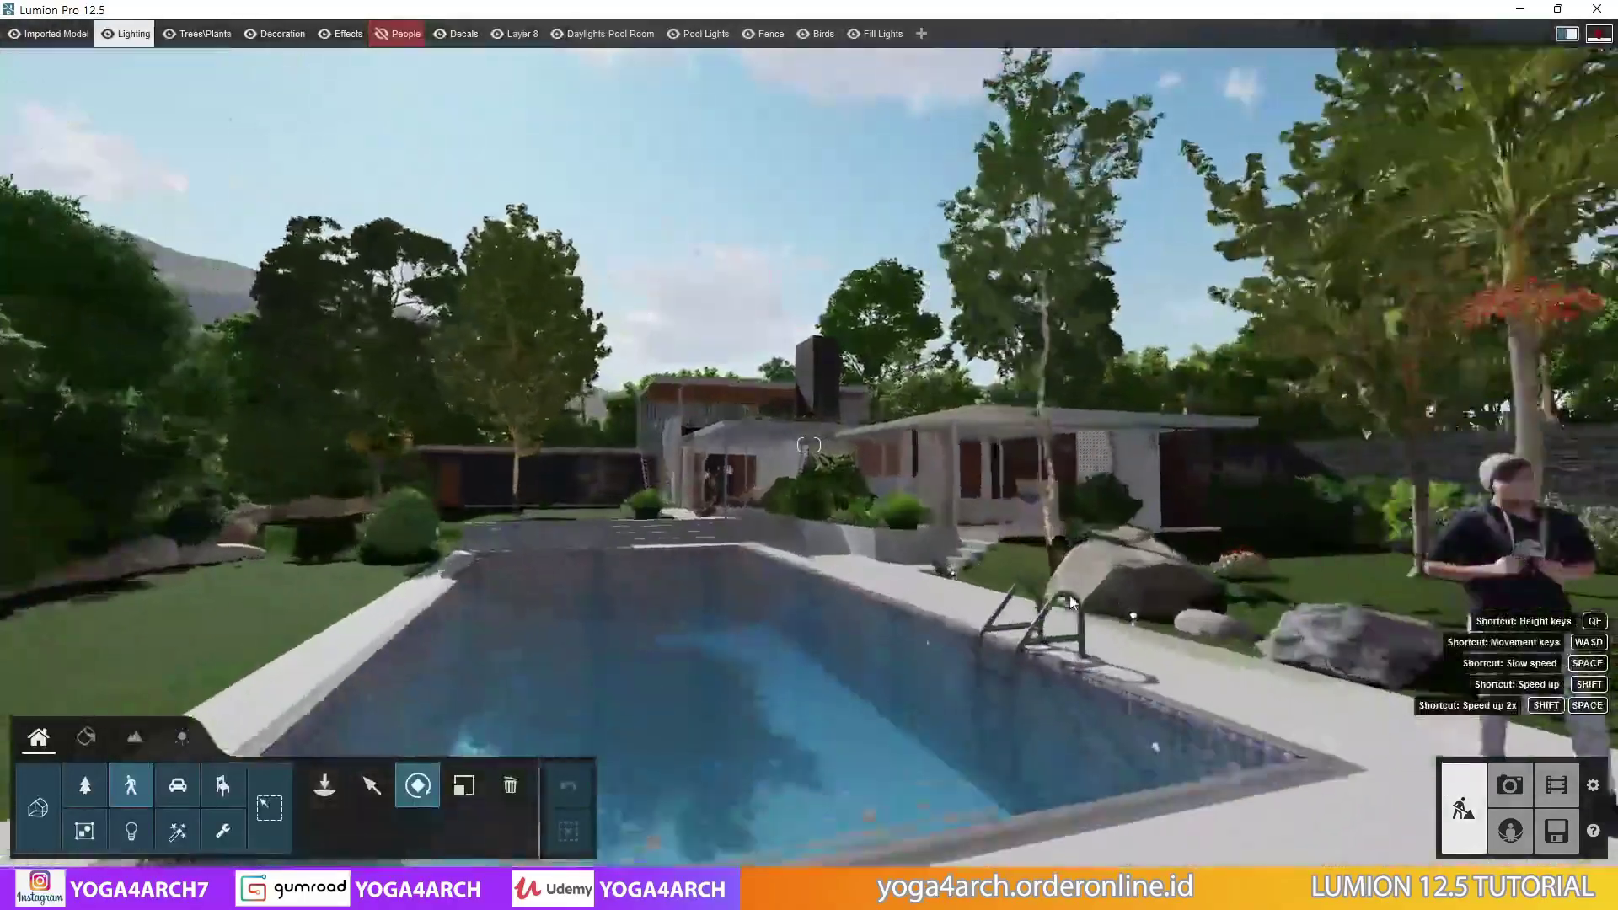
{"action": "key", "text": "ctrl+0"}
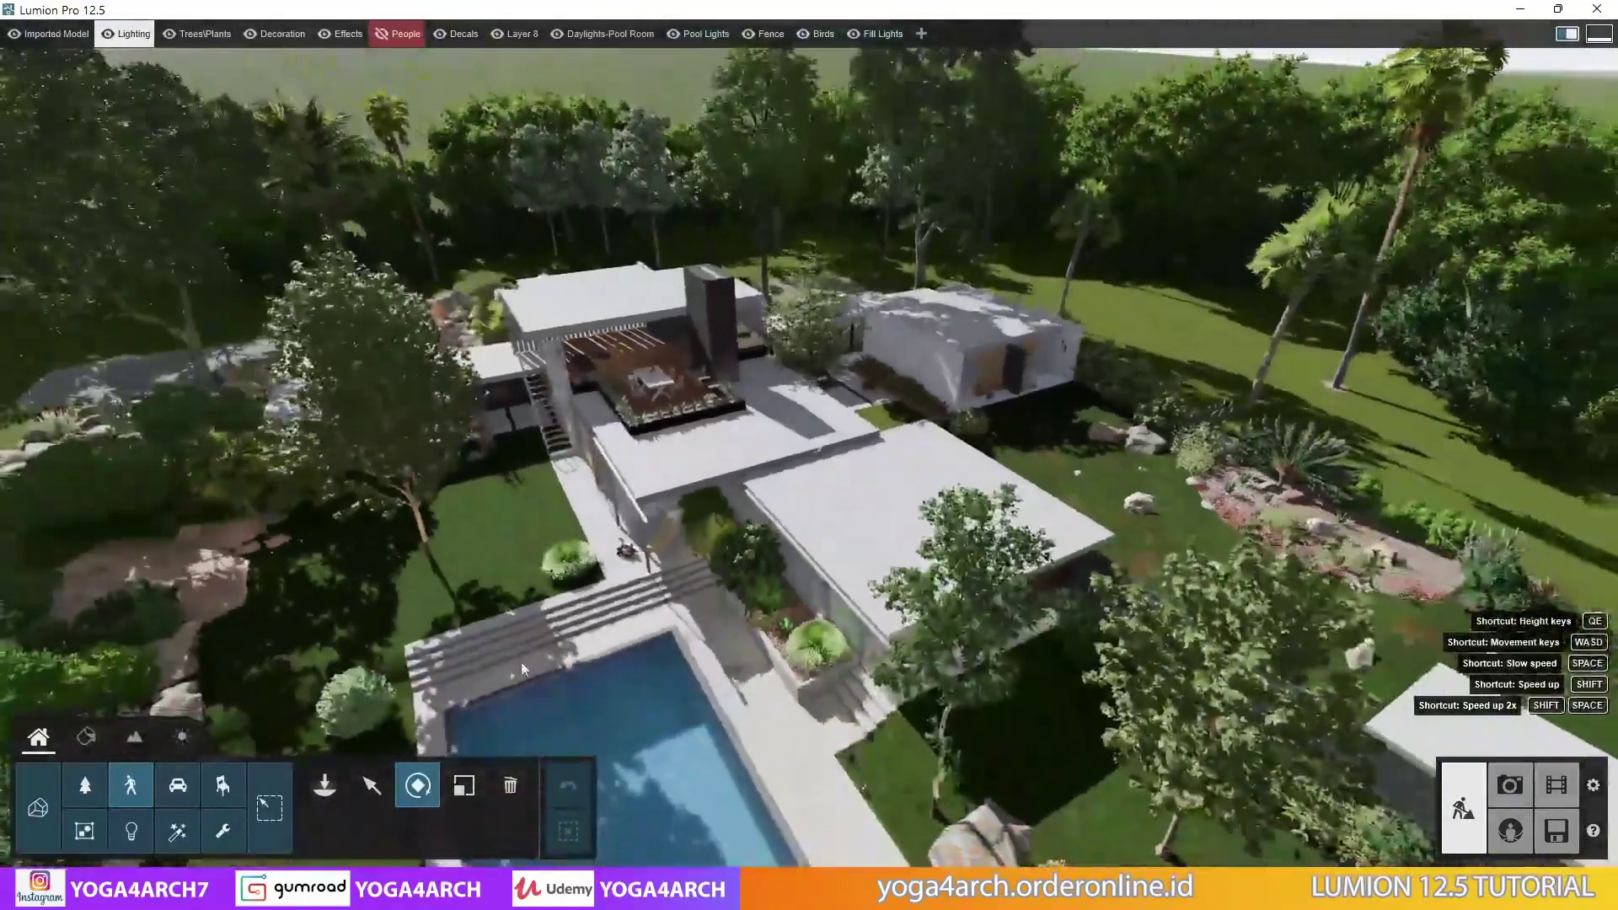
{"action": "left_click", "coordinate": [82, 786]}
{"action": "left_click", "coordinate": [510, 786]}
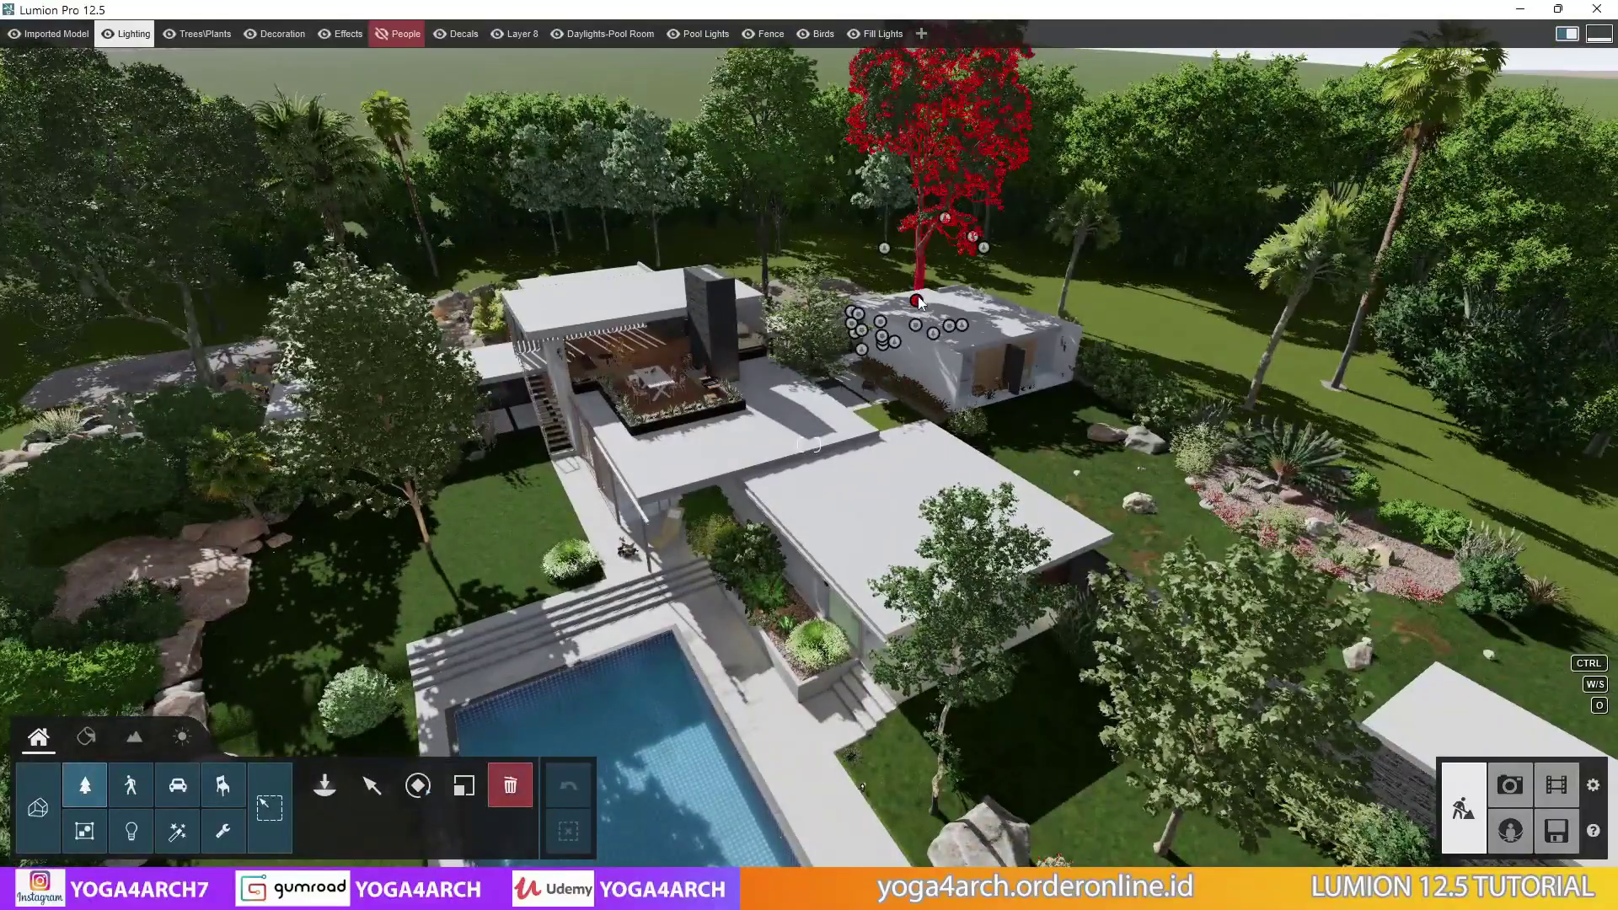
{"action": "left_click", "coordinate": [923, 290]}
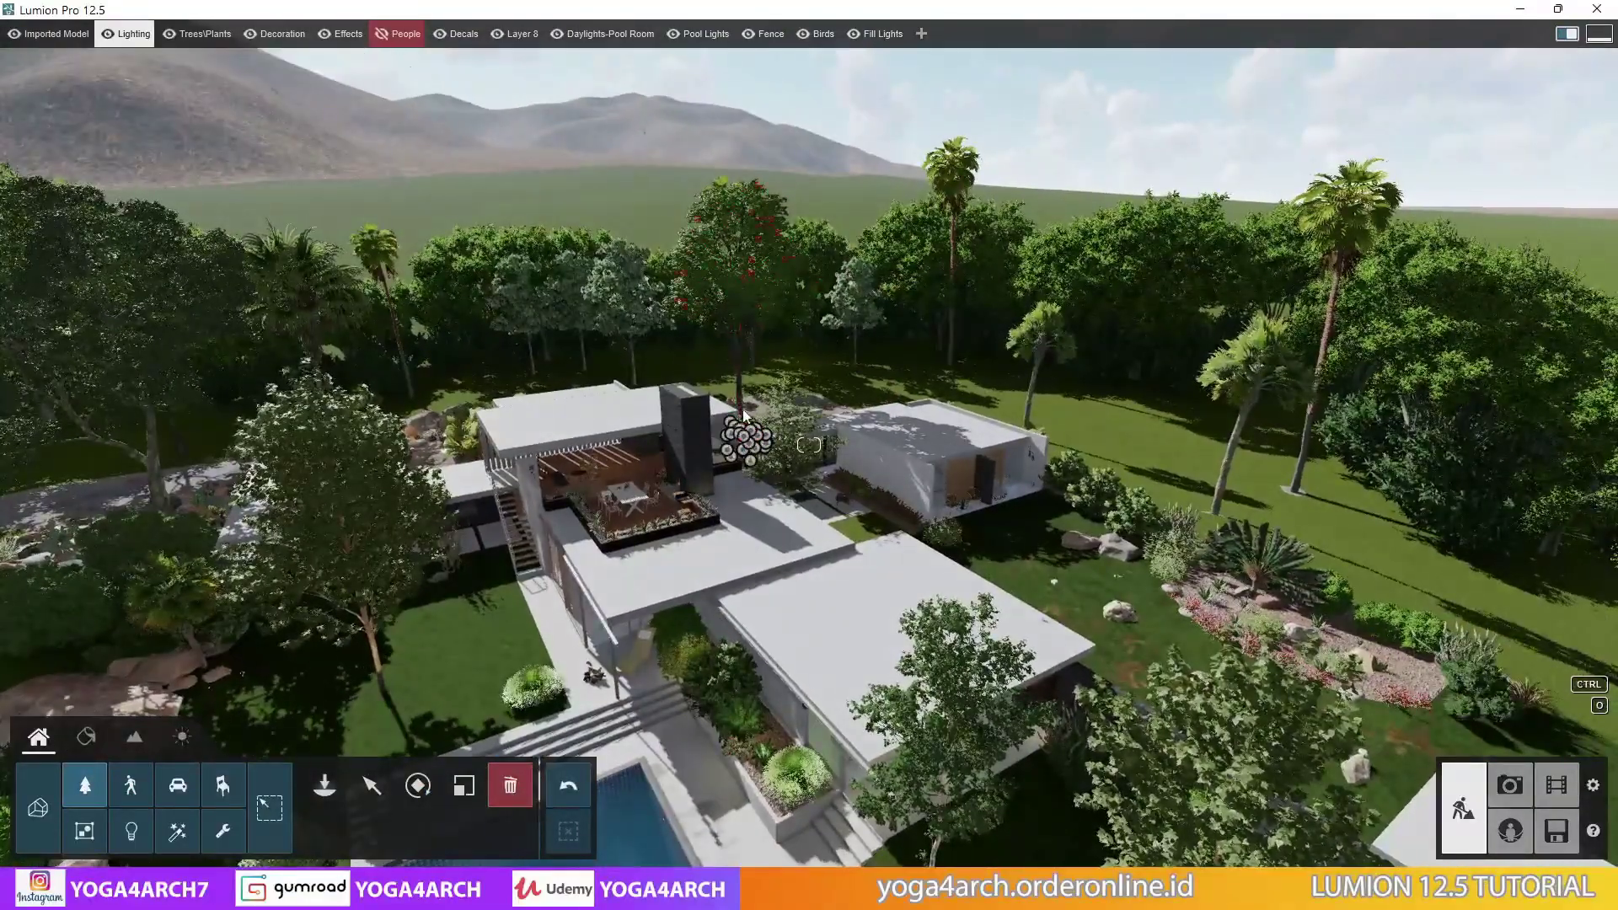
Delete the tree between the house wings, then fly down over the pool
{"action": "left_click", "coordinate": [739, 388], "text": "ctrl"}
{"action": "scroll", "coordinate": [740, 442], "scroll_direction": "up", "scroll_amount": 5}
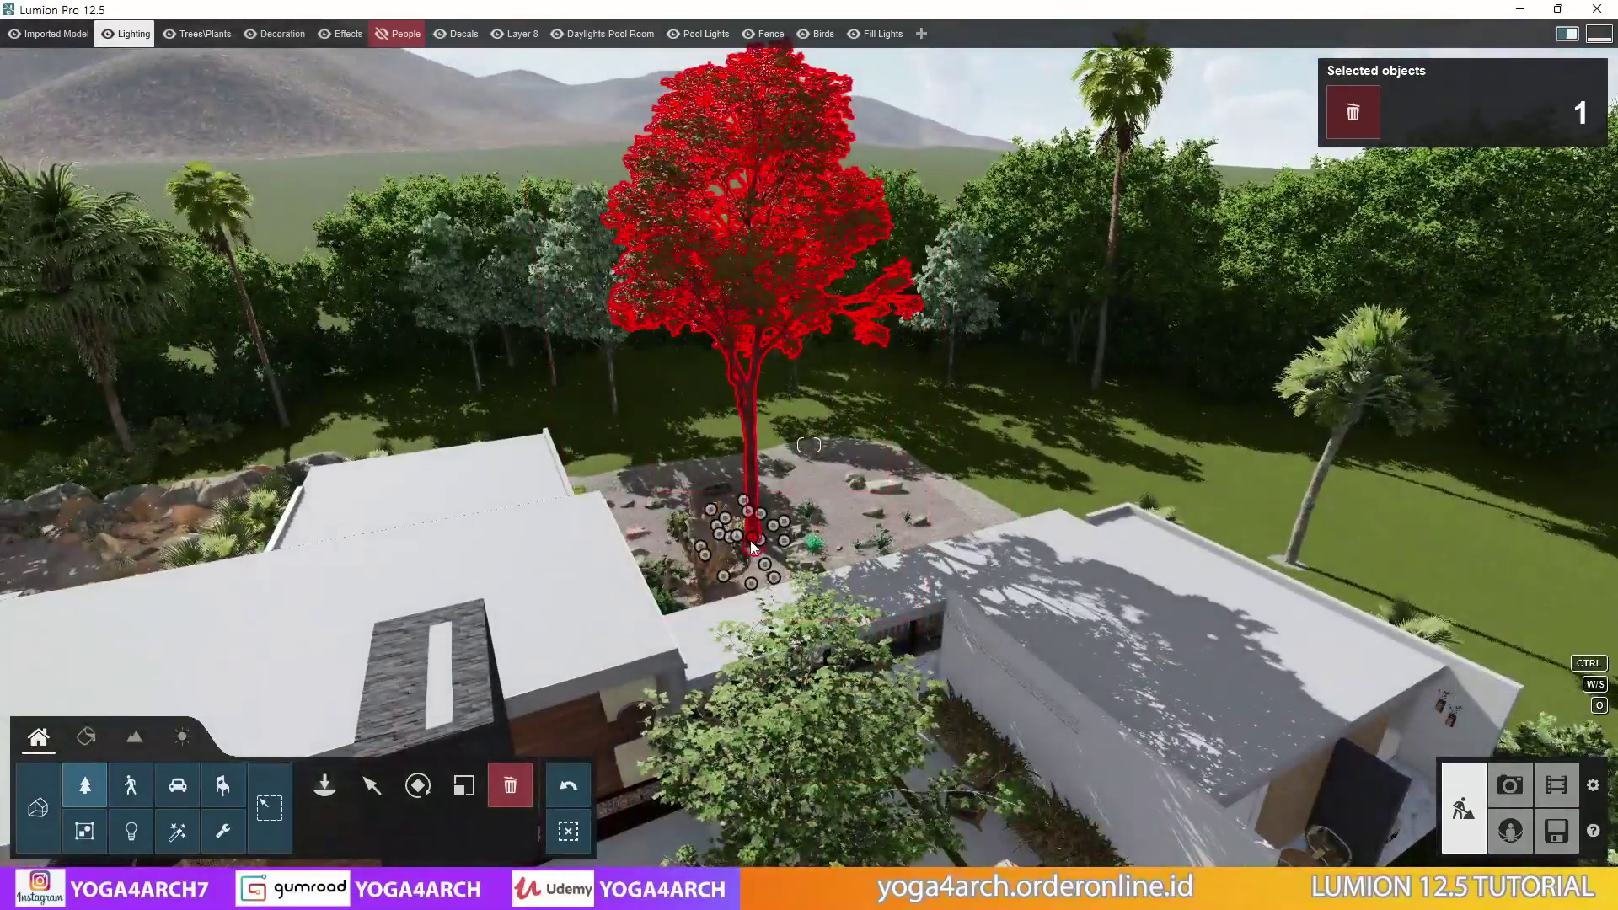
{"action": "left_click", "coordinate": [761, 551]}
{"action": "right_click_drag", "start_coordinate": [760, 551], "coordinate": [878, 412]}
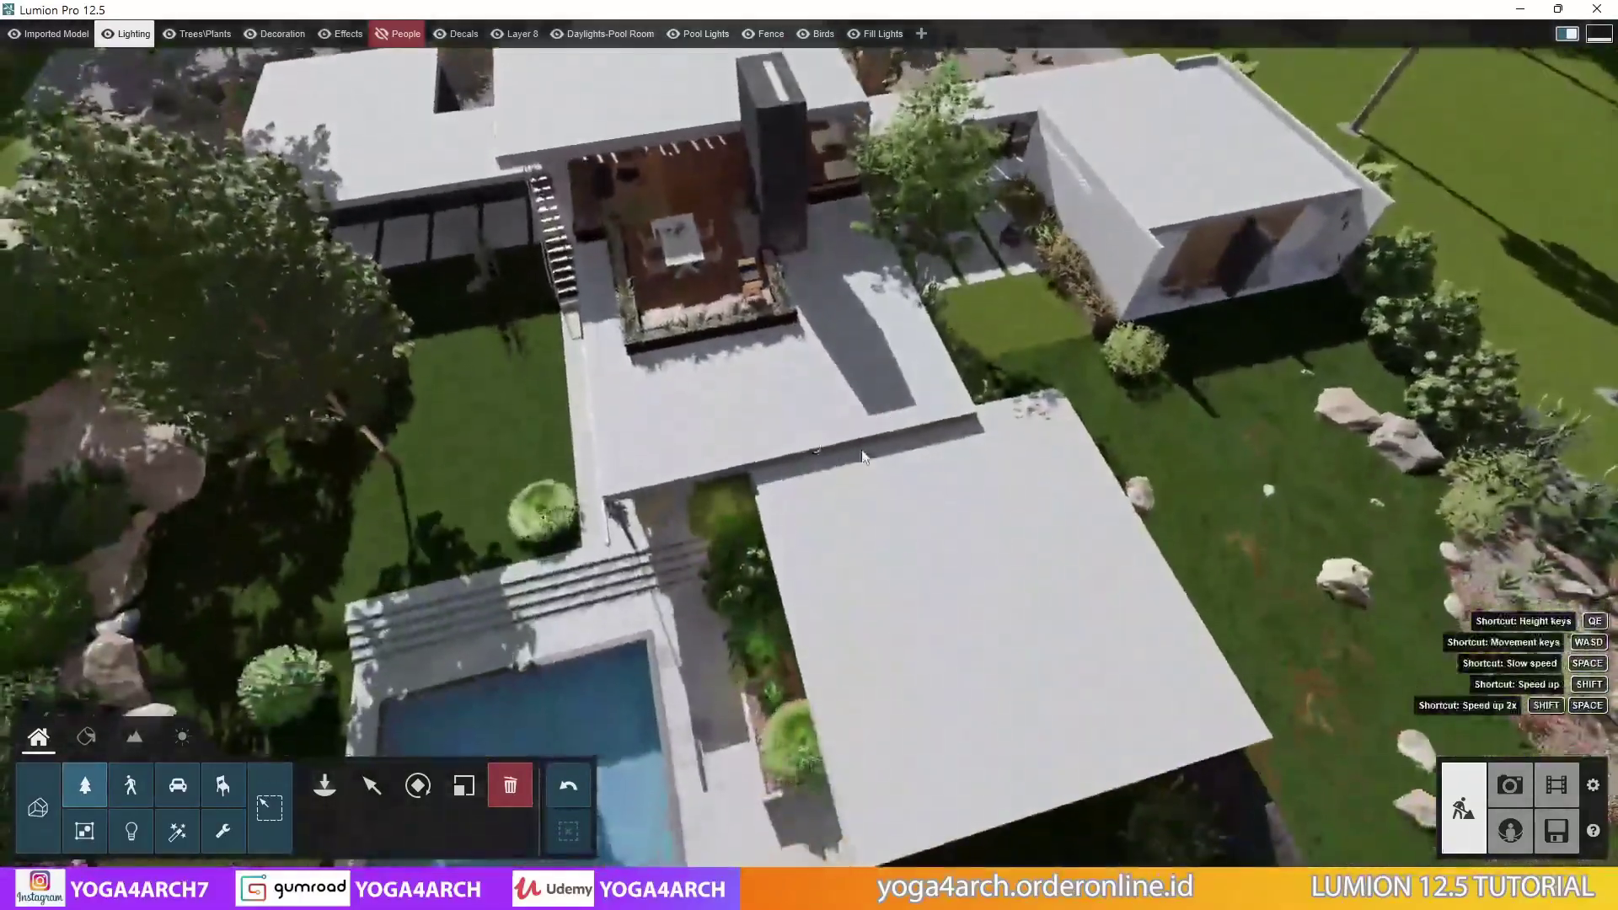
{"action": "key", "text": "s"}
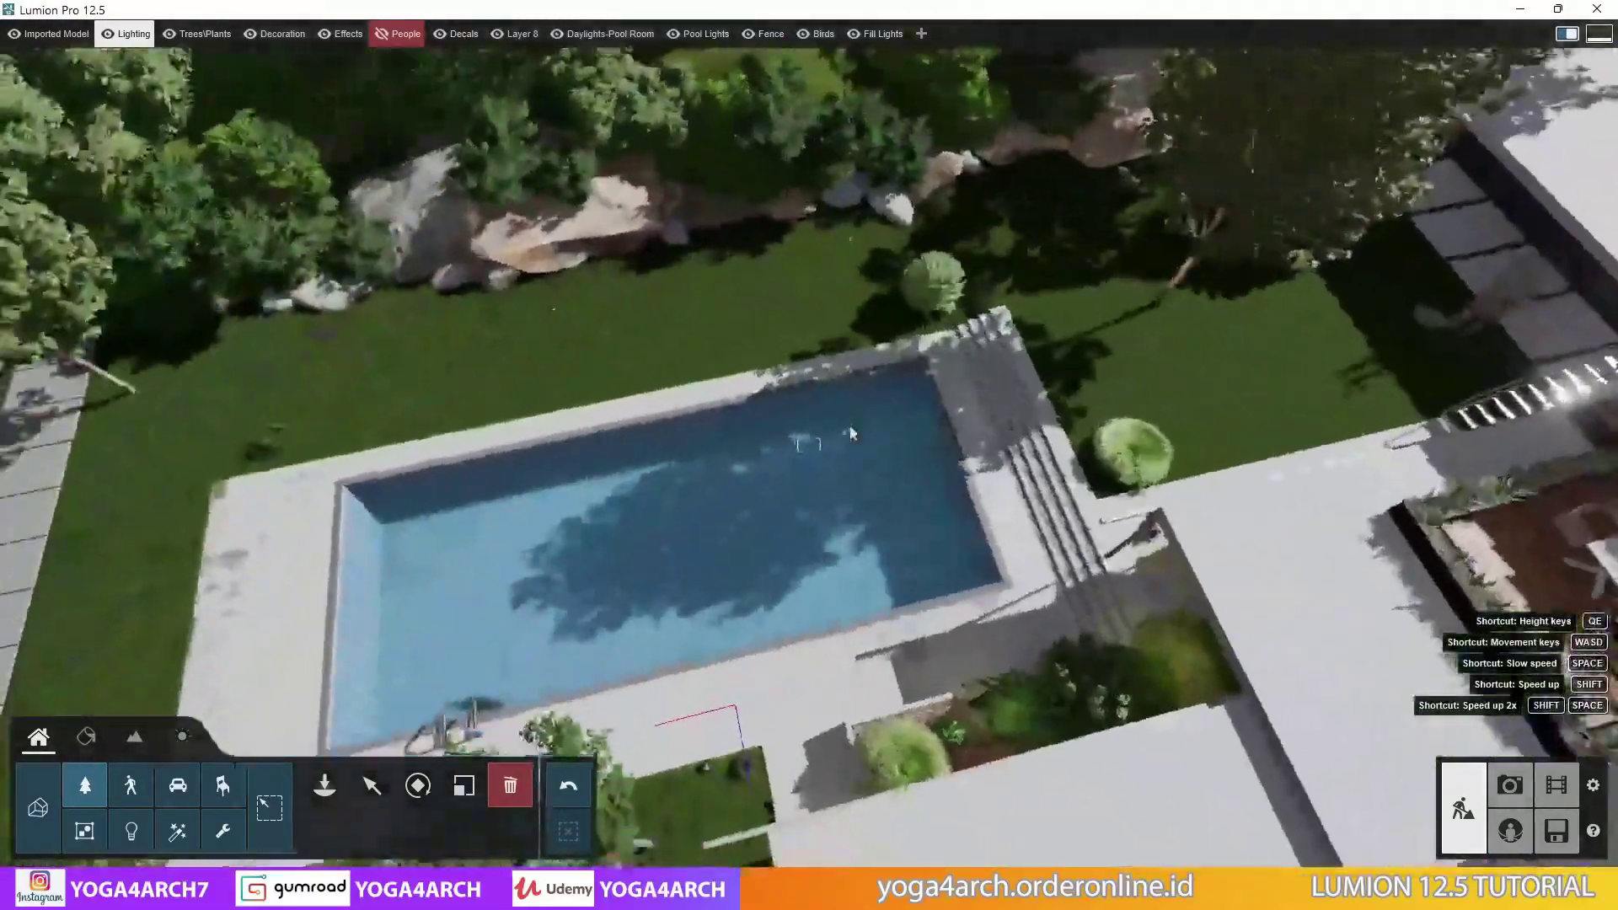
{"action": "right_click_drag", "start_coordinate": [849, 425], "coordinate": [927, 354]}
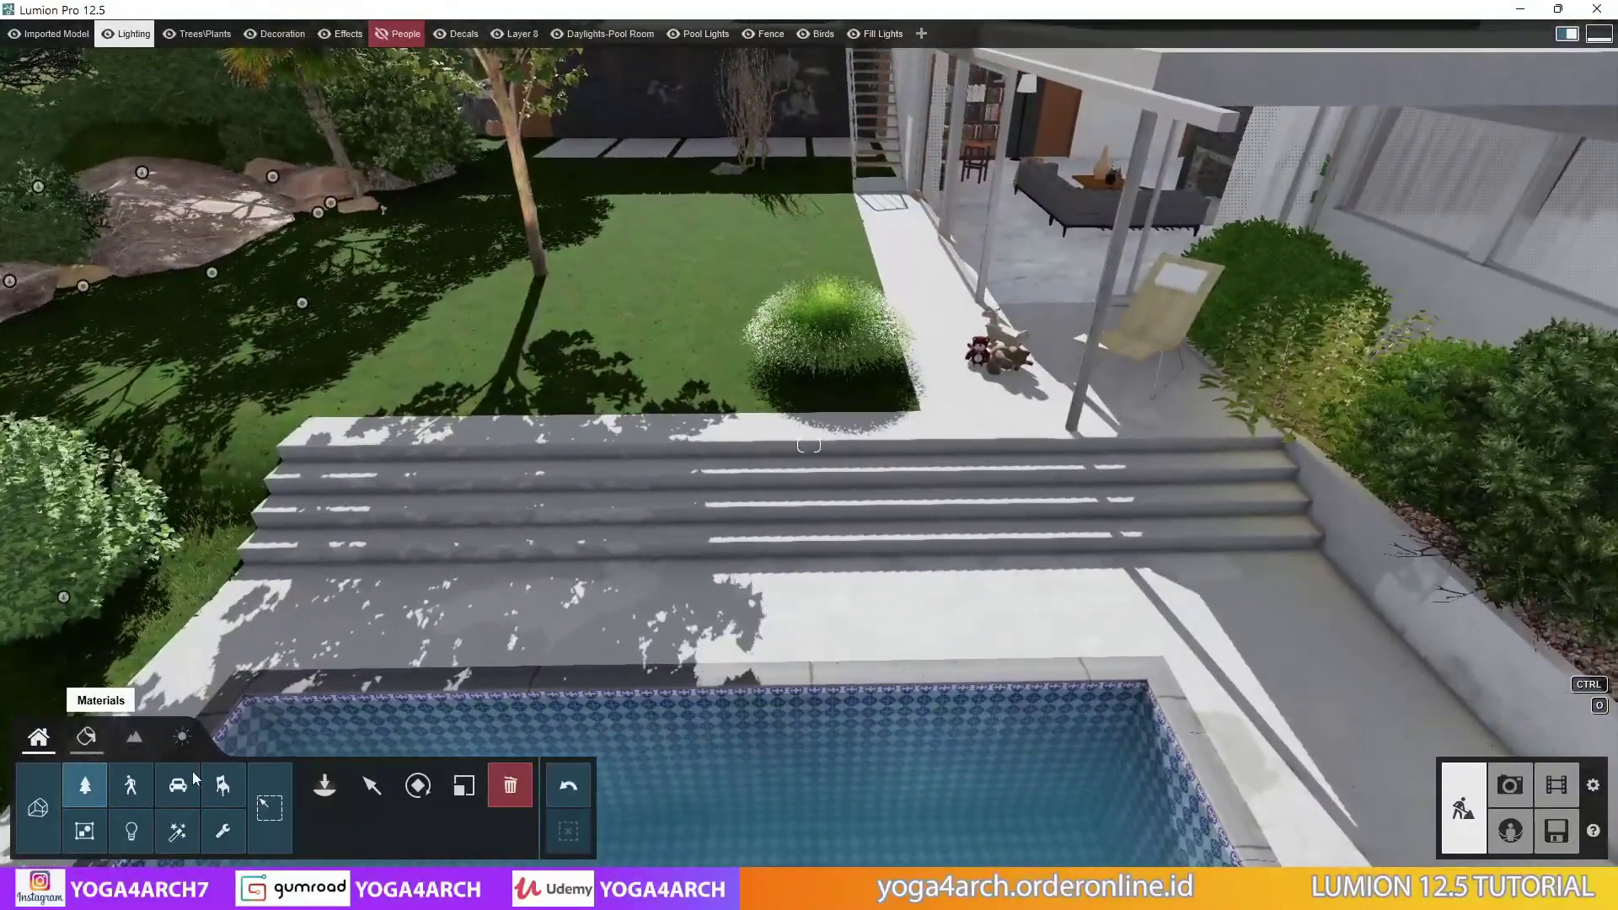
Select the deergrass and boxwood bushes beside the steps to inspect them
{"action": "left_click", "coordinate": [371, 787]}
{"action": "left_click", "coordinate": [828, 356]}
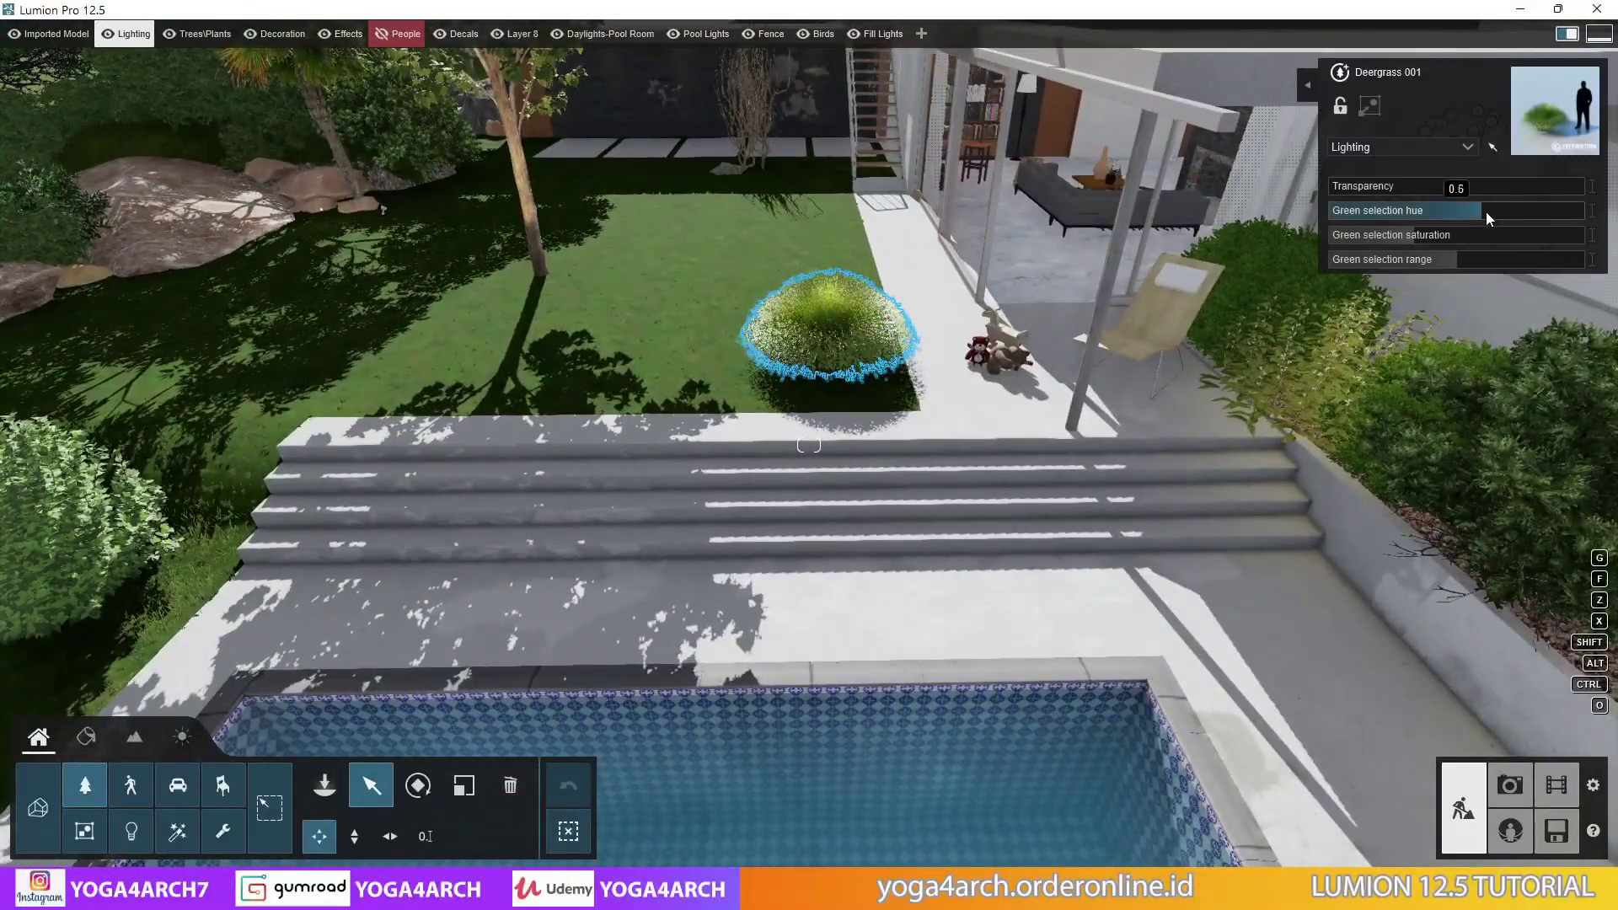
{"action": "right_click_drag", "start_coordinate": [1011, 439], "coordinate": [1092, 453]}
{"action": "left_click", "coordinate": [1092, 453]}
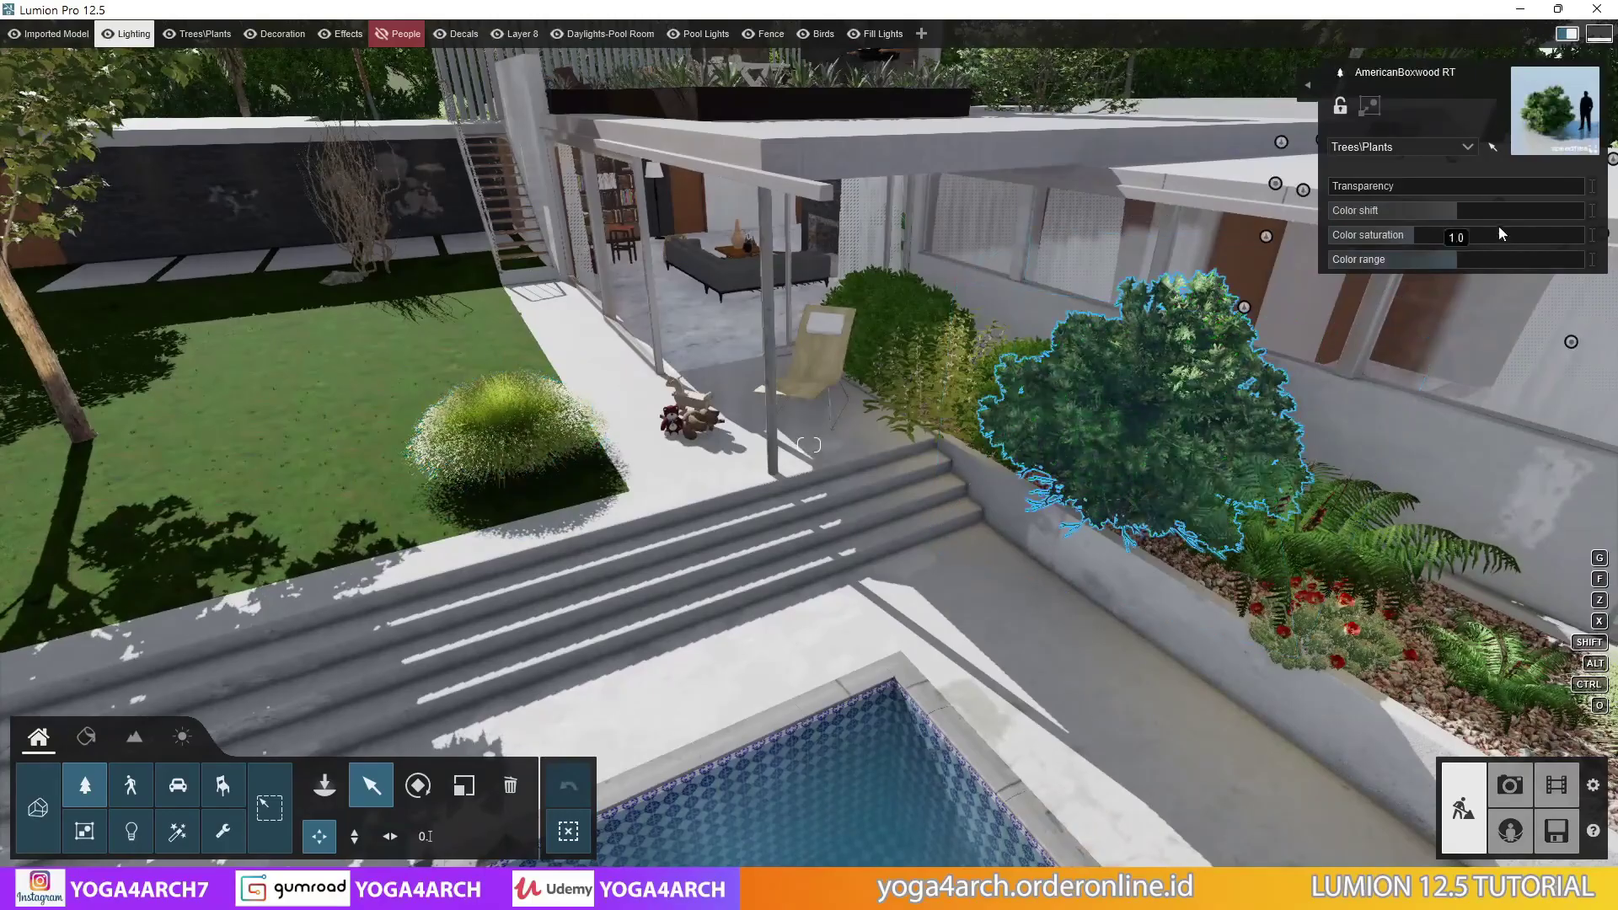
{"action": "mouse_move", "coordinate": [1477, 221]}
{"action": "right_mouse_down"}
{"action": "mouse_move", "coordinate": [1476, 205]}
{"action": "mouse_move", "coordinate": [966, 417]}
{"action": "mouse_move", "coordinate": [811, 463]}
{"action": "right_mouse_up"}
Replace the lawn's material with tall Wild Grass and brighten its colourization
{"action": "left_click", "coordinate": [86, 737]}
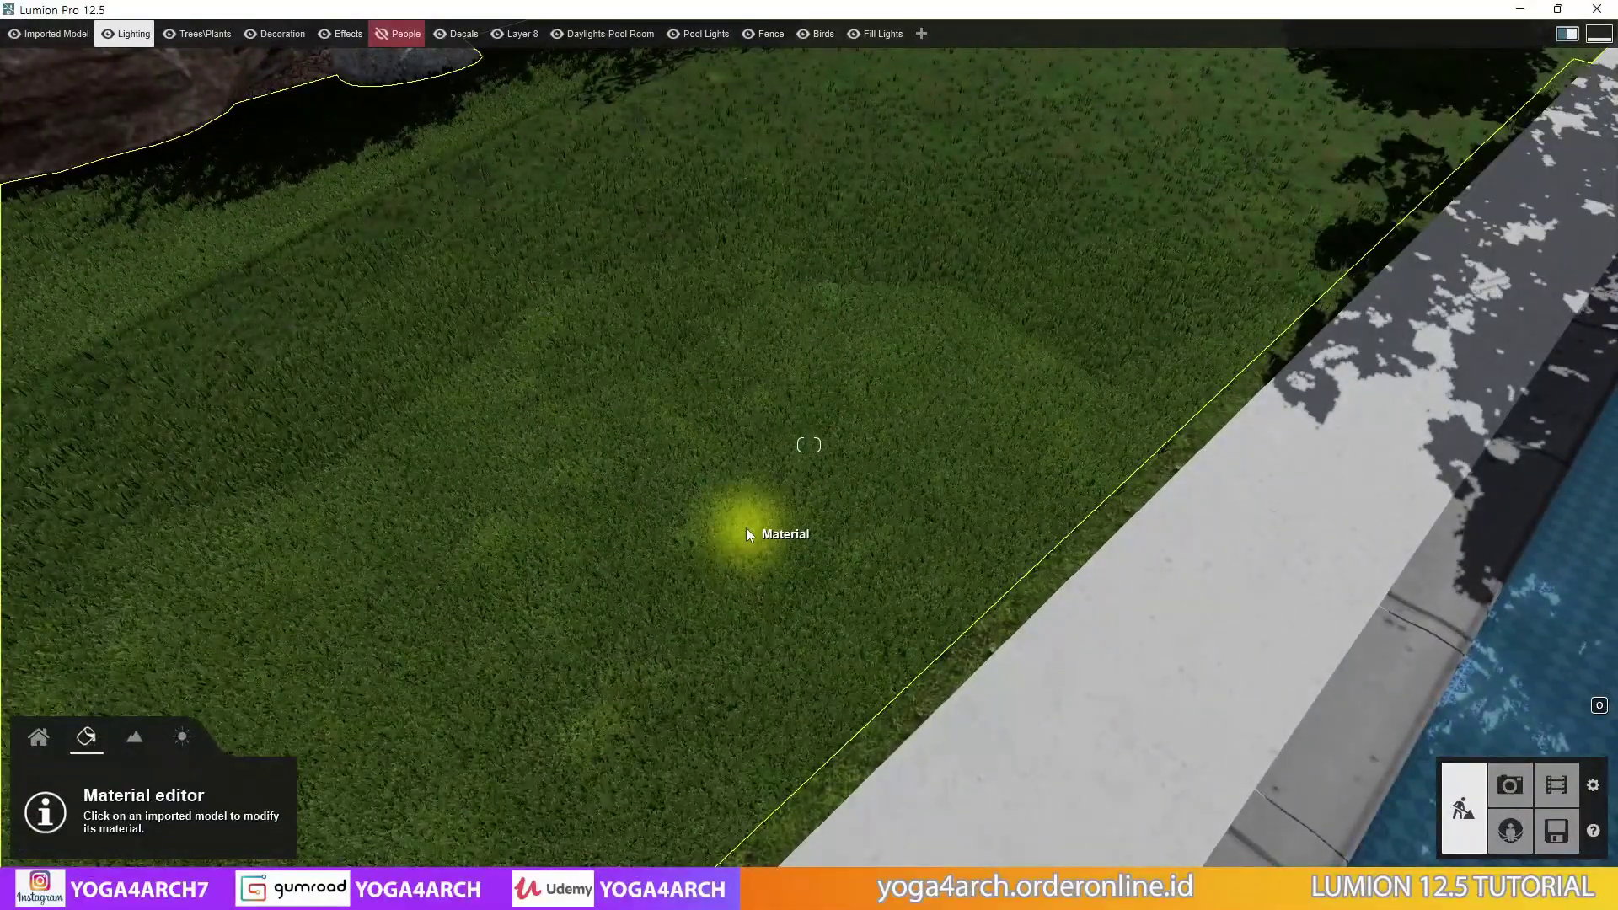
{"action": "left_click", "coordinate": [727, 512]}
{"action": "left_click", "coordinate": [116, 118]}
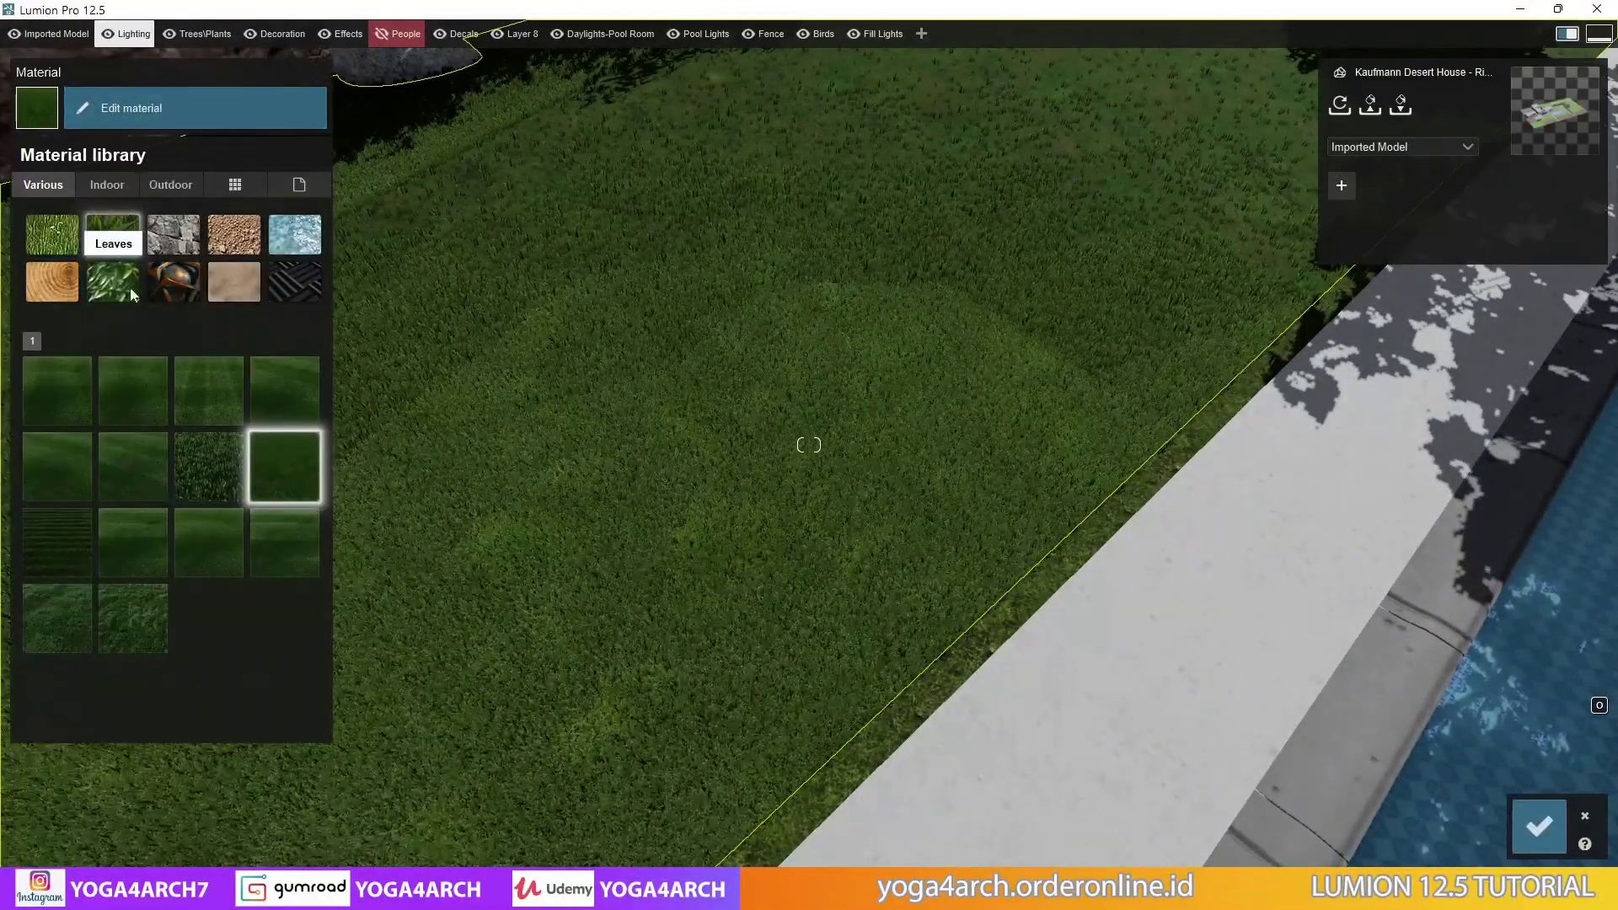
{"action": "left_click", "coordinate": [86, 624]}
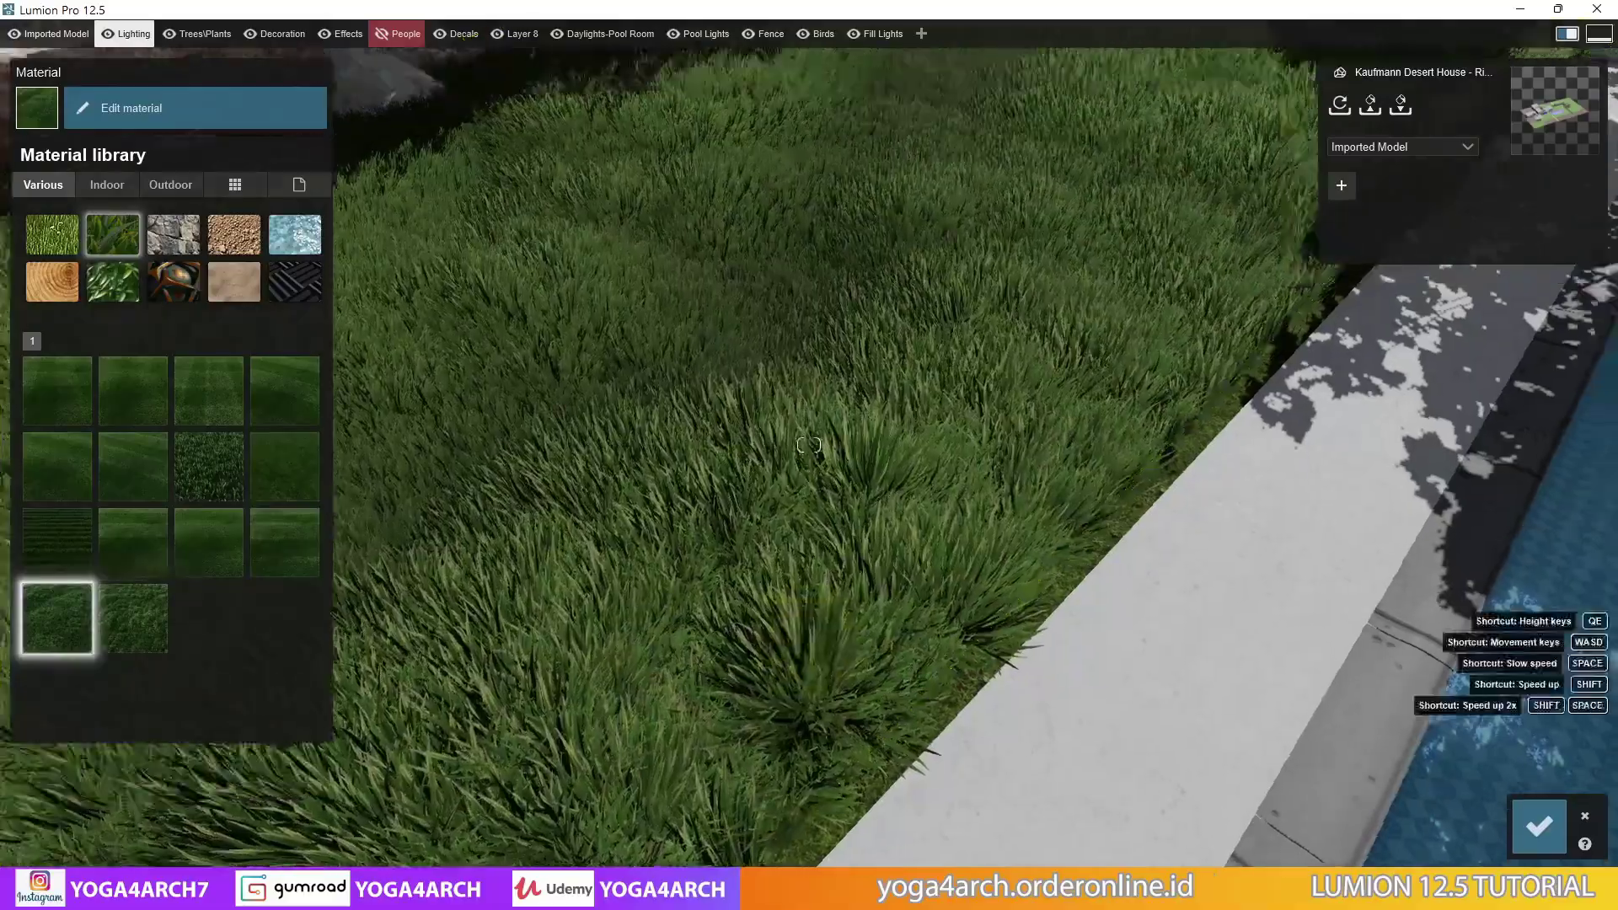
{"action": "right_click_drag", "start_coordinate": [834, 577], "coordinate": [846, 624]}
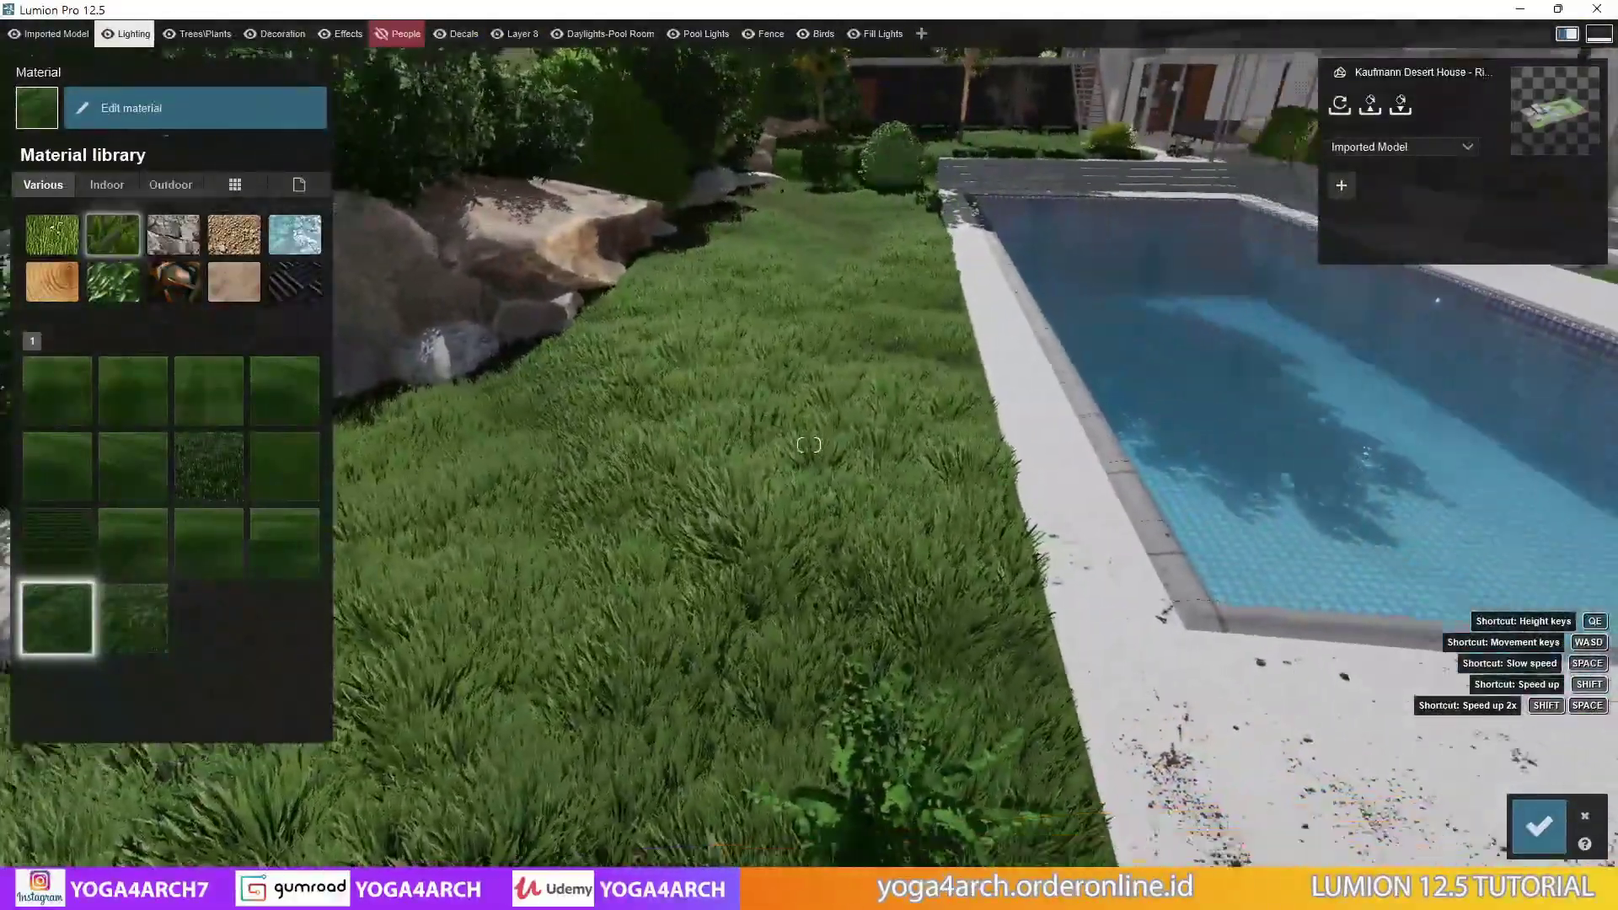
{"action": "right_click_drag", "start_coordinate": [651, 594], "coordinate": [651, 594]}
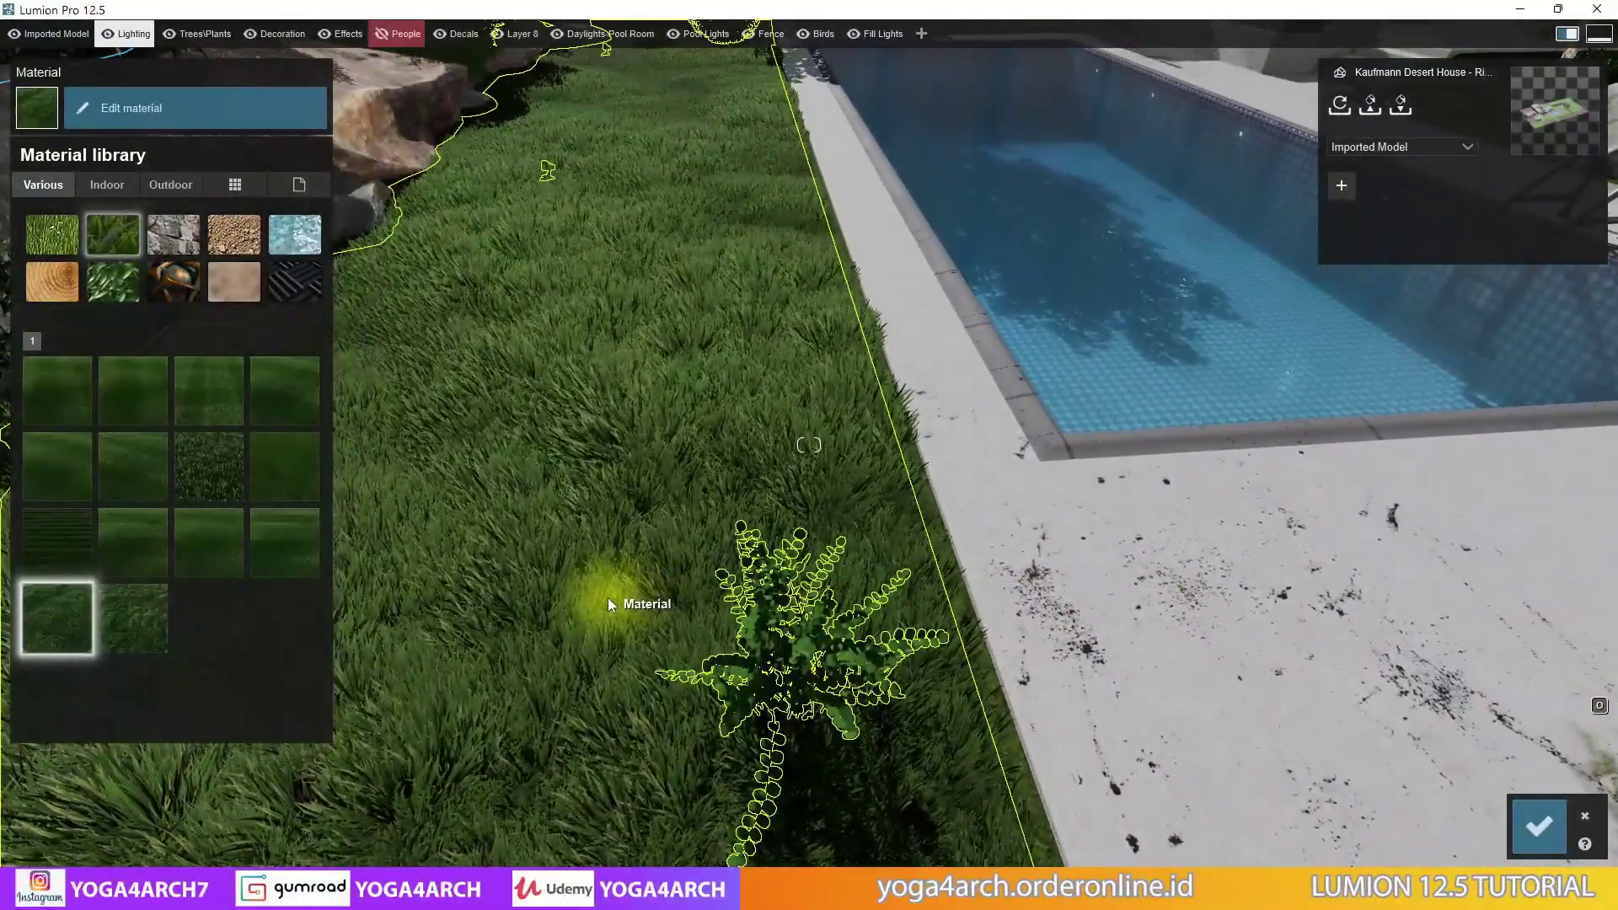
{"action": "left_click", "coordinate": [608, 598]}
{"action": "mouse_move", "coordinate": [138, 143]}
{"action": "left_mouse_down"}
{"action": "mouse_move", "coordinate": [58, 147]}
{"action": "mouse_move", "coordinate": [126, 154]}
{"action": "mouse_move", "coordinate": [84, 202]}
{"action": "left_mouse_up"}
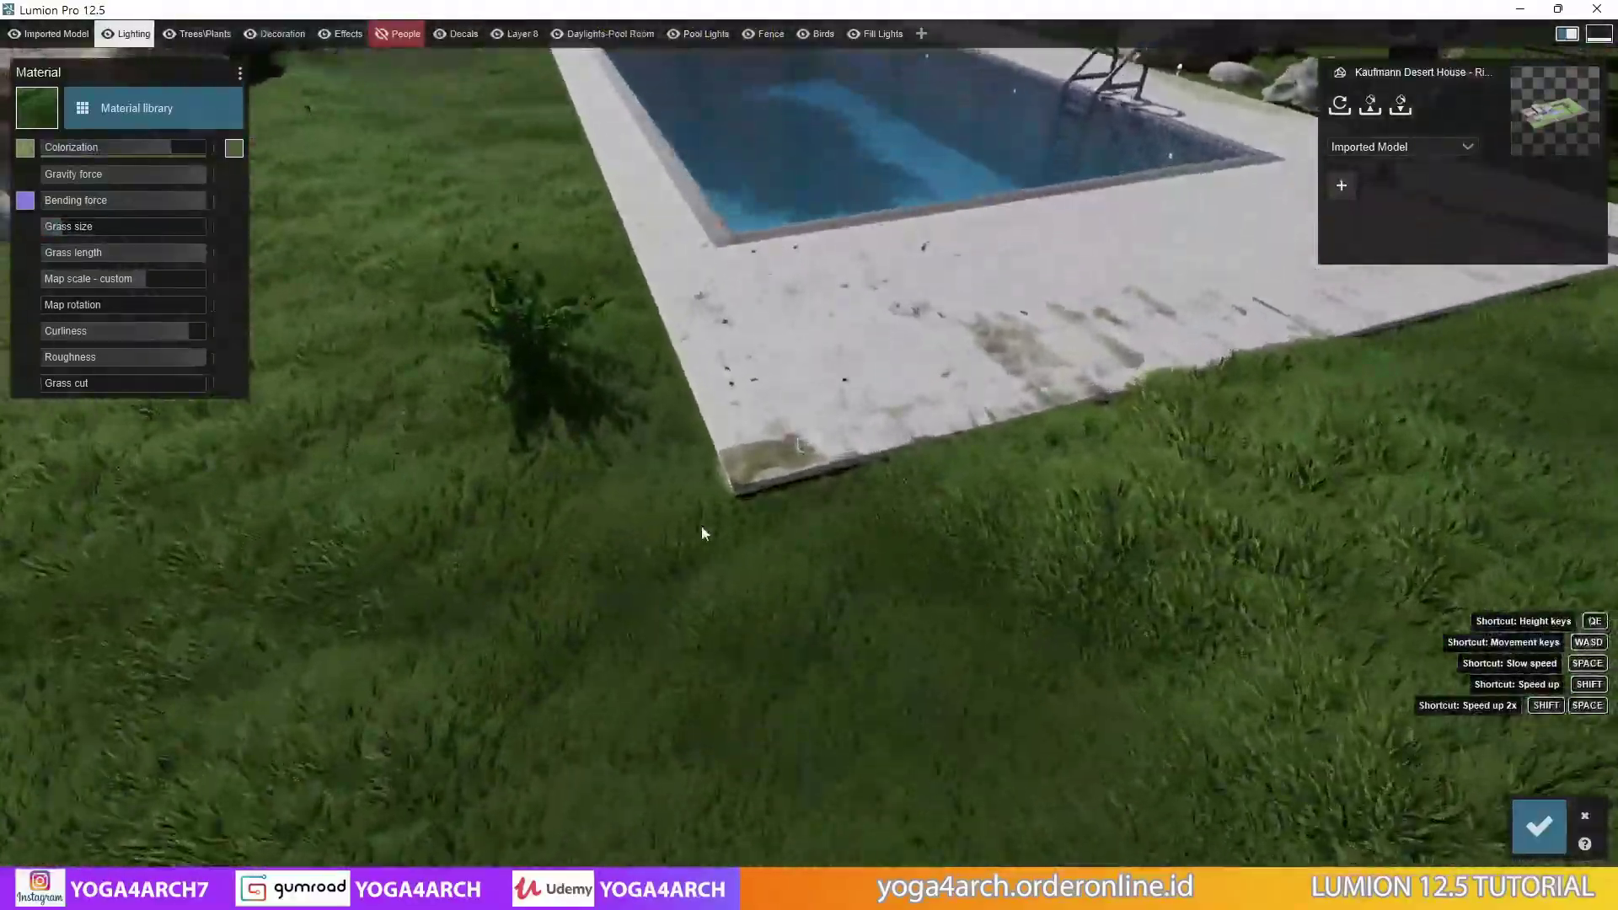
Apply the same tall Wild Grass to the Grass Dark Green lawn by the pool
{"action": "mouse_move", "coordinate": [701, 524]}
{"action": "right_mouse_down"}
{"action": "mouse_move", "coordinate": [701, 652]}
{"action": "mouse_move", "coordinate": [807, 591]}
{"action": "right_mouse_up"}
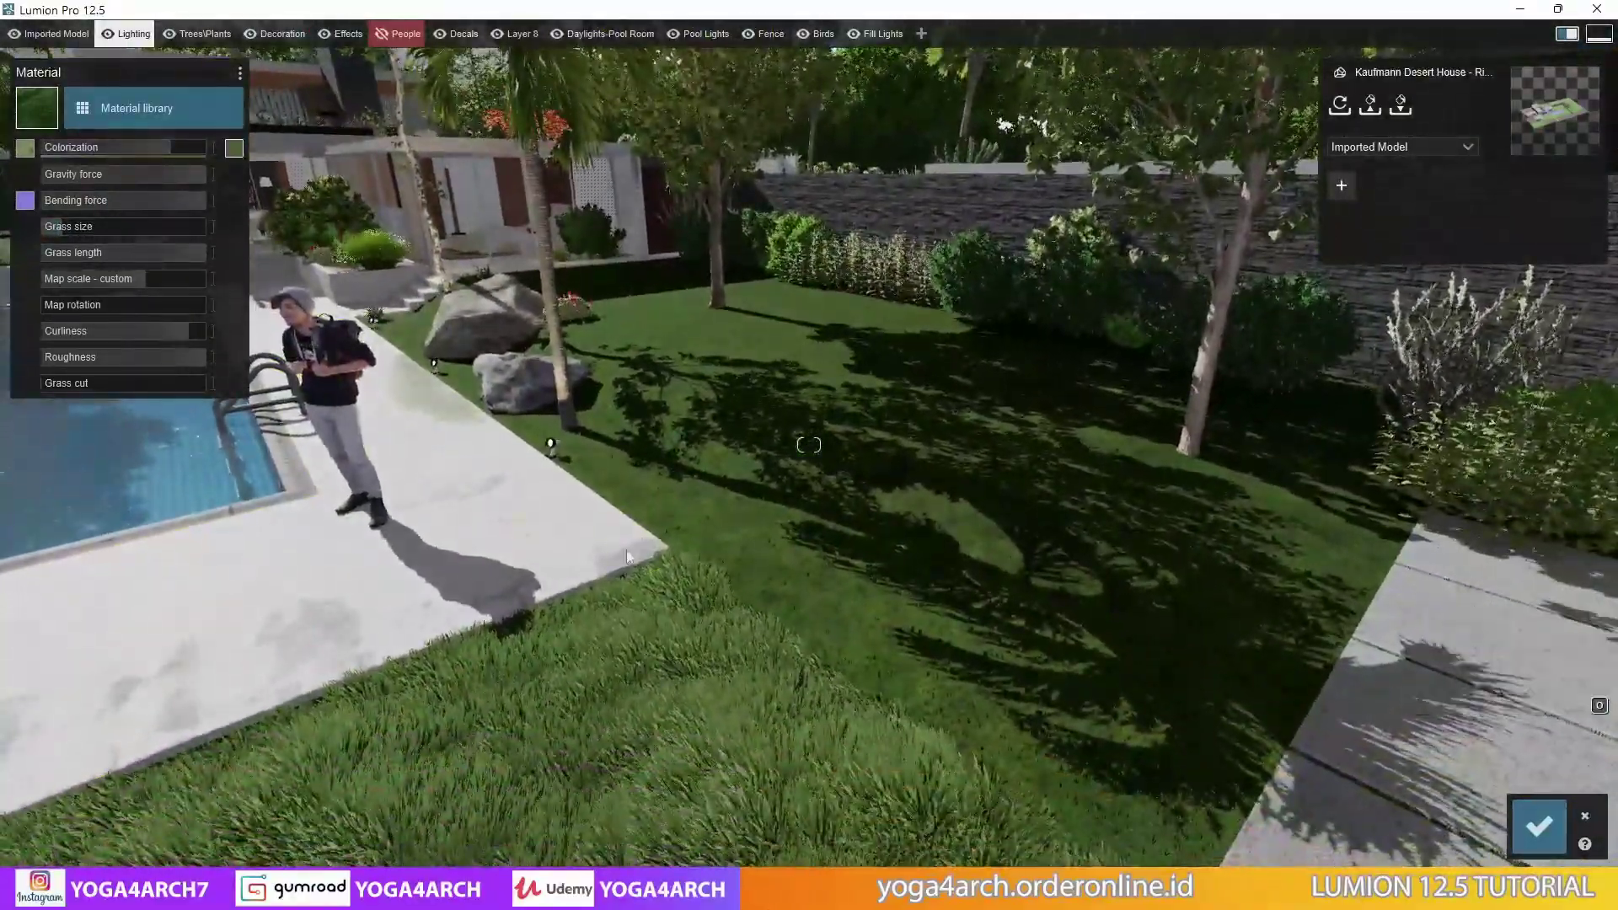
{"action": "left_click", "coordinate": [870, 512]}
{"action": "left_click", "coordinate": [154, 117]}
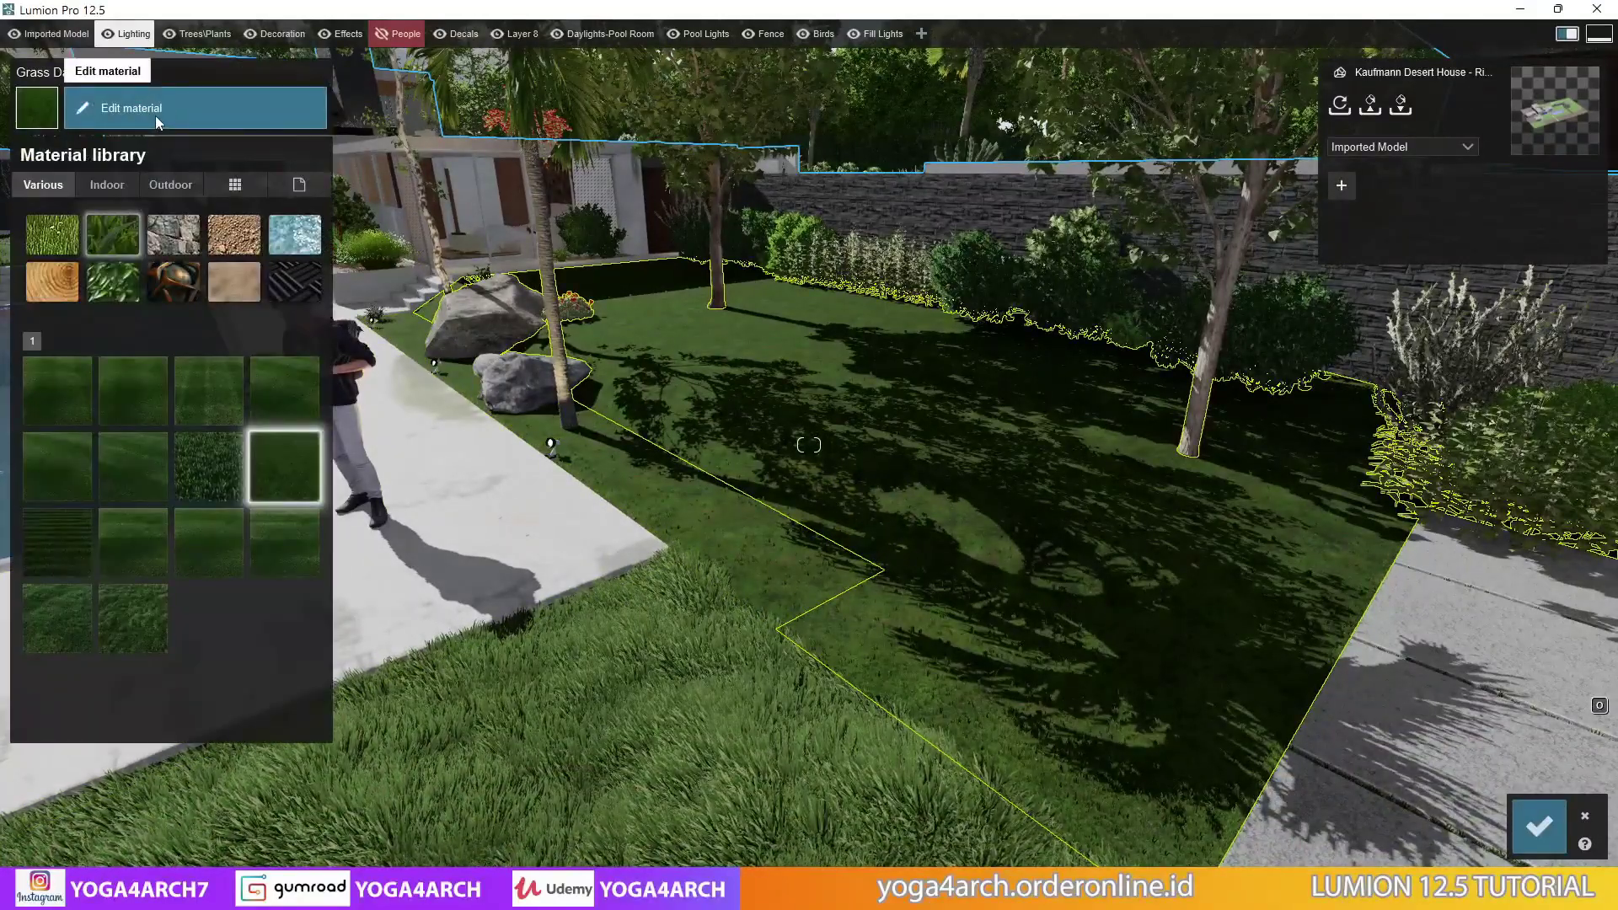
{"action": "right_click_drag", "start_coordinate": [893, 472], "coordinate": [912, 473]}
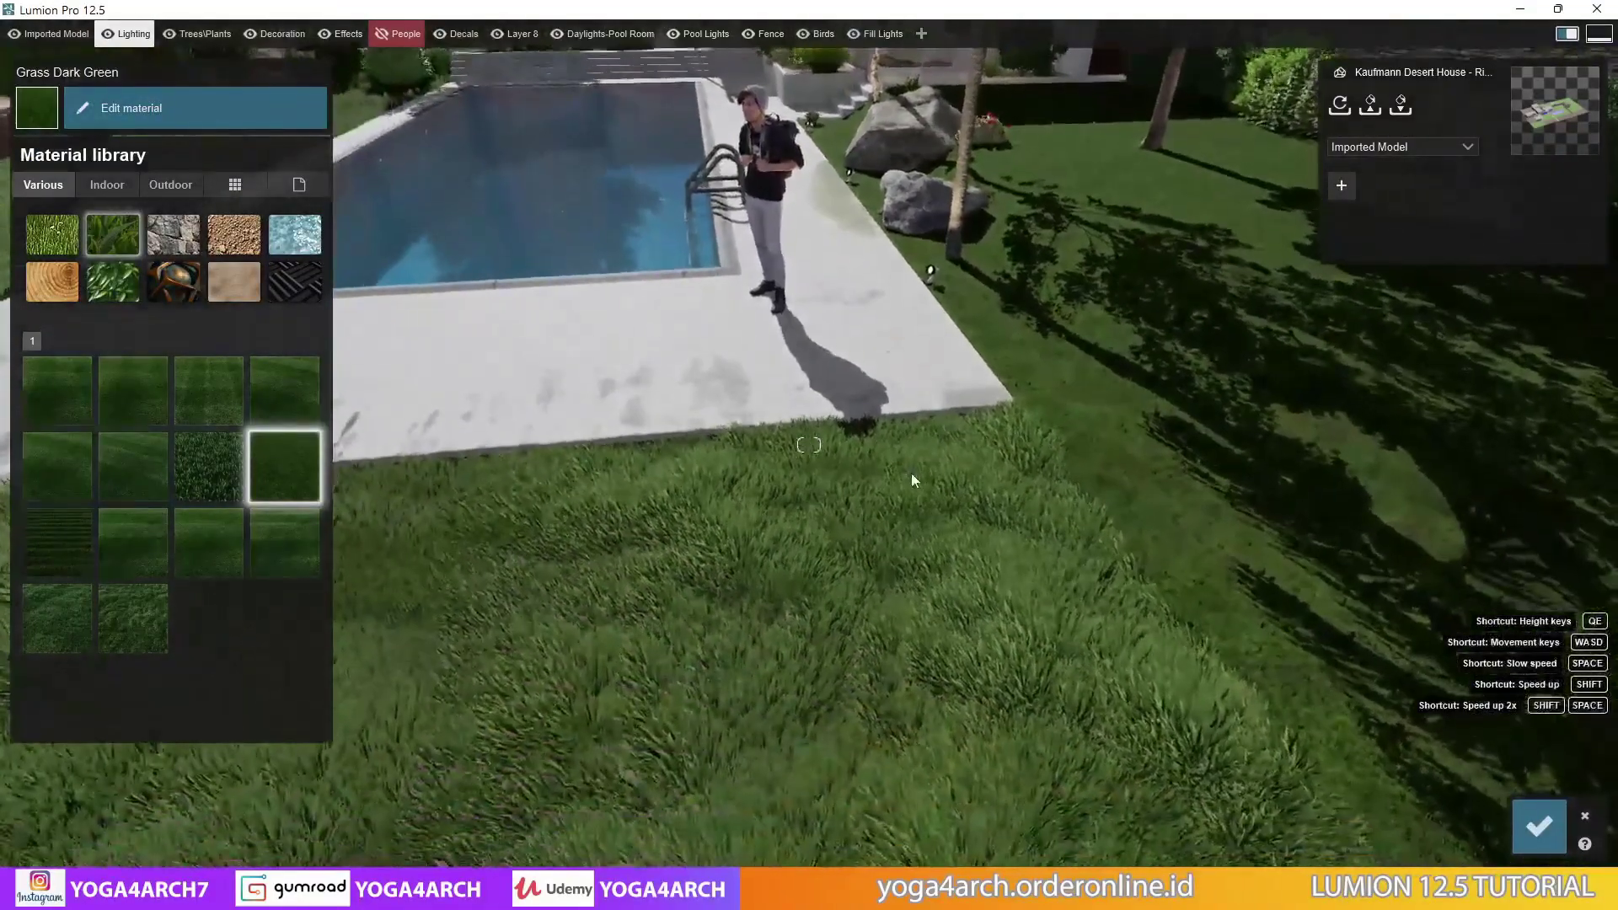
{"action": "left_click", "coordinate": [57, 618]}
{"action": "right_click_drag", "start_coordinate": [877, 568], "coordinate": [903, 568]}
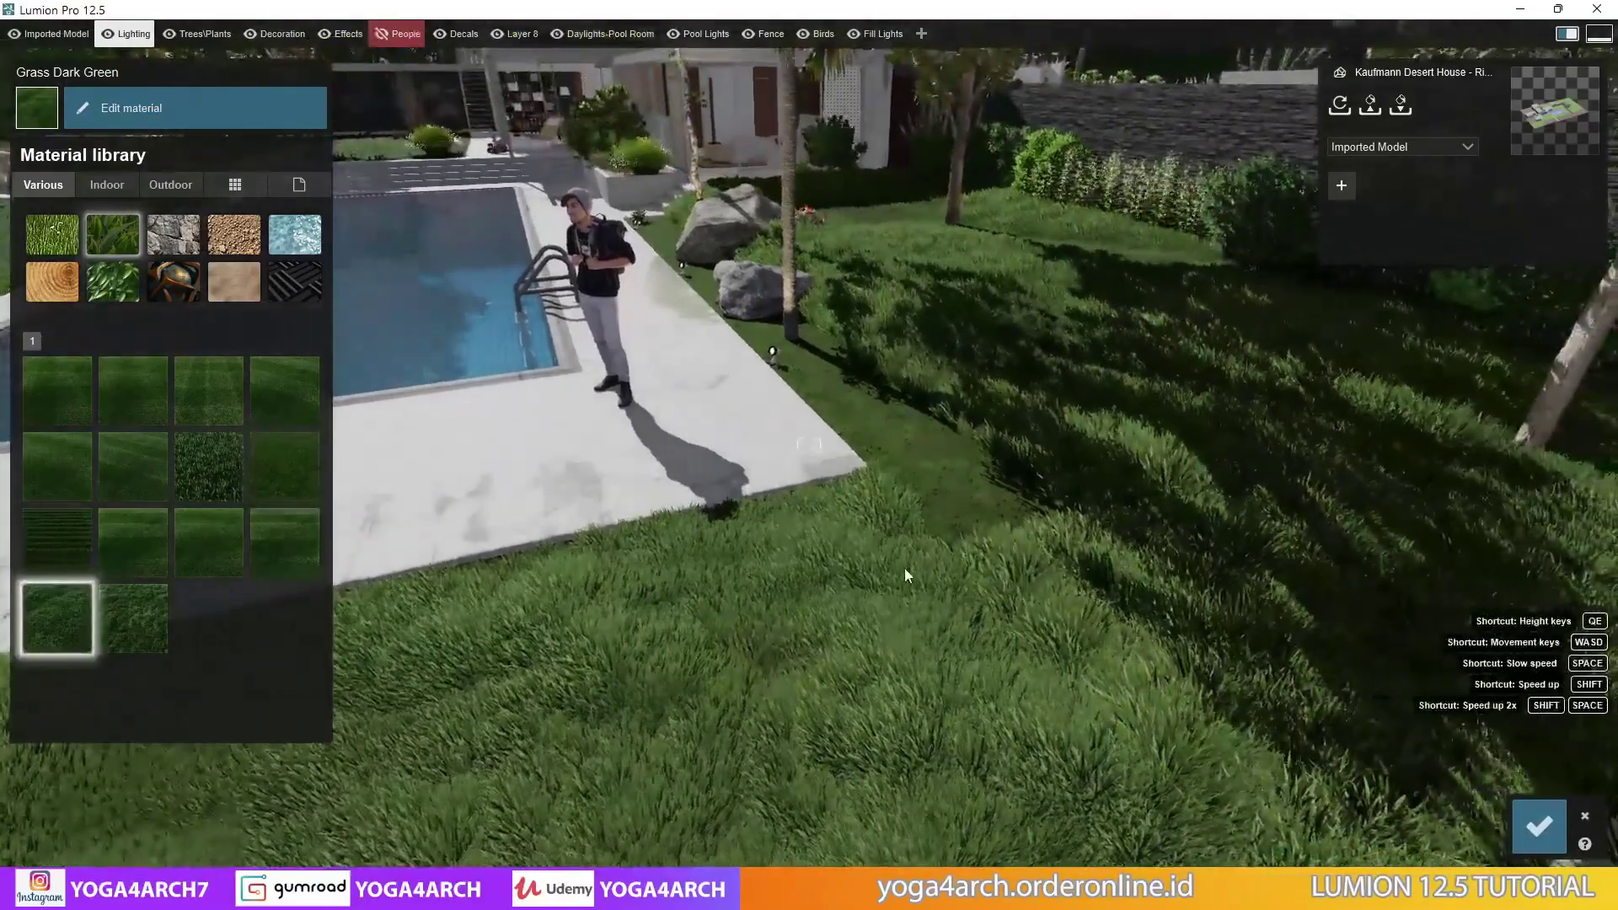
{"action": "left_click", "coordinate": [790, 701]}
Copy the lawn's grass material onto the groundcover strip by the rocks and save
{"action": "left_click", "coordinate": [239, 72]}
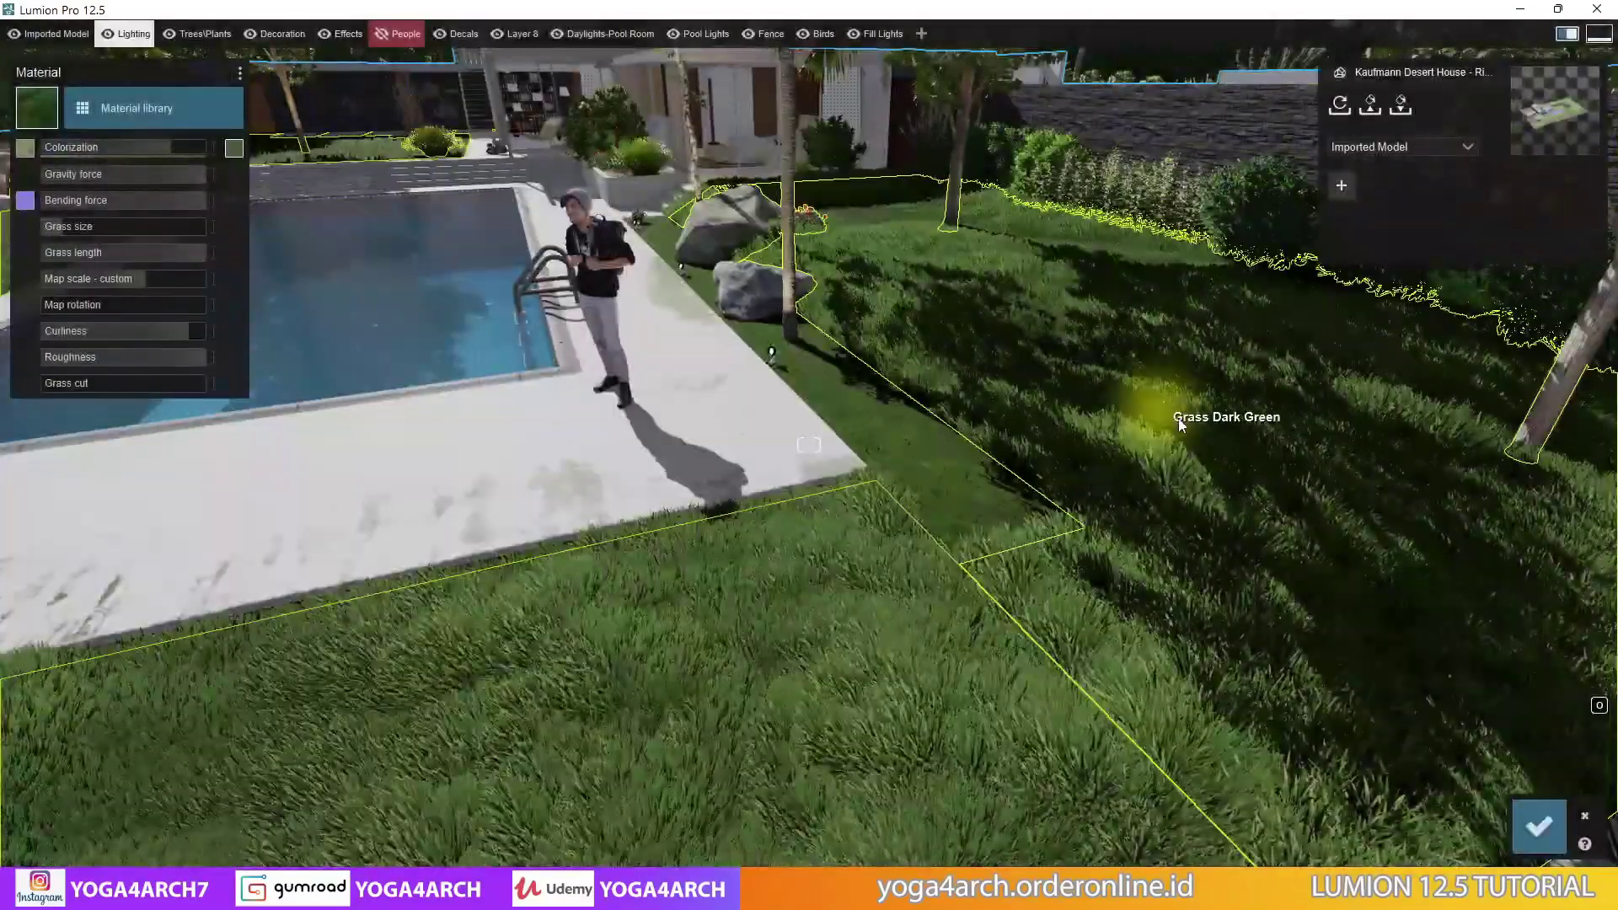
{"action": "left_click", "coordinate": [1180, 425]}
{"action": "left_click", "coordinate": [240, 73]}
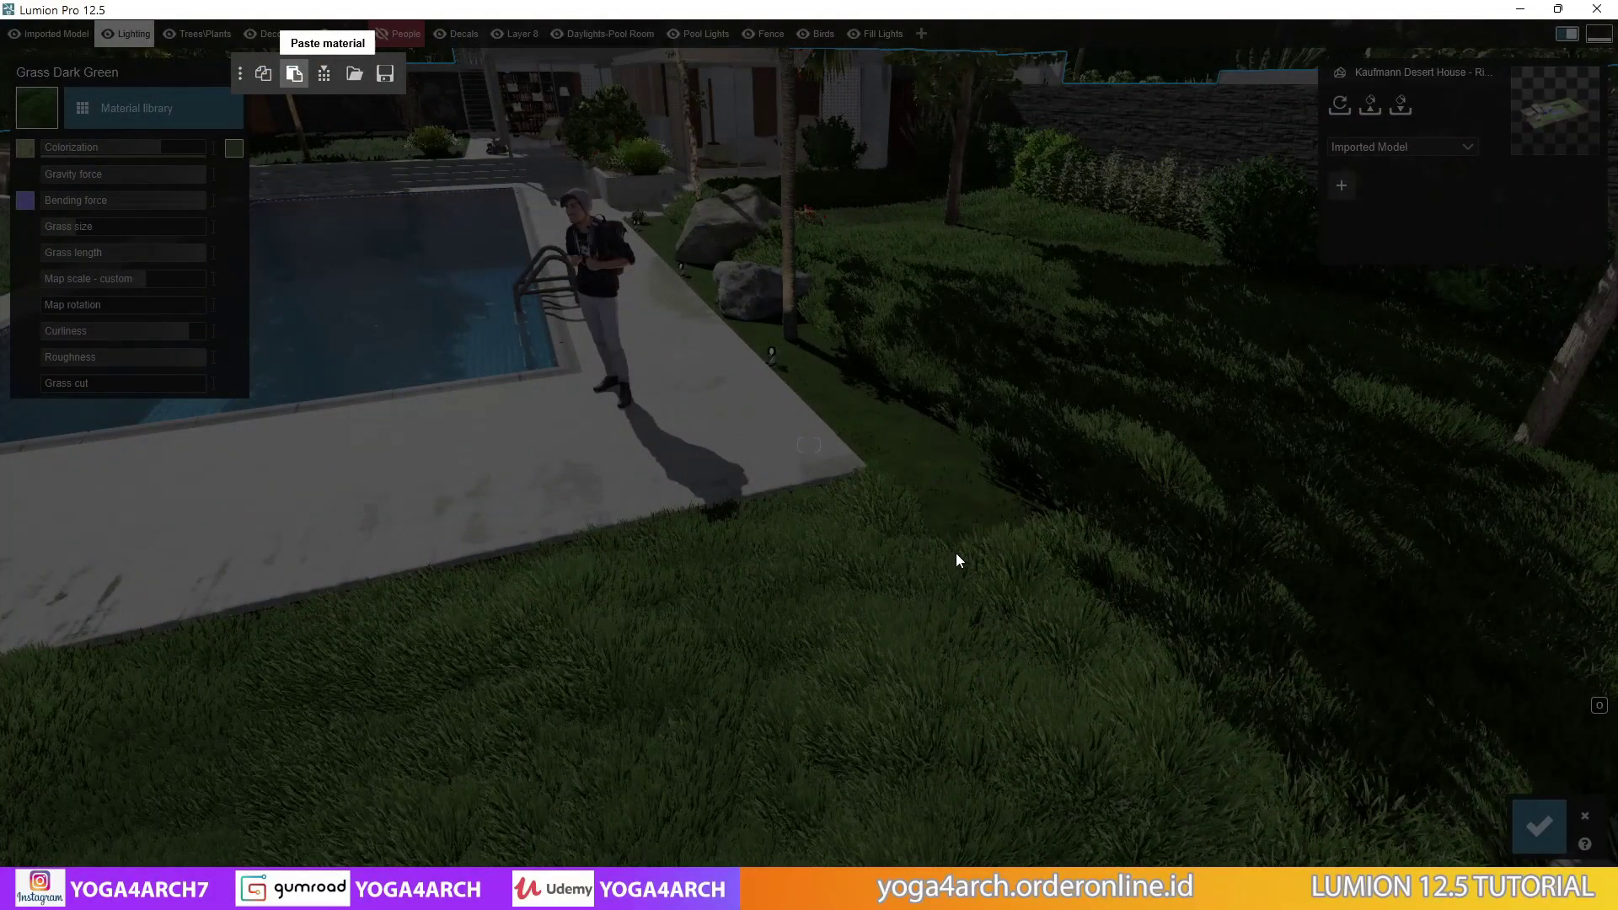
{"action": "left_click", "coordinate": [1001, 519]}
{"action": "left_click", "coordinate": [935, 493]}
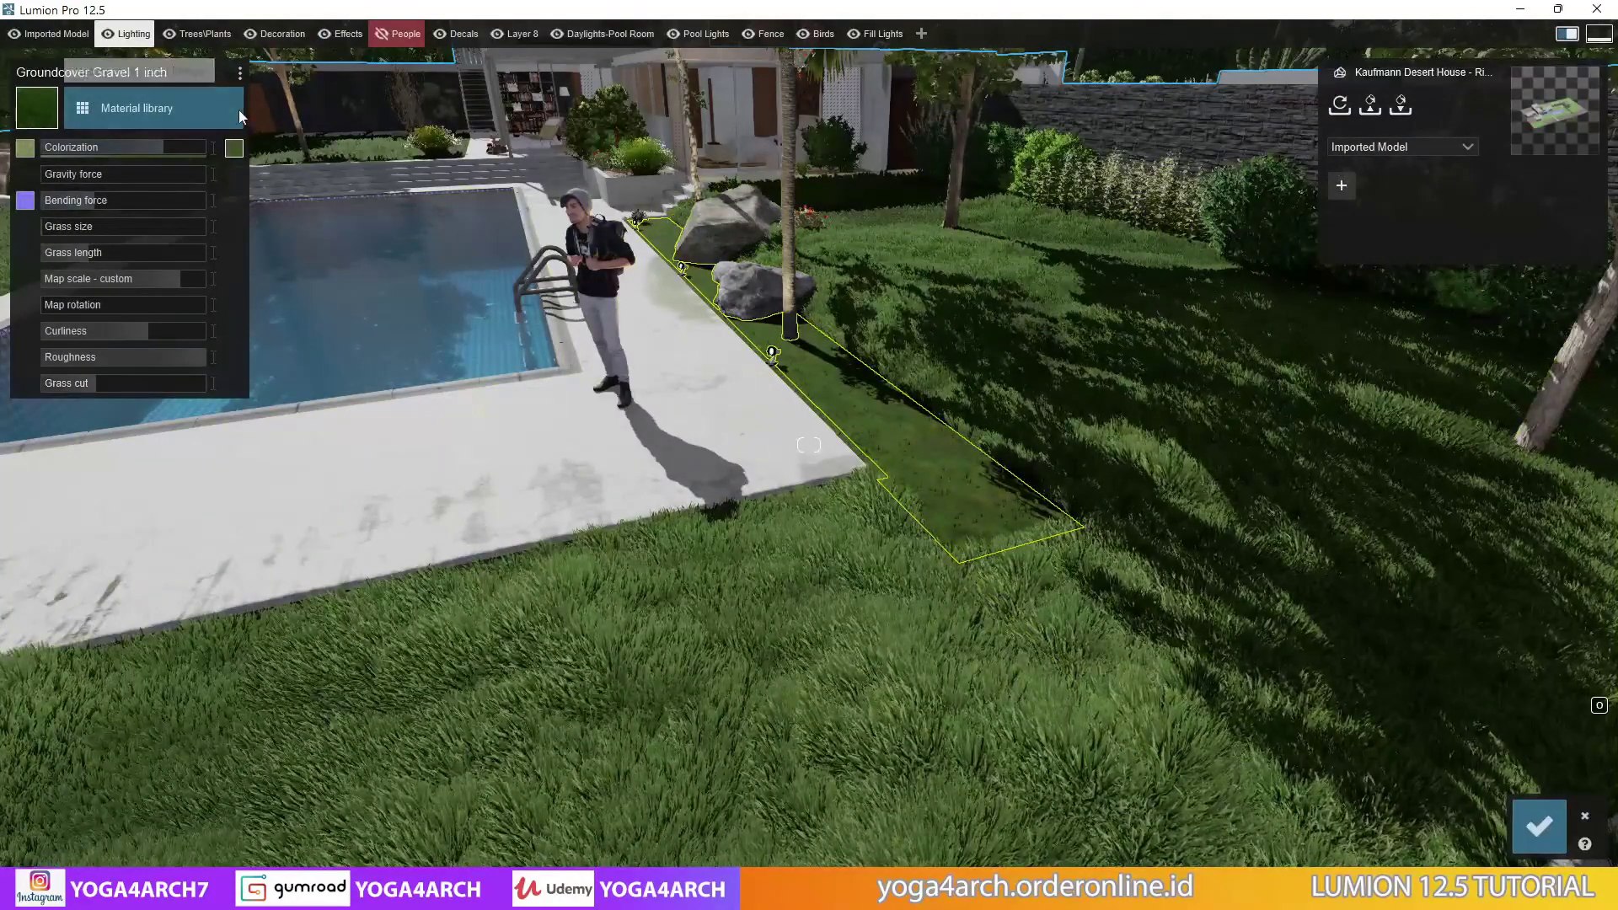
{"action": "left_click", "coordinate": [240, 73]}
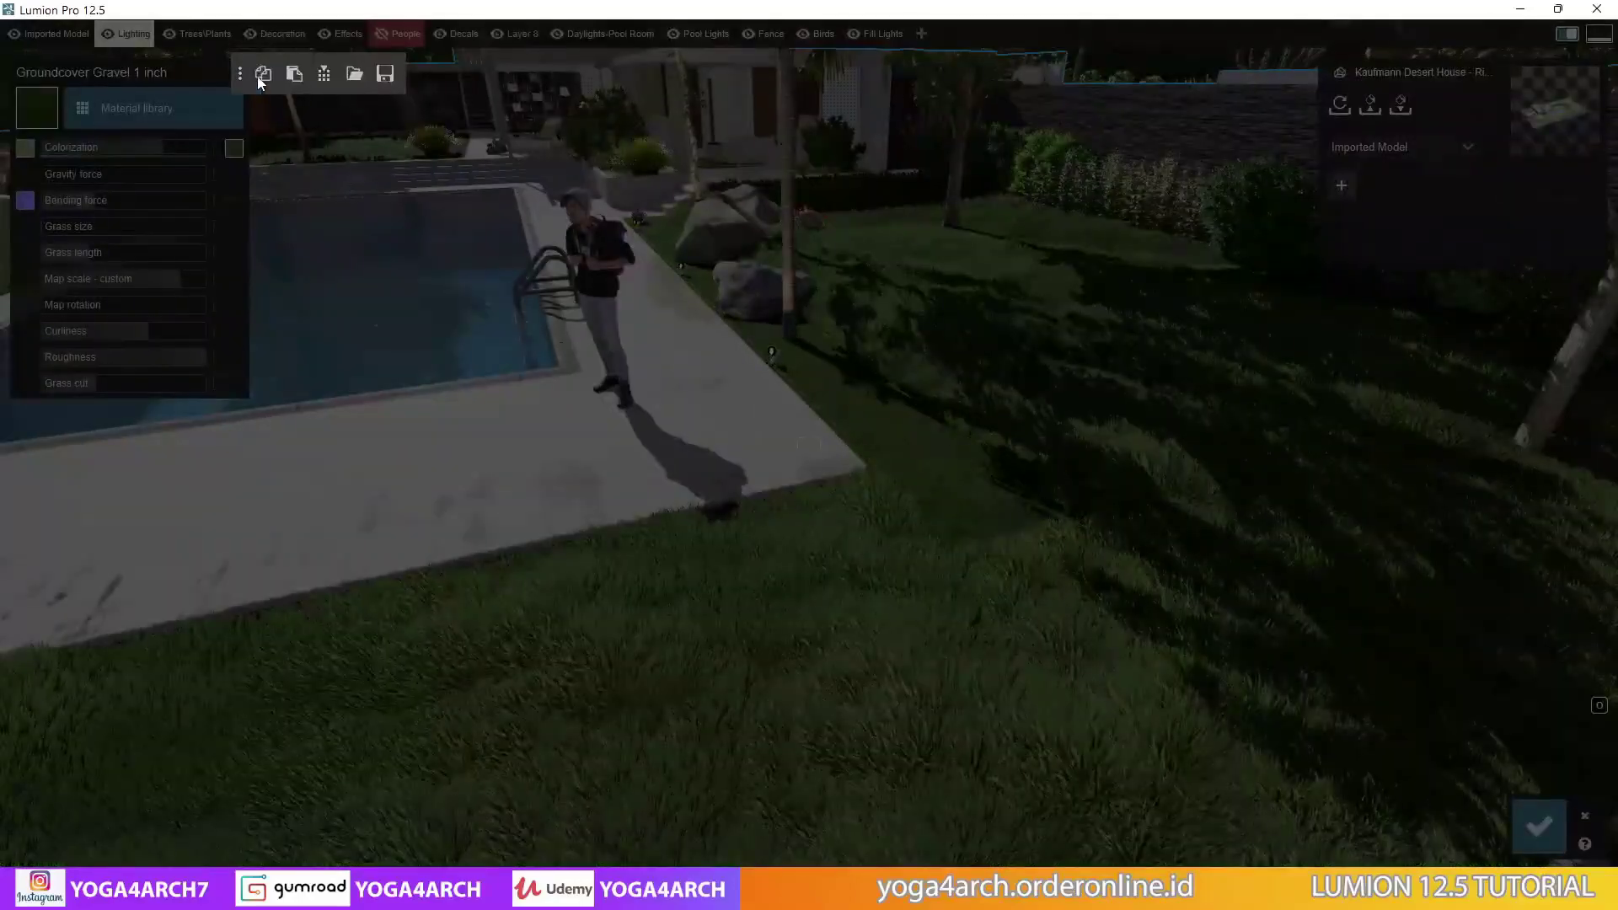
{"action": "left_click", "coordinate": [666, 468]}
{"action": "left_click", "coordinate": [1539, 826]}
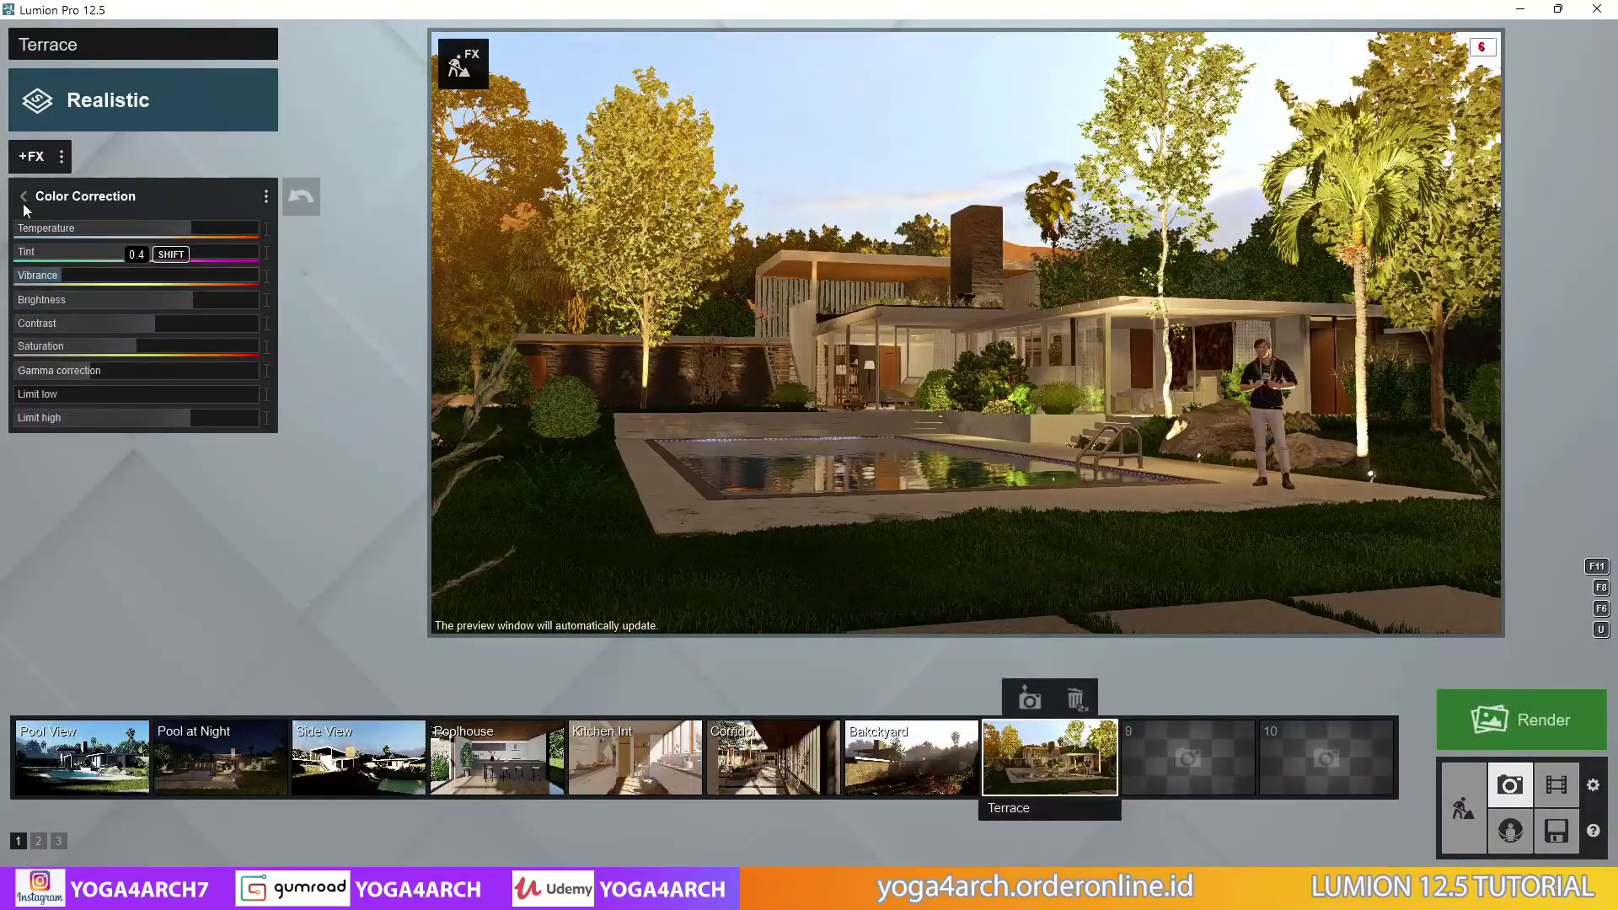
Turn the Volumetric Sunlight brightness down to zero
{"action": "left_click", "coordinate": [22, 195]}
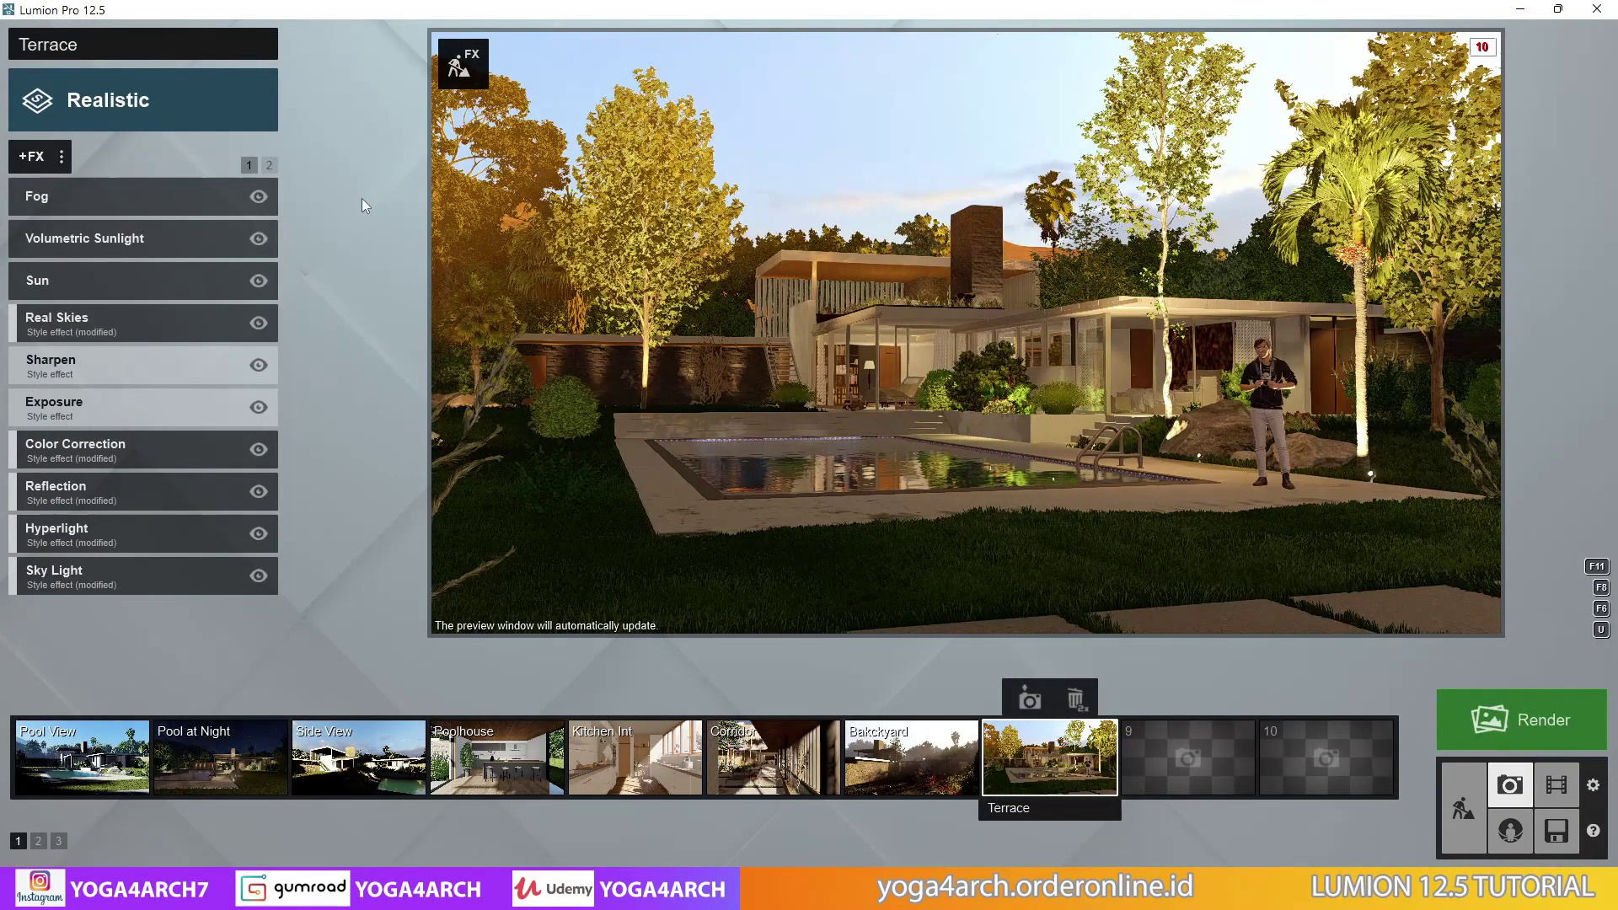
{"action": "left_click", "coordinate": [177, 250]}
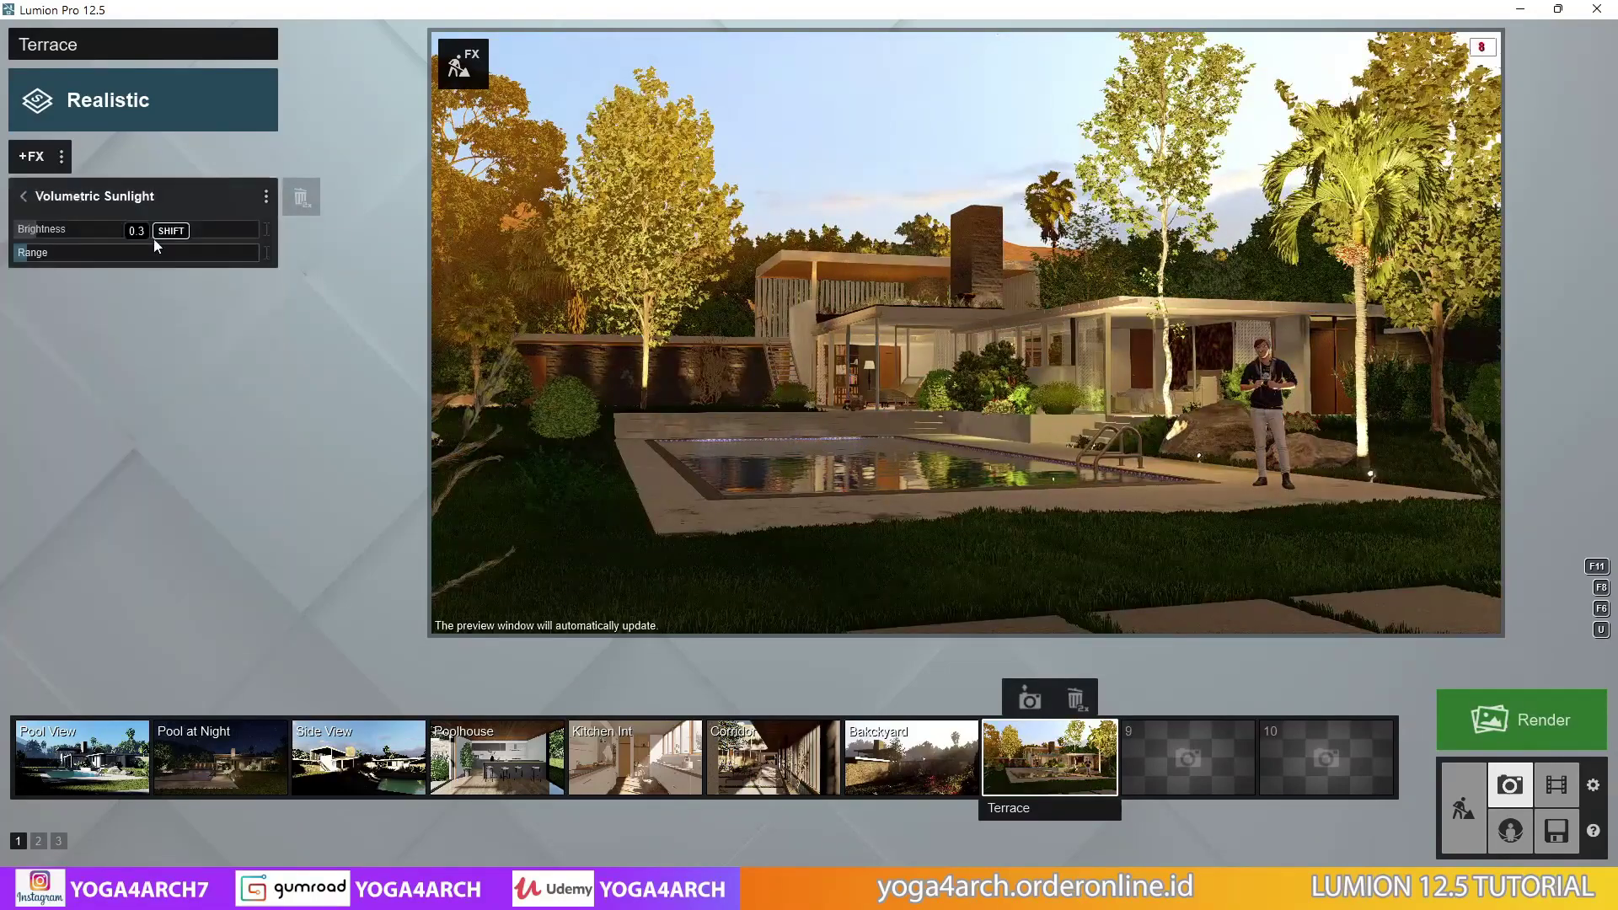
{"action": "left_click_drag", "start_coordinate": [27, 237], "coordinate": [15, 236]}
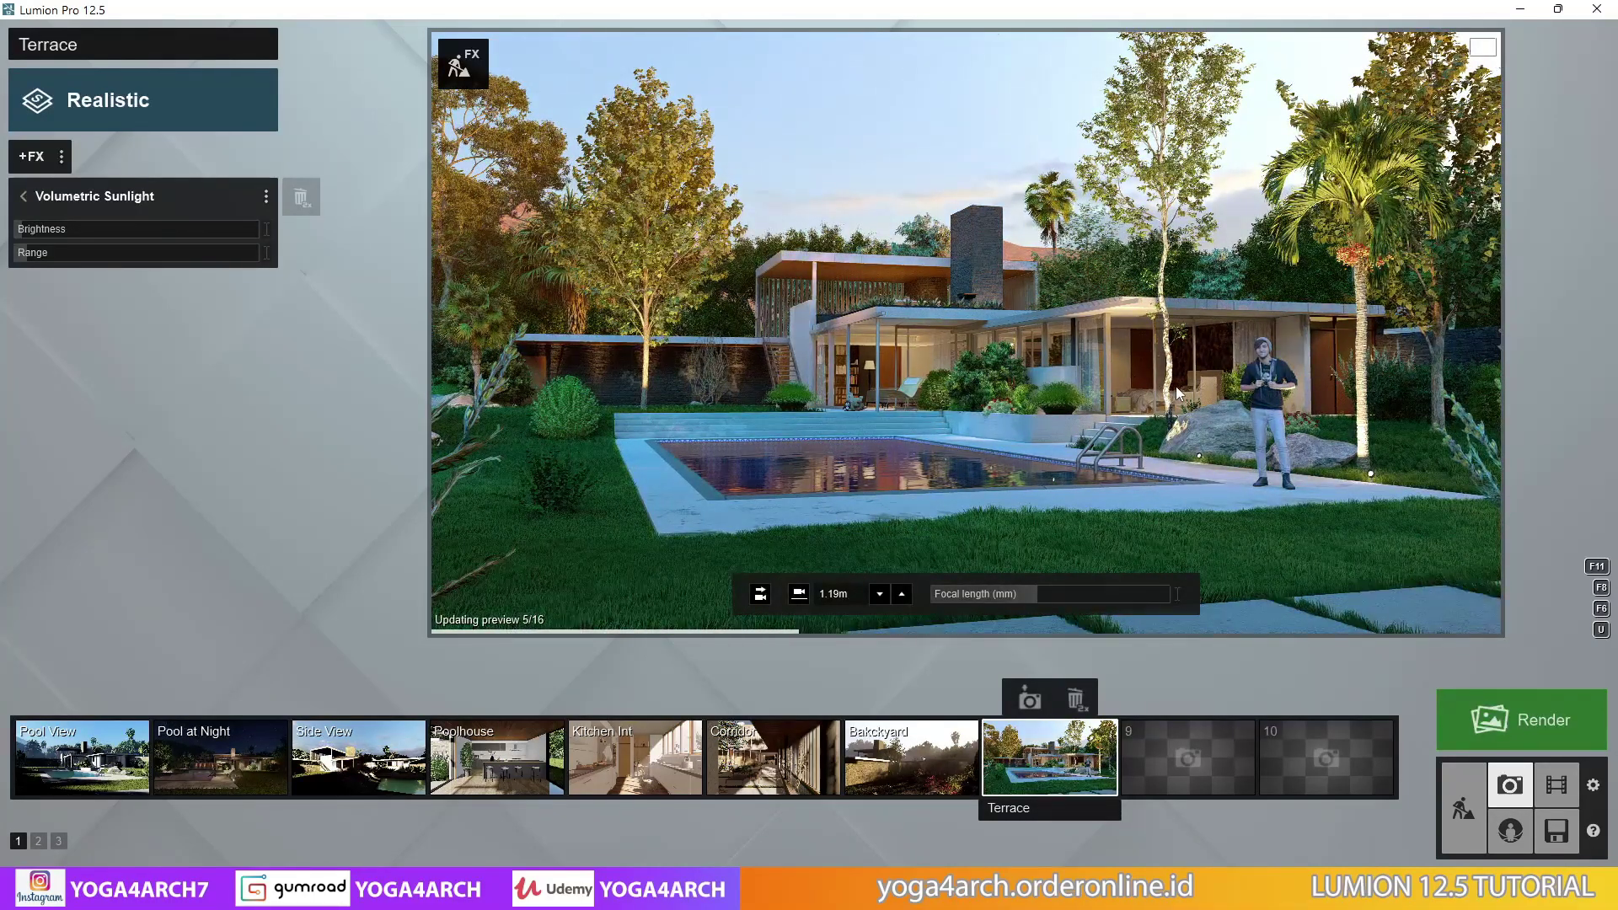
{"action": "left_click", "coordinate": [28, 202]}
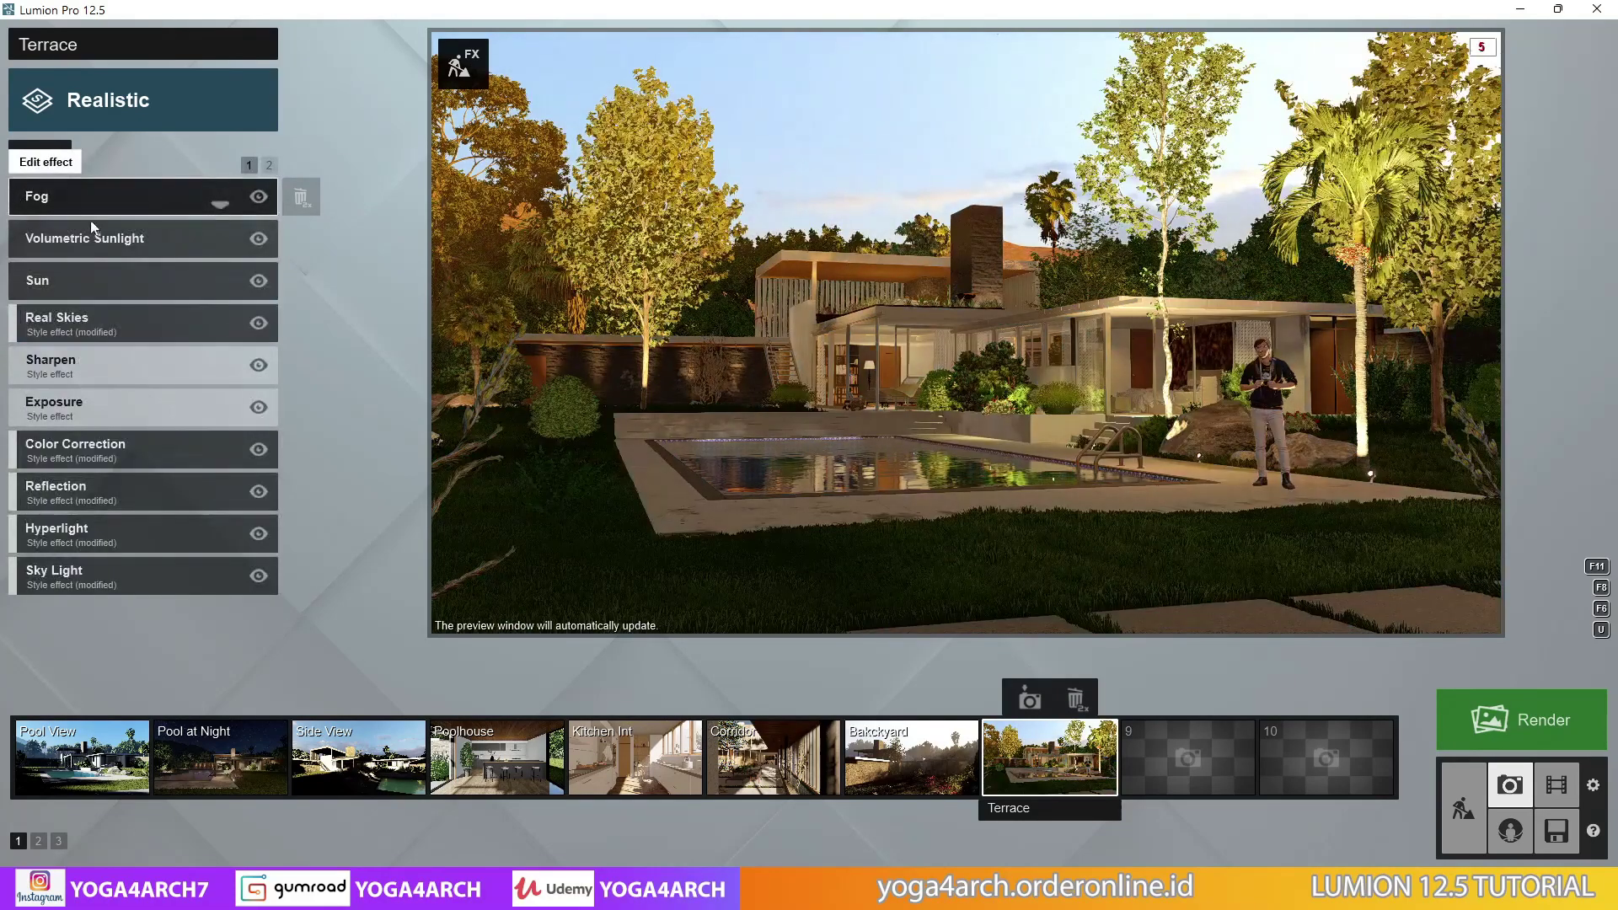
Set the Color Correction colour temperature to 0.3 and Exposure to 0.5
{"action": "left_click", "coordinate": [156, 406]}
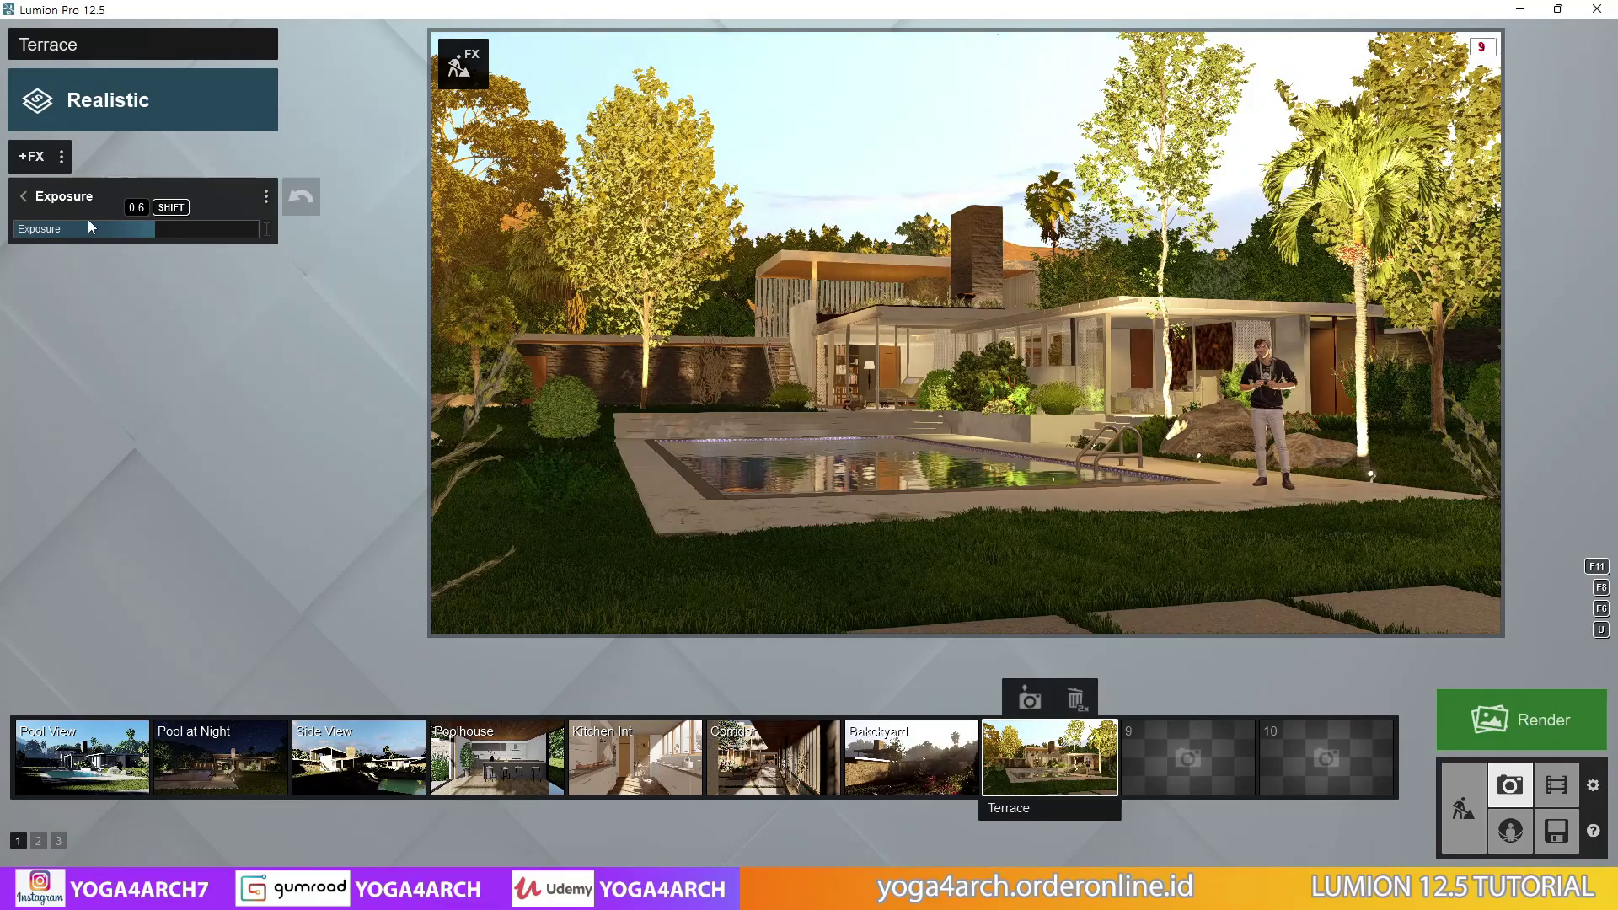
{"action": "left_click", "coordinate": [246, 194]}
{"action": "left_click", "coordinate": [200, 446]}
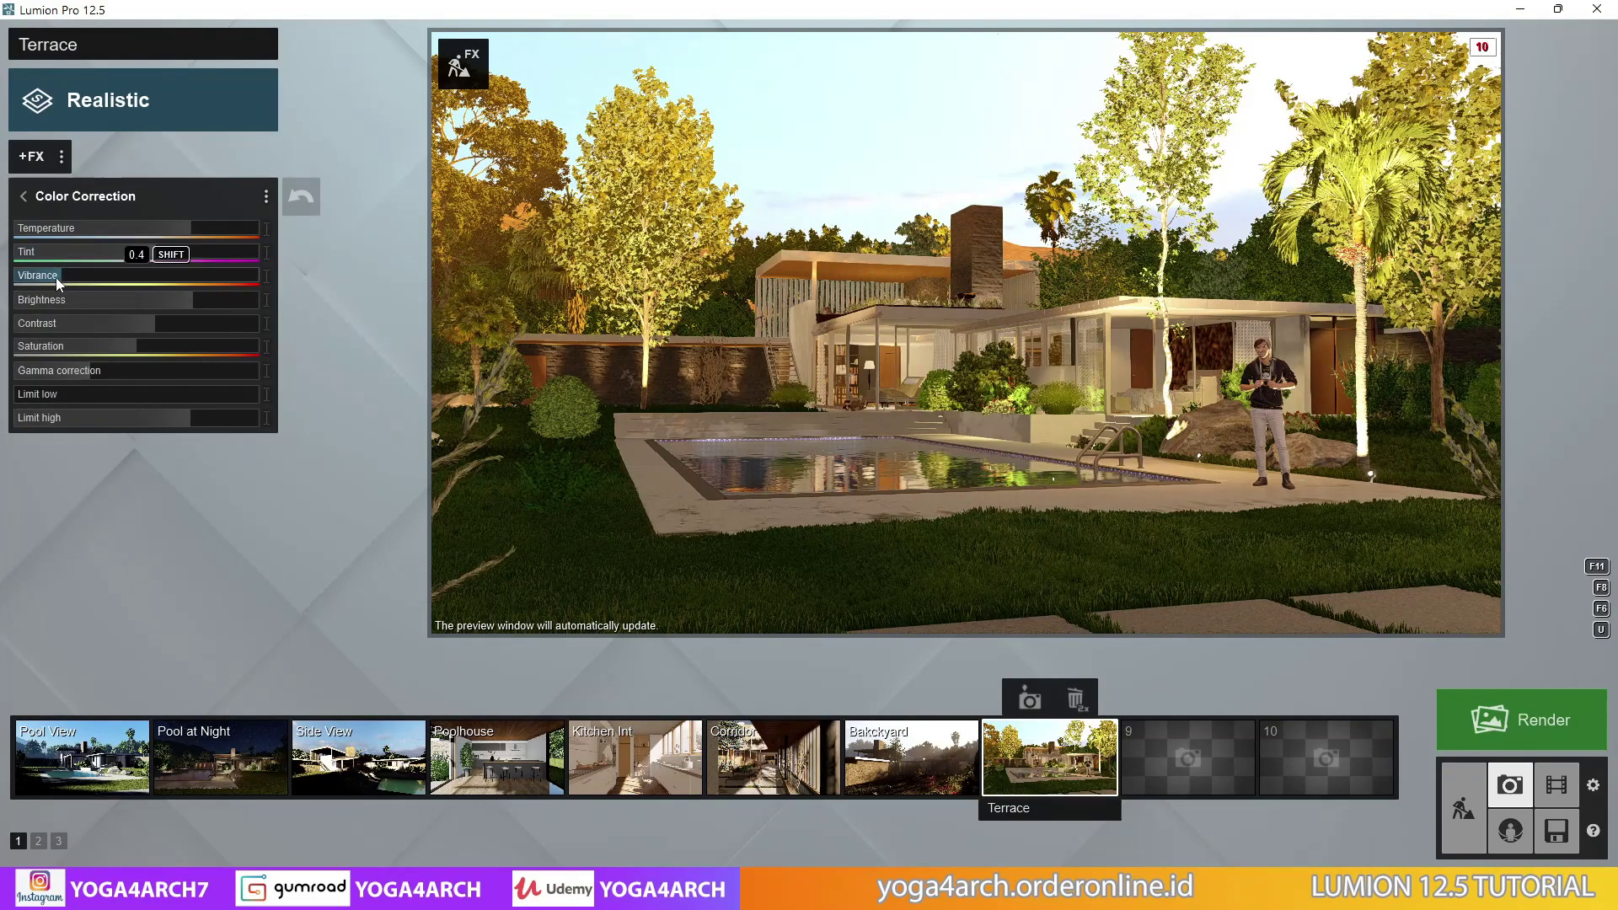
{"action": "left_click_drag", "start_coordinate": [180, 228], "coordinate": [165, 232]}
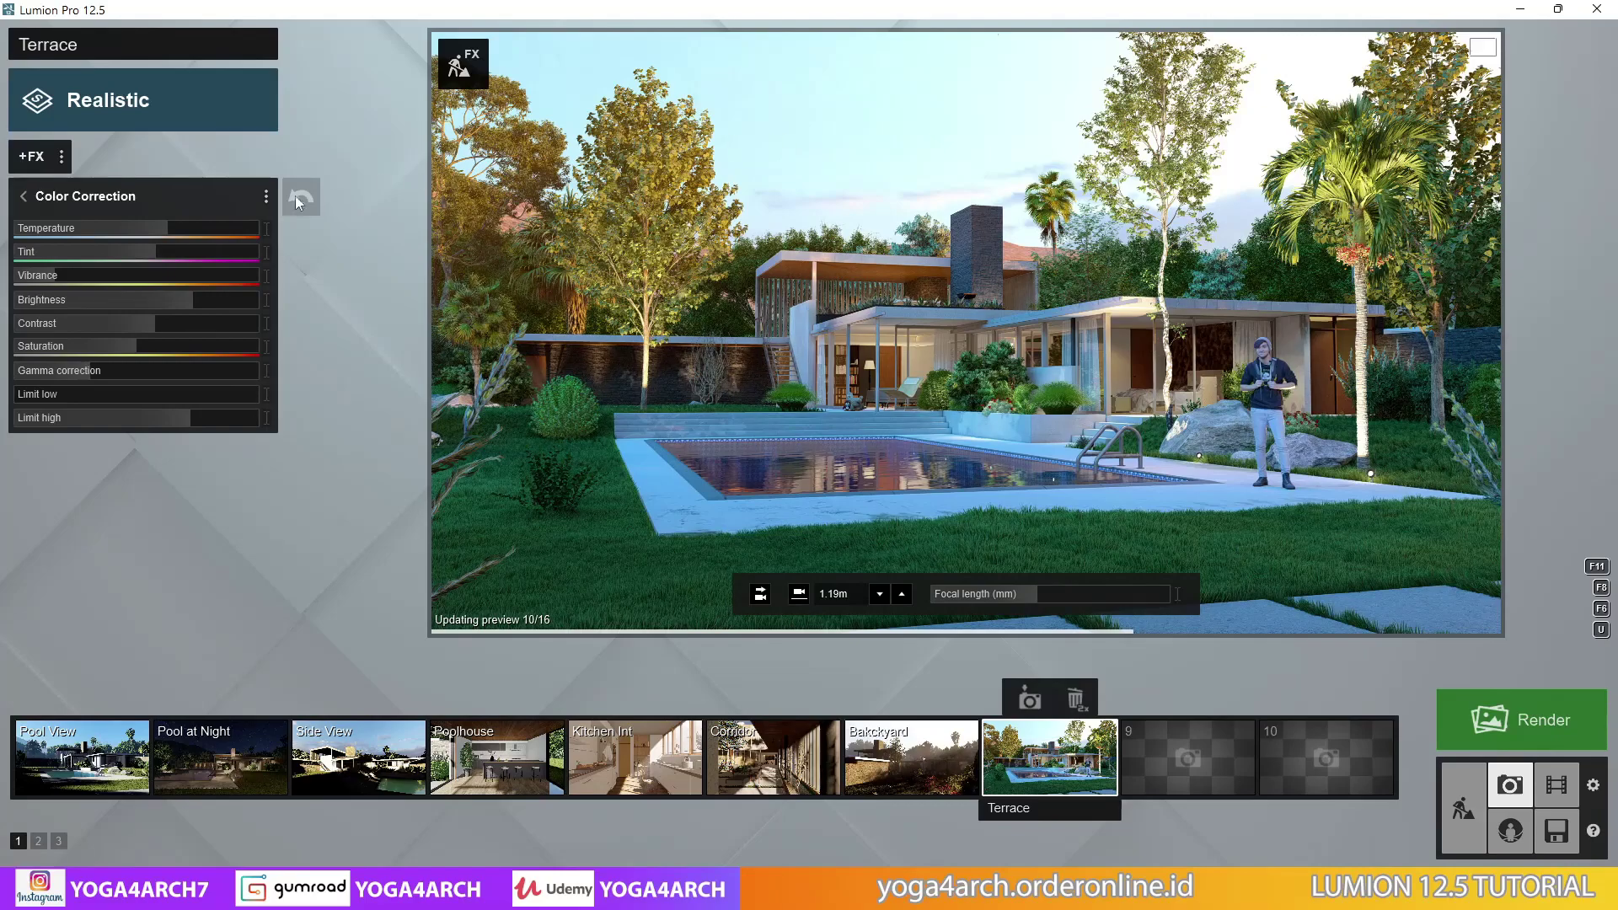
{"action": "left_click_drag", "start_coordinate": [177, 230], "coordinate": [179, 230]}
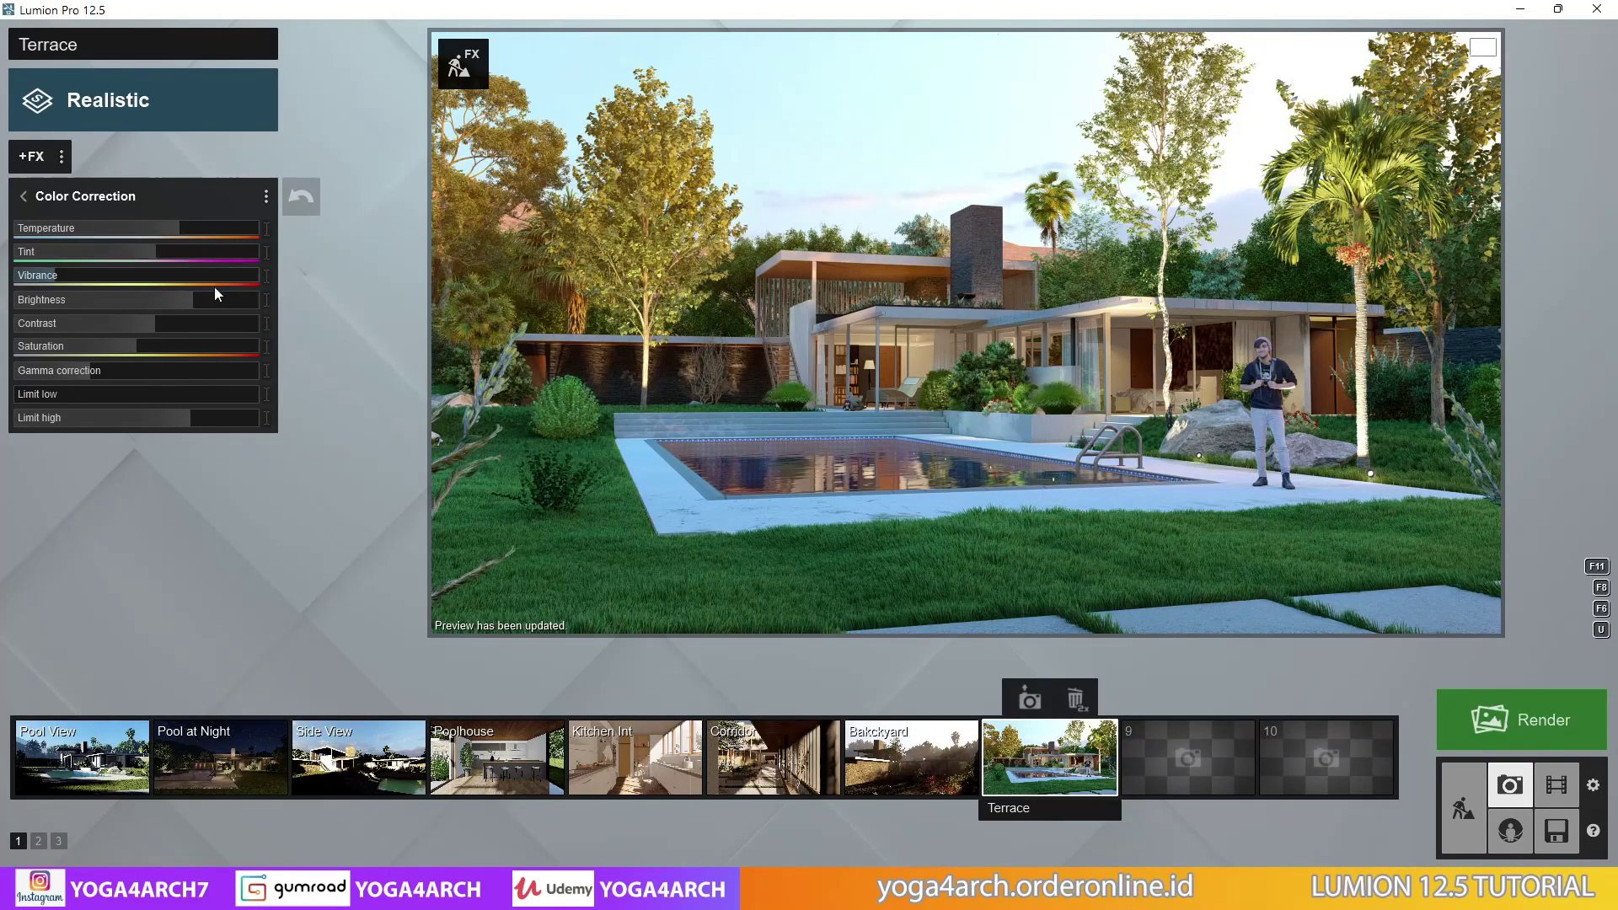
{"action": "left_click", "coordinate": [185, 202]}
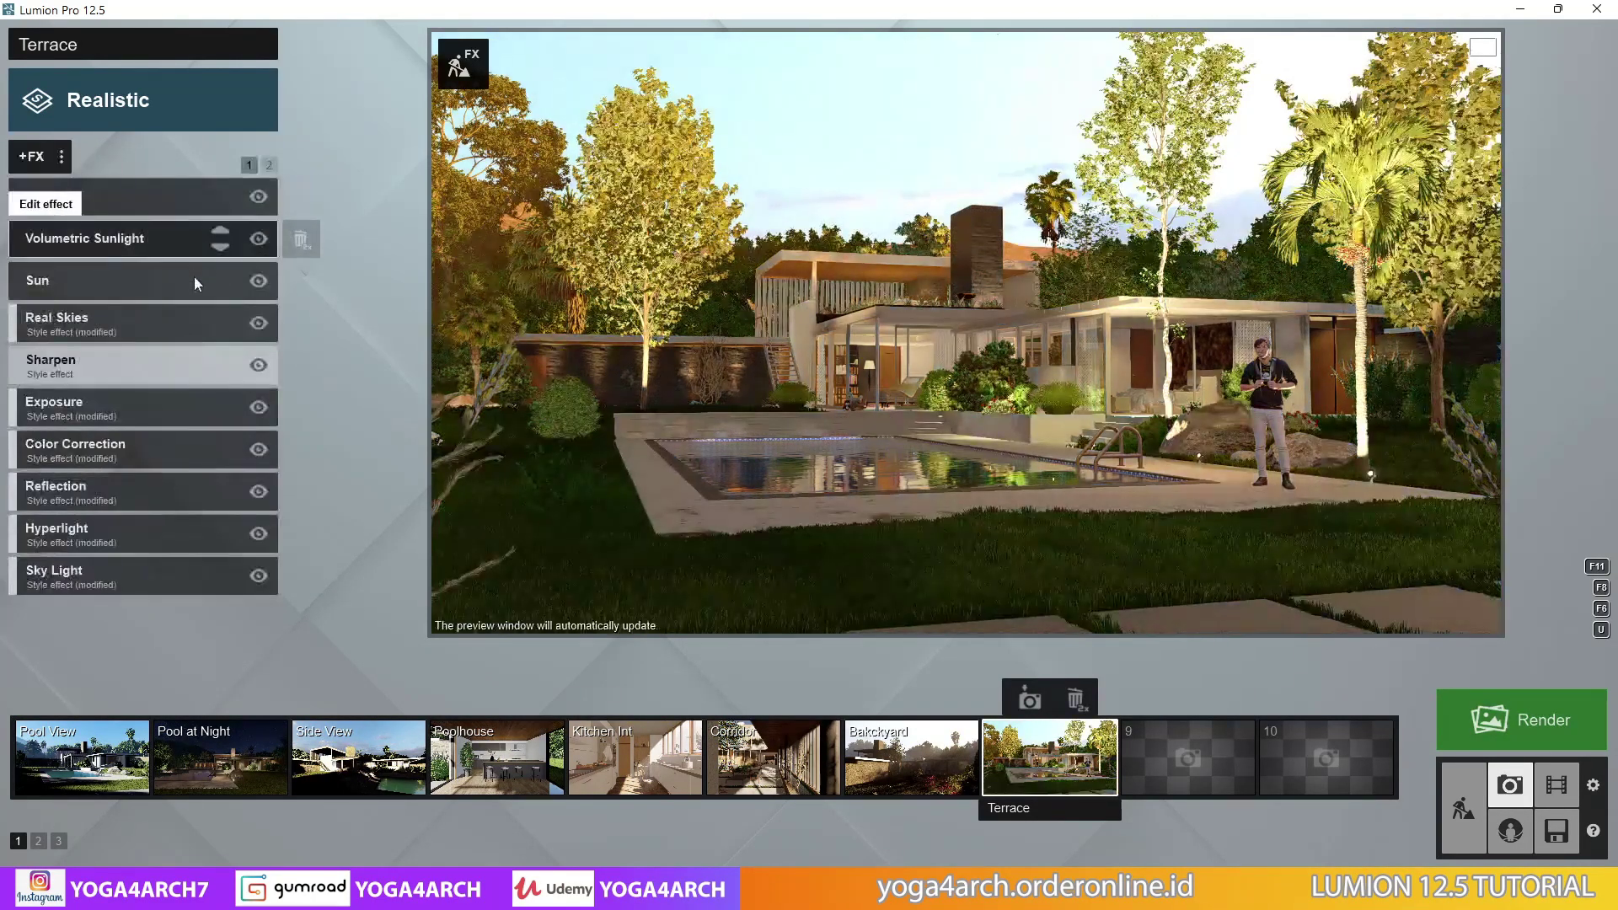
{"action": "left_click", "coordinate": [184, 408]}
{"action": "left_click", "coordinate": [149, 233]}
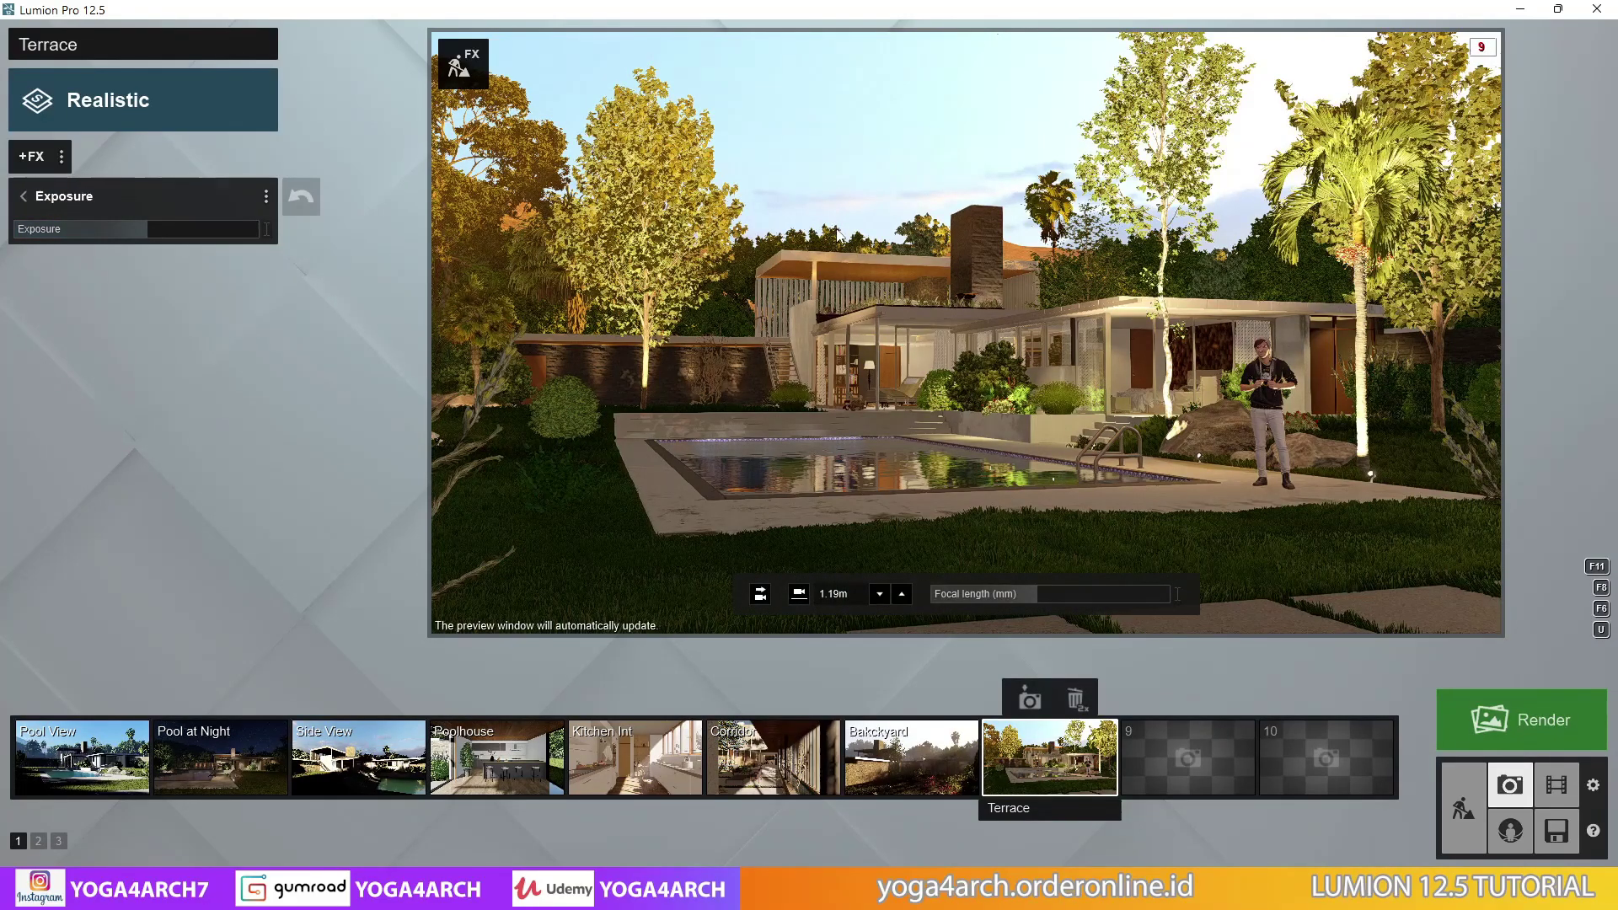
Render the Terrace view at 3840x2160 print size, overwriting the existing visual 1 JPG
{"action": "left_click", "coordinate": [1549, 738]}
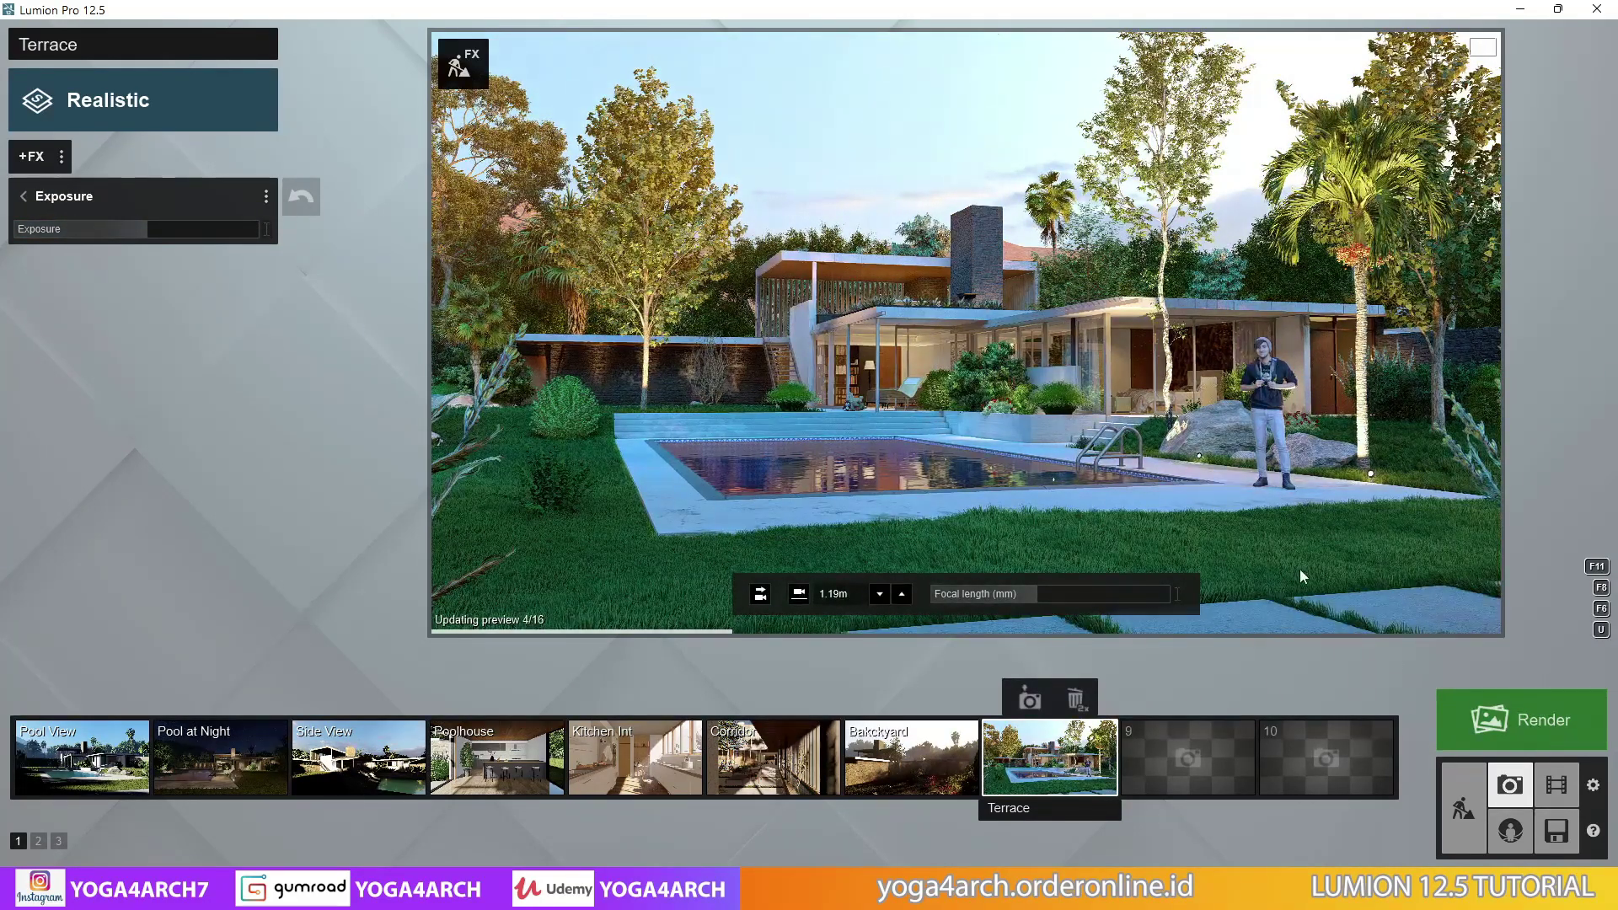
{"action": "left_click", "coordinate": [927, 670]}
{"action": "double_click", "coordinate": [381, 408]}
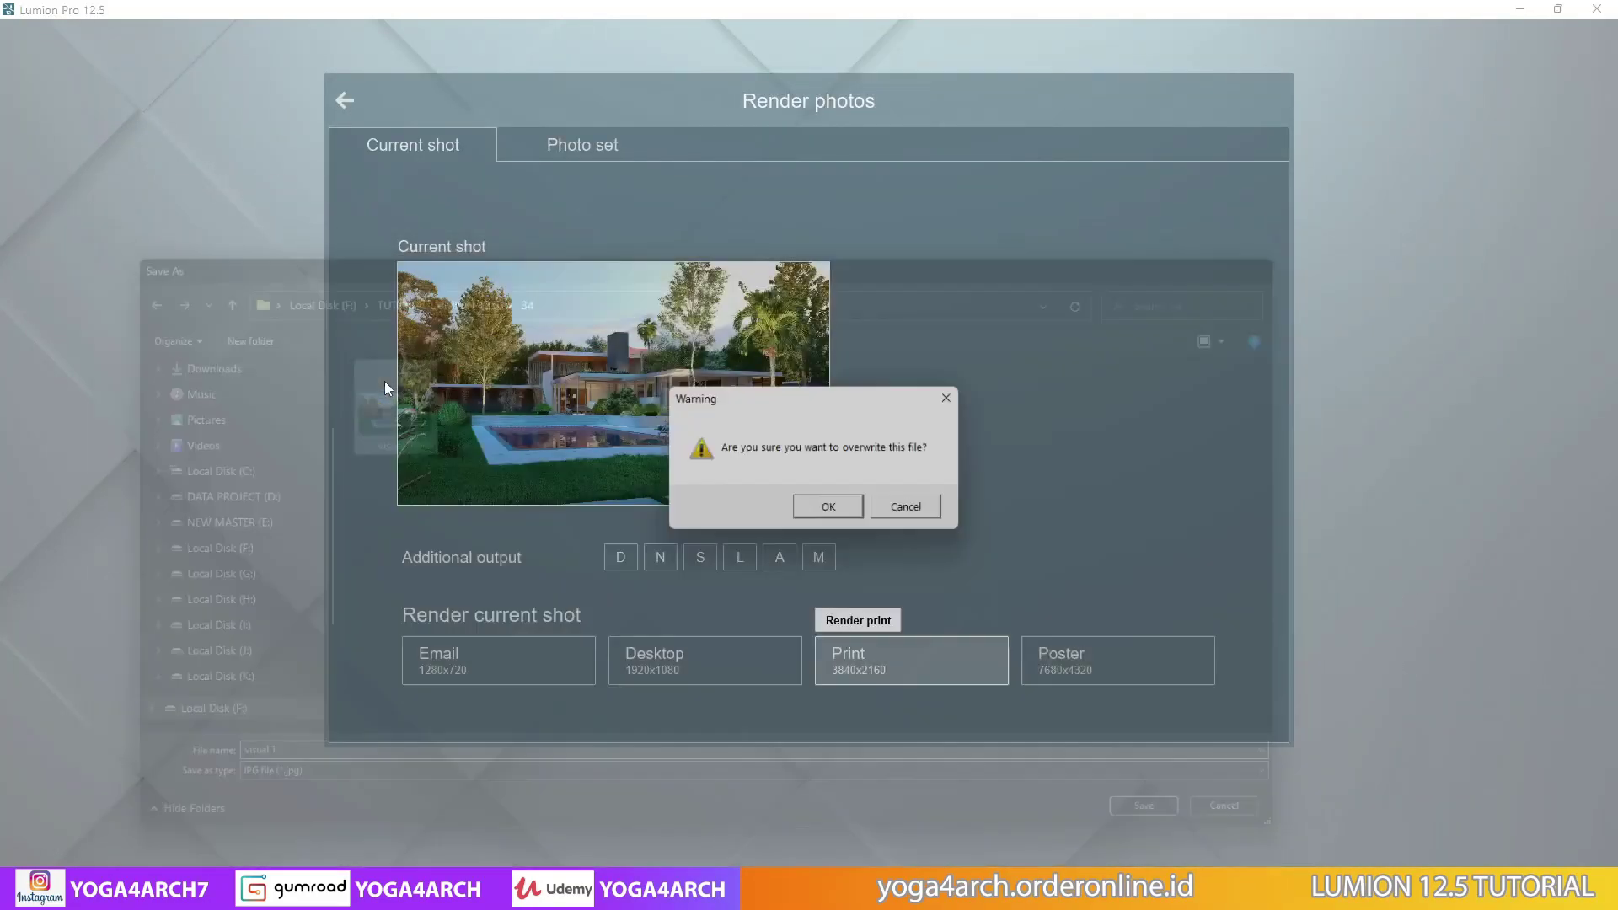
{"action": "left_click", "coordinate": [828, 506]}
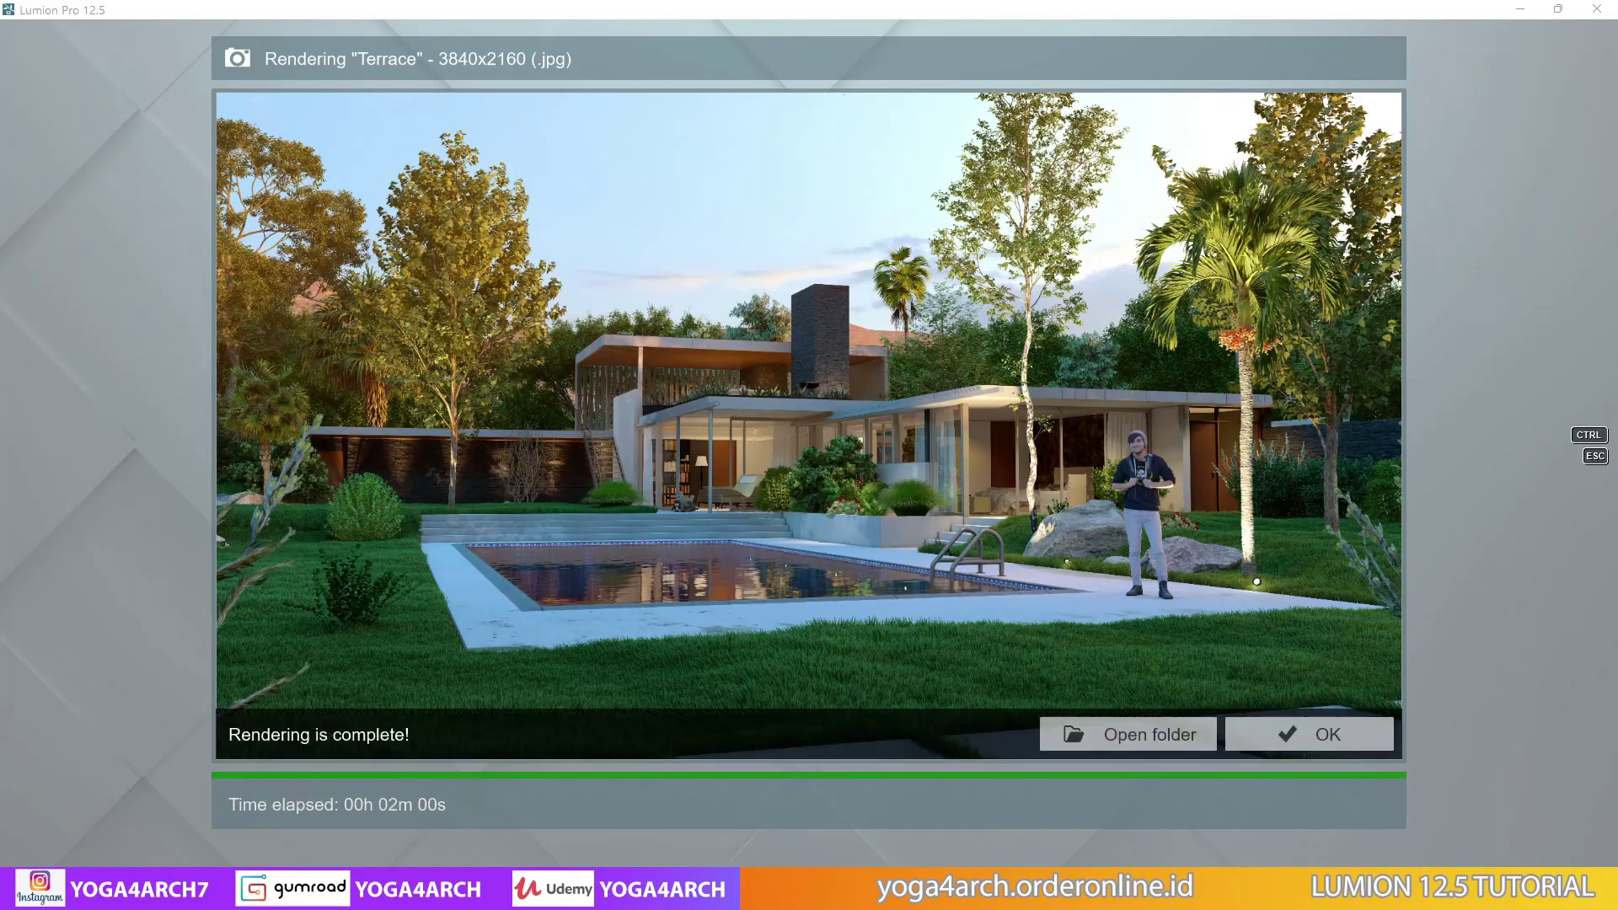
Frame a new camera view toward the shrubs and store it in the empty ninth slot
{"action": "key", "text": "Escape"}
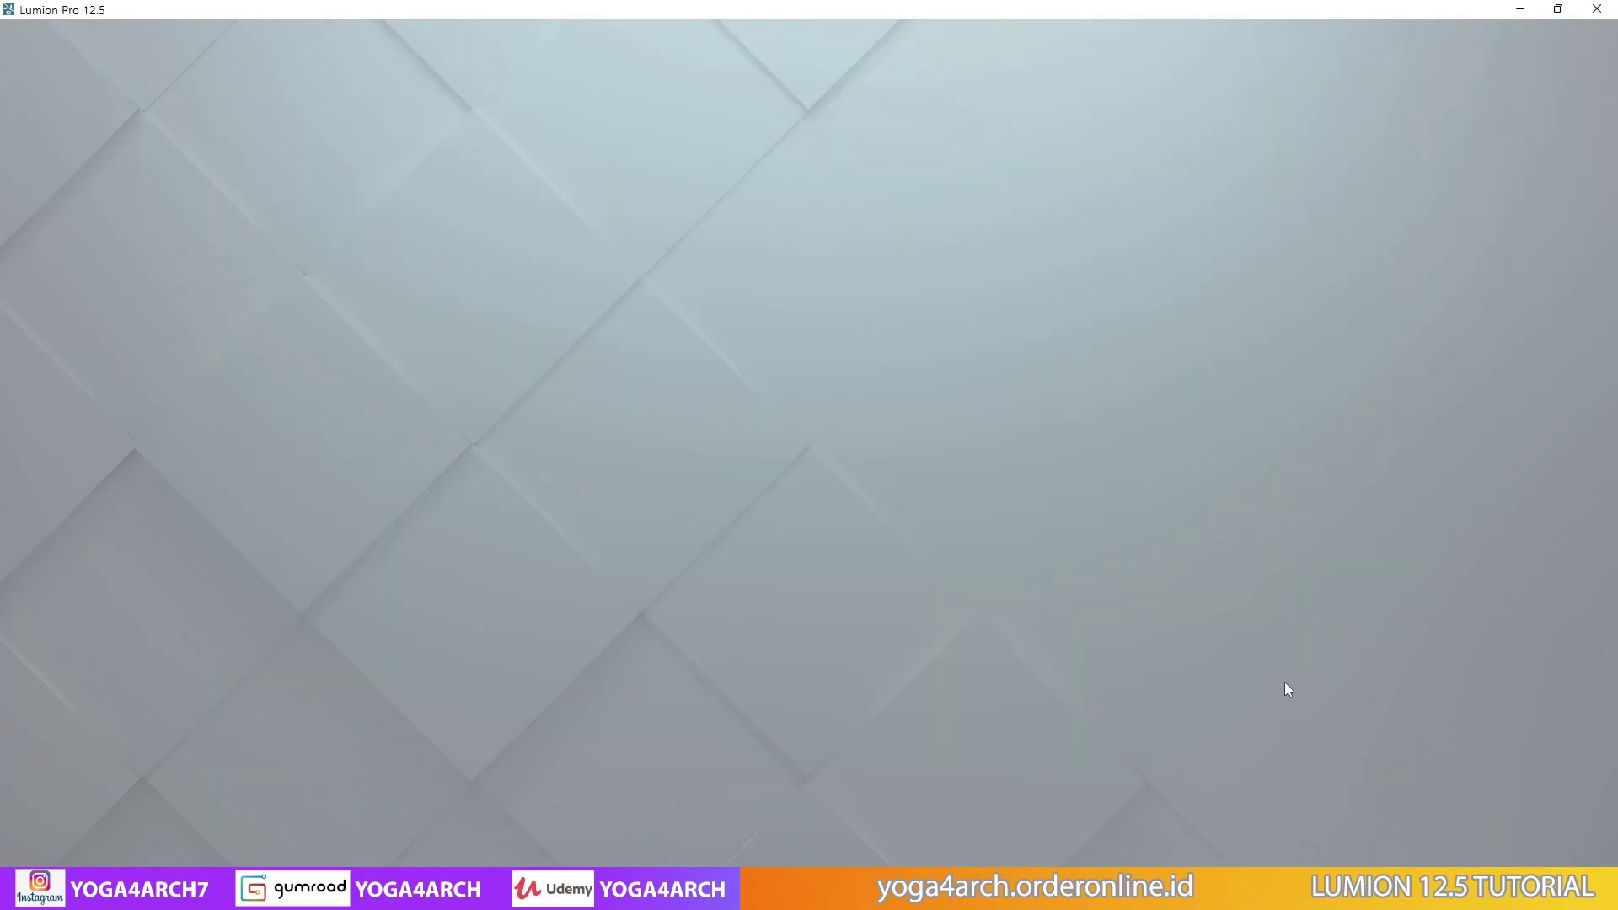
{"action": "left_click", "coordinate": [1200, 767]}
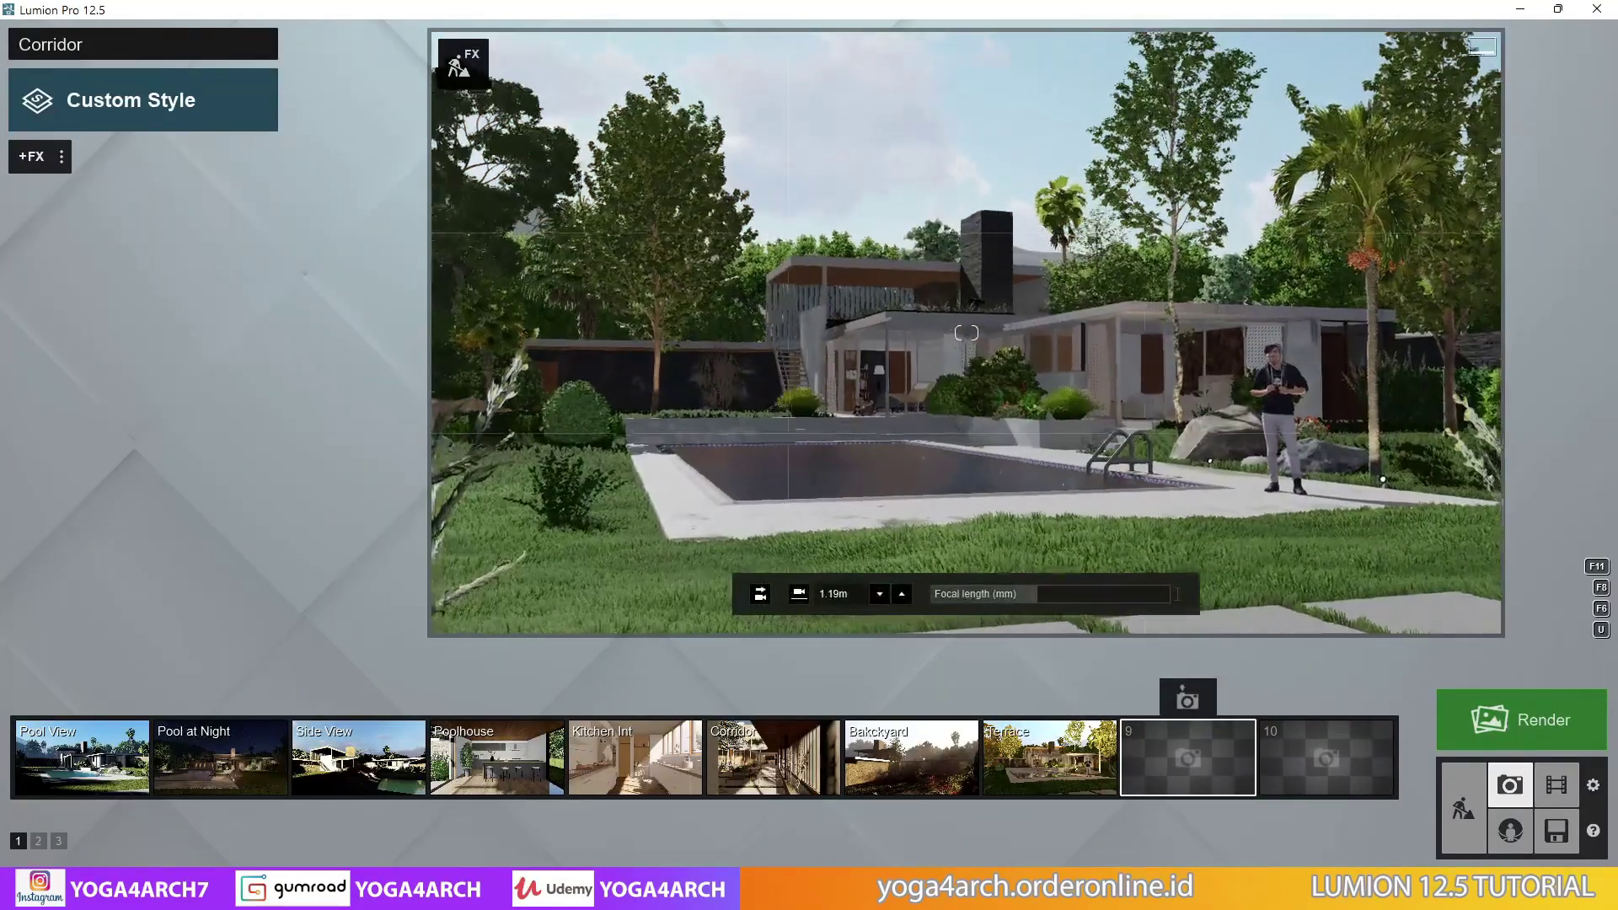
{"action": "key", "text": "w"}
{"action": "key", "text": "w"}
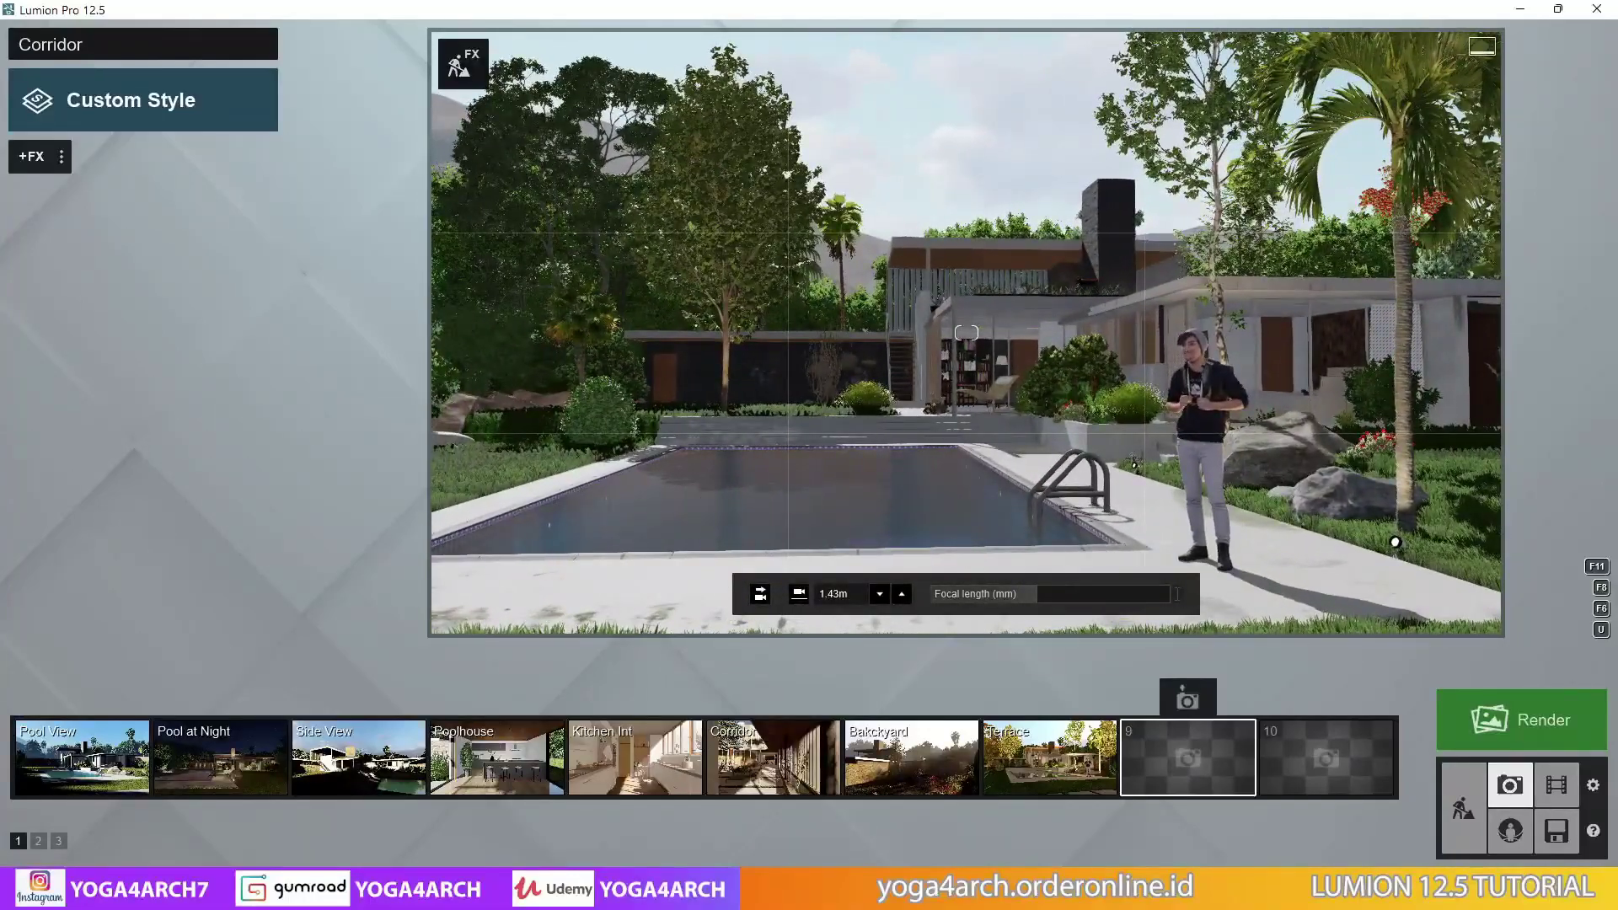
{"action": "key", "text": "e"}
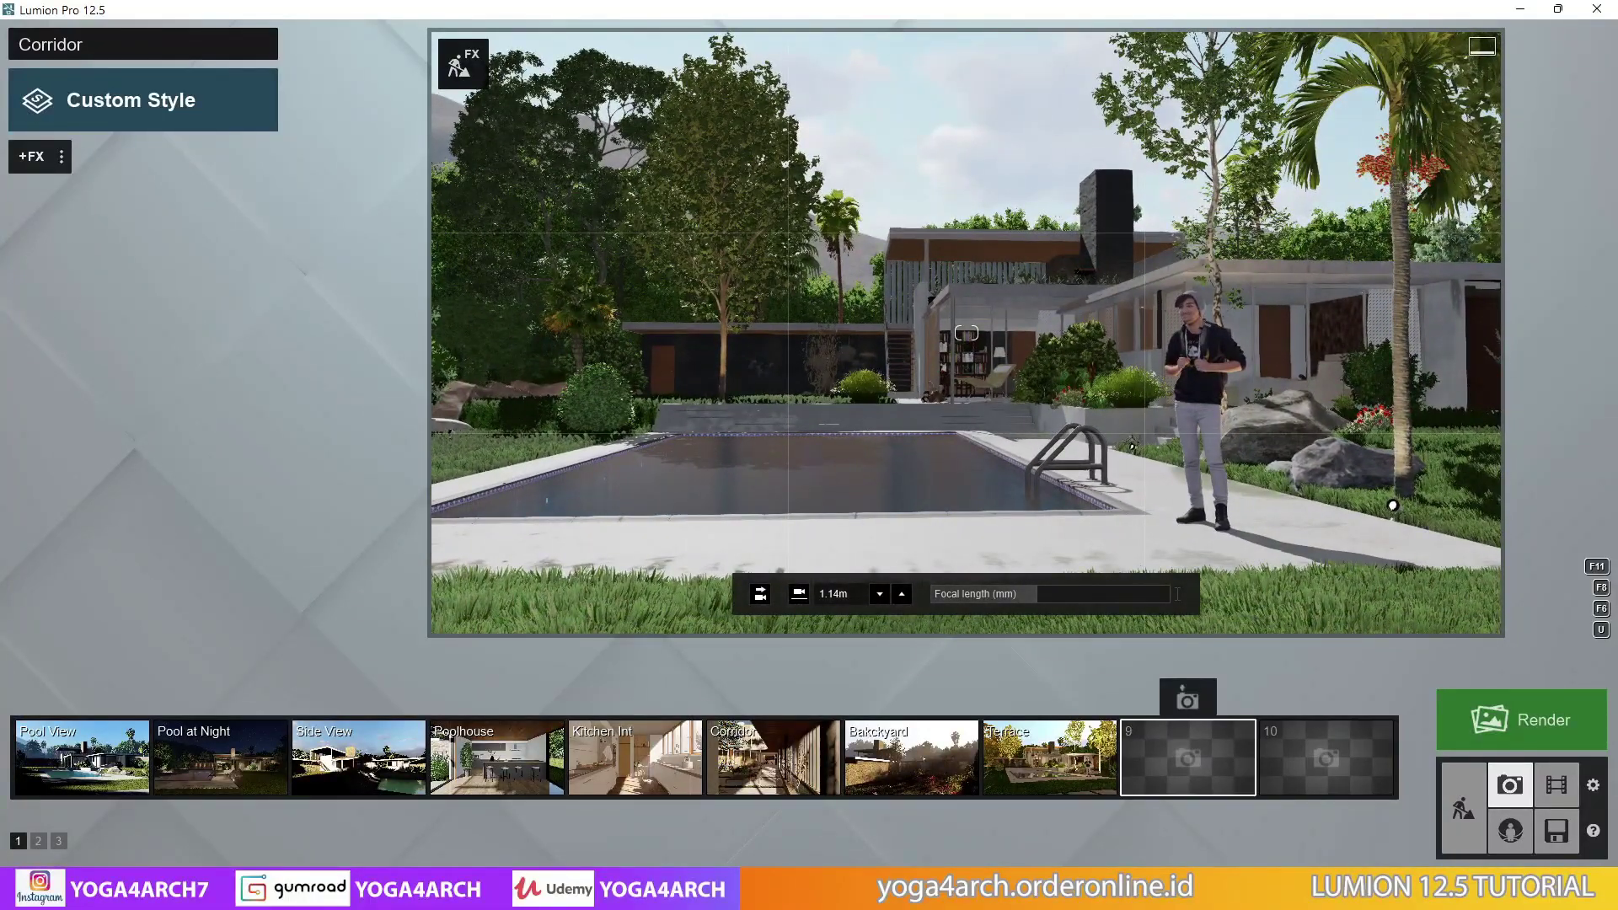
{"action": "key", "text": "q"}
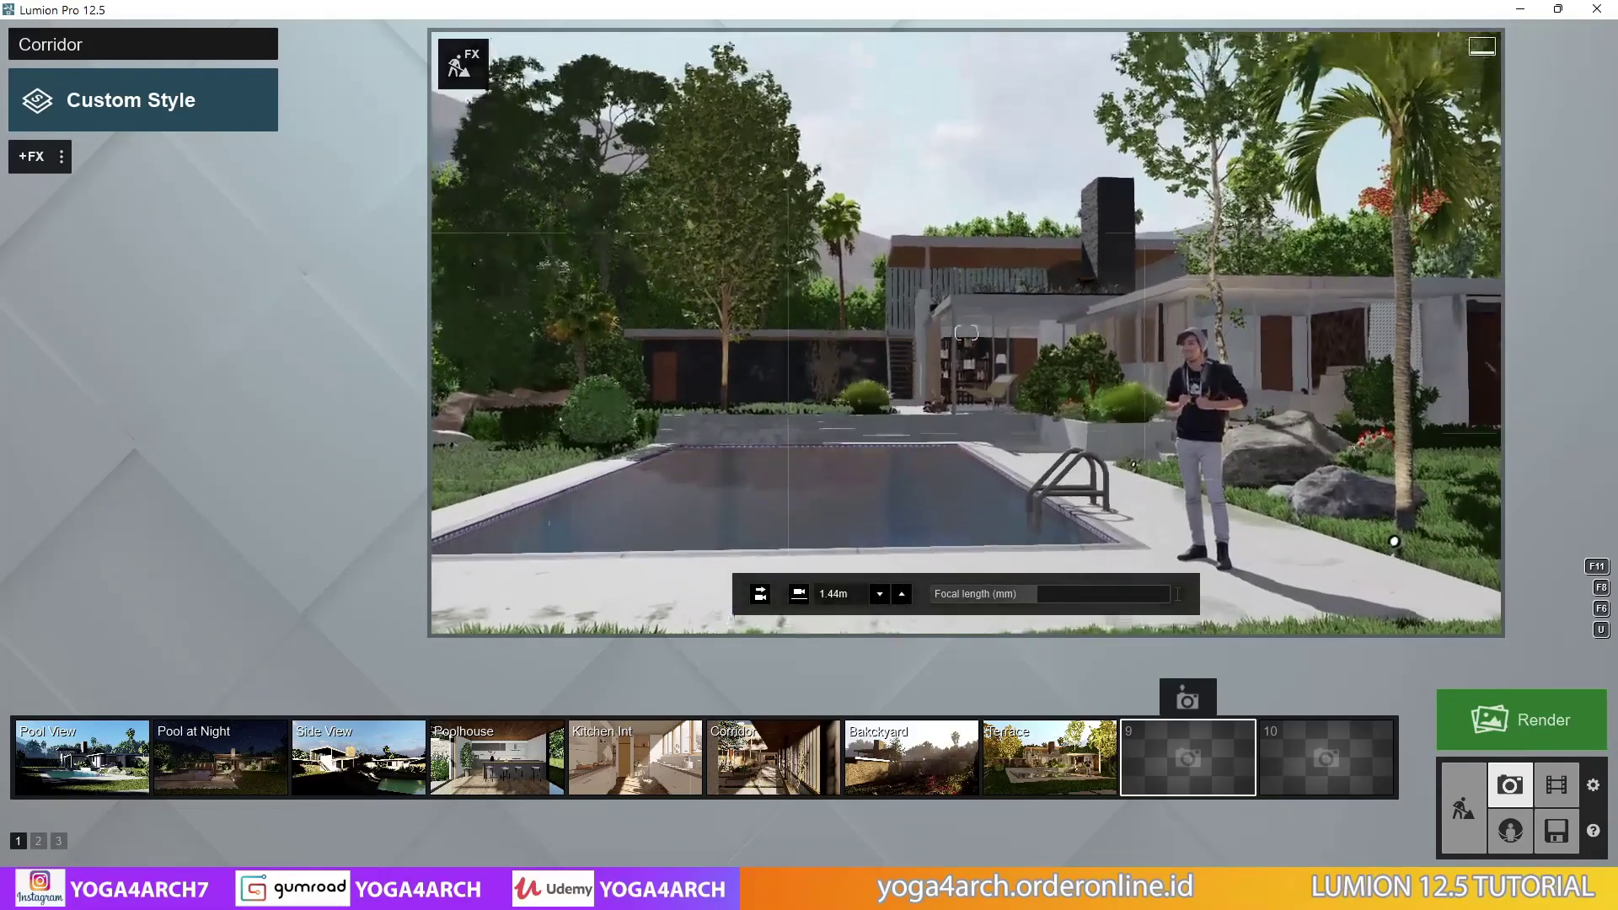
{"action": "key", "text": "d"}
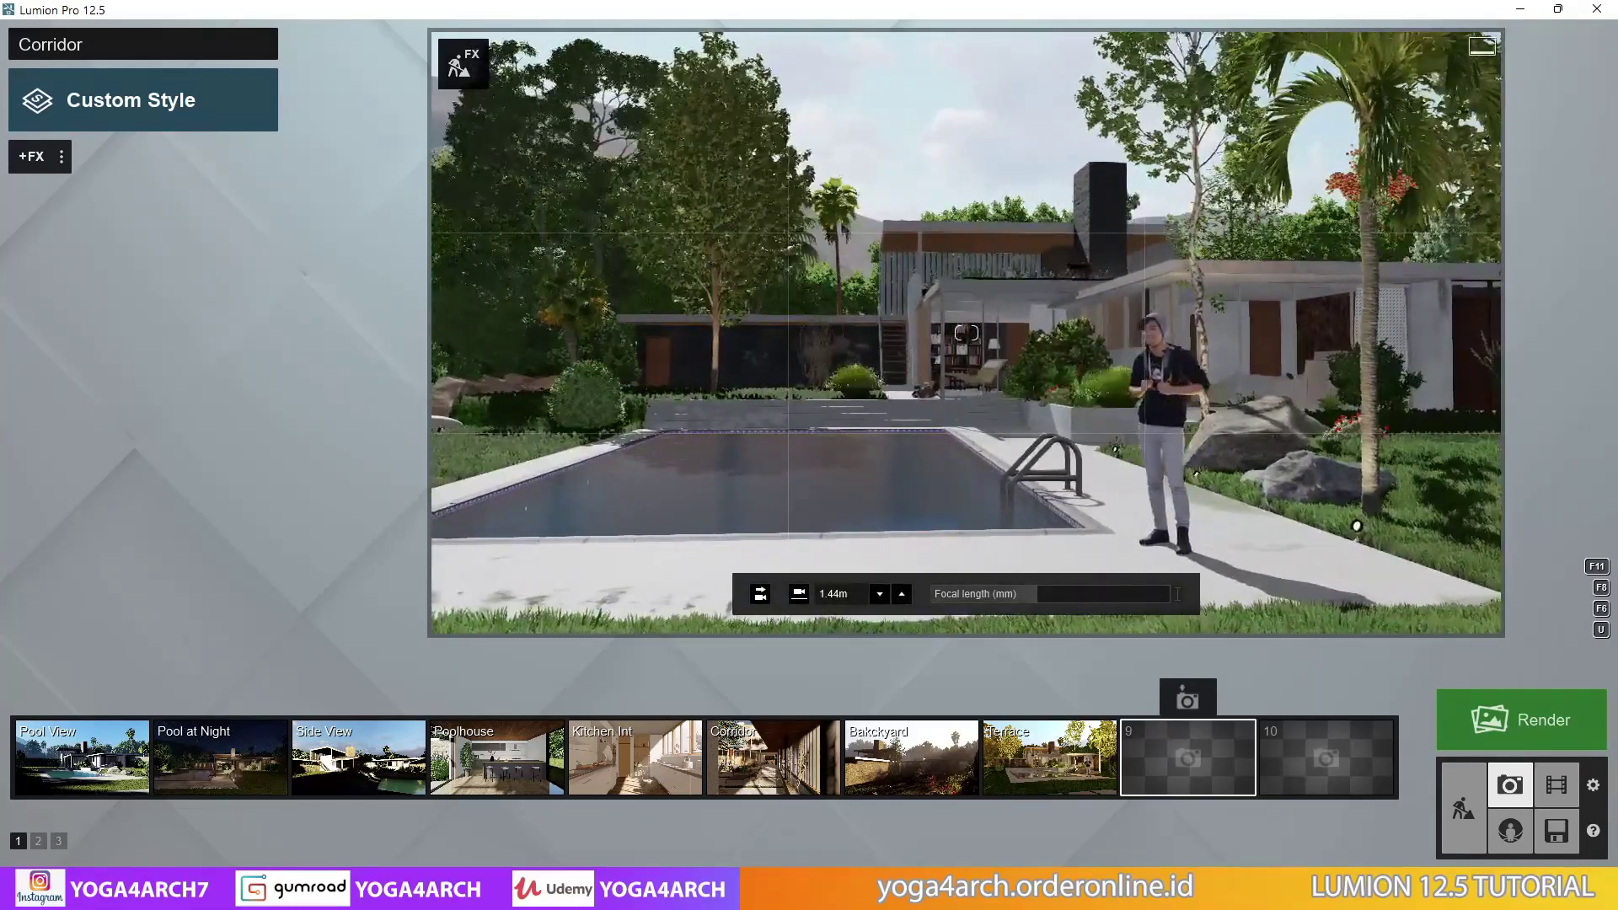
{"action": "left_click", "coordinate": [1187, 700]}
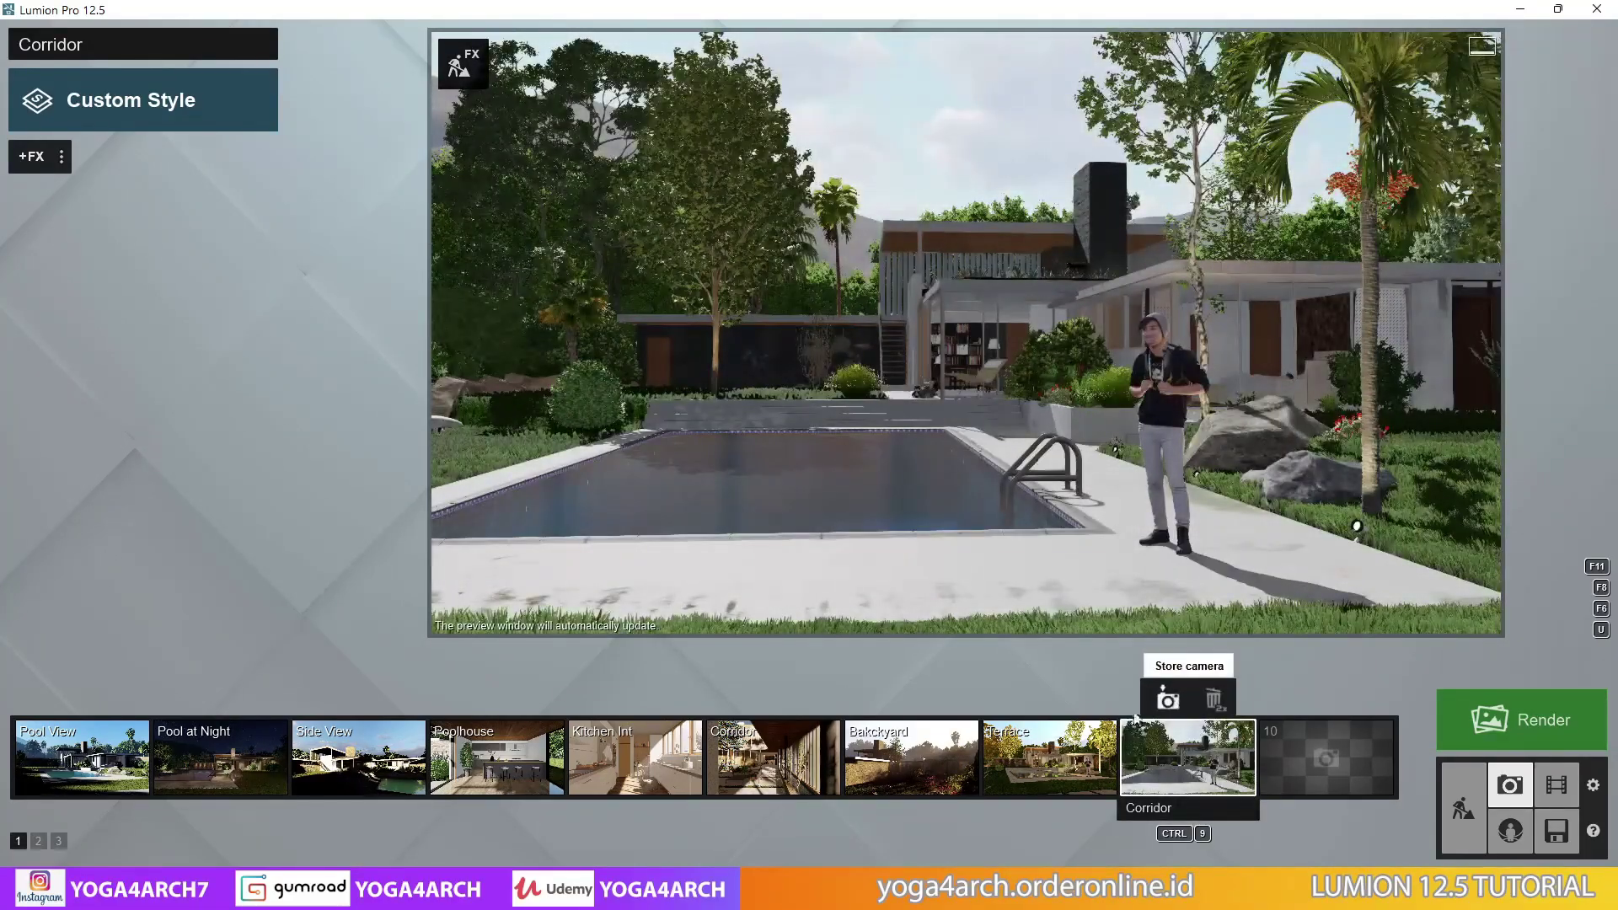
Paste the Terrace view's effects stack onto the new Corridor view
{"action": "left_click", "coordinate": [1049, 693]}
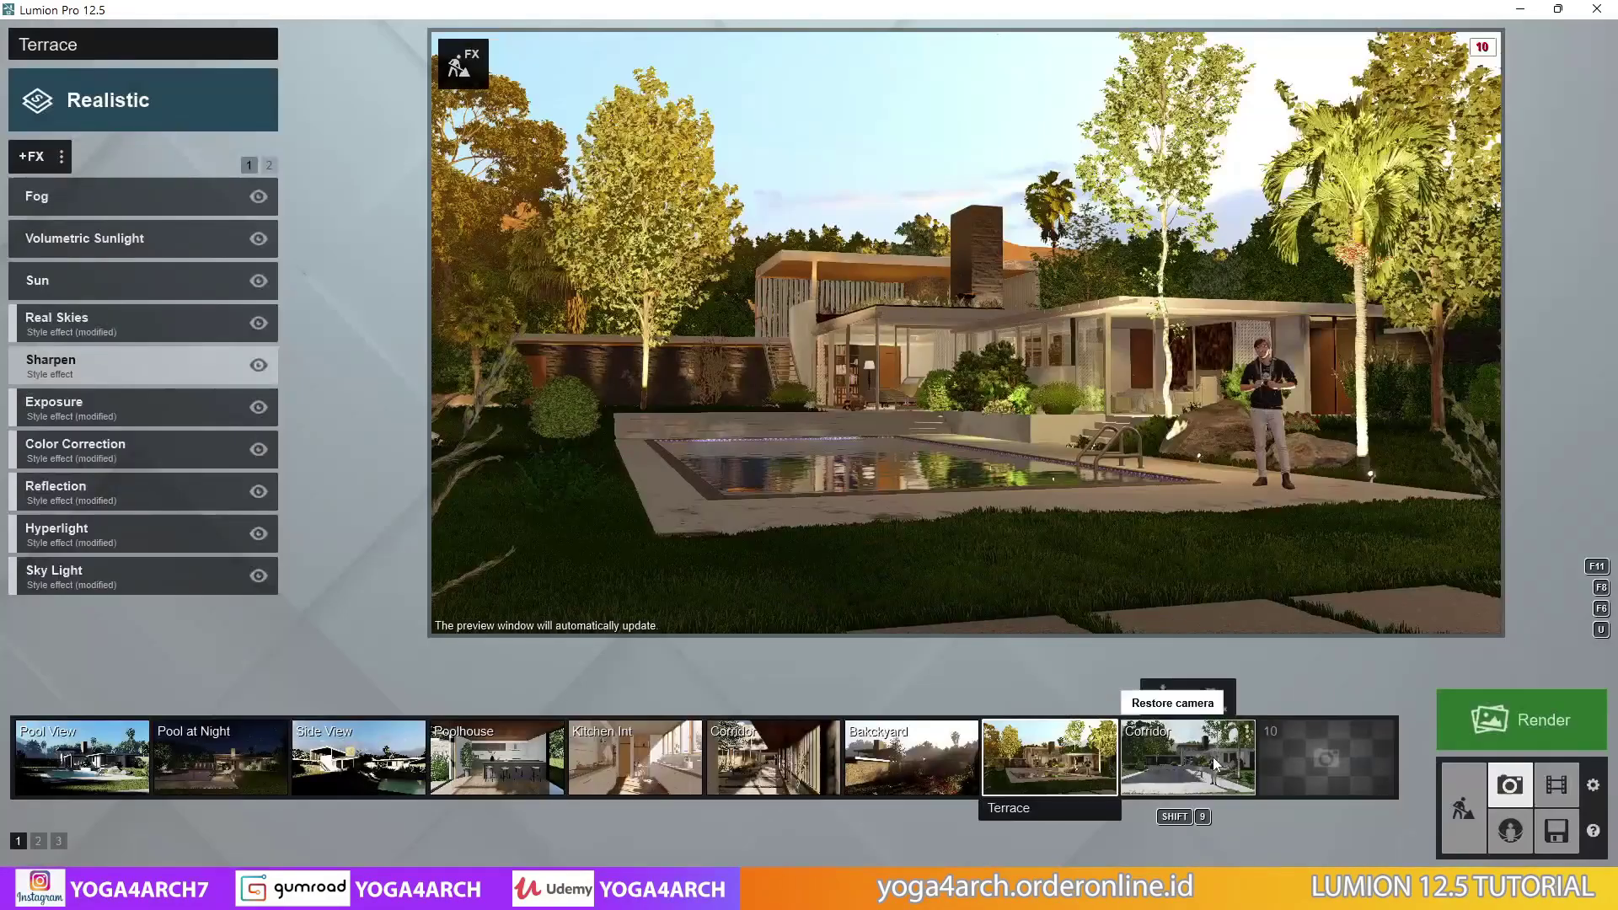
{"action": "left_click", "coordinate": [1214, 763]}
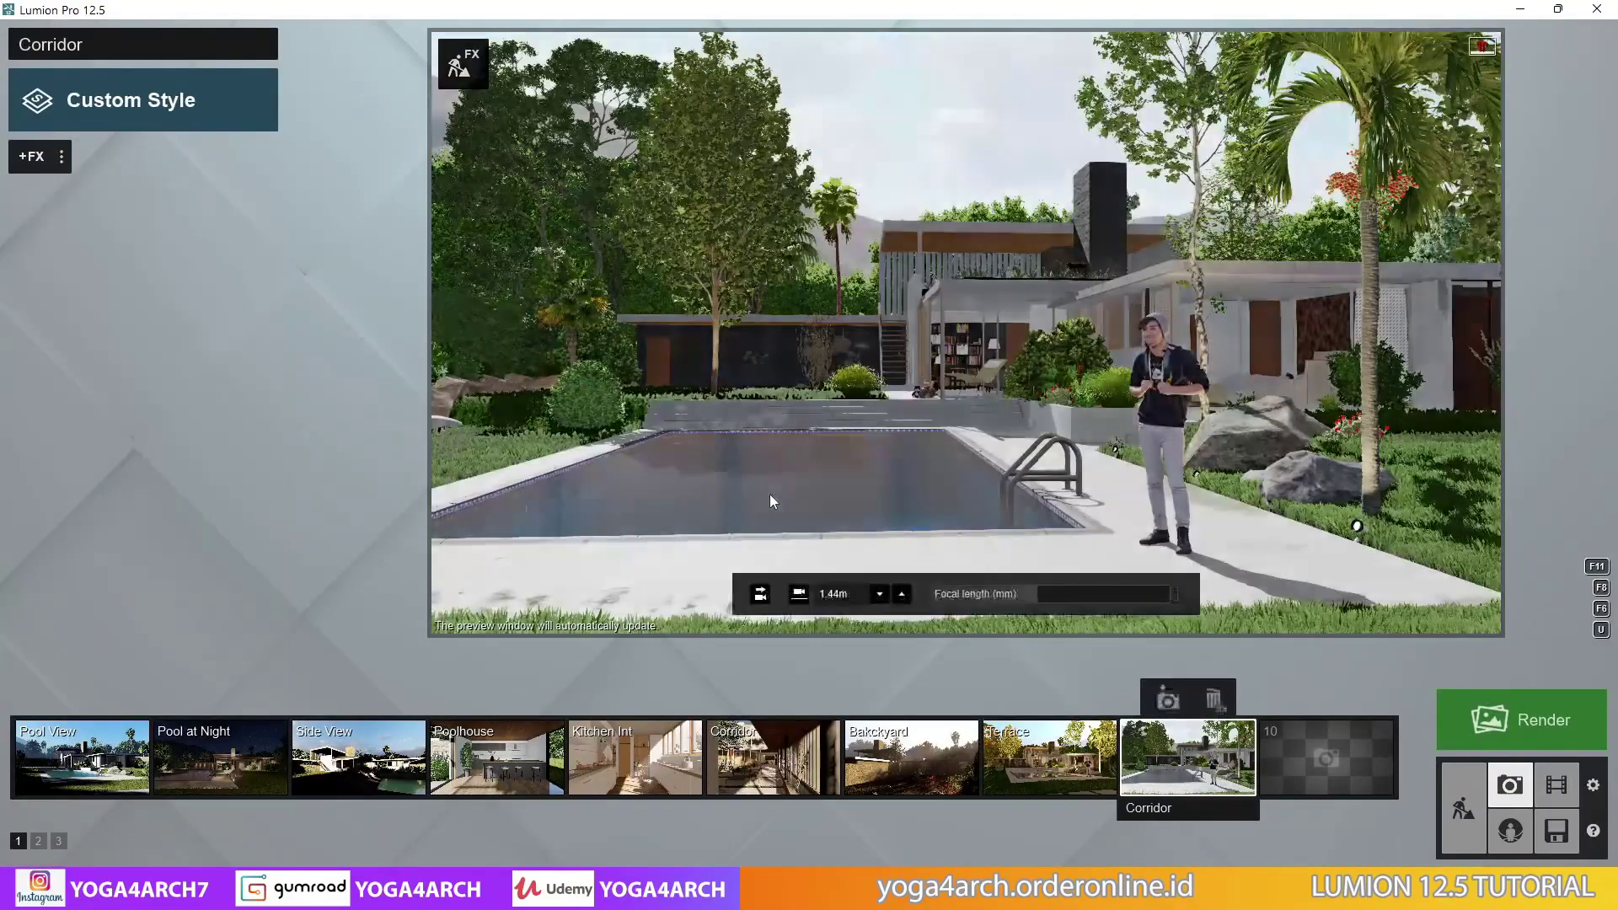
{"action": "left_click", "coordinate": [62, 158]}
{"action": "left_click", "coordinate": [113, 158]}
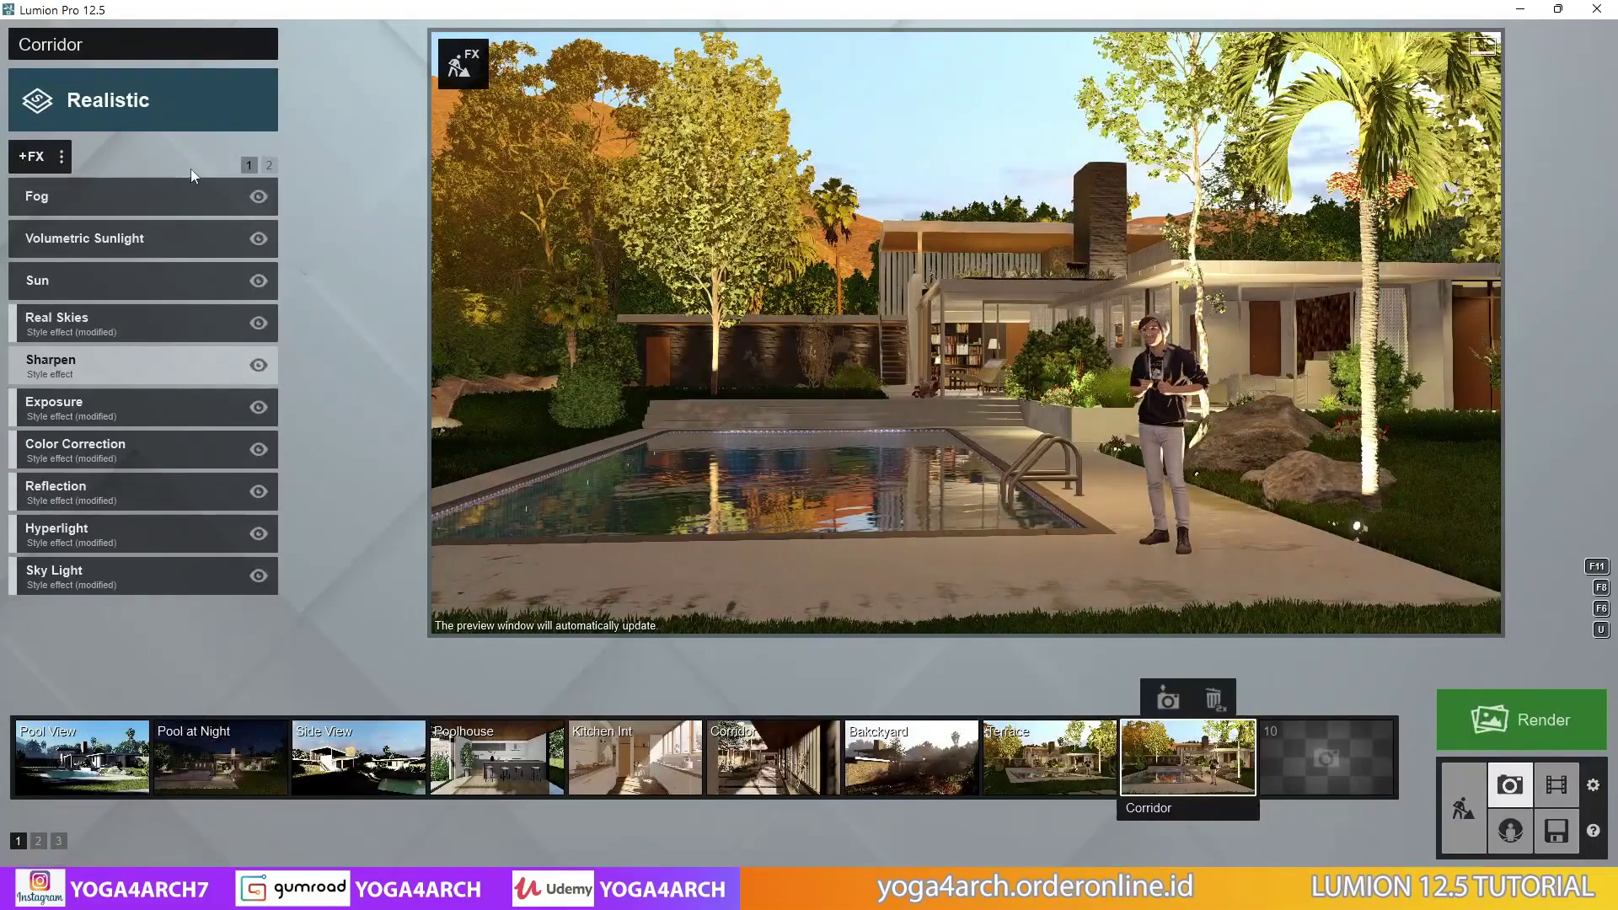
{"action": "mouse_move", "coordinate": [1028, 570]}
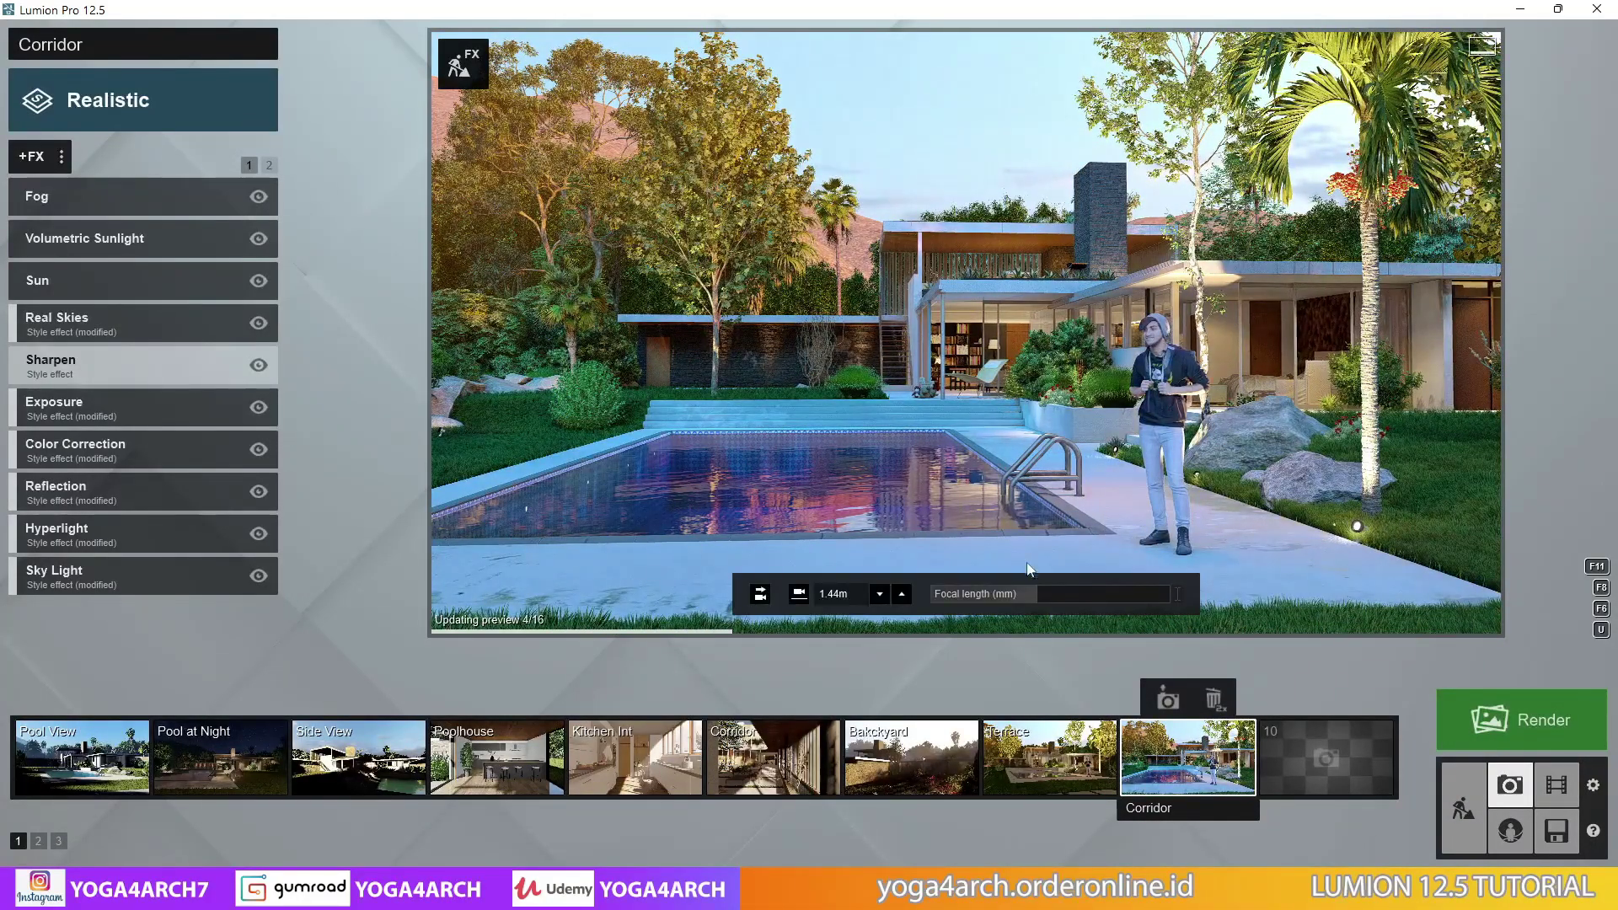
Set focal length to about 42.9mm, reframe the Corridor shot and save its camera
{"action": "left_click_drag", "start_coordinate": [1038, 590], "coordinate": [1048, 591]}
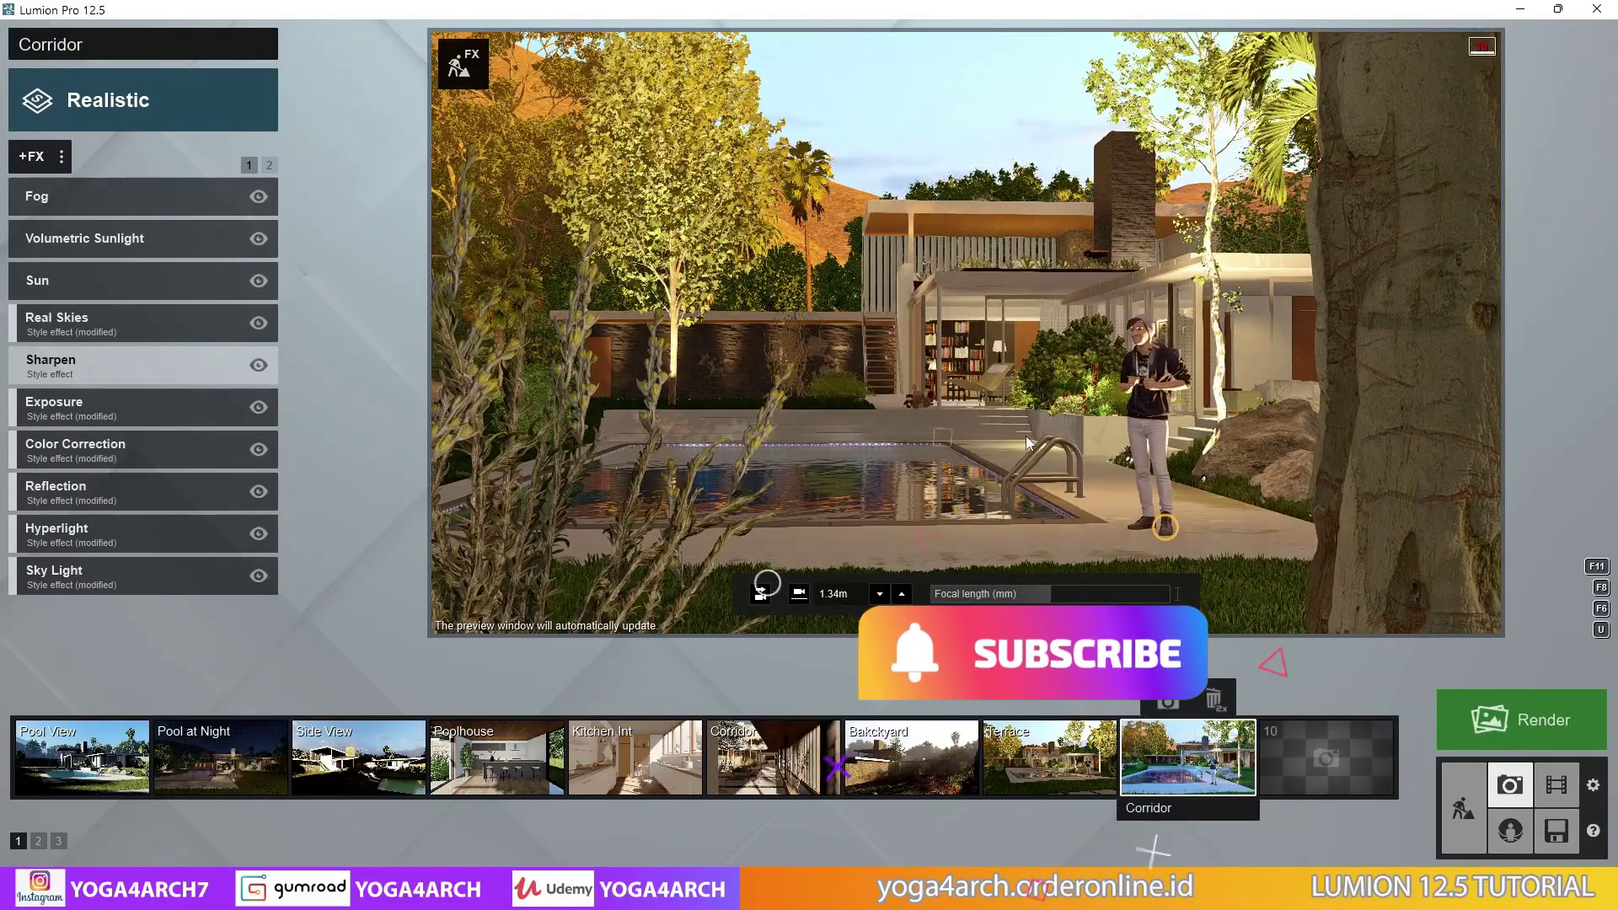
{"action": "key", "text": "w"}
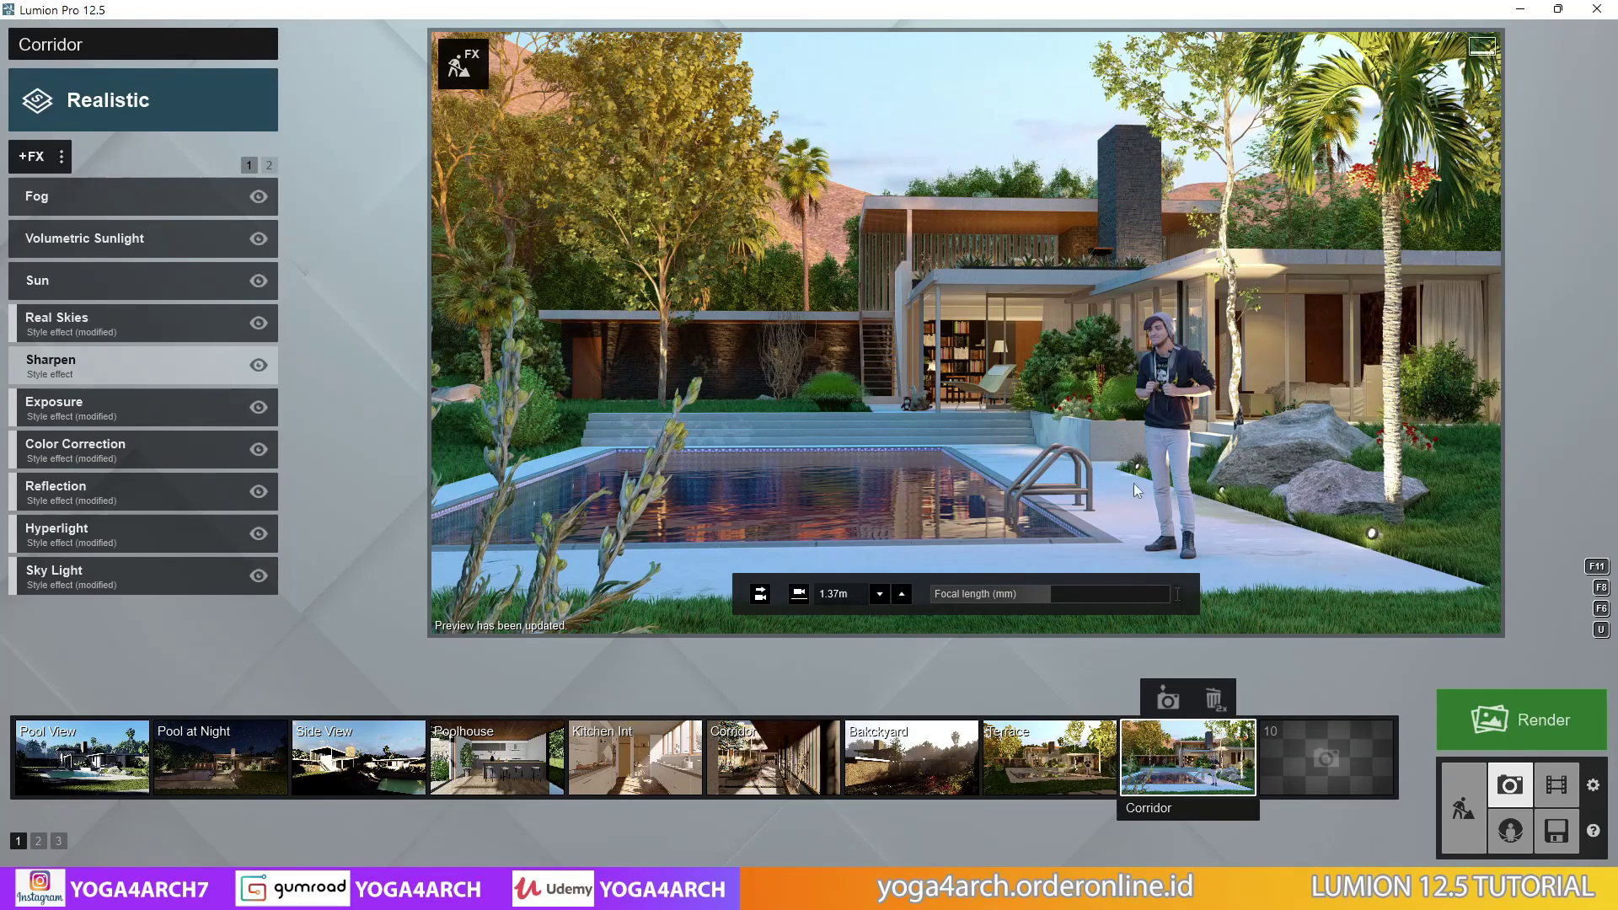
{"action": "left_click", "coordinate": [1170, 763]}
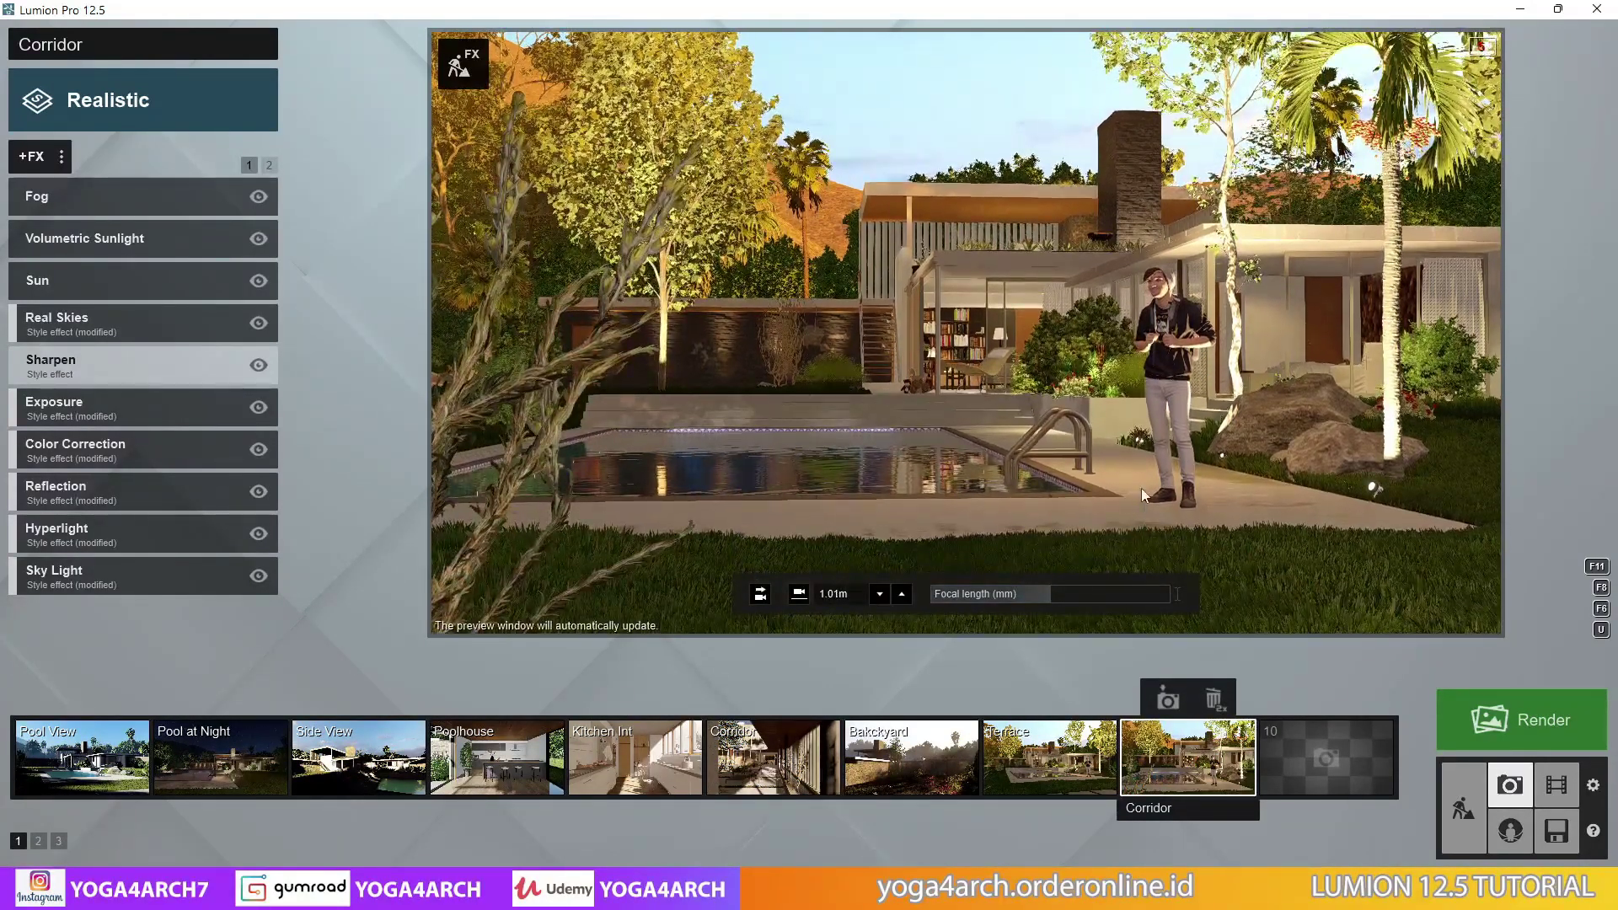
{"action": "right_click_drag", "start_coordinate": [1141, 488], "coordinate": [1112, 468]}
{"action": "key", "text": "d"}
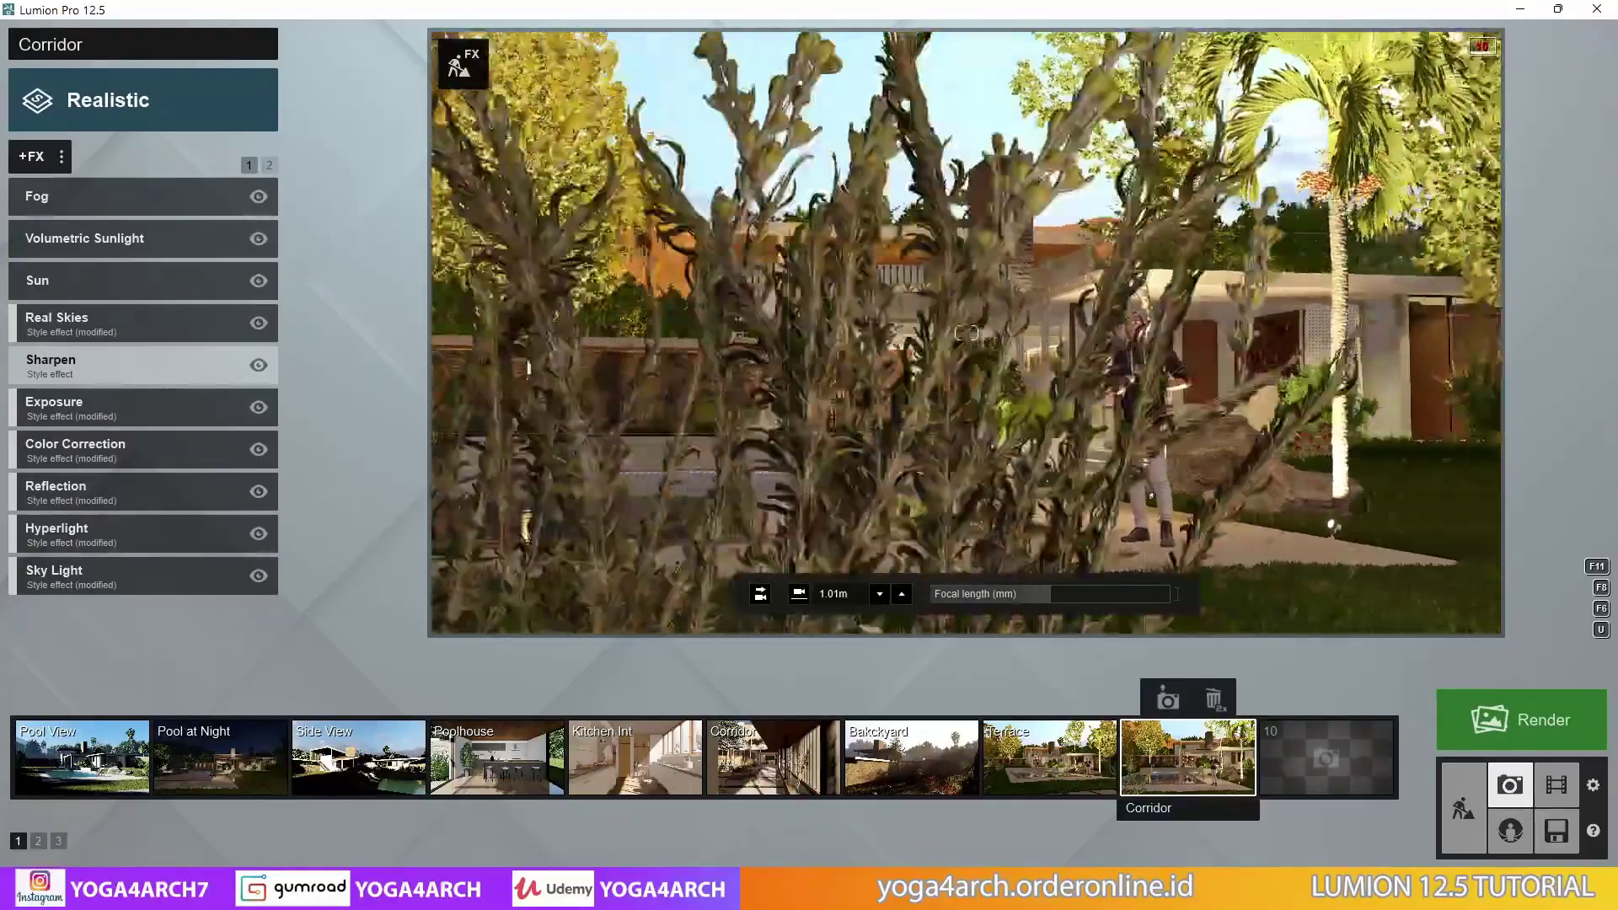
{"action": "key", "text": "s"}
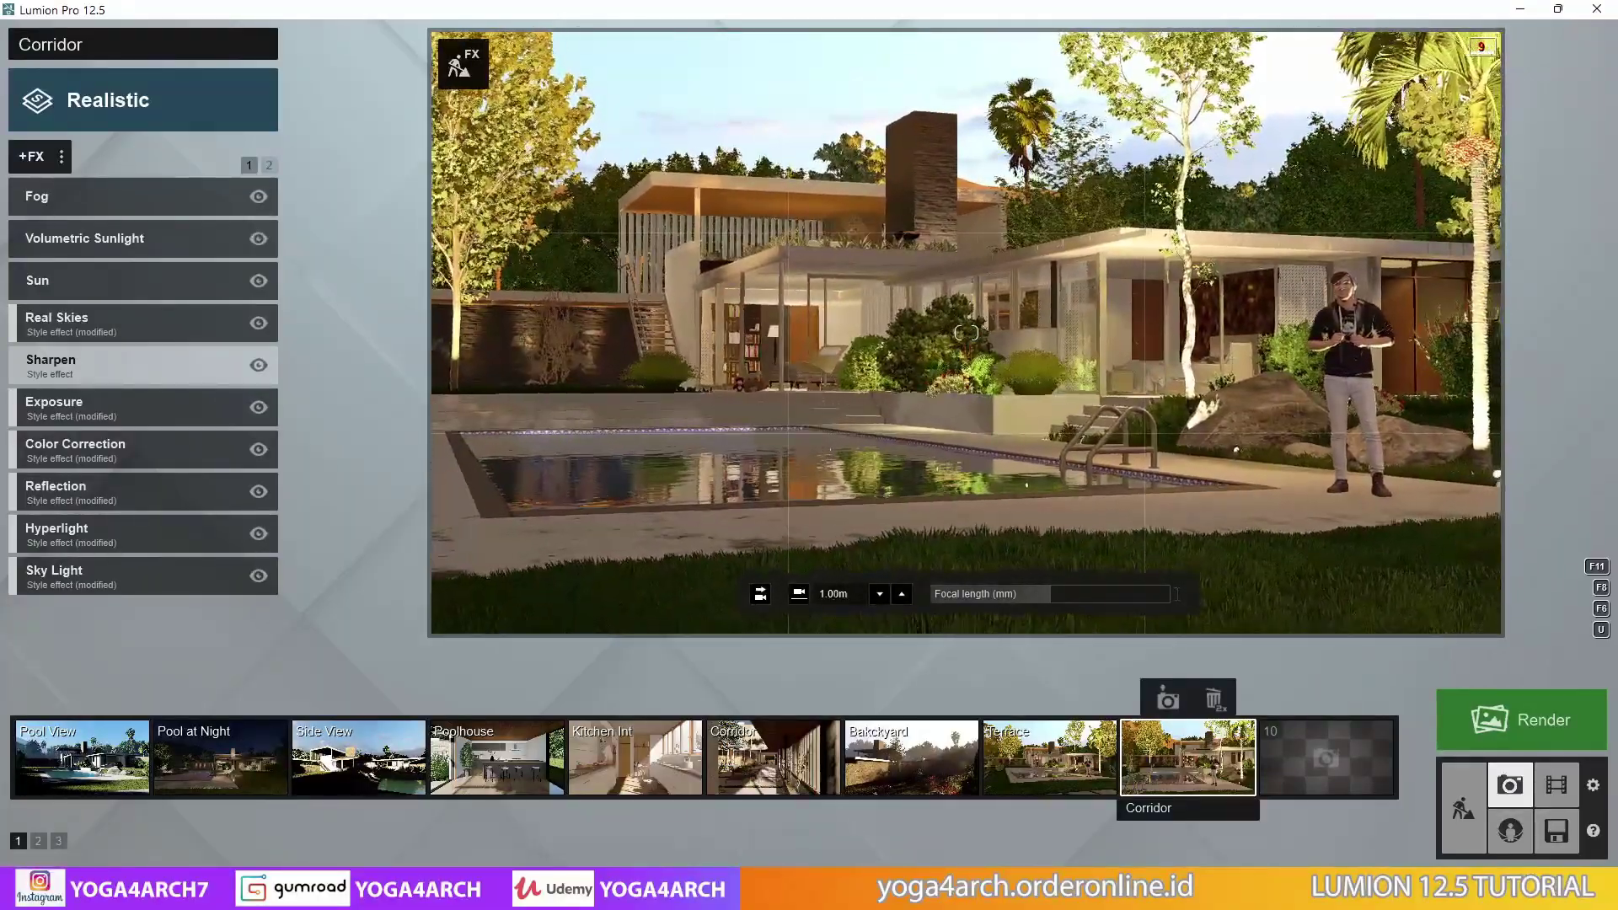
{"action": "right_click_drag", "start_coordinate": [1145, 479], "coordinate": [1128, 467]}
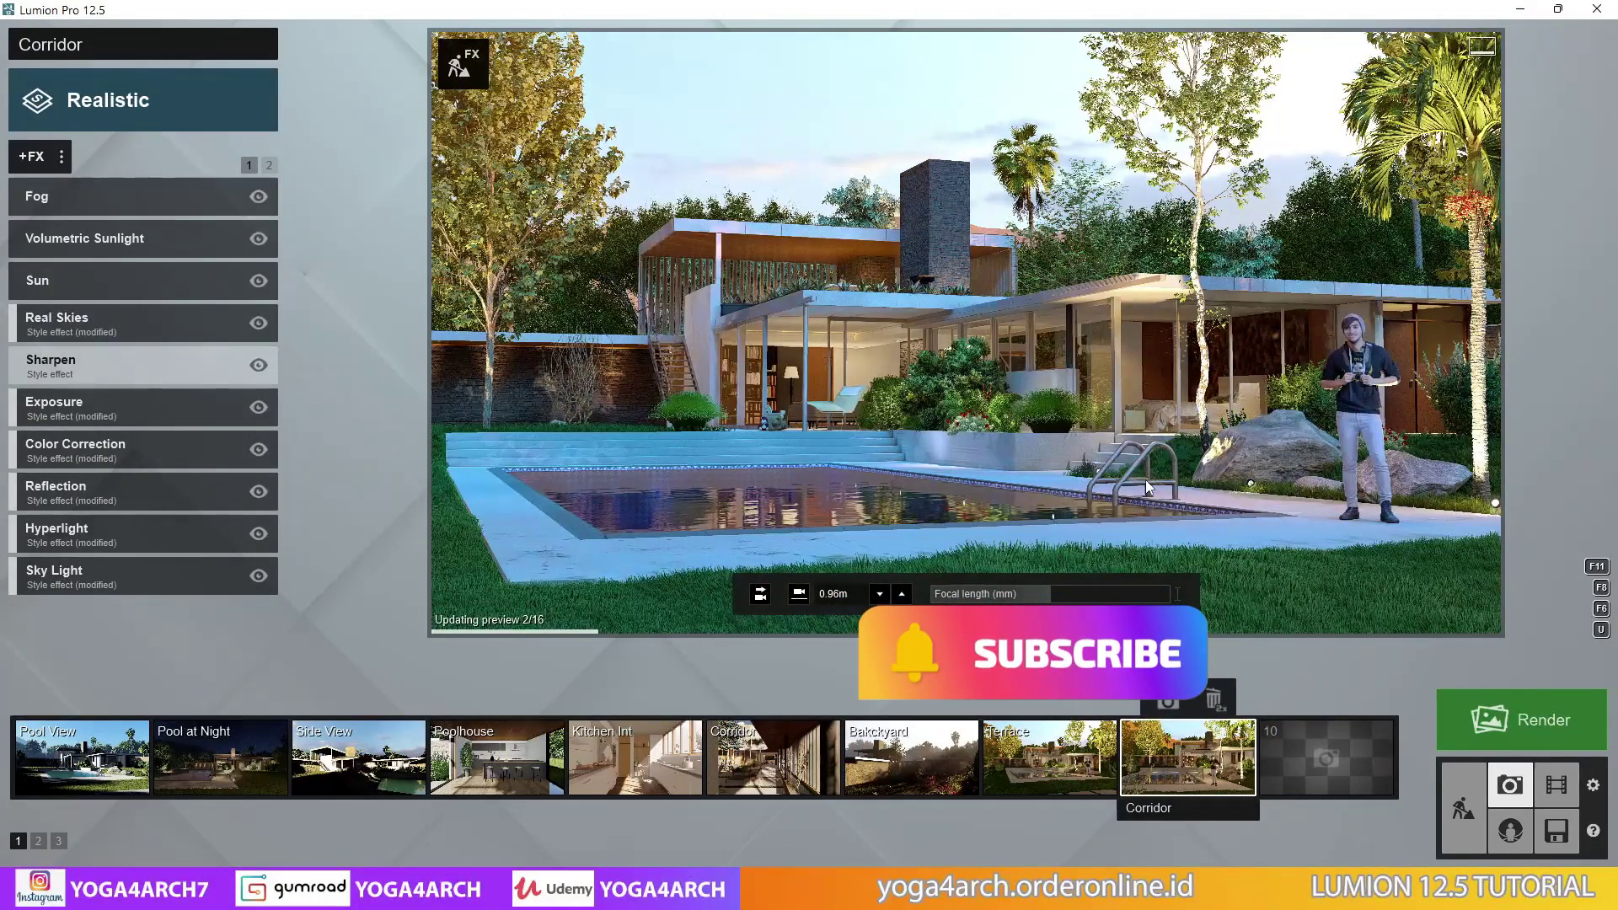
{"action": "mouse_move", "coordinate": [1145, 479]}
{"action": "right_mouse_down"}
{"action": "mouse_move", "coordinate": [1167, 484]}
{"action": "mouse_move", "coordinate": [1148, 473]}
{"action": "right_mouse_up"}
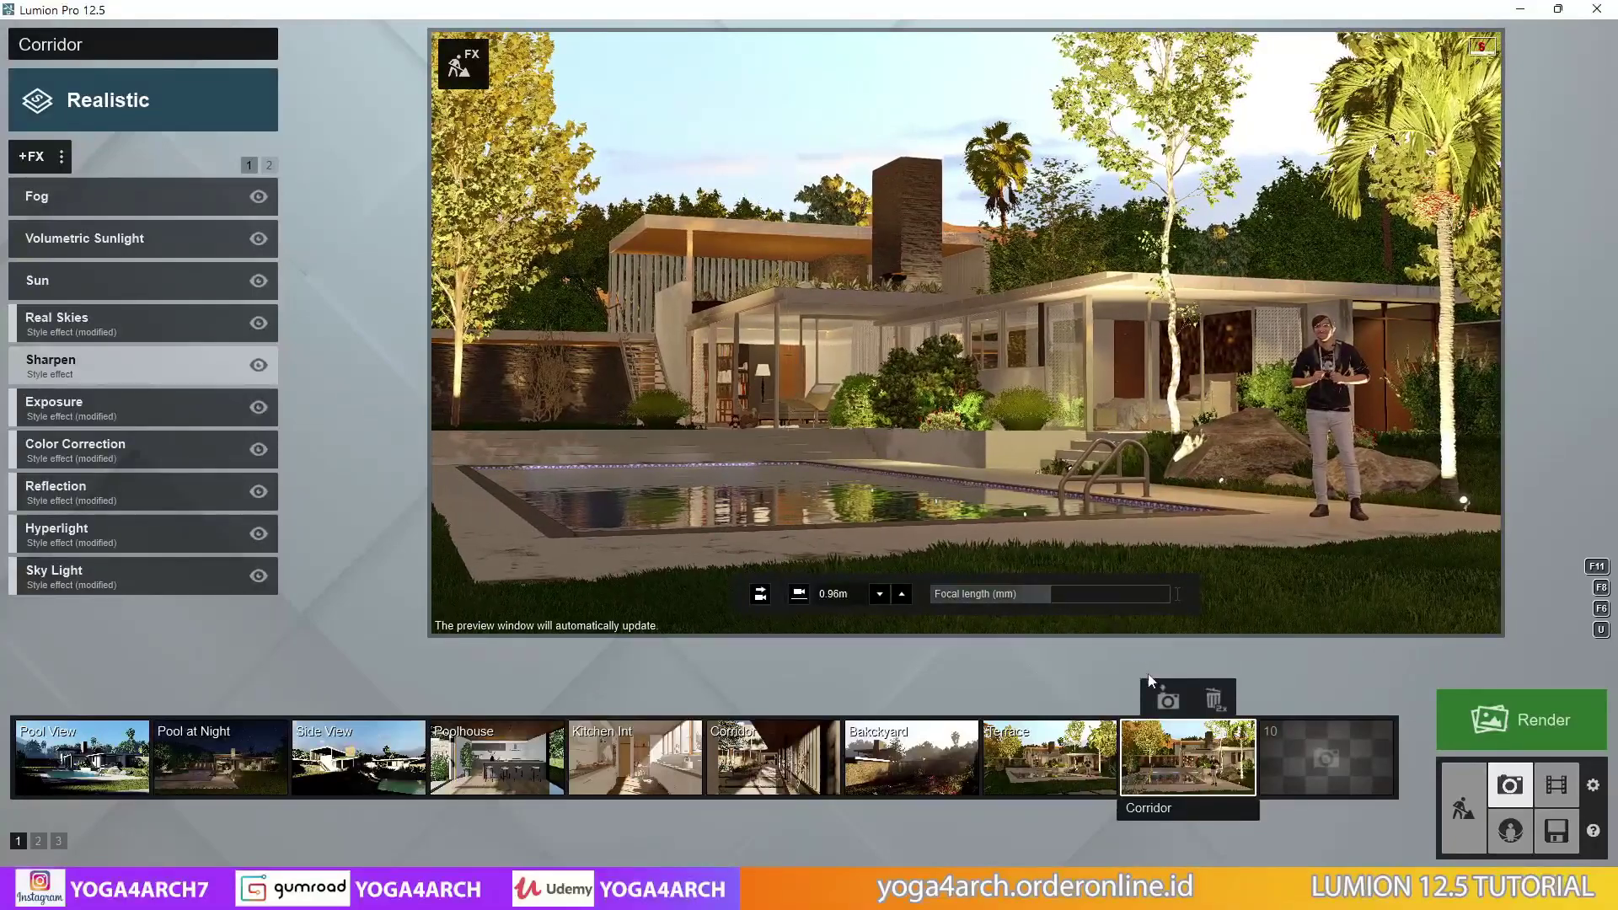
{"action": "left_click", "coordinate": [1168, 699]}
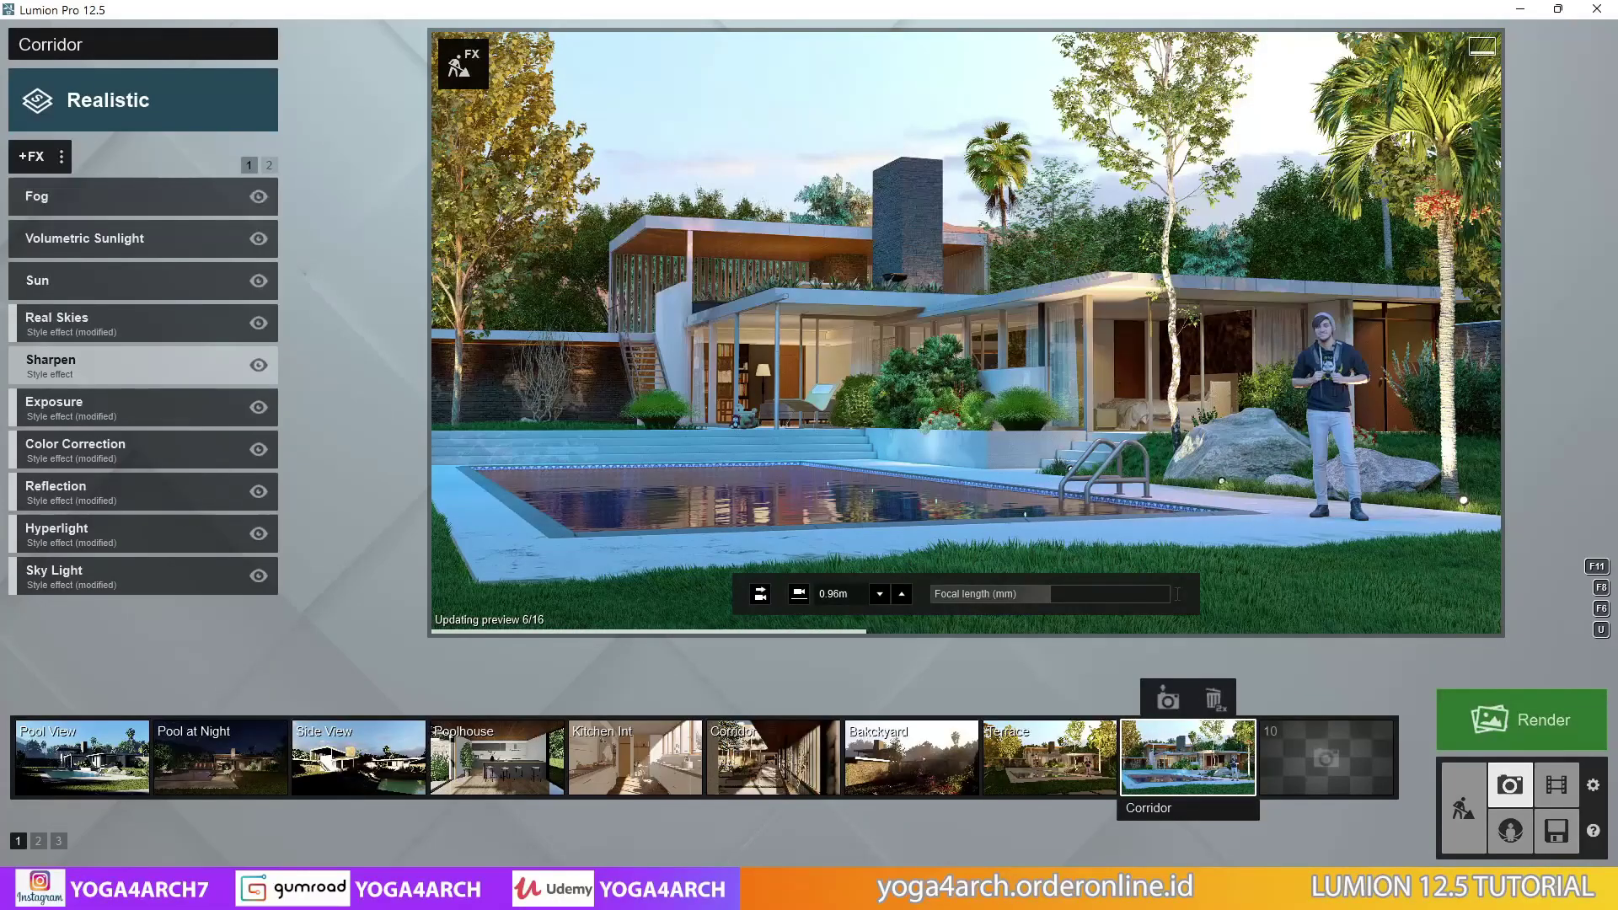
Move closer to the house, set focal length to 44.4mm and re-save the Corridor camera
{"action": "right_click_drag", "start_coordinate": [1217, 453], "coordinate": [1197, 447]}
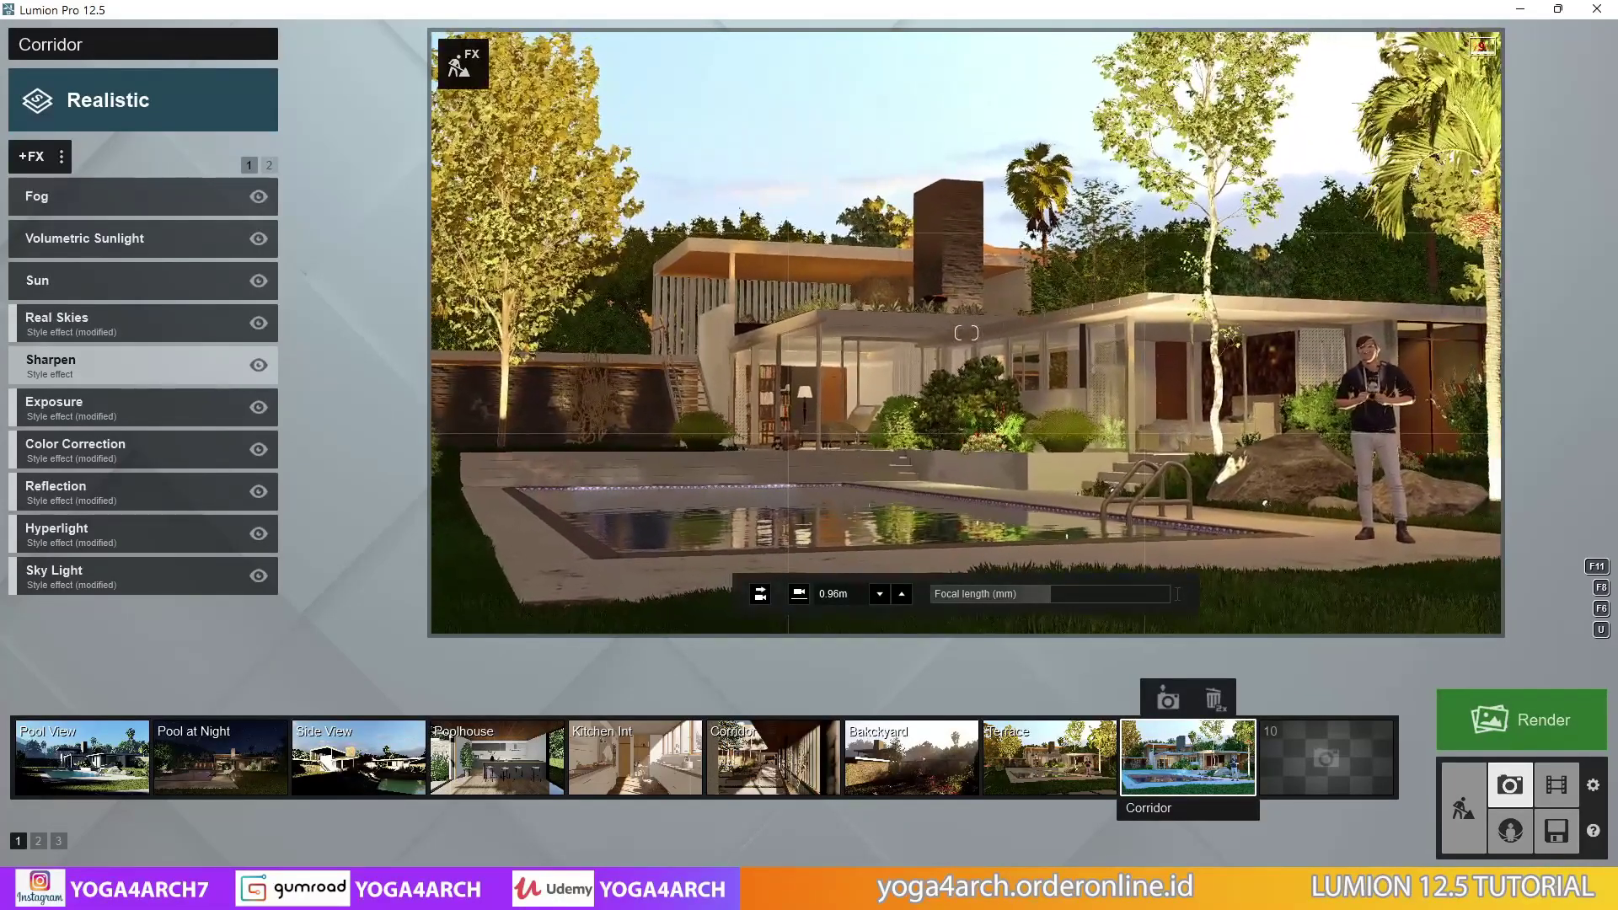
{"action": "left_click", "coordinate": [1050, 594]}
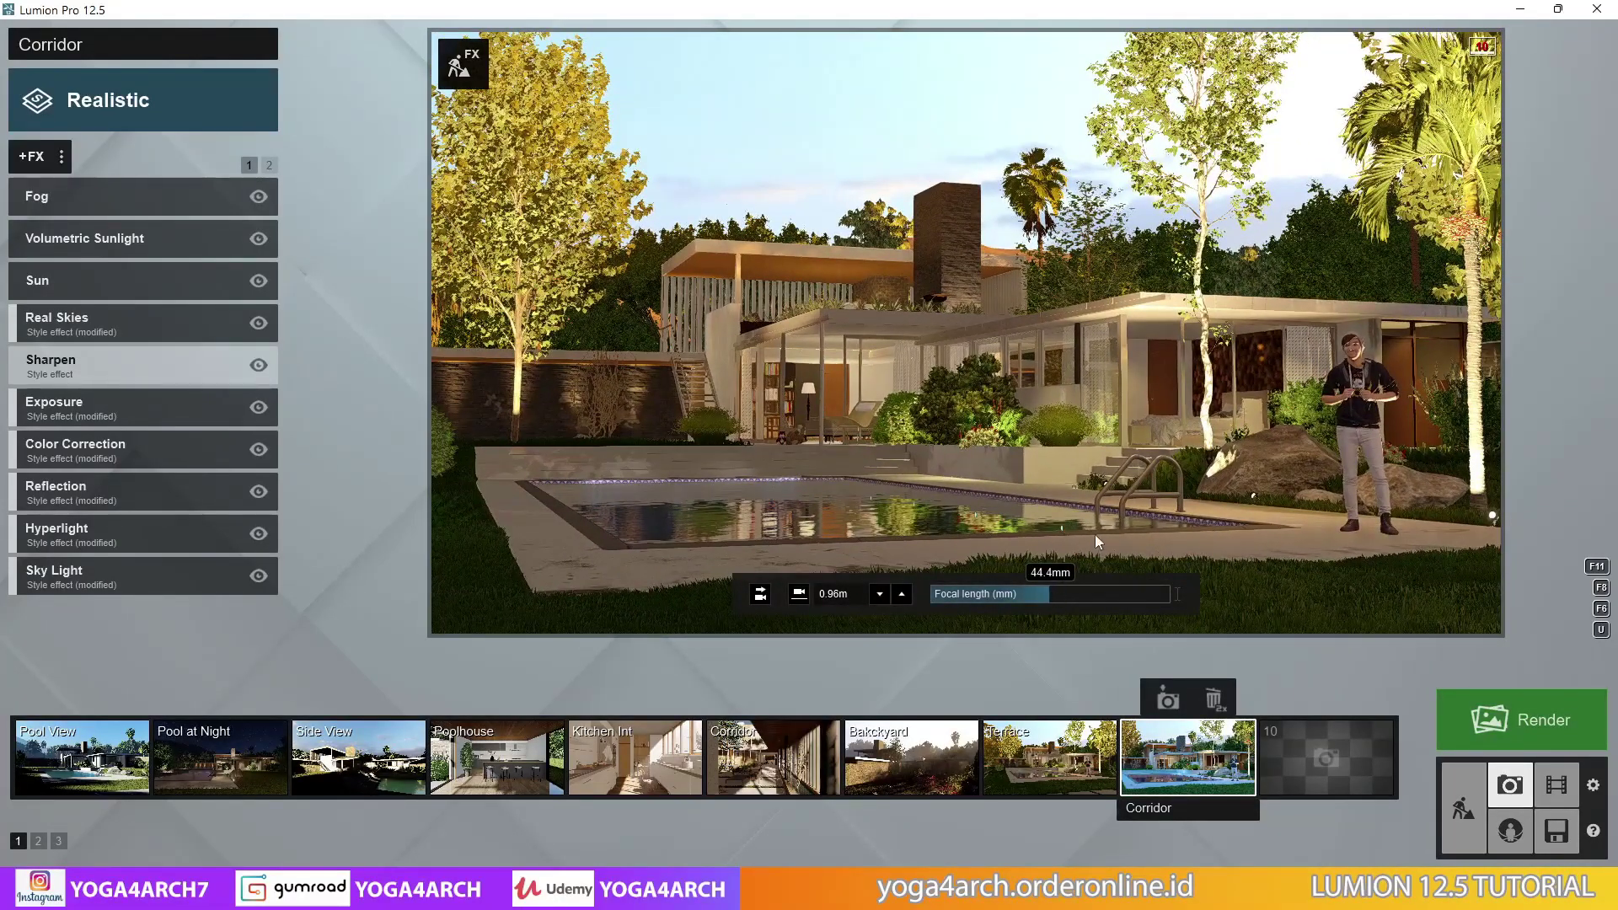
{"action": "left_click", "coordinate": [1168, 700]}
{"action": "left_click", "coordinate": [1509, 719]}
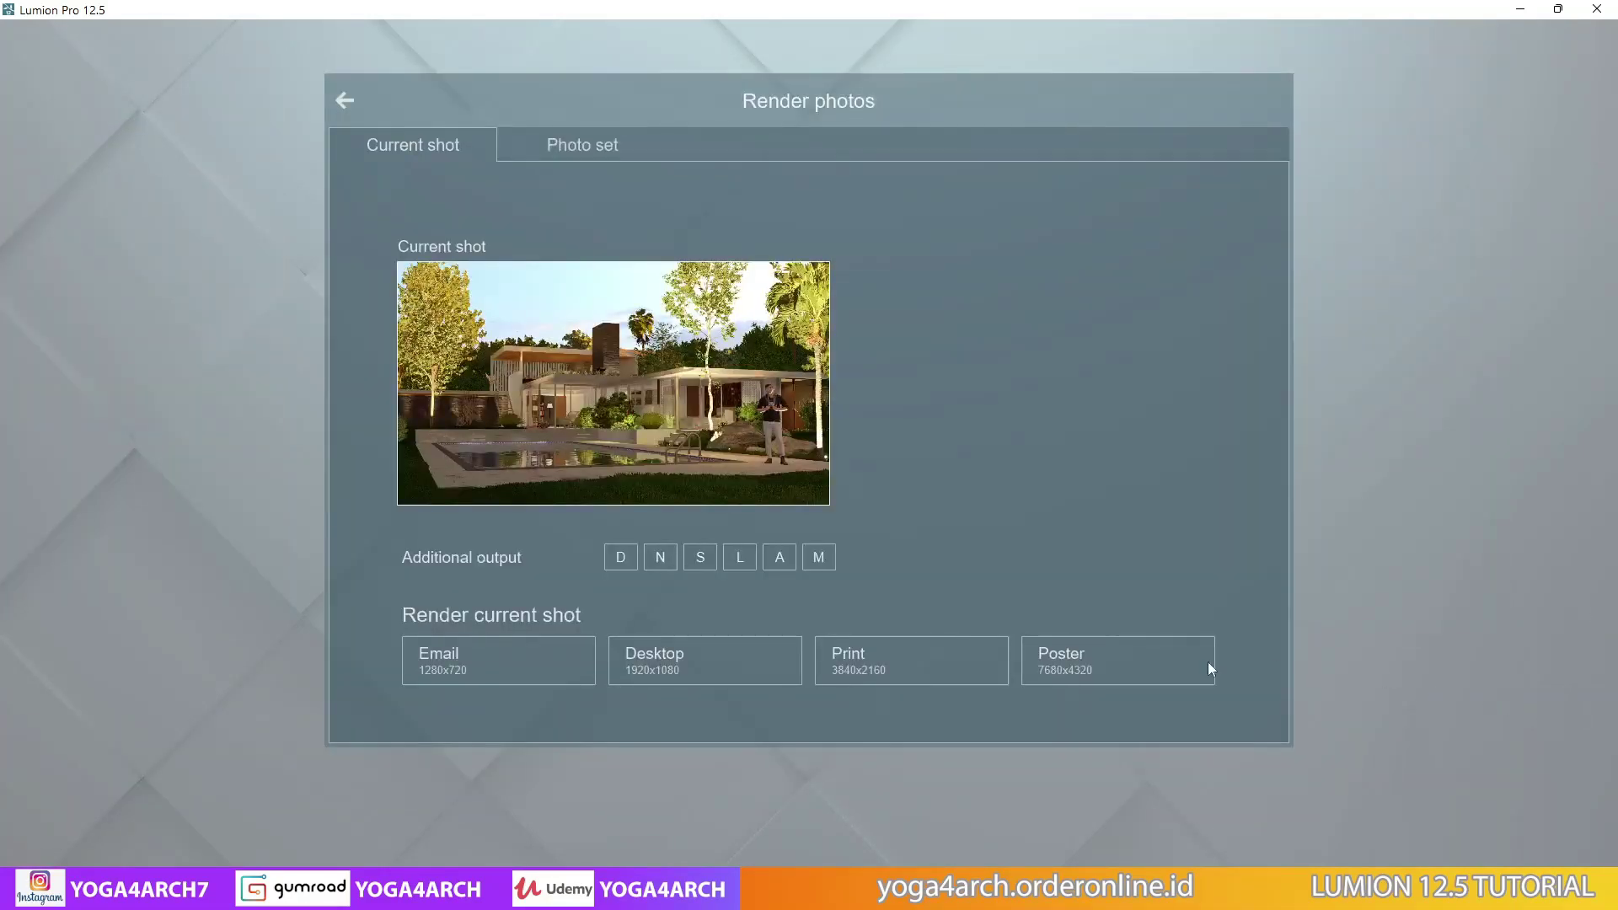
{"action": "left_click", "coordinate": [941, 664]}
{"action": "left_click", "coordinate": [382, 405]}
{"action": "left_click", "coordinate": [252, 761]}
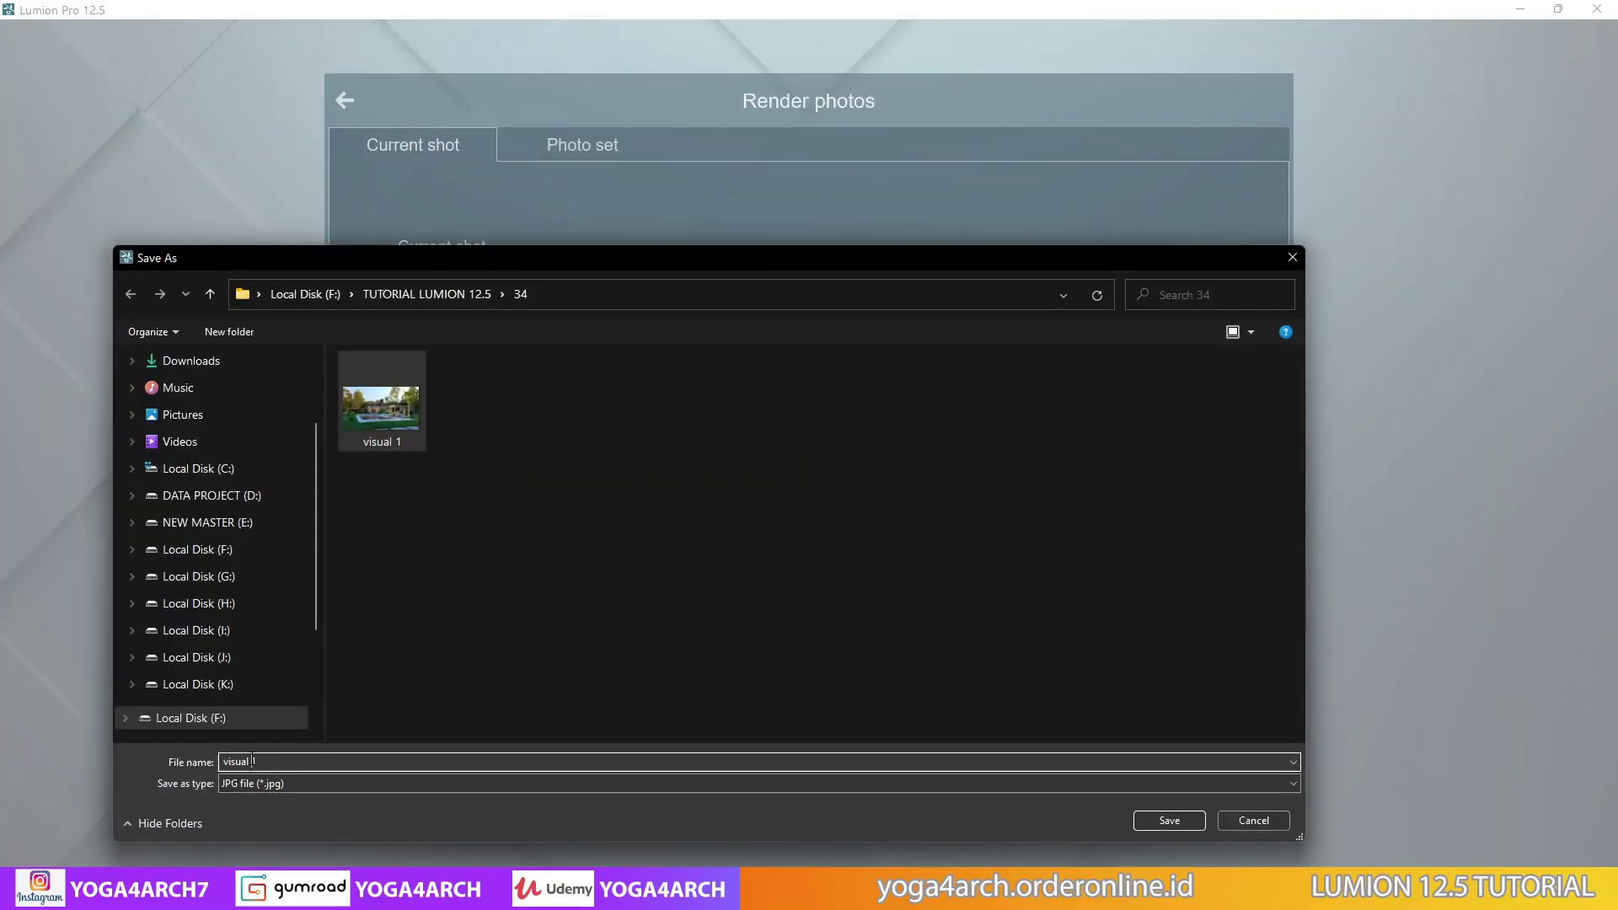
{"action": "key", "text": "Escape"}
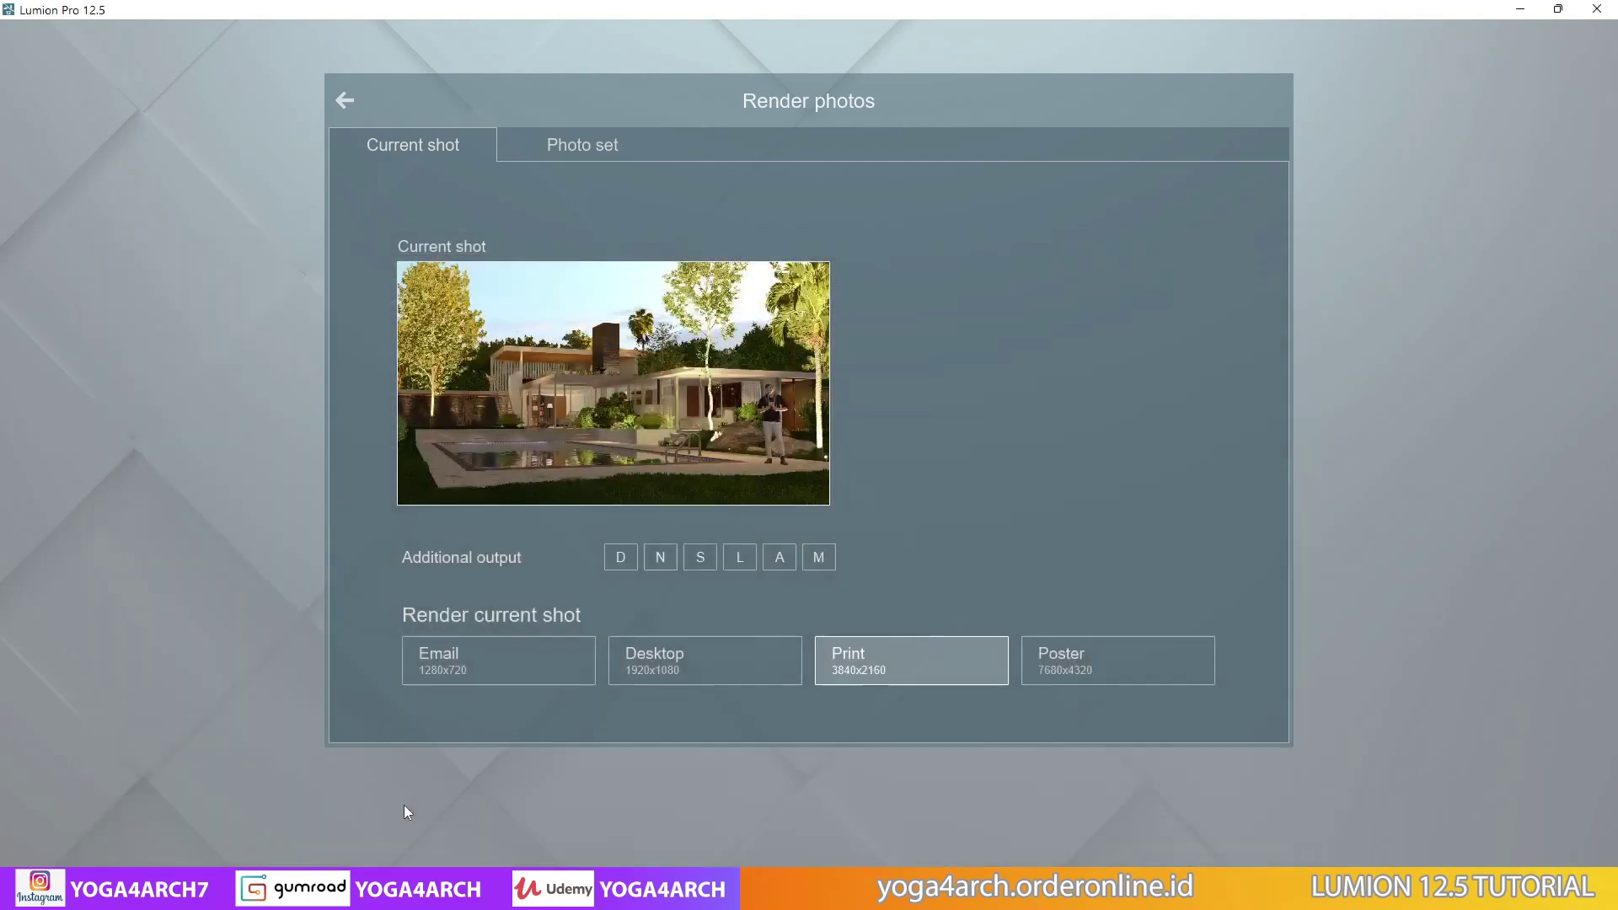